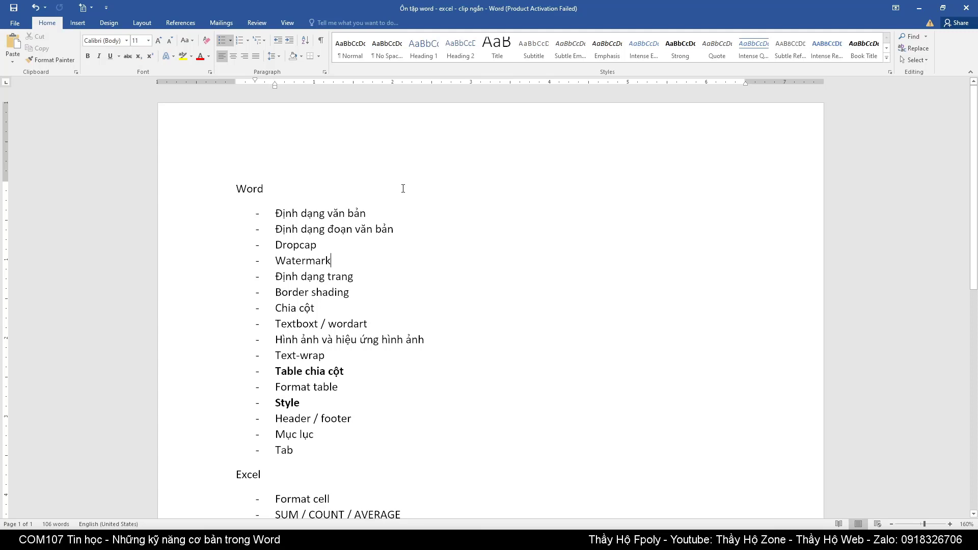
- Switch from the review topic list to the blank Document1 window
{"action": "key", "text": "alt+Tab"}
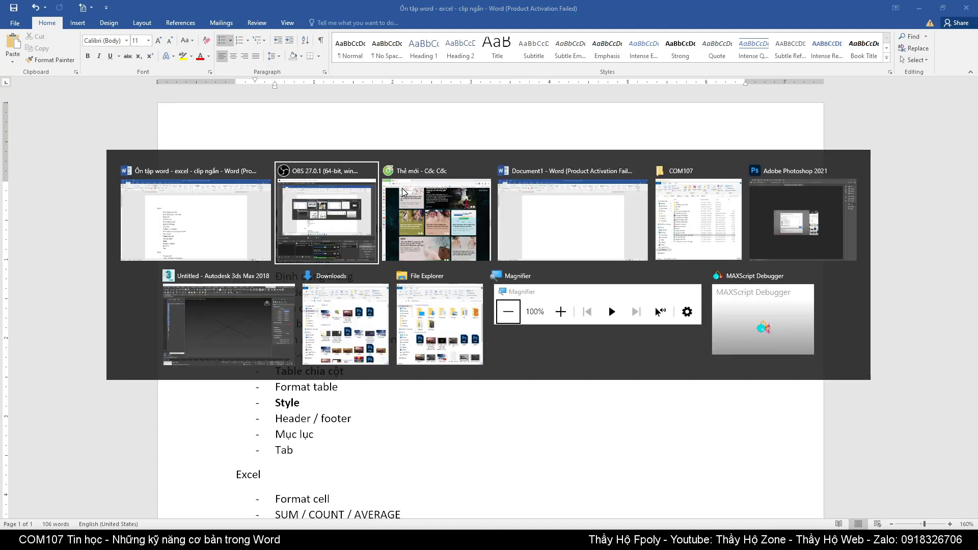
{"action": "key", "text": "alt+Tab"}
{"action": "key", "text": "alt+Tab"}
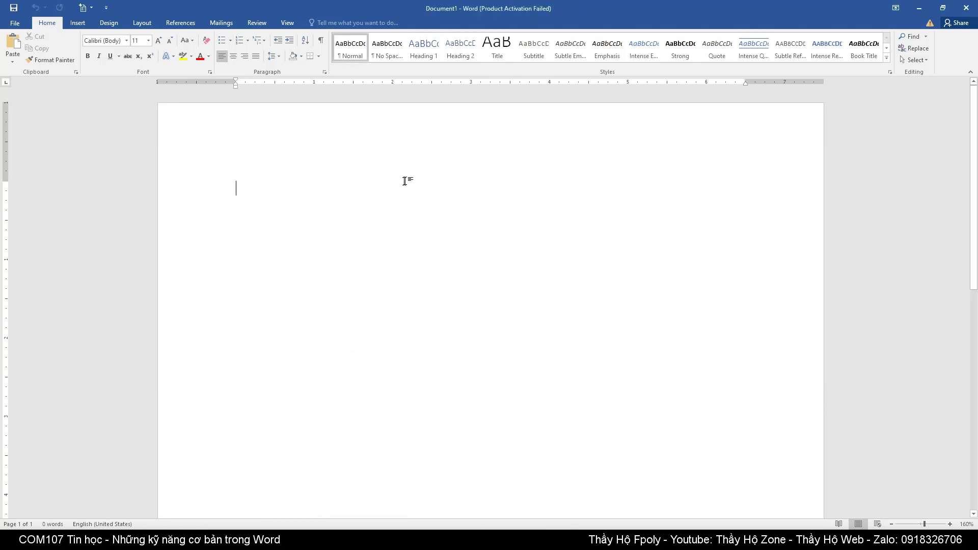
- Set the paper size to A4, keep Portrait orientation, and show the margin presets
{"action": "left_click", "coordinate": [142, 23]}
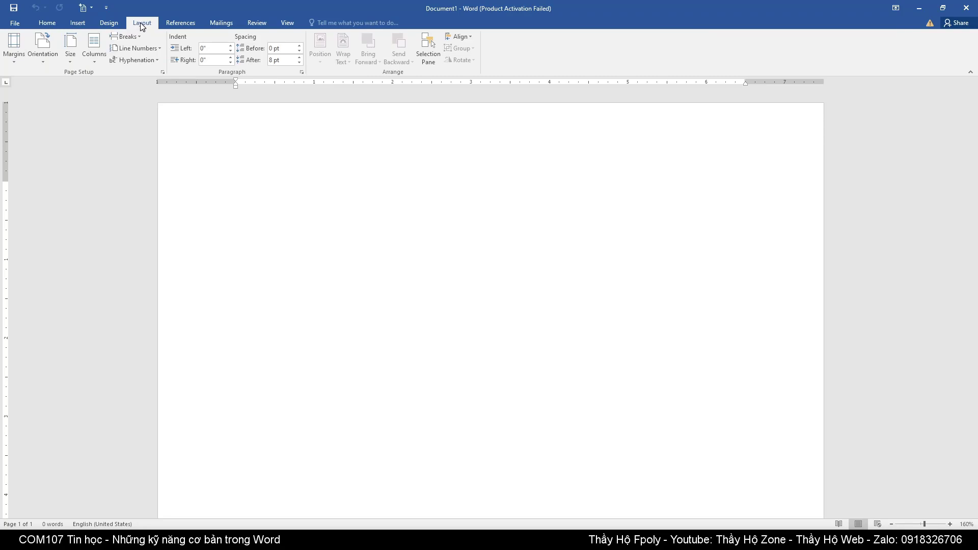
{"action": "left_click", "coordinate": [70, 56]}
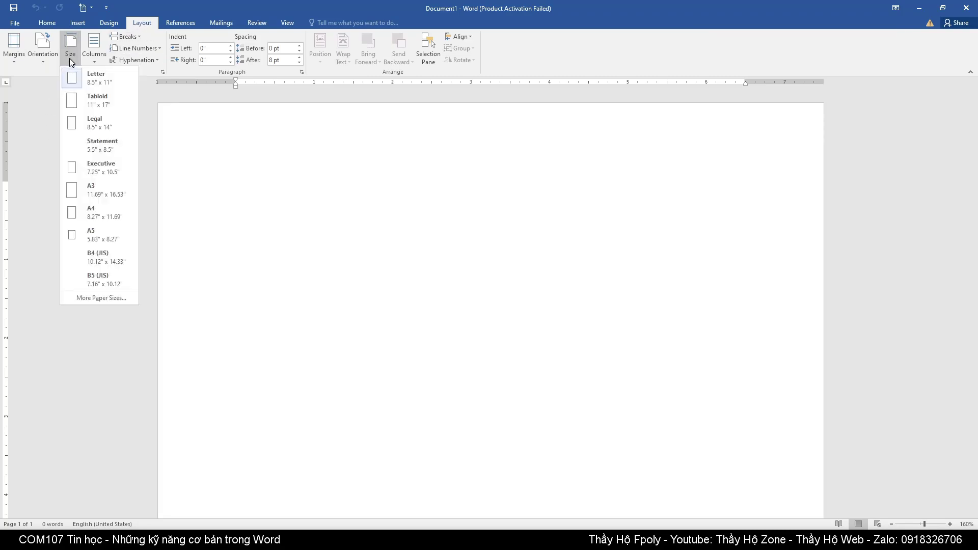
{"action": "left_click", "coordinate": [101, 218]}
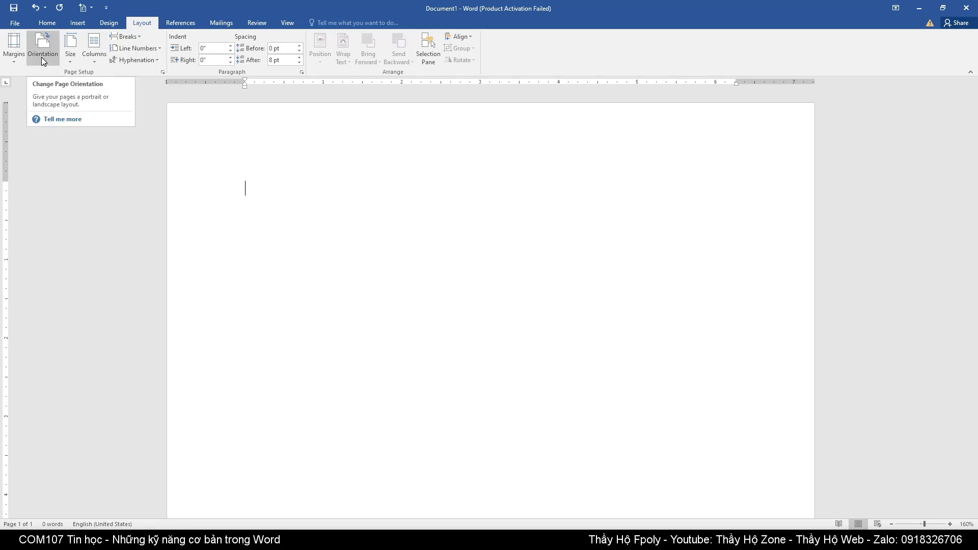
{"action": "left_click", "coordinate": [41, 57]}
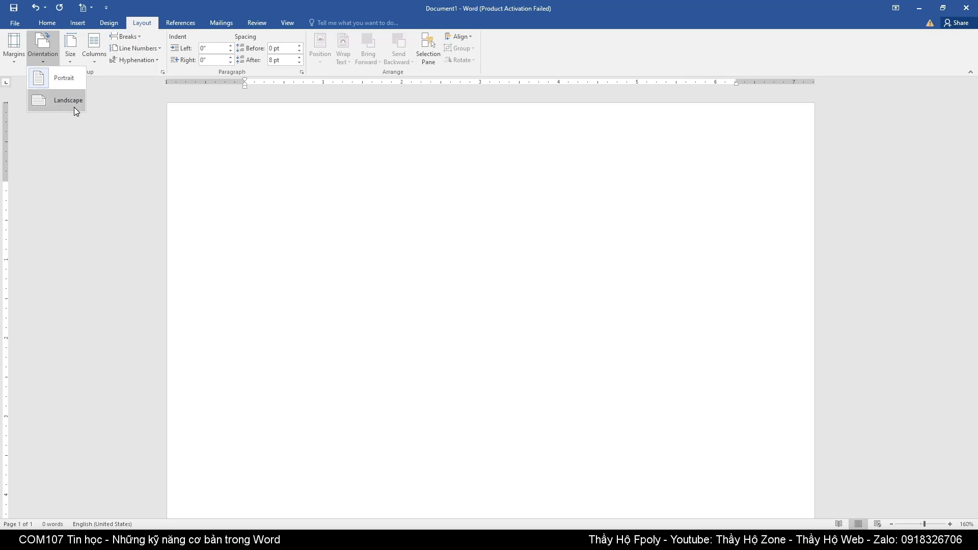
{"action": "left_click", "coordinate": [43, 41]}
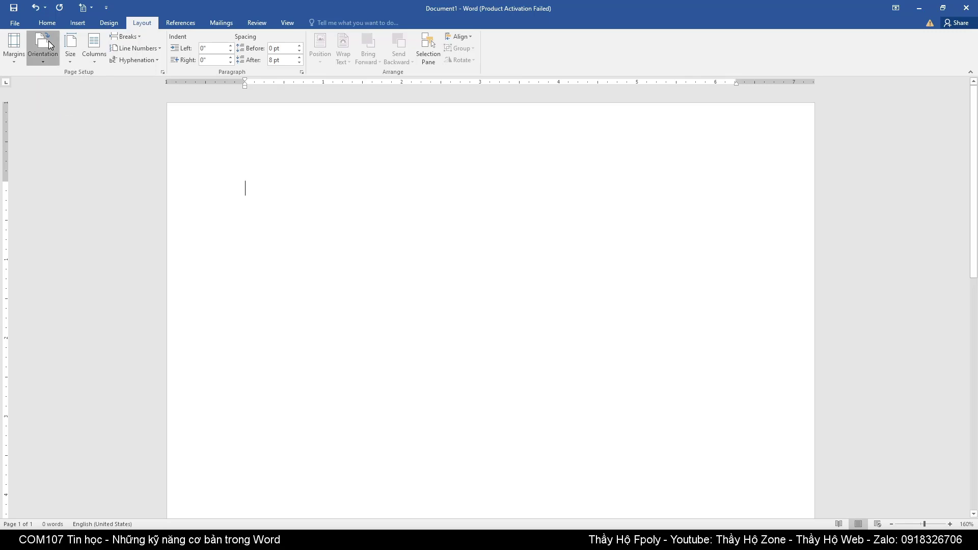
{"action": "left_click", "coordinate": [16, 51]}
{"action": "left_click", "coordinate": [13, 57]}
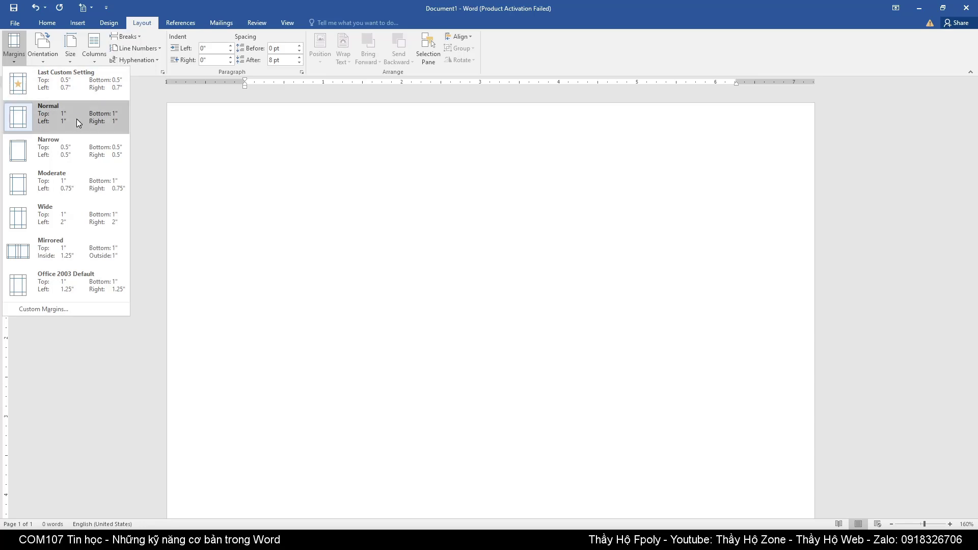
- In Custom Margins, lower the top, bottom, left and right margins to 0.7"
{"action": "left_click", "coordinate": [35, 310]}
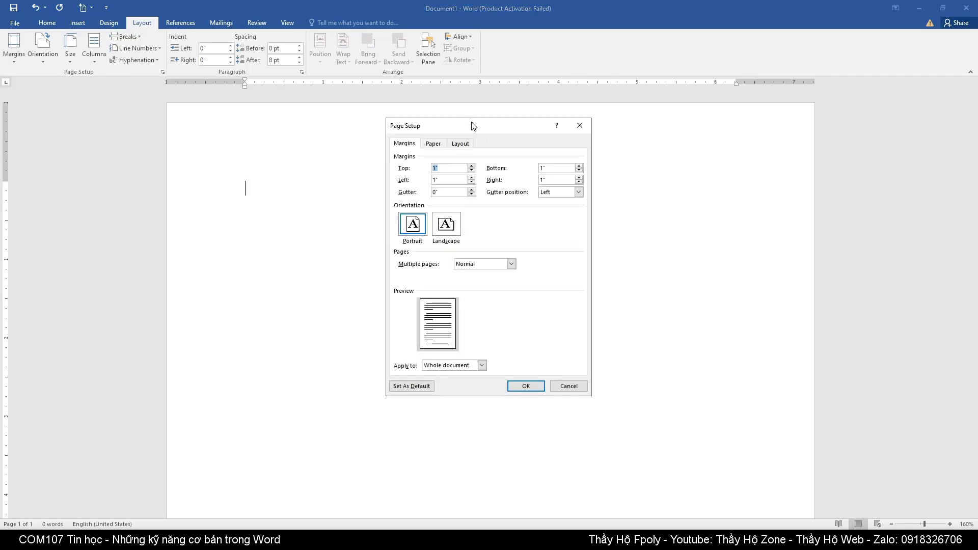
{"action": "left_click_drag", "start_coordinate": [474, 126], "coordinate": [405, 105]}
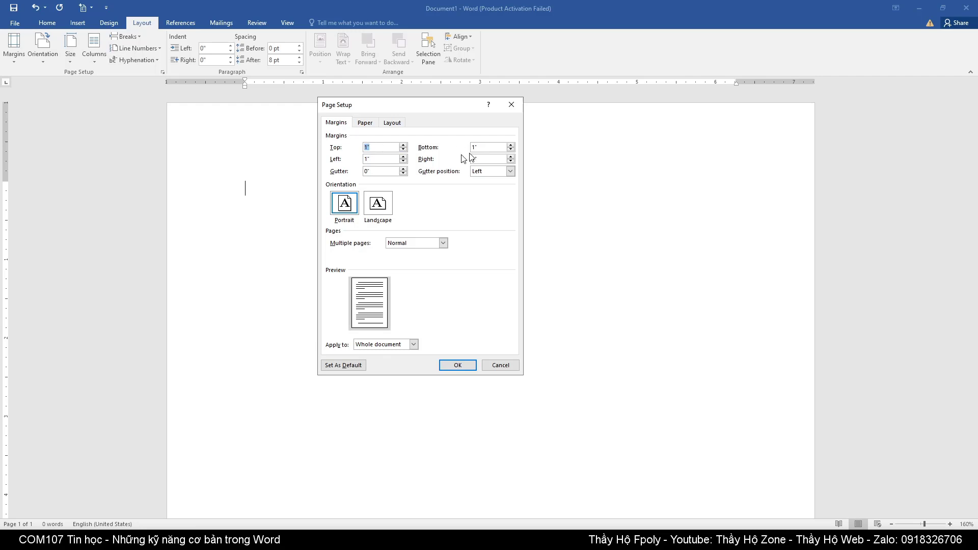
{"action": "left_click", "coordinate": [403, 149]}
{"action": "left_click", "coordinate": [403, 150]}
{"action": "left_click", "coordinate": [403, 150]}
{"action": "left_click", "coordinate": [403, 161]}
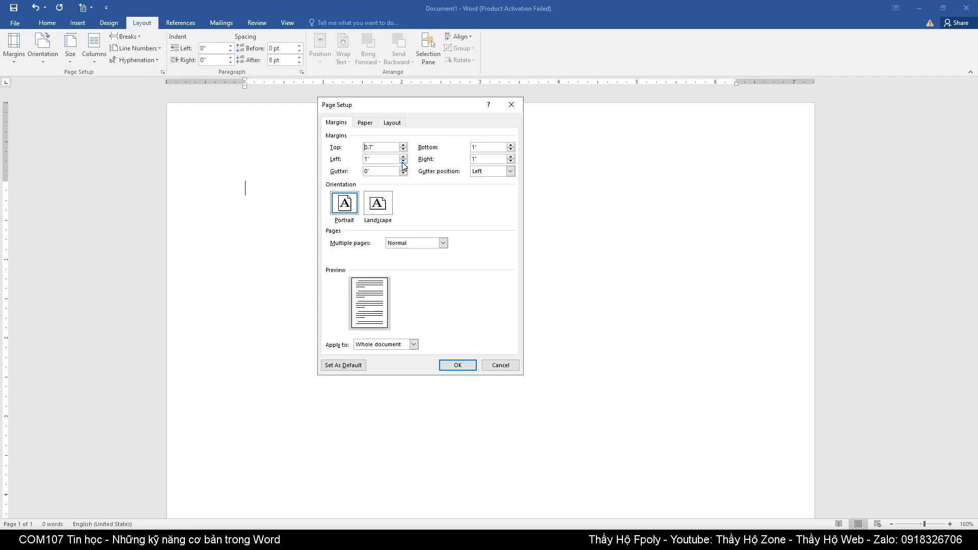
{"action": "left_click", "coordinate": [403, 162]}
{"action": "left_click", "coordinate": [511, 161]}
{"action": "left_click", "coordinate": [511, 162]}
{"action": "left_click", "coordinate": [510, 150]}
{"action": "left_click", "coordinate": [511, 150]}
{"action": "left_click", "coordinate": [510, 150]}
- Switch Multiple pages to Mirror margins, raise the inside margin to 1", and apply
{"action": "left_click", "coordinate": [430, 244]}
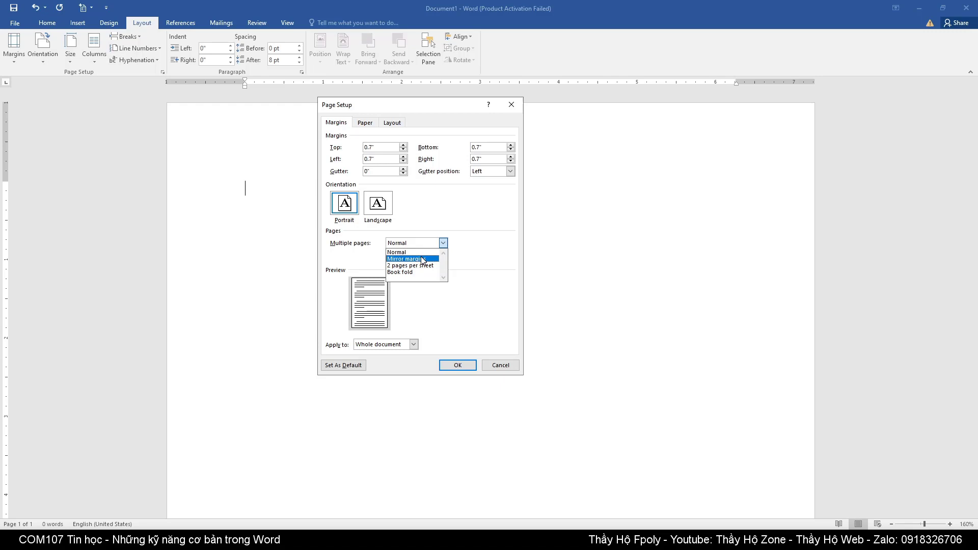
{"action": "left_click", "coordinate": [408, 252]}
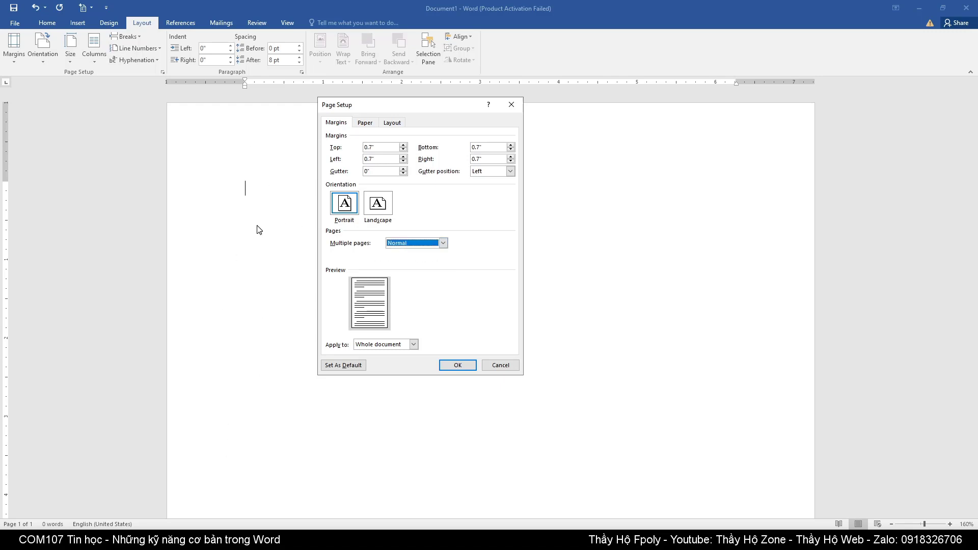
{"action": "left_click", "coordinate": [426, 244]}
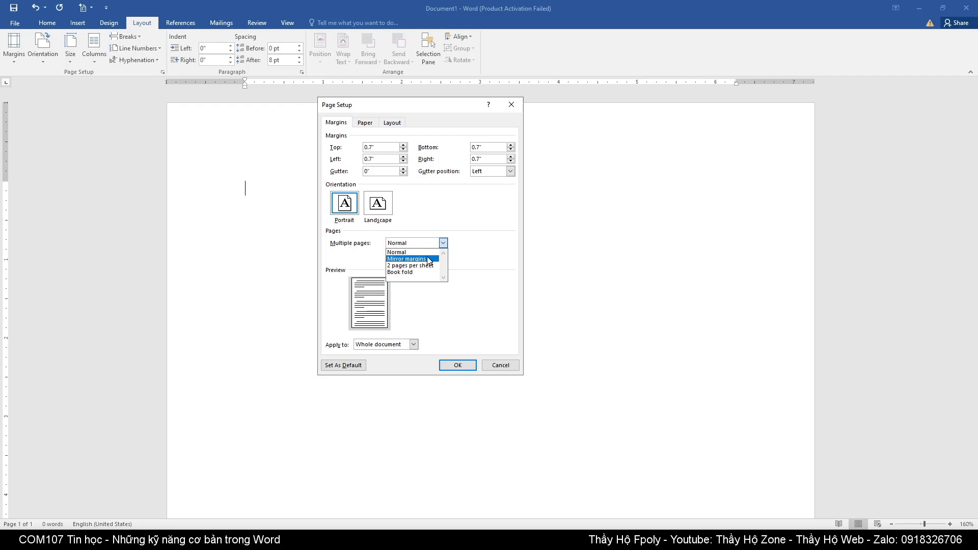
{"action": "left_click", "coordinate": [429, 259]}
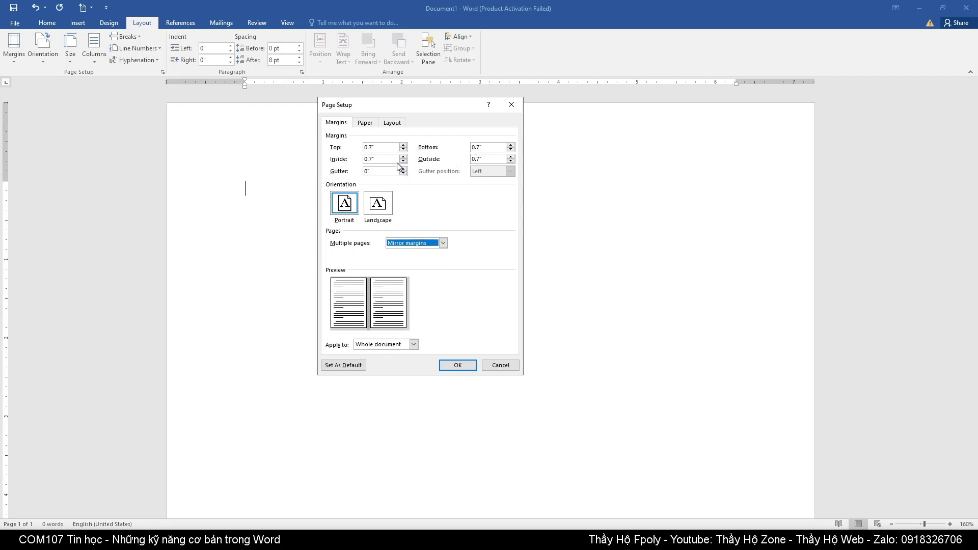
{"action": "left_click", "coordinate": [403, 157]}
{"action": "left_click", "coordinate": [403, 157]}
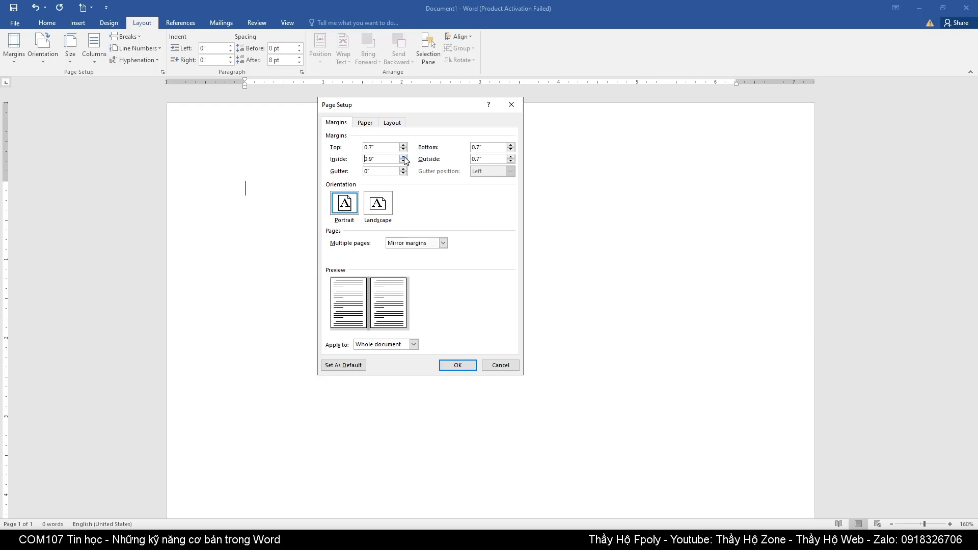
{"action": "left_click", "coordinate": [403, 157]}
{"action": "key", "text": "Return"}
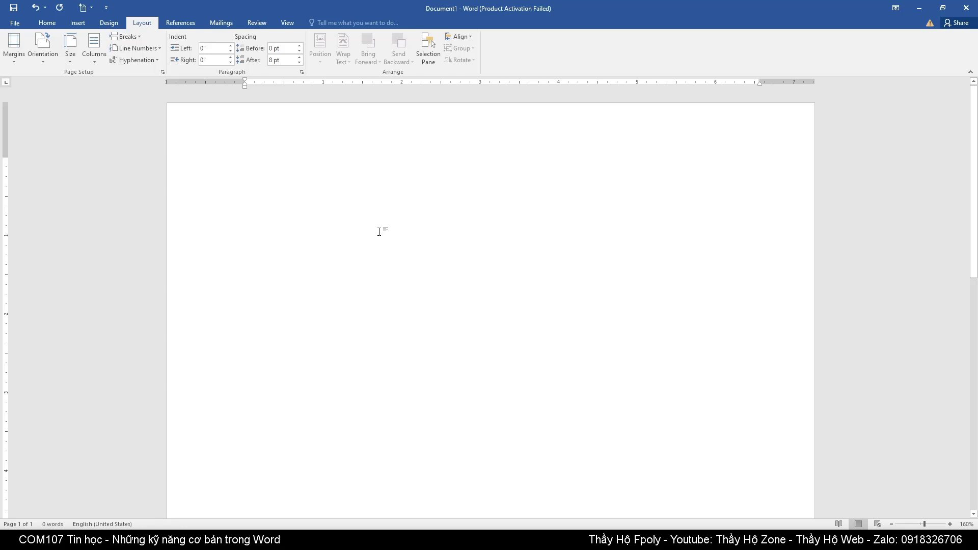
- Insert a page break so the document has a second blank page
{"action": "left_click", "coordinate": [75, 23]}
{"action": "left_click", "coordinate": [57, 48]}
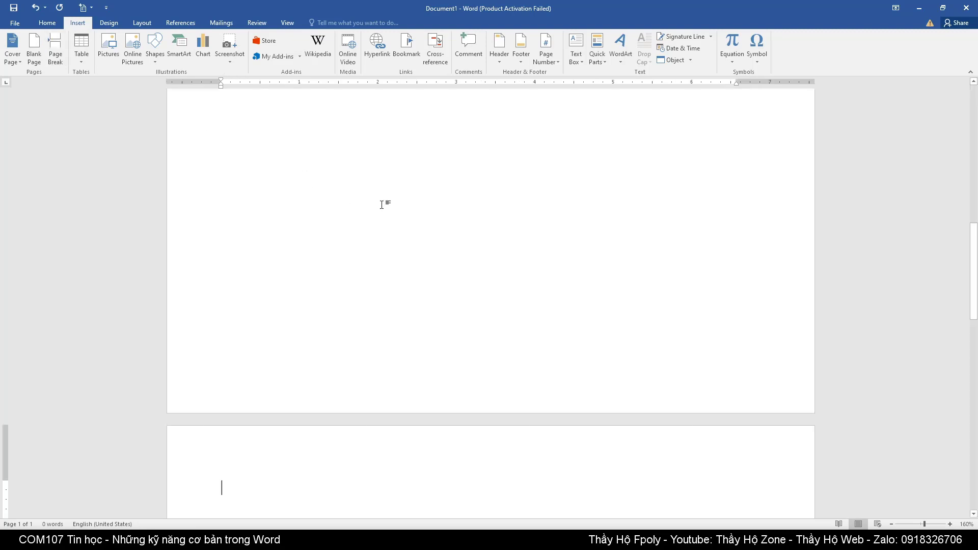
{"action": "scroll", "coordinate": [388, 204], "scroll_direction": "down", "scroll_amount": 8, "text": "ctrl"}
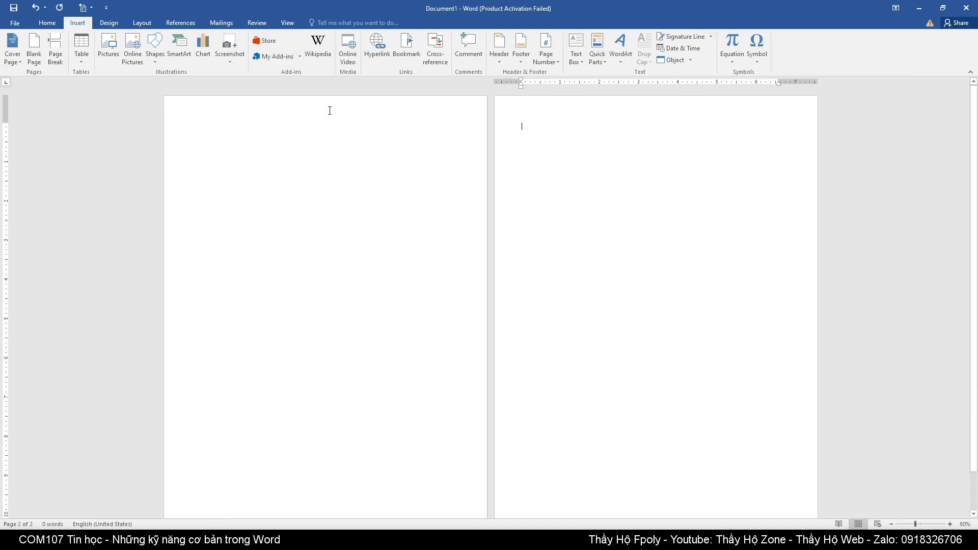
{"action": "double_click", "coordinate": [280, 125]}
{"action": "left_click", "coordinate": [201, 134]}
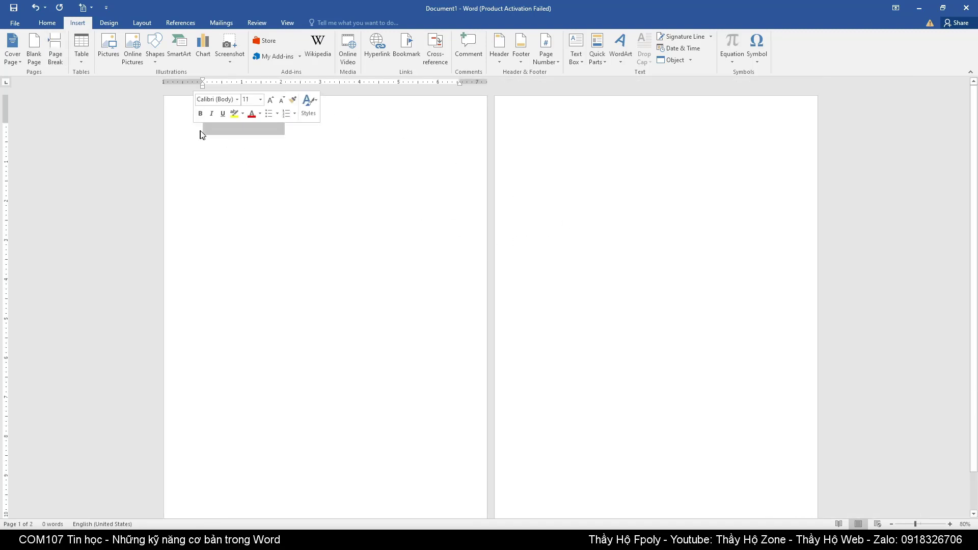
{"action": "left_click", "coordinate": [267, 131]}
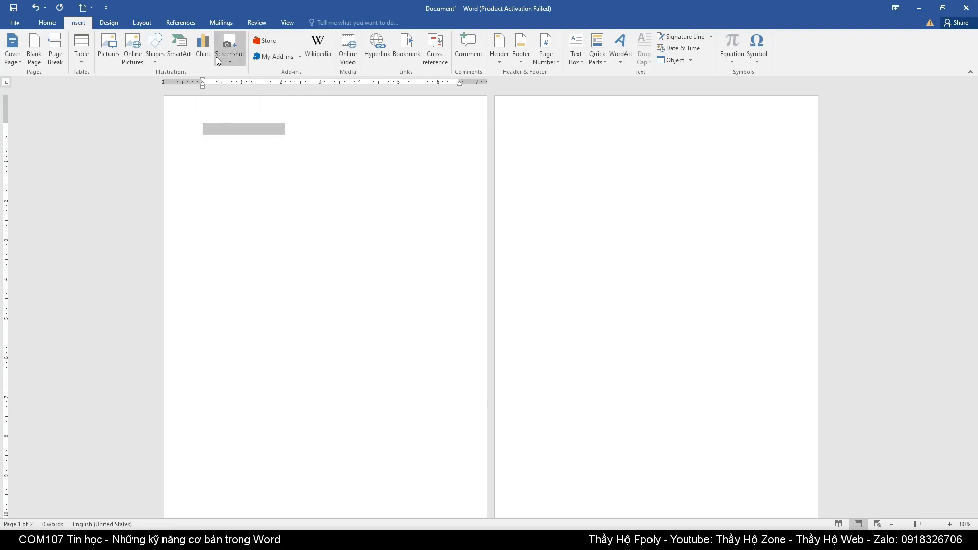
{"action": "left_click", "coordinate": [563, 127]}
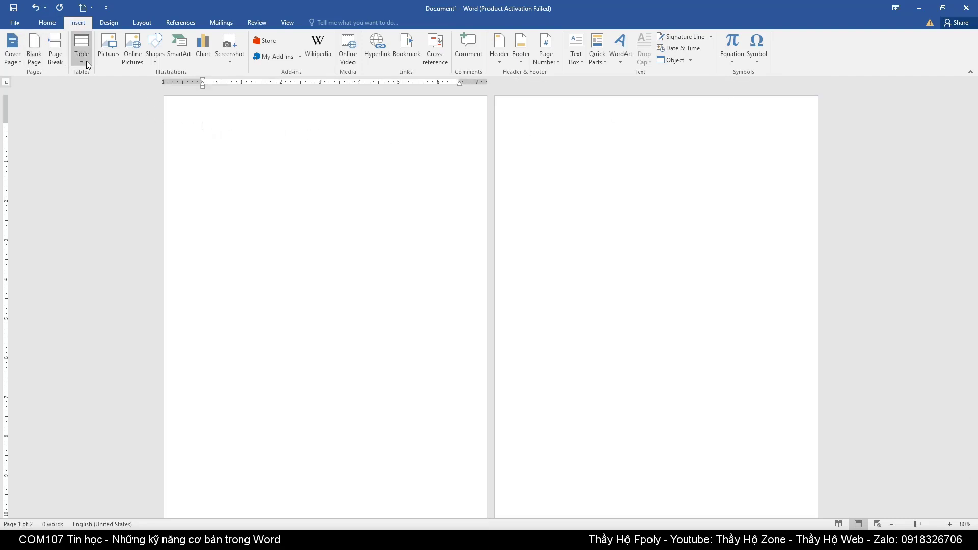
{"action": "left_click", "coordinate": [142, 22]}
- Lower the inside margin and widen the outside margin to 0.8" in Custom Margins
{"action": "left_click", "coordinate": [17, 59]}
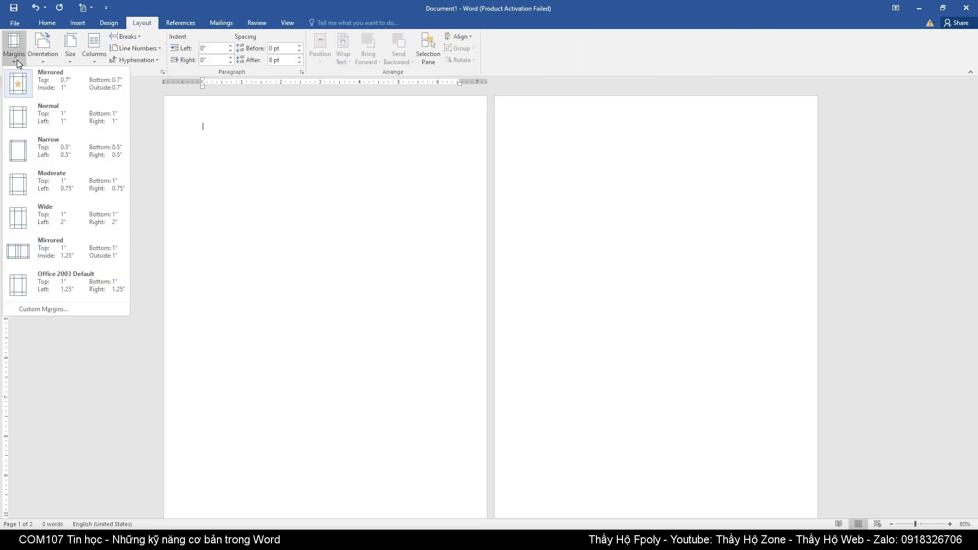
{"action": "left_click", "coordinate": [56, 310]}
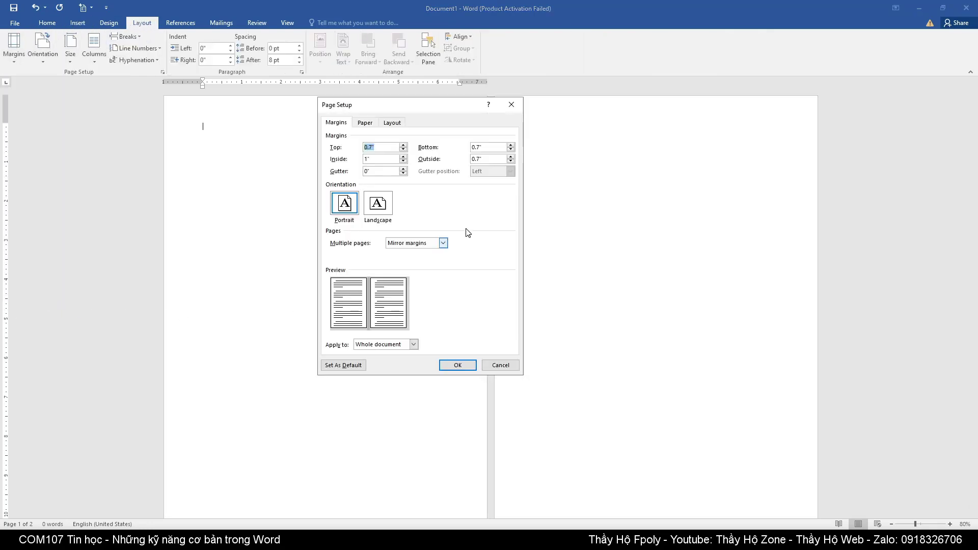
{"action": "left_click", "coordinate": [403, 161]}
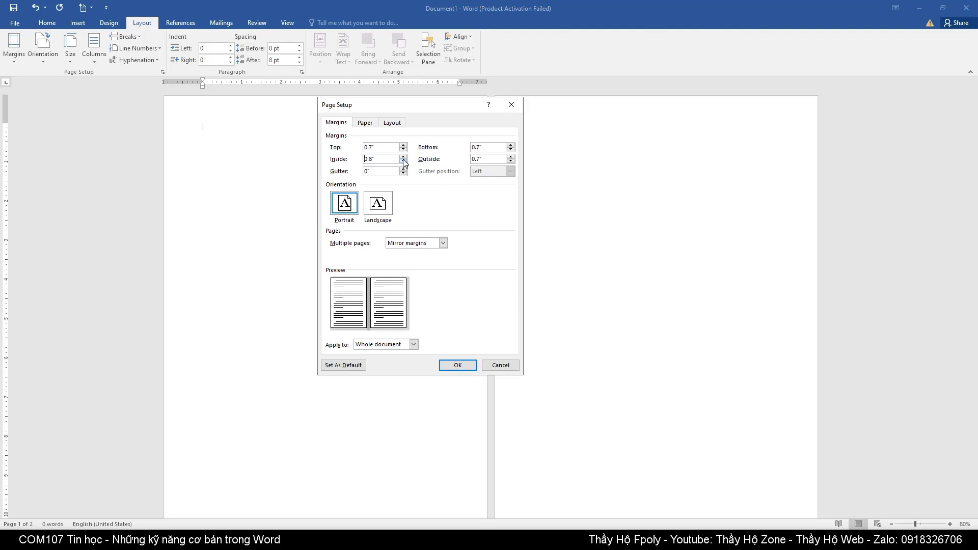
{"action": "left_click", "coordinate": [511, 157]}
{"action": "left_click", "coordinate": [458, 365]}
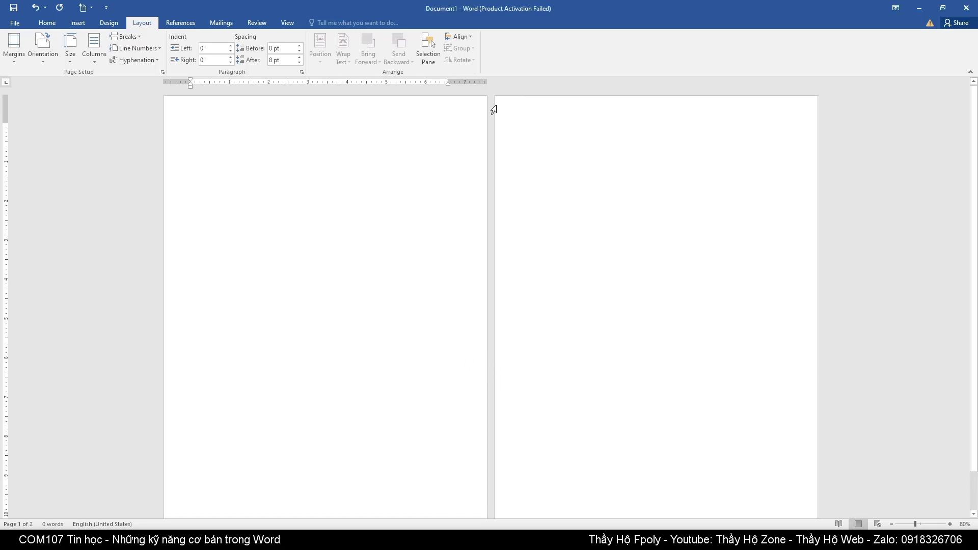
- Insert two more page breaks so the document has four blank pages
{"action": "left_click", "coordinate": [584, 126]}
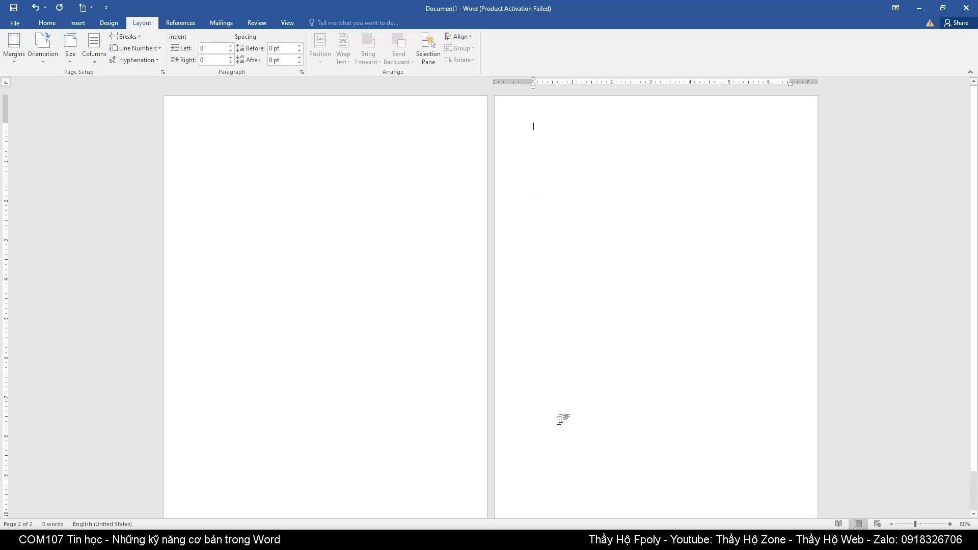
{"action": "left_click", "coordinate": [78, 23]}
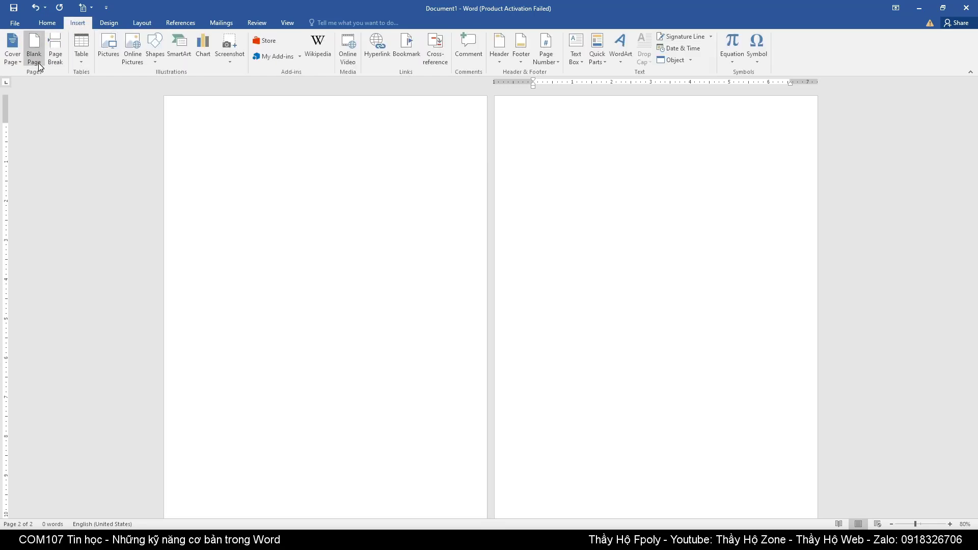
{"action": "left_click", "coordinate": [56, 50]}
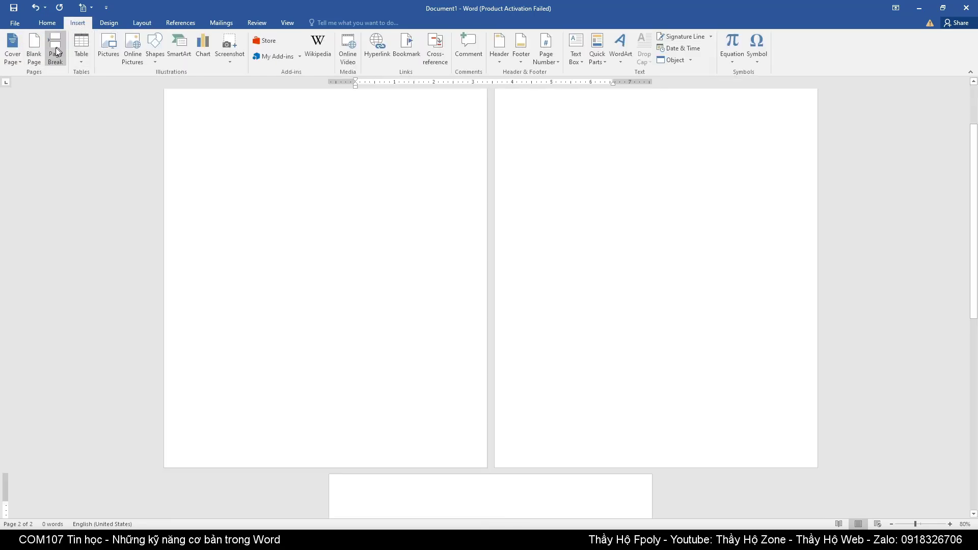
{"action": "left_click", "coordinate": [56, 48]}
- Scroll through the four blank pages to check them
{"action": "scroll", "coordinate": [408, 277], "scroll_direction": "down", "scroll_amount": 1}
{"action": "scroll", "coordinate": [498, 382], "scroll_direction": "down", "scroll_amount": 3}
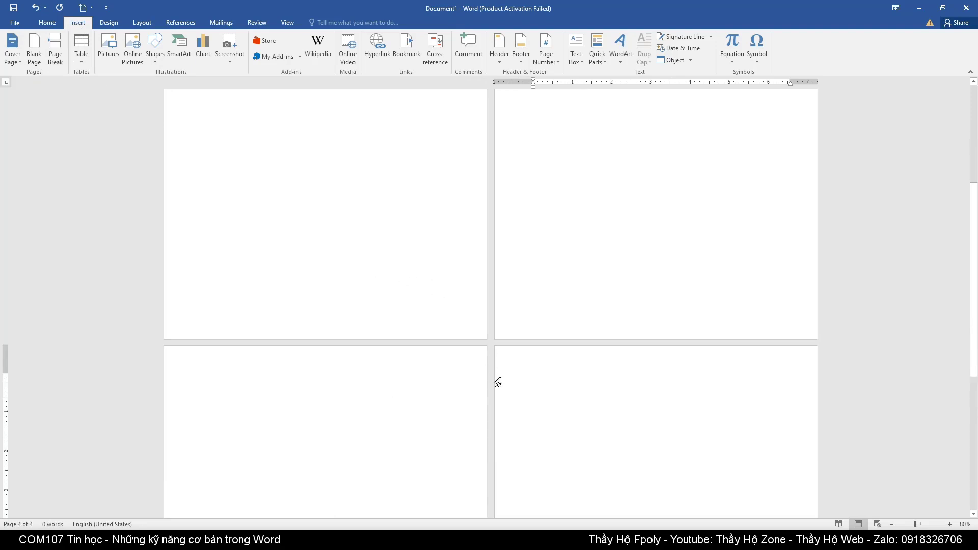
{"action": "left_click", "coordinate": [408, 378]}
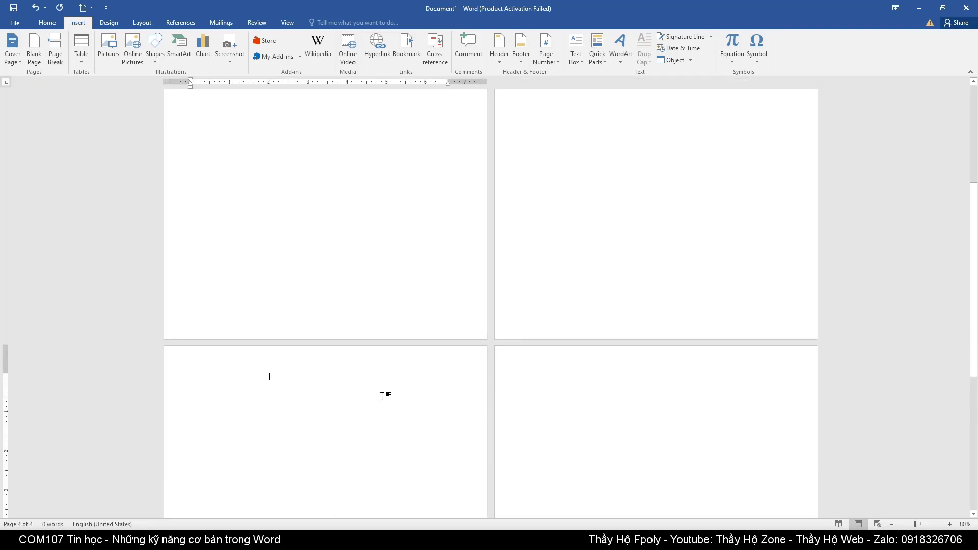
{"action": "key", "text": "ctrl+Home"}
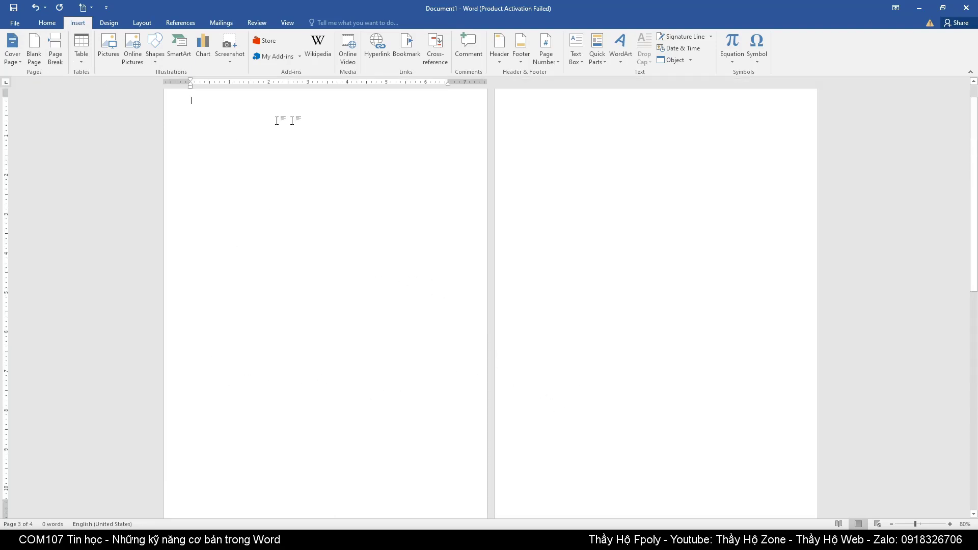
{"action": "left_click", "coordinate": [514, 110]}
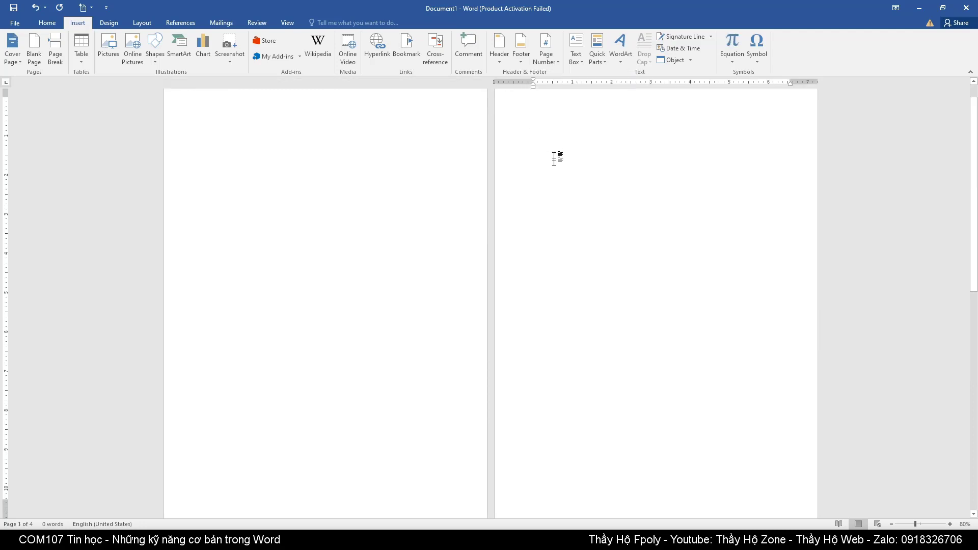
{"action": "scroll", "coordinate": [586, 254], "scroll_direction": "down", "scroll_amount": 5}
{"action": "scroll", "coordinate": [599, 330], "scroll_direction": "down", "scroll_amount": 1}
{"action": "left_click", "coordinate": [585, 408]}
{"action": "left_click", "coordinate": [459, 378]}
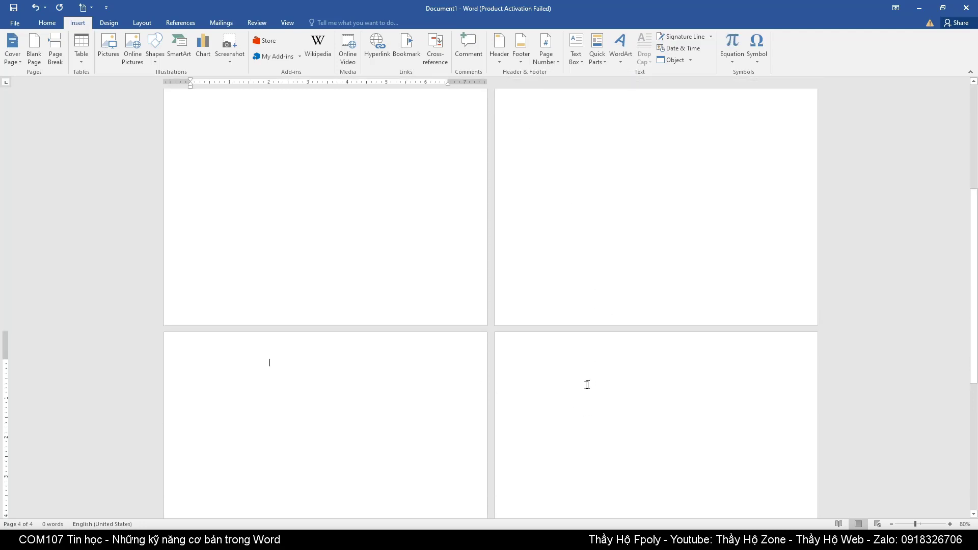
{"action": "scroll", "coordinate": [575, 291], "scroll_direction": "up", "scroll_amount": 2}
{"action": "scroll", "coordinate": [574, 291], "scroll_direction": "up", "scroll_amount": 2}
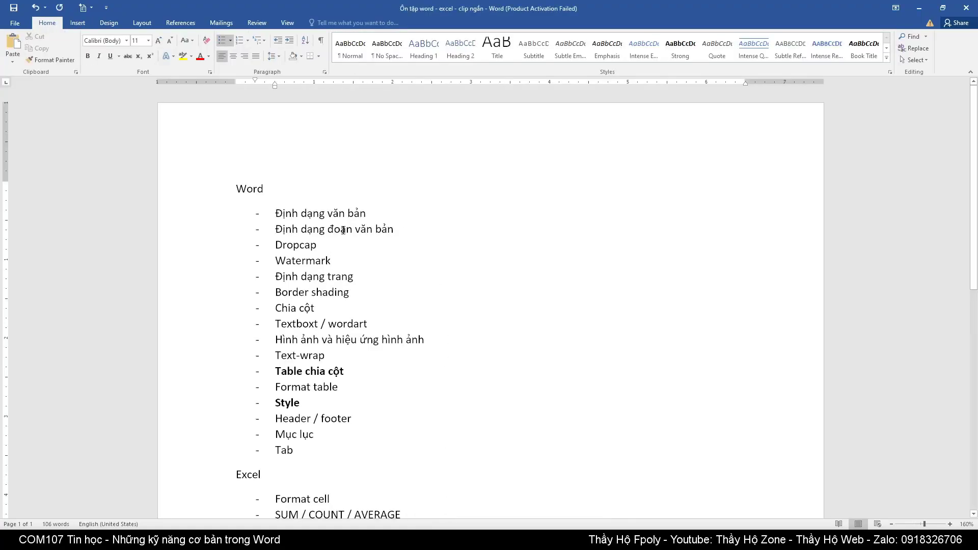
- In Cốc Cốc, load the FPT Polytechnic design-students article from the pasted caodang.fpt.edu.vn URL
{"action": "key", "text": "alt+Tab"}
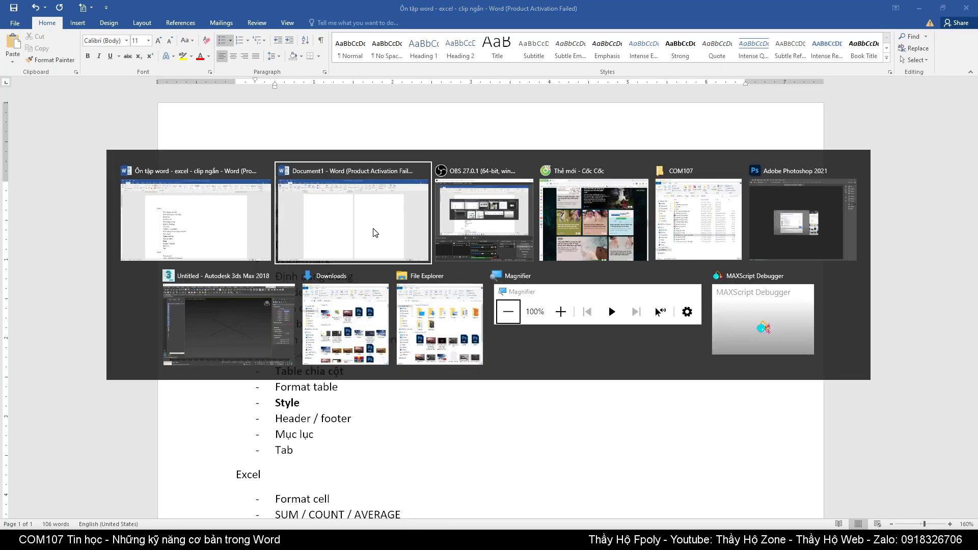
{"action": "key", "text": "Tab"}
{"action": "key", "text": "Tab"}
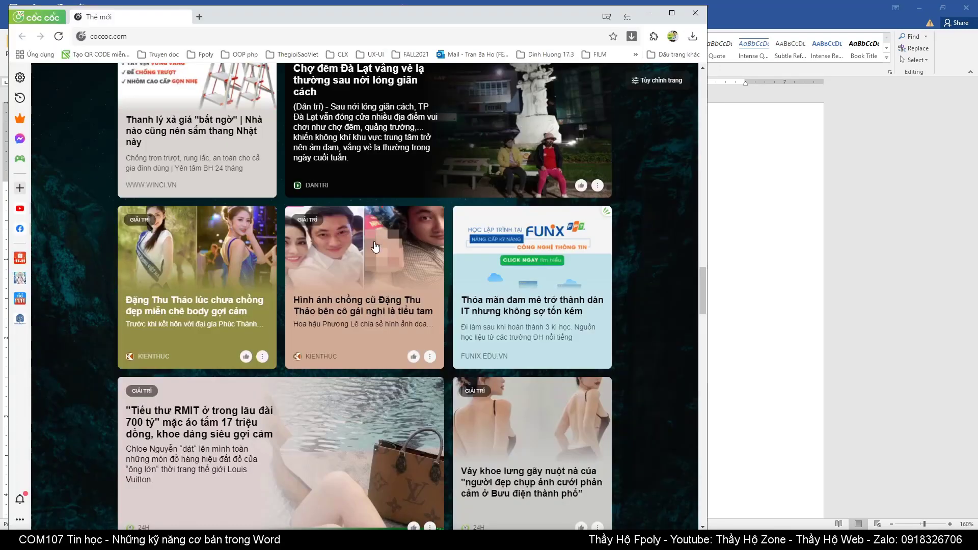
{"action": "left_click", "coordinate": [181, 35]}
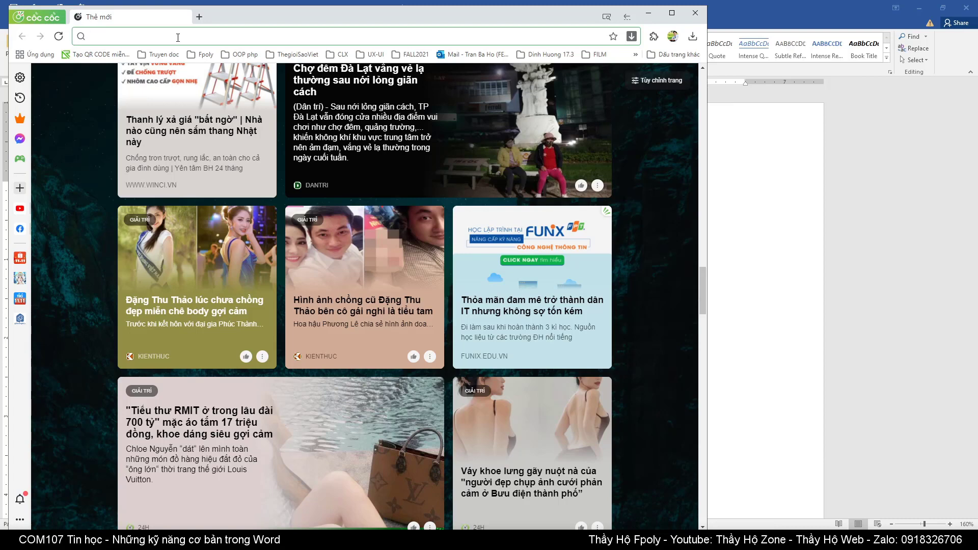
{"action": "key", "text": "ctrl+v"}
{"action": "key", "text": "Return"}
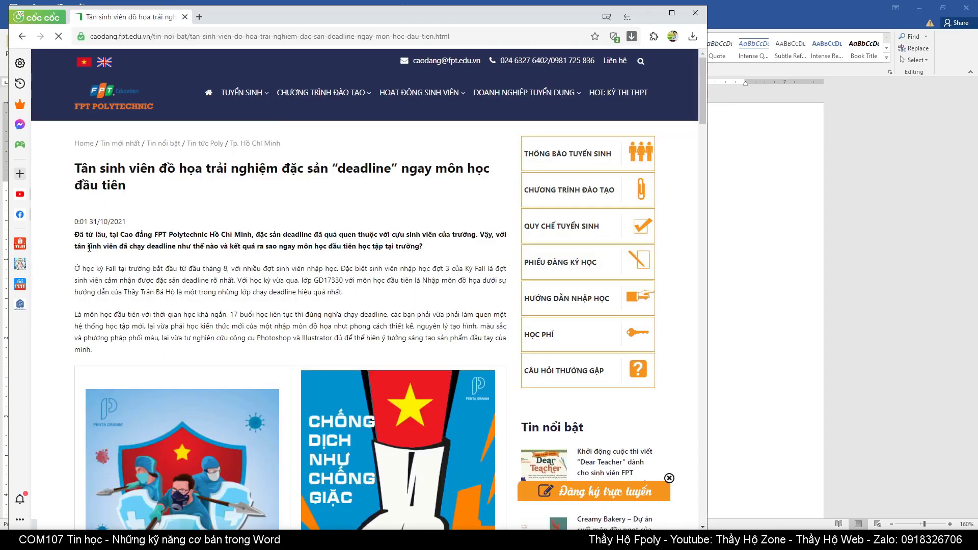
- Select the article's body text through its final paragraph, then return to Document1
{"action": "left_click_drag", "start_coordinate": [77, 234], "coordinate": [152, 292]}
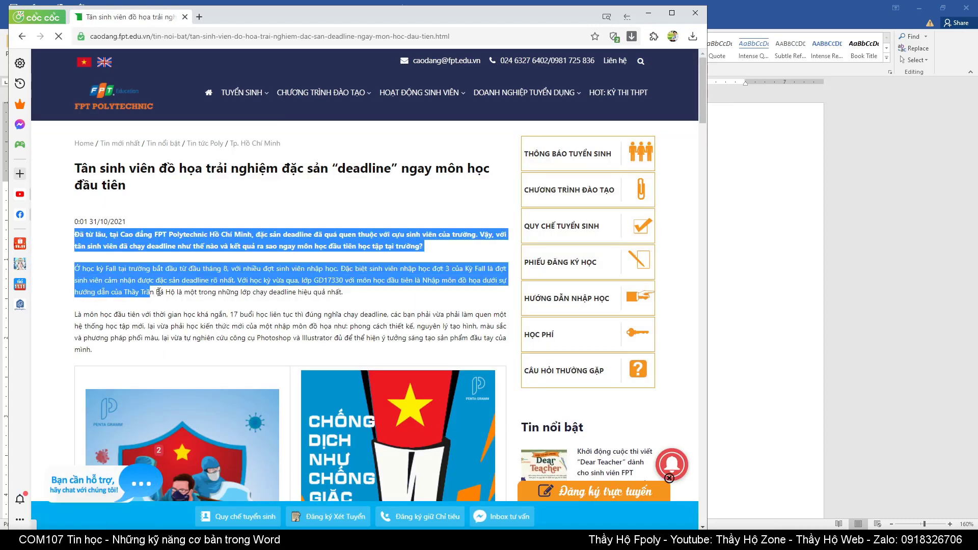
{"action": "scroll", "coordinate": [309, 259], "scroll_direction": "down", "scroll_amount": 8}
{"action": "scroll", "coordinate": [309, 259], "scroll_direction": "down", "scroll_amount": 4}
{"action": "scroll", "coordinate": [295, 257], "scroll_direction": "down", "scroll_amount": 4}
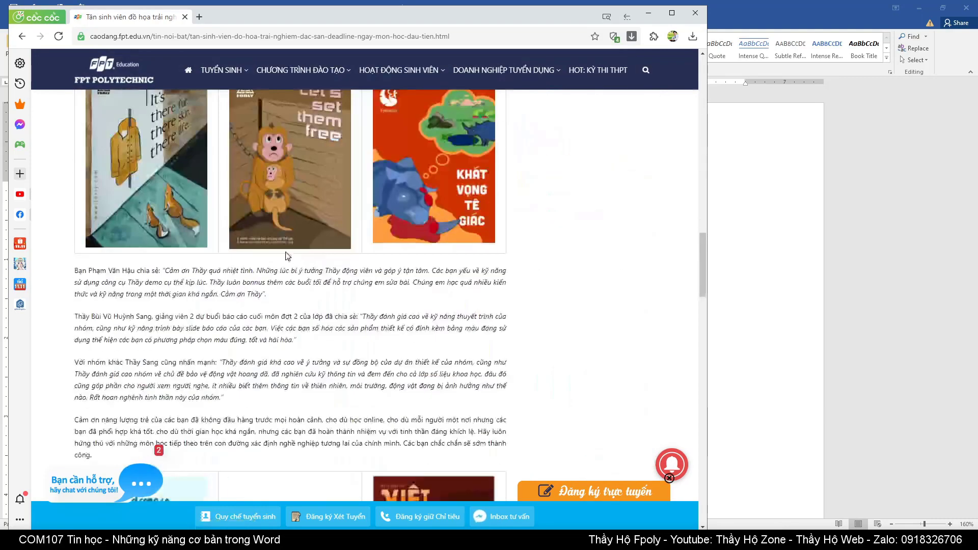
{"action": "scroll", "coordinate": [284, 256], "scroll_direction": "down", "scroll_amount": 4}
{"action": "scroll", "coordinate": [299, 234], "scroll_direction": "down", "scroll_amount": 3}
{"action": "scroll", "coordinate": [299, 234], "scroll_direction": "up", "scroll_amount": 7}
{"action": "scroll", "coordinate": [276, 227], "scroll_direction": "up", "scroll_amount": 2}
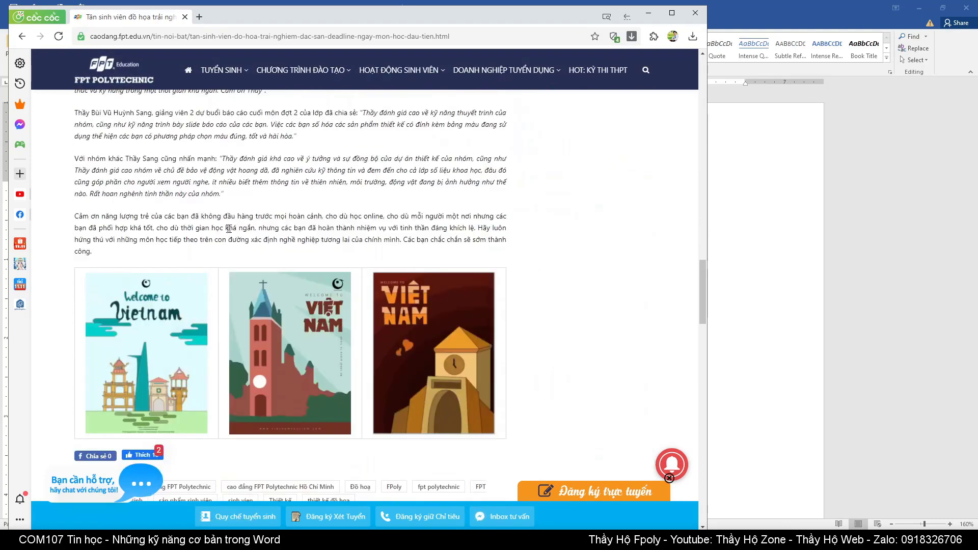
{"action": "left_click", "coordinate": [130, 255], "text": "shift"}
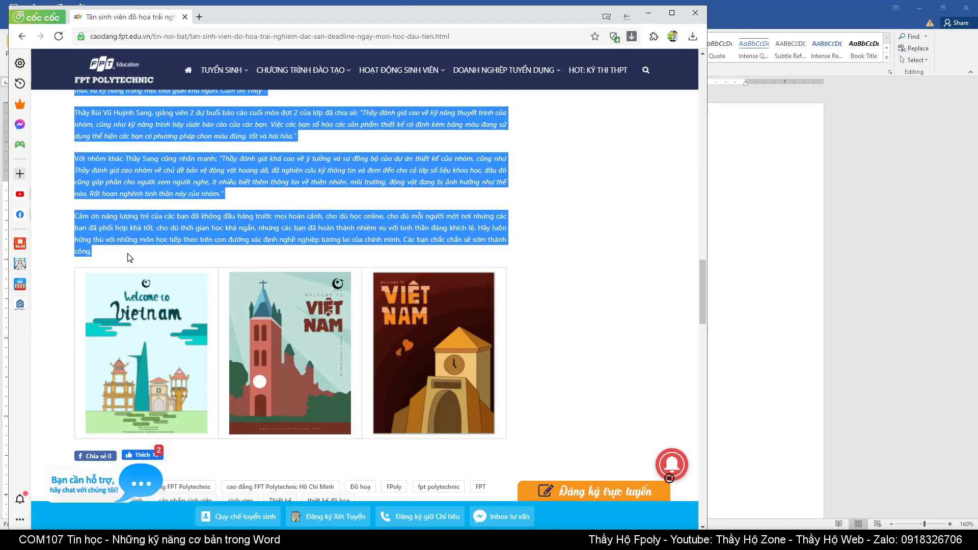
{"action": "scroll", "coordinate": [306, 245], "scroll_direction": "up", "scroll_amount": 5}
{"action": "scroll", "coordinate": [339, 229], "scroll_direction": "up", "scroll_amount": 5}
{"action": "scroll", "coordinate": [340, 229], "scroll_direction": "up", "scroll_amount": 5}
{"action": "scroll", "coordinate": [339, 229], "scroll_direction": "up", "scroll_amount": 5}
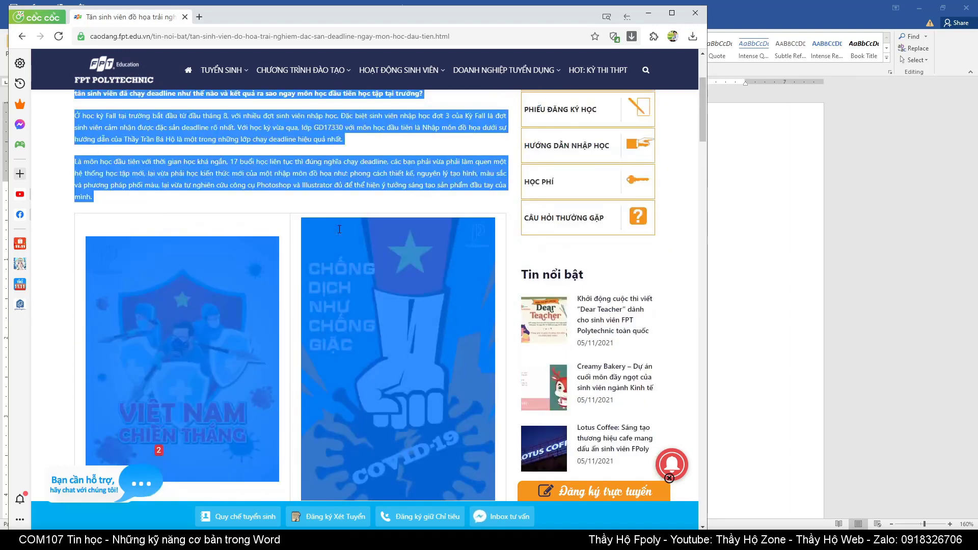
{"action": "scroll", "coordinate": [339, 231], "scroll_direction": "up", "scroll_amount": 5}
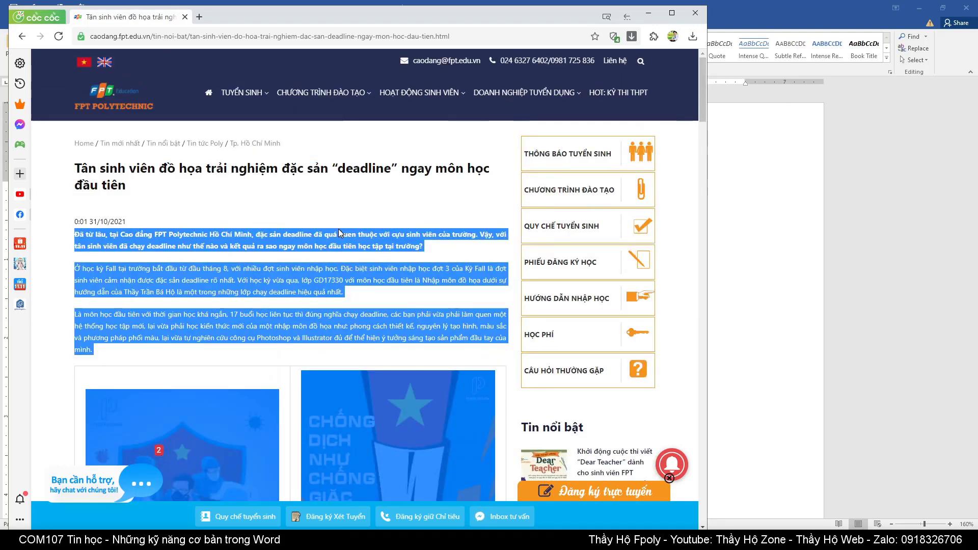
{"action": "key", "text": "alt+Tab"}
{"action": "key", "text": "alt+Tab"}
{"action": "key", "text": "Tab"}
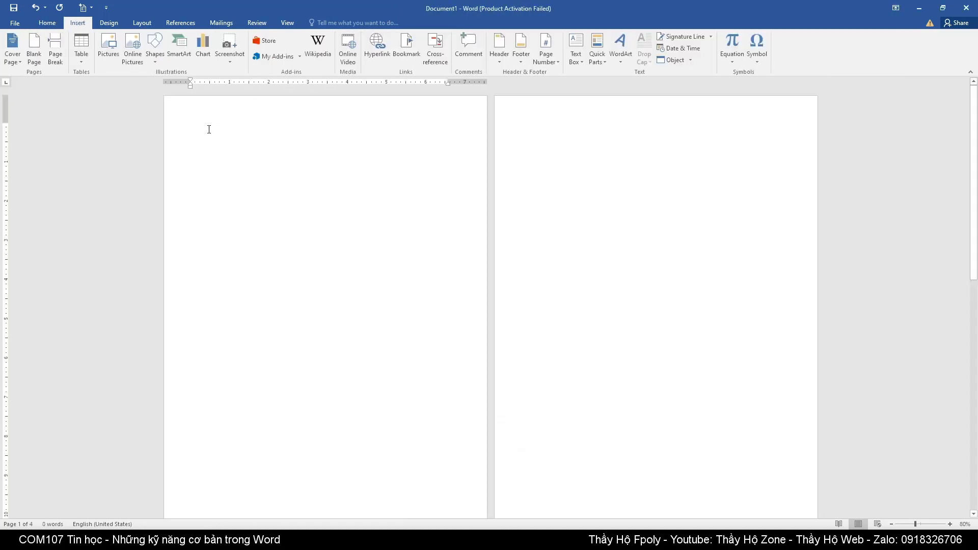
- Paste the article as plain text and delete the empty line after the first paragraph
{"action": "right_click", "coordinate": [210, 126]}
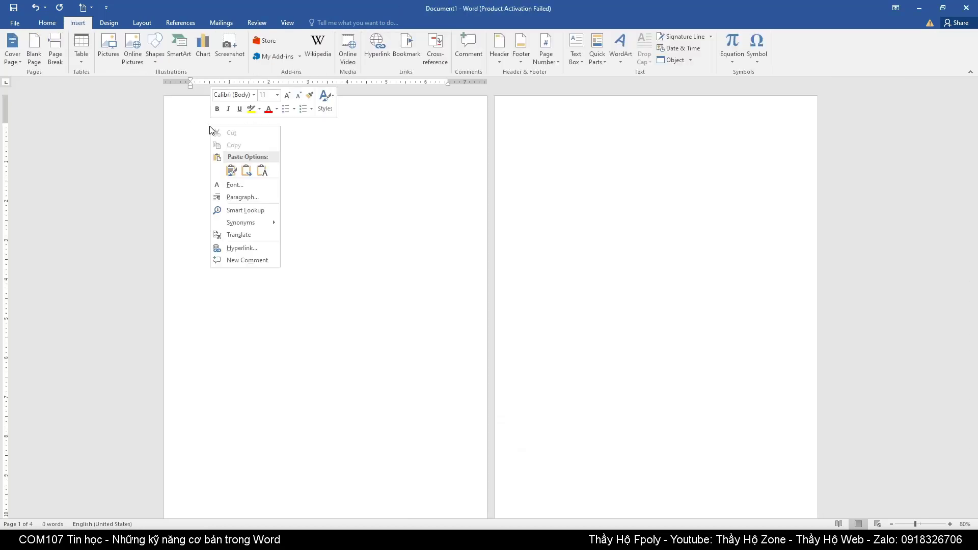
{"action": "left_click", "coordinate": [263, 173]}
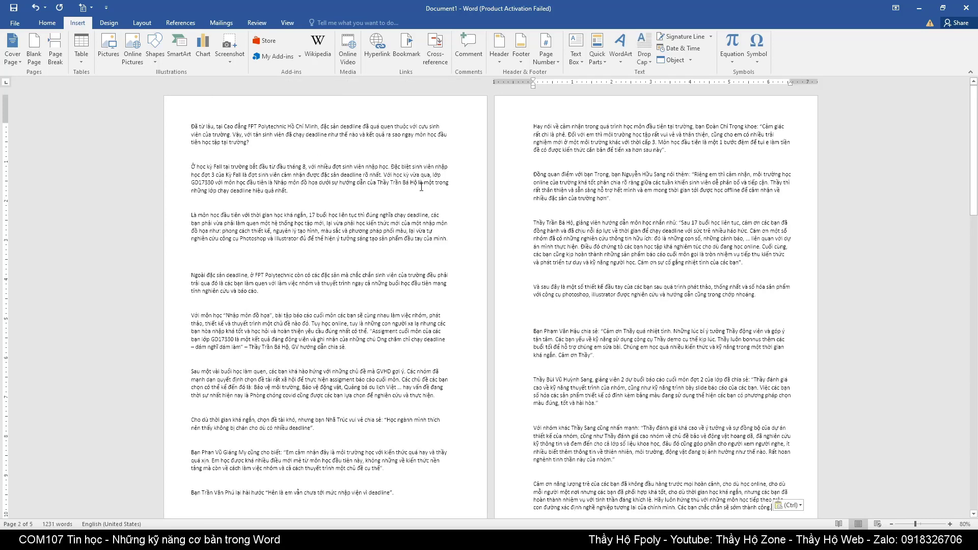
{"action": "left_click", "coordinate": [230, 154]}
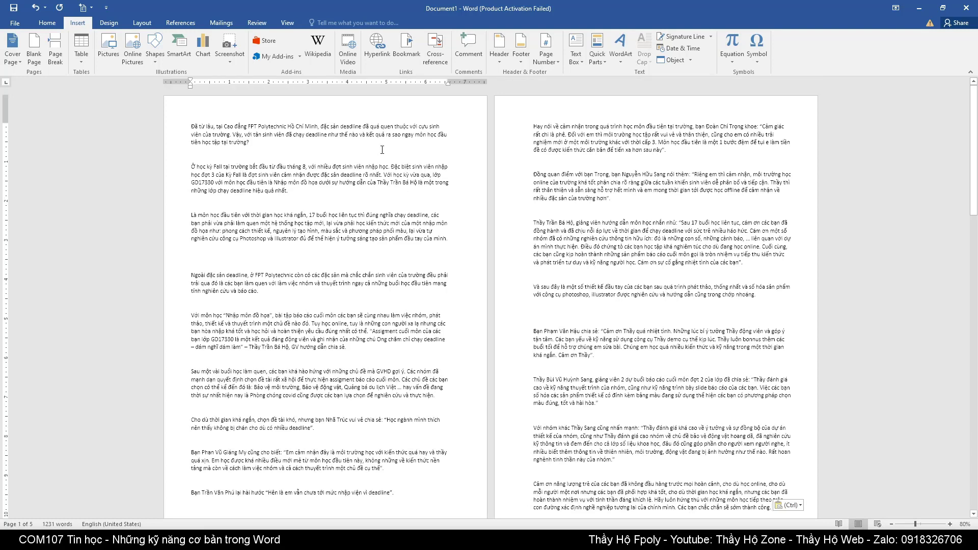
{"action": "key", "text": "Delete"}
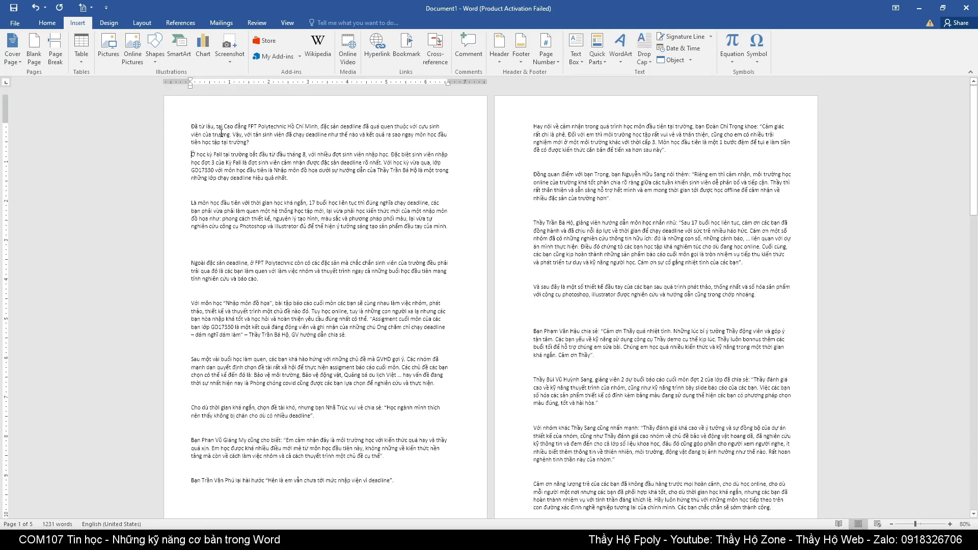
- Delete the blank lines between the page-1 paragraphs, starting above 'Là môn học'
{"action": "triple_click", "coordinate": [213, 130]}
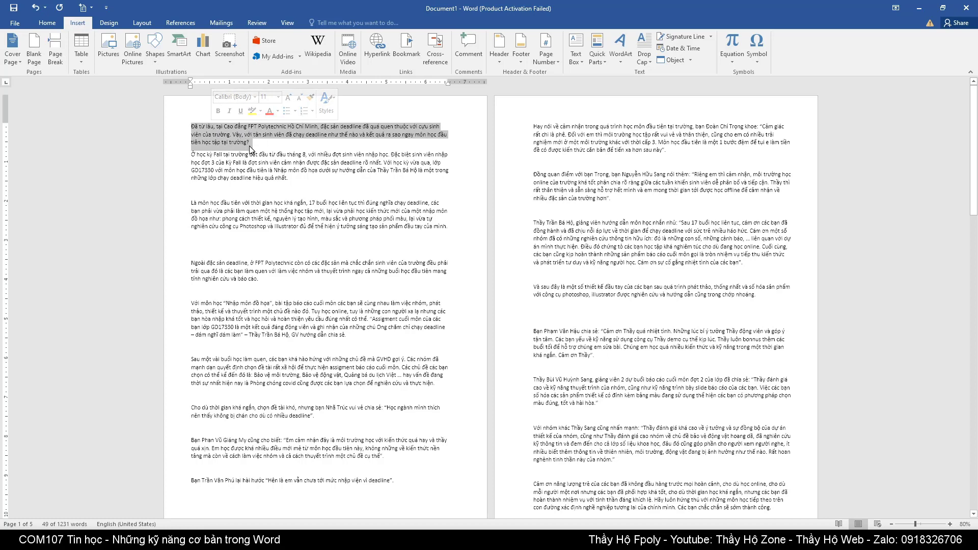
{"action": "left_click", "coordinate": [213, 163]}
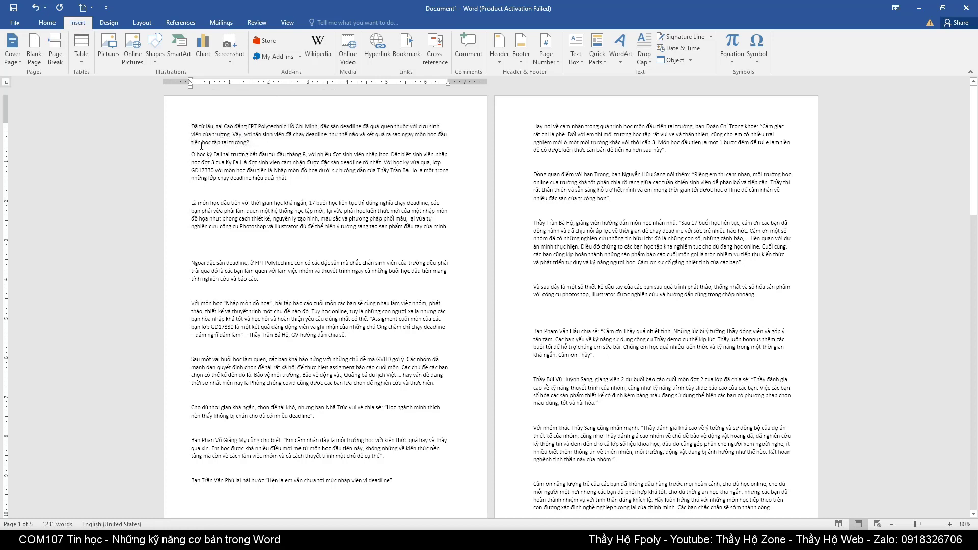
{"action": "left_click", "coordinate": [300, 189]}
{"action": "key", "text": "Delete"}
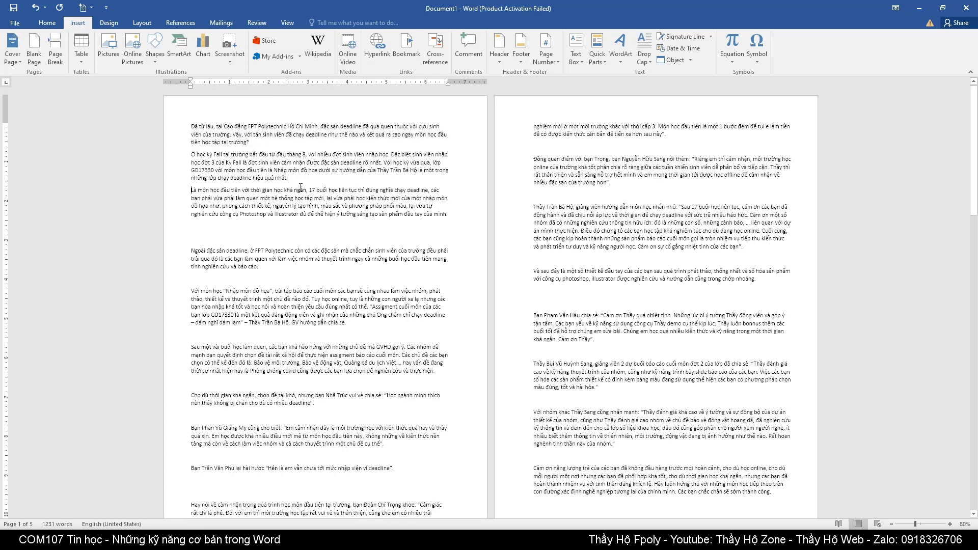
{"action": "key", "text": "BackSpace"}
{"action": "key", "text": "BackSpace"}
{"action": "key", "text": "Down"}
{"action": "key", "text": "Down"}
{"action": "key", "text": "Down"}
{"action": "key", "text": "BackSpace"}
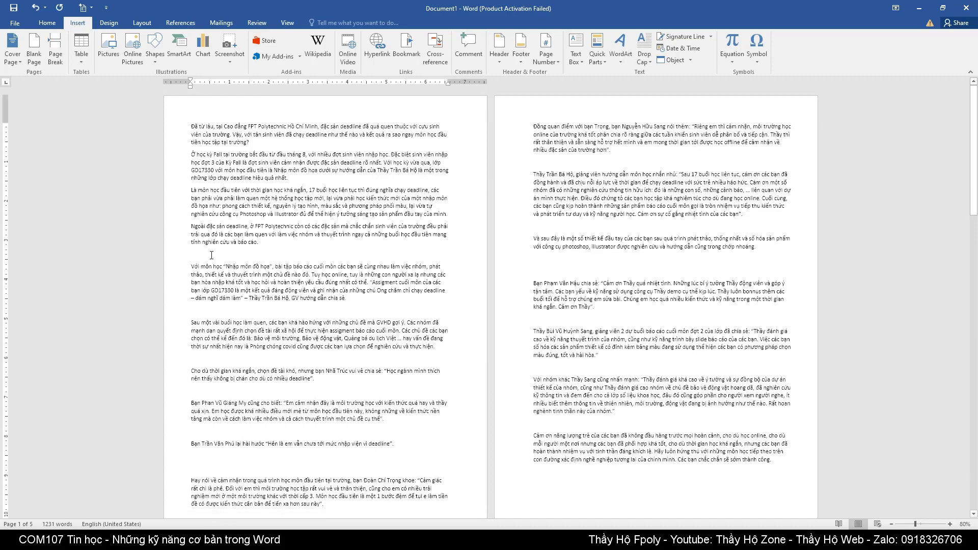
{"action": "key", "text": "Down"}
{"action": "key", "text": "Down"}
{"action": "key", "text": "Down"}
{"action": "key", "text": "BackSpace"}
{"action": "key", "text": "Down"}
{"action": "key", "text": "Down"}
{"action": "key", "text": "Down"}
{"action": "key", "text": "BackSpace"}
{"action": "key", "text": "Down"}
{"action": "key", "text": "Down"}
{"action": "key", "text": "Down"}
{"action": "key", "text": "BackSpace"}
{"action": "key", "text": "Down"}
{"action": "key", "text": "Down"}
{"action": "key", "text": "Down"}
{"action": "key", "text": "BackSpace"}
{"action": "key", "text": "BackSpace"}
{"action": "key", "text": "BackSpace"}
{"action": "key", "text": "Down"}
{"action": "key", "text": "Down"}
{"action": "key", "text": "Down"}
{"action": "key", "text": "BackSpace"}
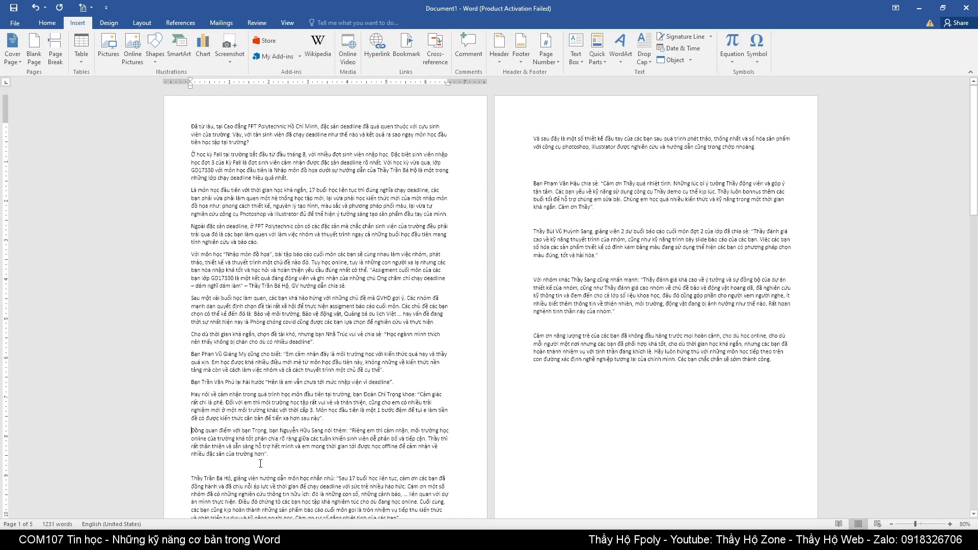
{"action": "key", "text": "Down"}
{"action": "key", "text": "Down"}
{"action": "key", "text": "Down"}
{"action": "key", "text": "BackSpace"}
{"action": "left_click", "coordinate": [588, 149]}
{"action": "key", "text": "BackSpace"}
{"action": "key", "text": "Down"}
{"action": "key", "text": "Down"}
{"action": "key", "text": "Down"}
{"action": "key", "text": "BackSpace"}
{"action": "key", "text": "BackSpace"}
{"action": "key", "text": "Down"}
{"action": "key", "text": "Down"}
{"action": "key", "text": "Down"}
{"action": "key", "text": "BackSpace"}
{"action": "key", "text": "BackSpace"}
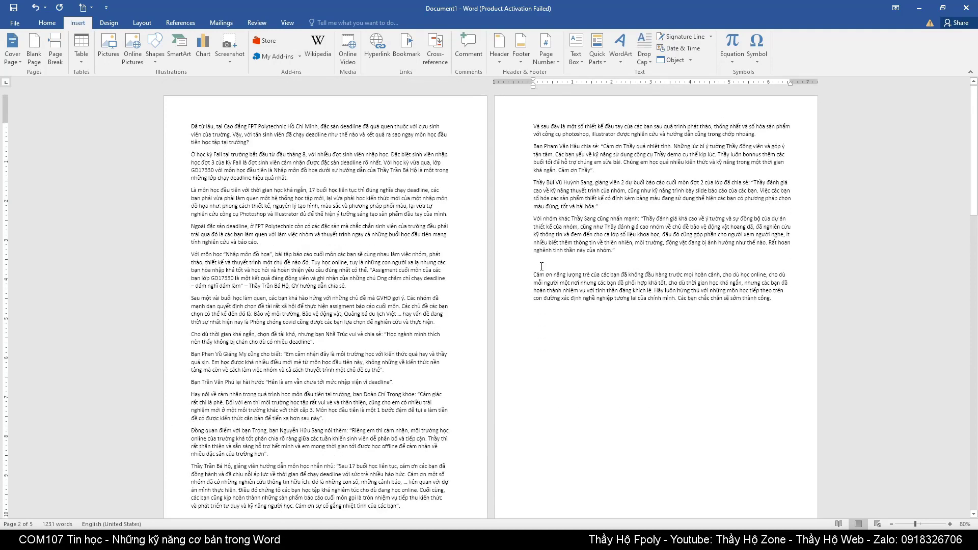
{"action": "key", "text": "Down"}
{"action": "key", "text": "Down"}
{"action": "key", "text": "Down"}
{"action": "key", "text": "BackSpace"}
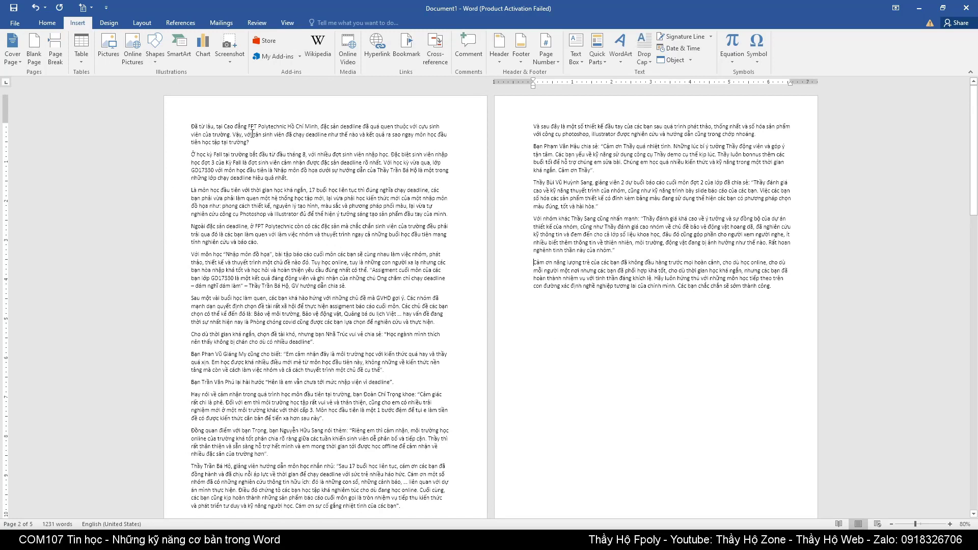
- Give all the article text 1.3 multiple line spacing with 14 pt space after paragraphs
{"action": "key", "text": "ctrl+a"}
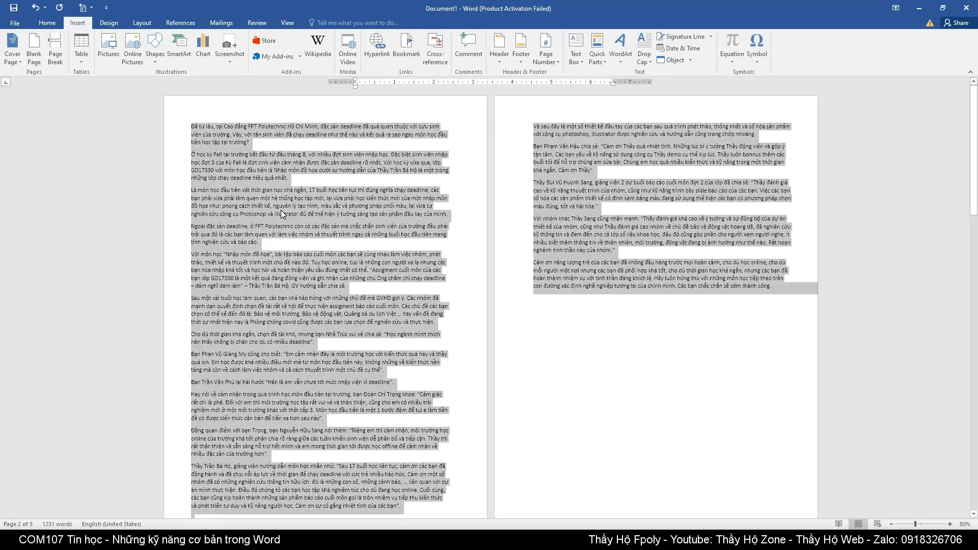
{"action": "right_click", "coordinate": [265, 166]}
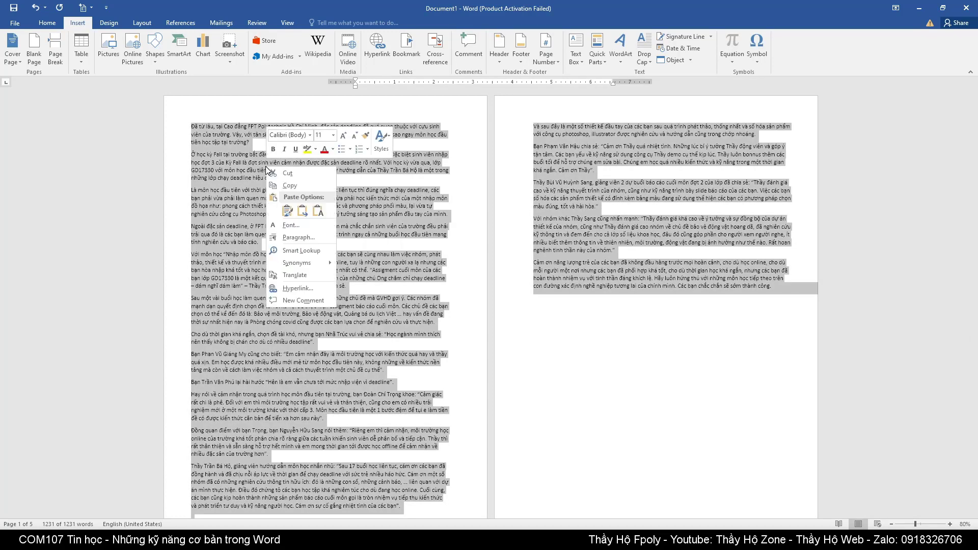
{"action": "left_click", "coordinate": [308, 239]}
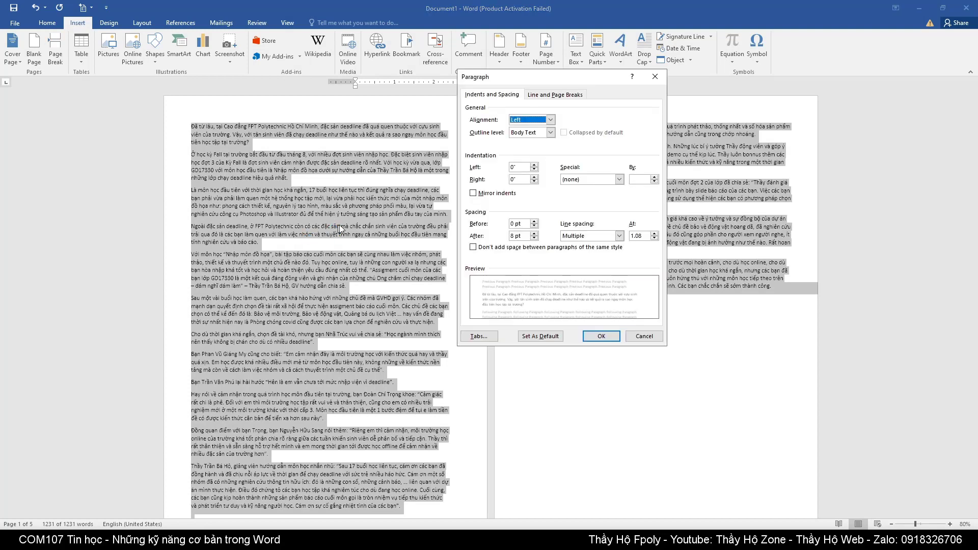
{"action": "left_click_drag", "start_coordinate": [573, 80], "coordinate": [527, 69]}
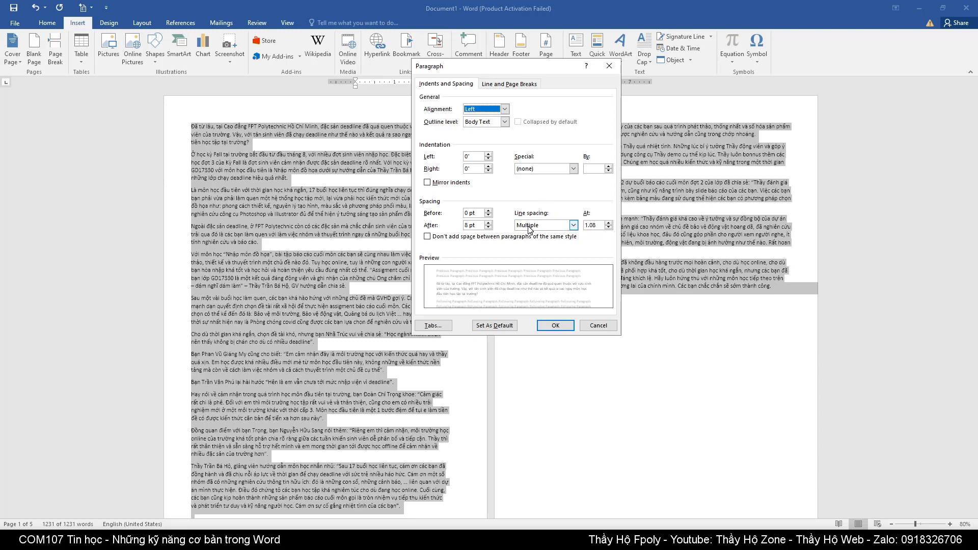
{"action": "left_click", "coordinate": [600, 225]}
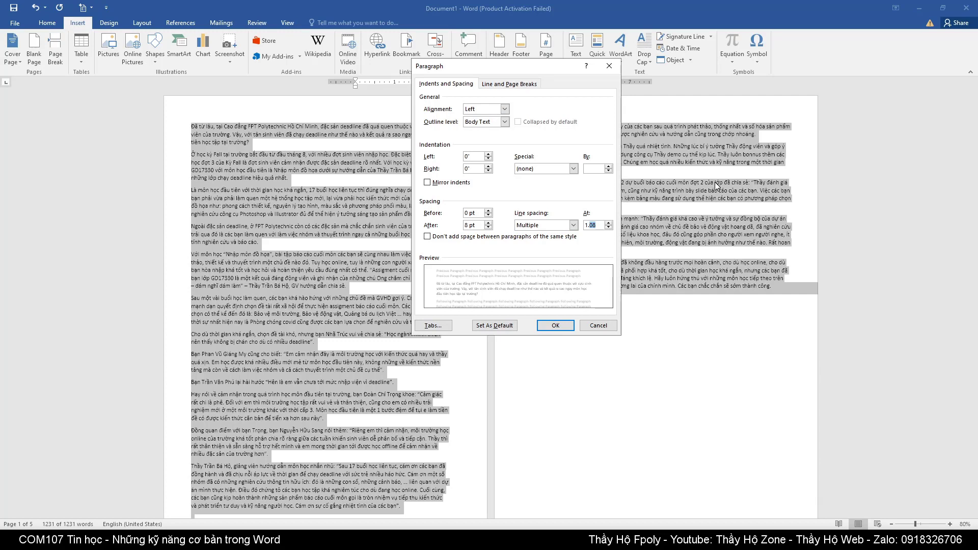
{"action": "type", "text": ".3"}
{"action": "left_click", "coordinate": [605, 238]}
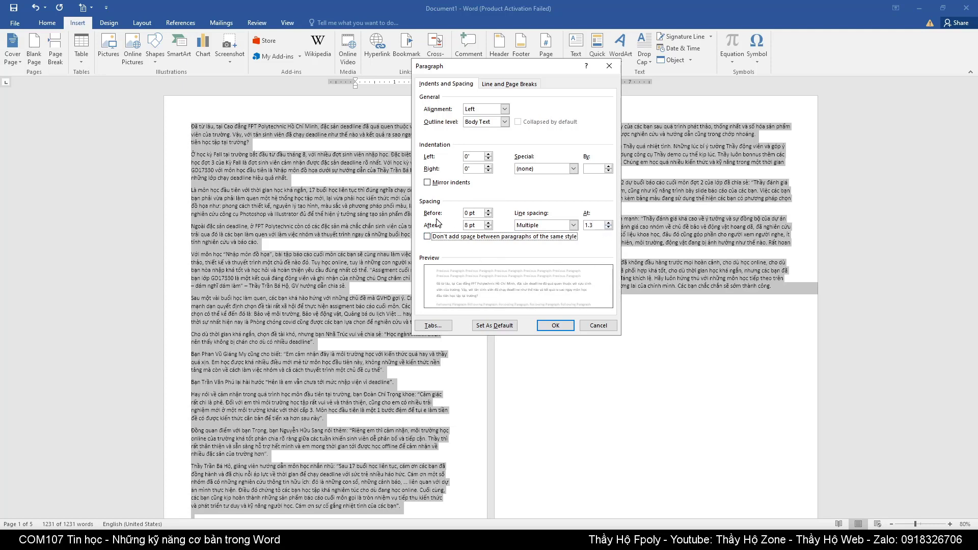
{"action": "left_click", "coordinate": [466, 225]}
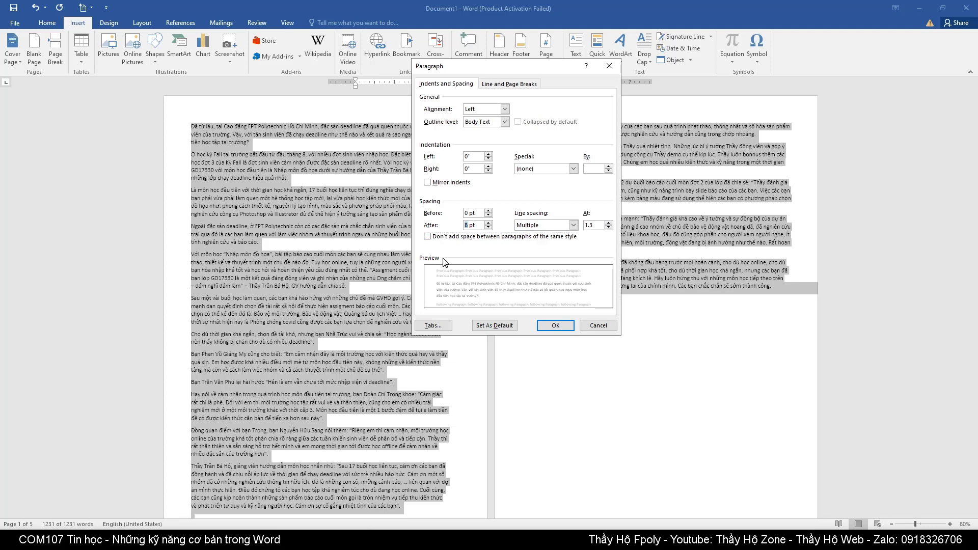
{"action": "left_click", "coordinate": [488, 223]}
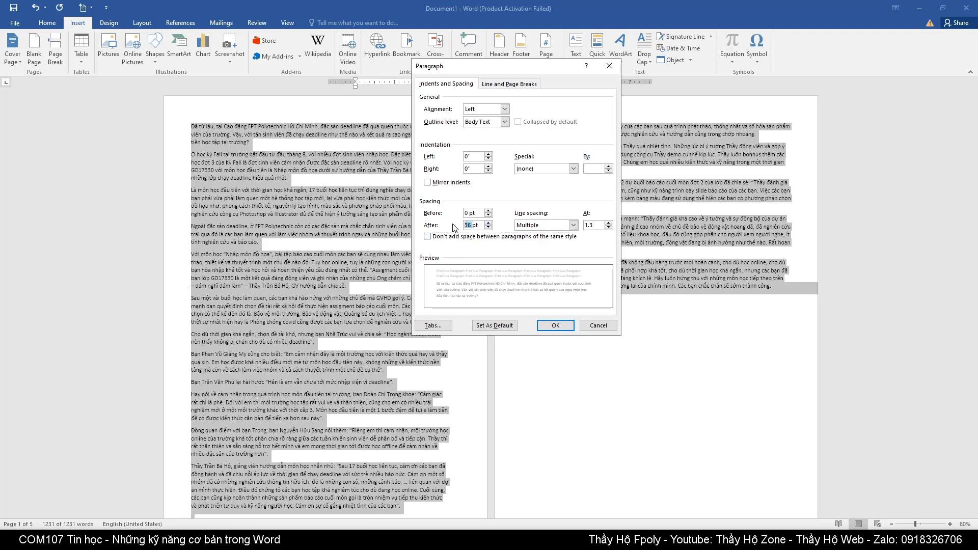
{"action": "type", "text": "14pt"}
{"action": "key", "text": "Tab"}
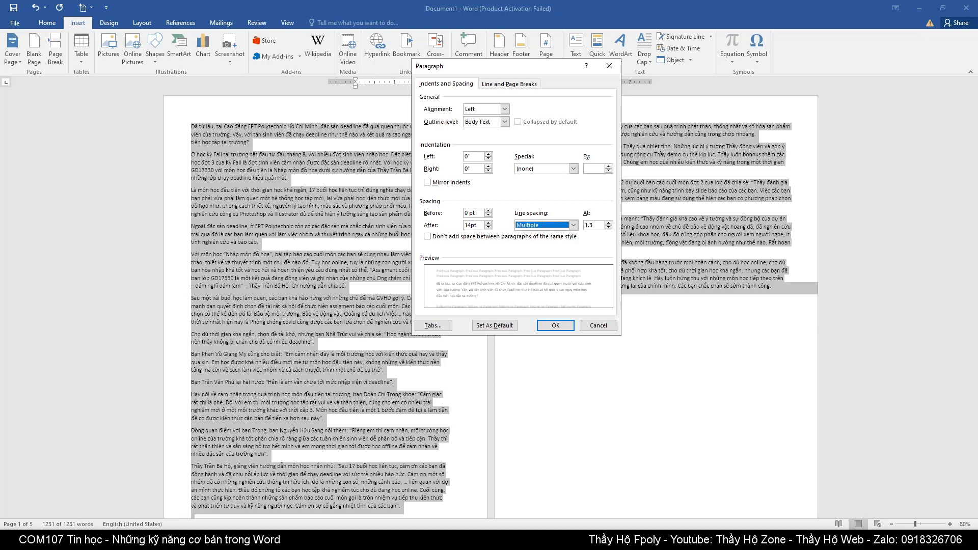
{"action": "left_click", "coordinate": [549, 325]}
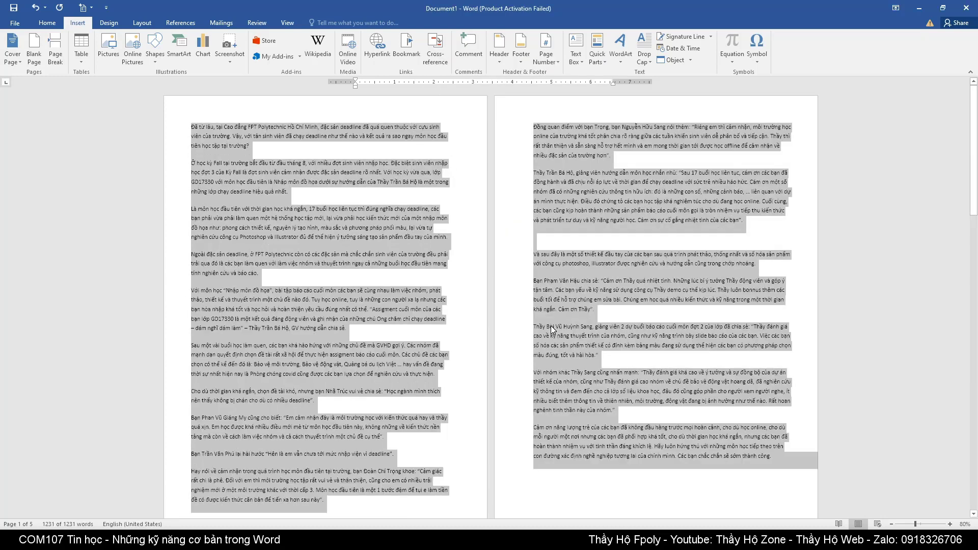
{"action": "left_click", "coordinate": [260, 228]}
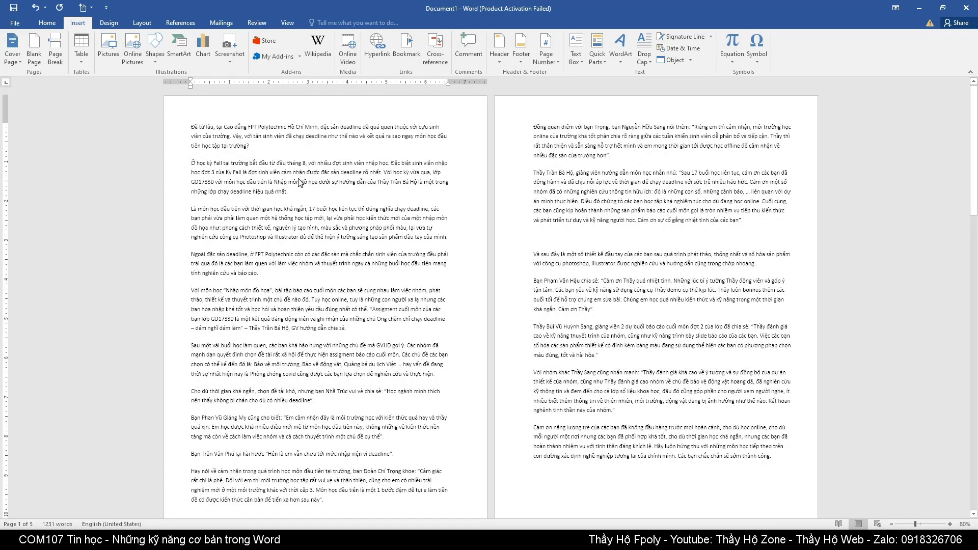
- Reduce the space after every paragraph to 8 pt
{"action": "key", "text": "ctrl+a"}
{"action": "right_click", "coordinate": [274, 166]}
{"action": "left_click", "coordinate": [301, 250]}
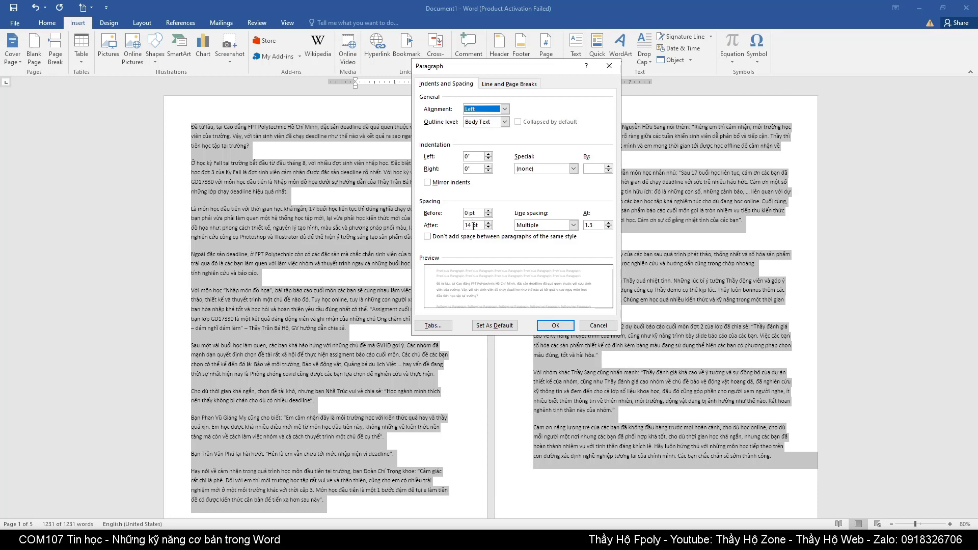
{"action": "left_click_drag", "start_coordinate": [473, 226], "coordinate": [461, 227]}
{"action": "type", "text": "8"}
{"action": "key", "text": "Tab"}
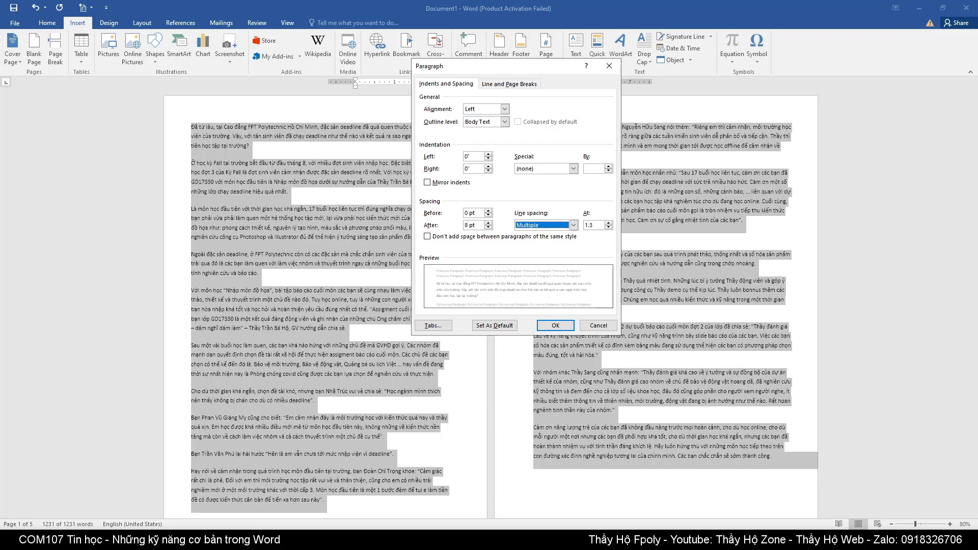
{"action": "left_click", "coordinate": [556, 326]}
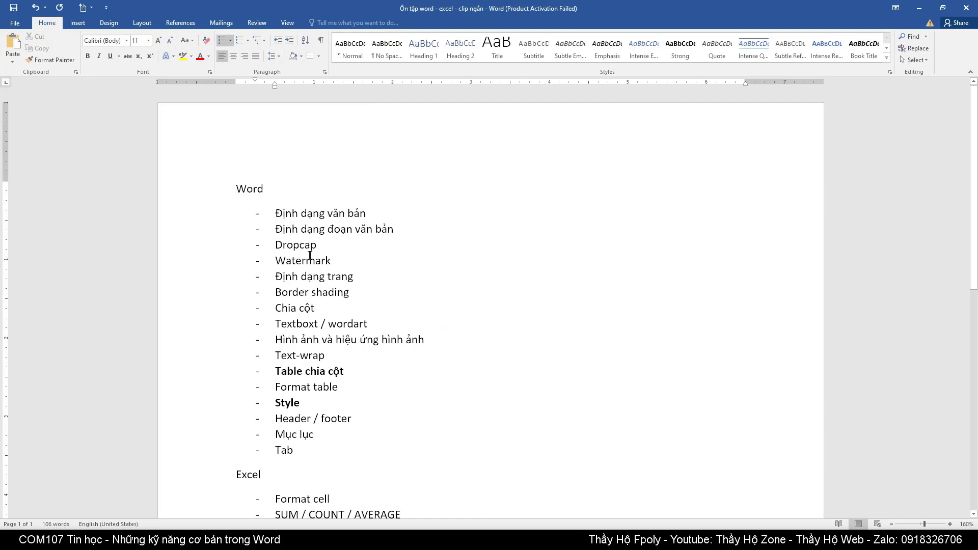
{"action": "double_click", "coordinate": [291, 250]}
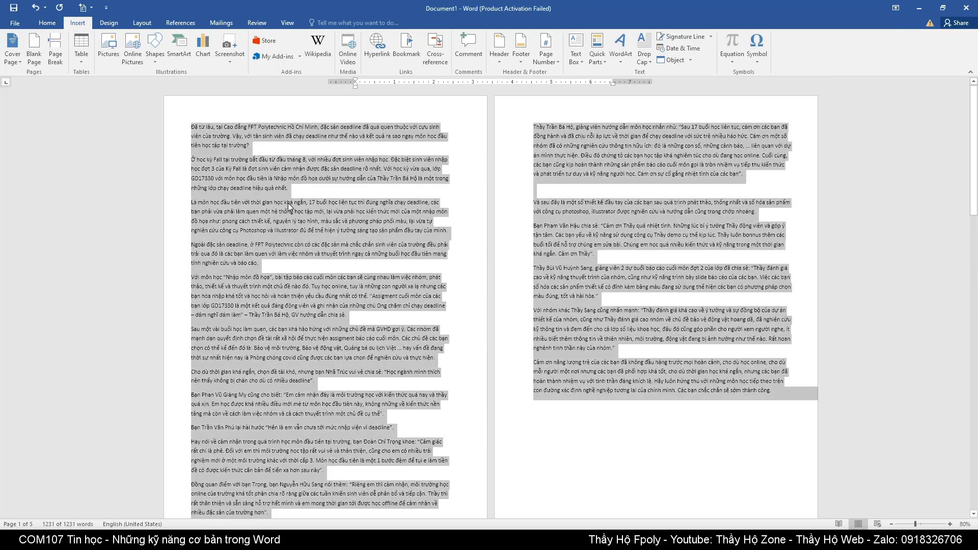
{"action": "left_click", "coordinate": [290, 204]}
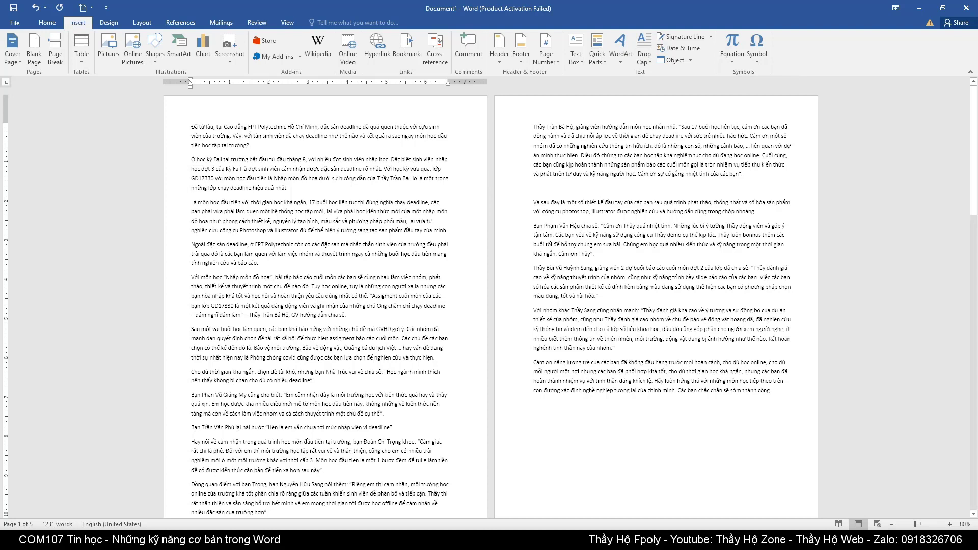
- Make the first paragraph's opening 'Đ' a Dropped capital with more lines to drop
{"action": "left_click", "coordinate": [329, 127]}
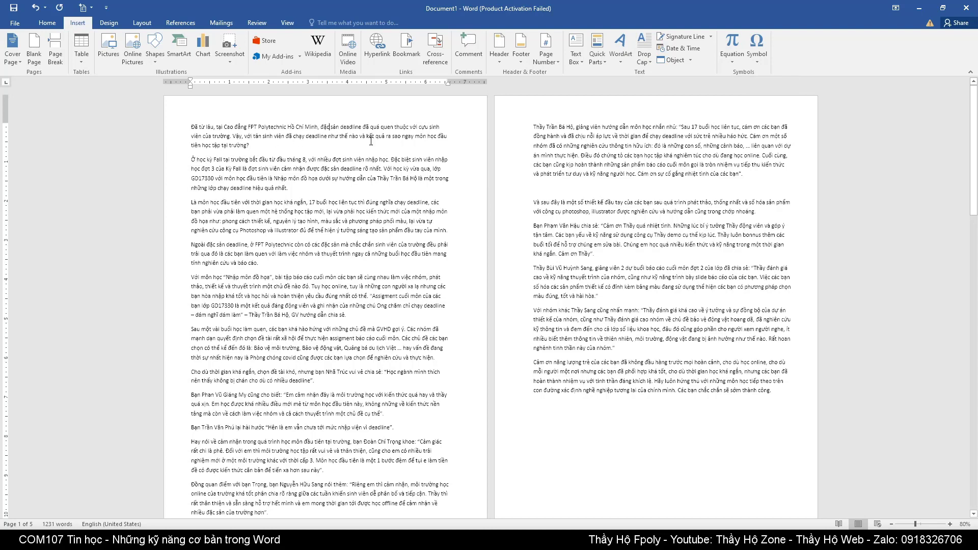
{"action": "left_click", "coordinate": [646, 59]}
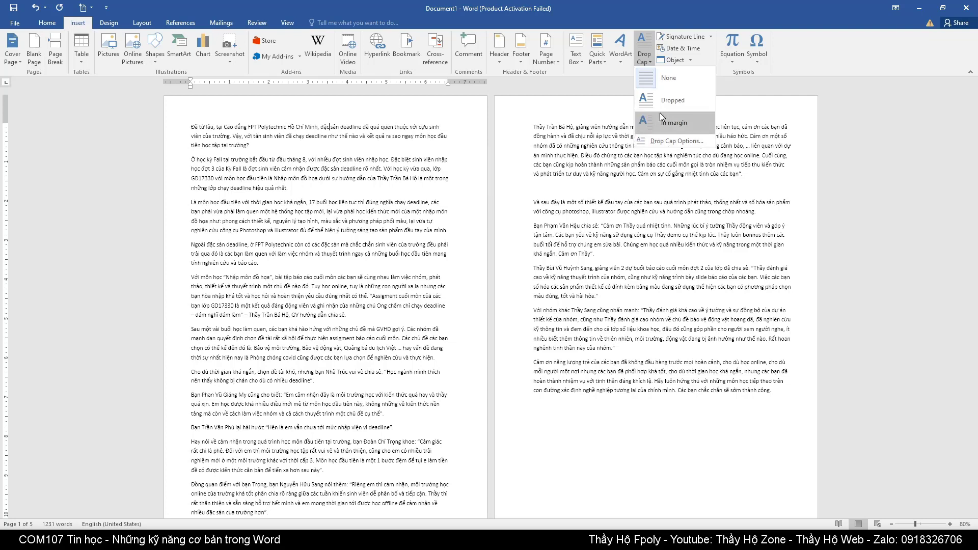
{"action": "left_click", "coordinate": [669, 142]}
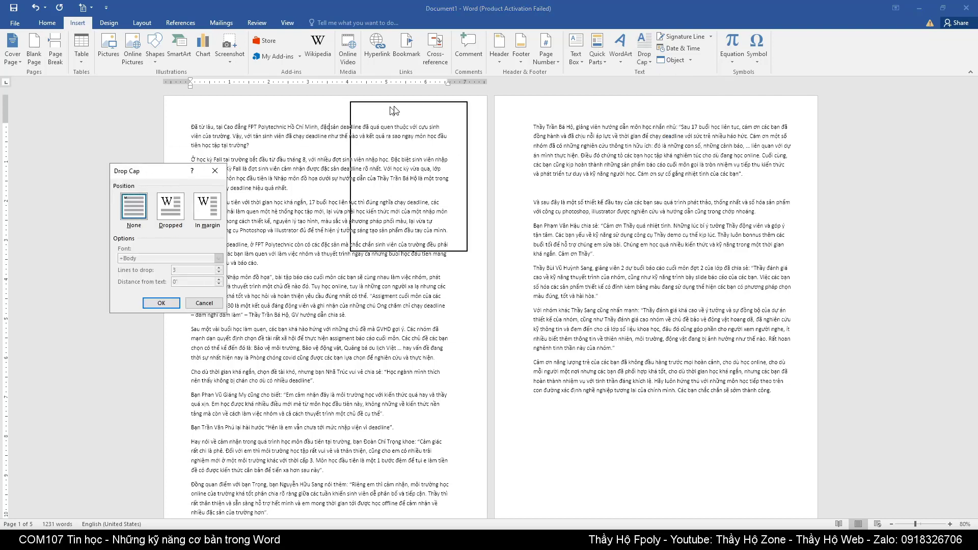
{"action": "left_click_drag", "start_coordinate": [151, 172], "coordinate": [528, 97]}
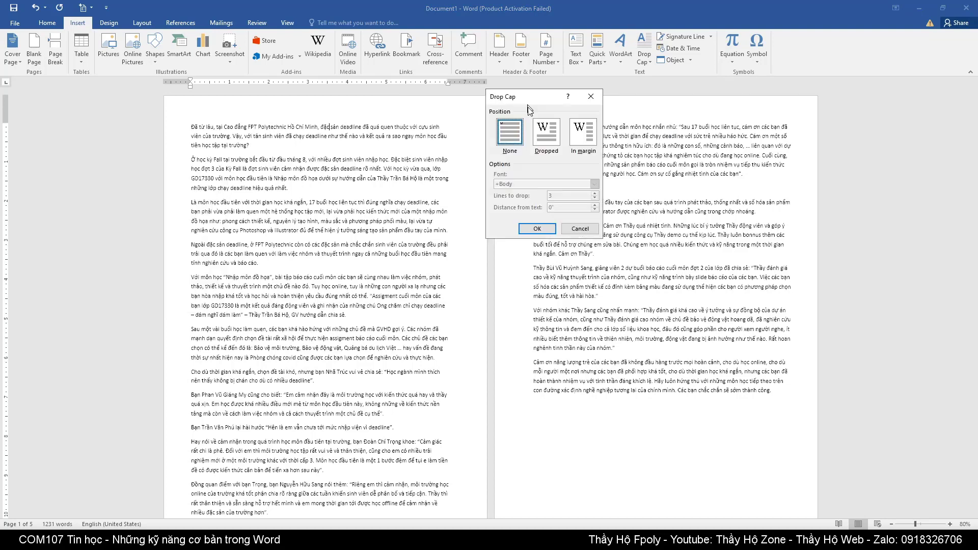
{"action": "left_click", "coordinate": [546, 139]}
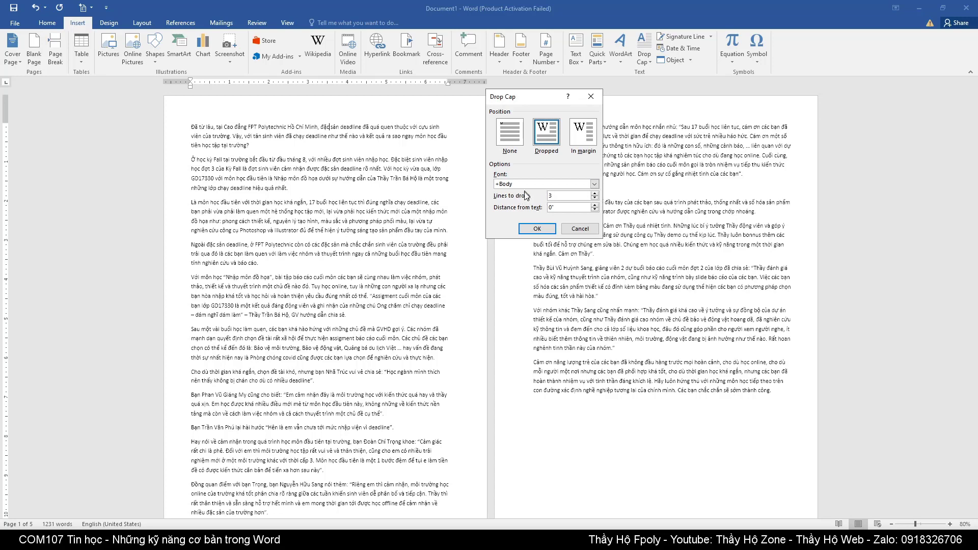
{"action": "left_click", "coordinate": [595, 193]}
{"action": "left_click", "coordinate": [537, 229]}
{"action": "left_click", "coordinate": [259, 213]}
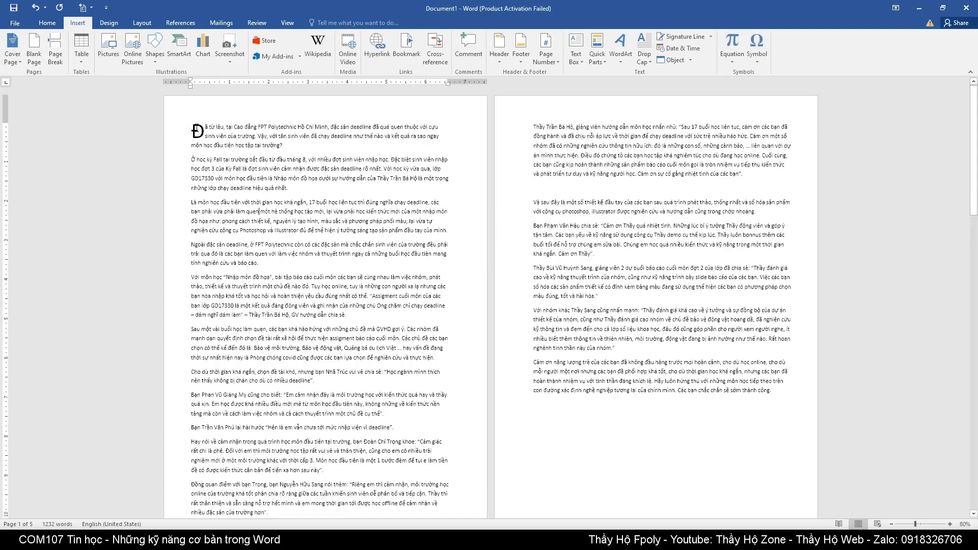
{"action": "key", "text": "alt+Tab"}
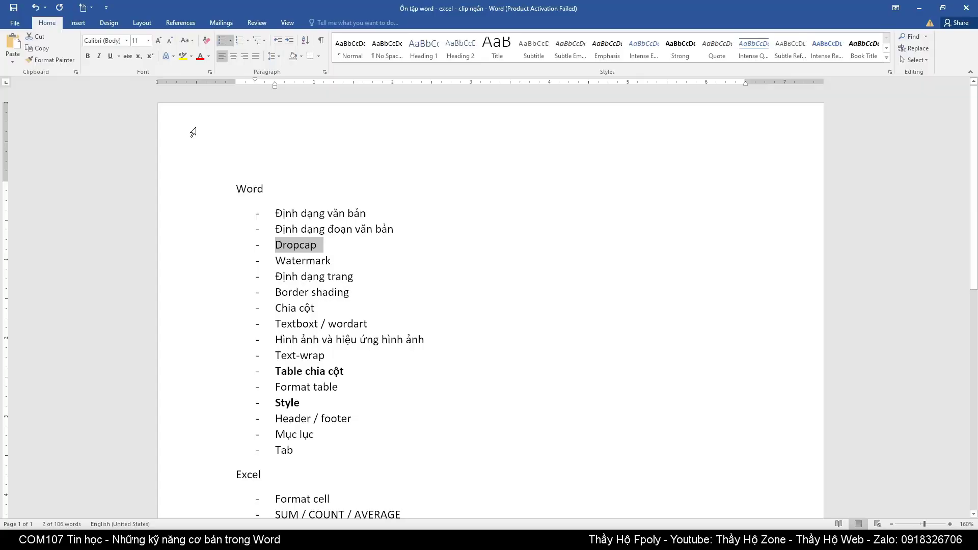
- Mark 'Watermark' in the checklist, then show Document1's Design tab
{"action": "triple_click", "coordinate": [352, 261]}
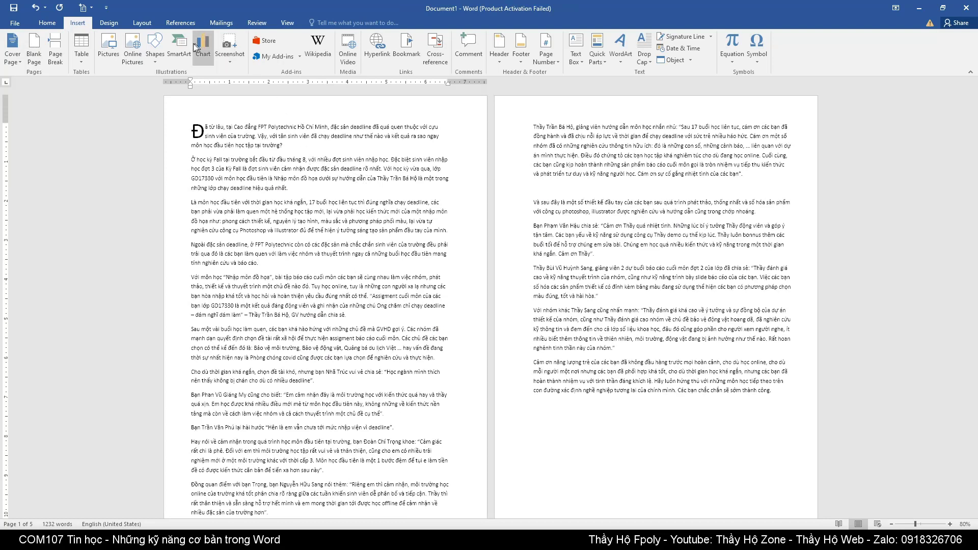
{"action": "left_click", "coordinate": [110, 24]}
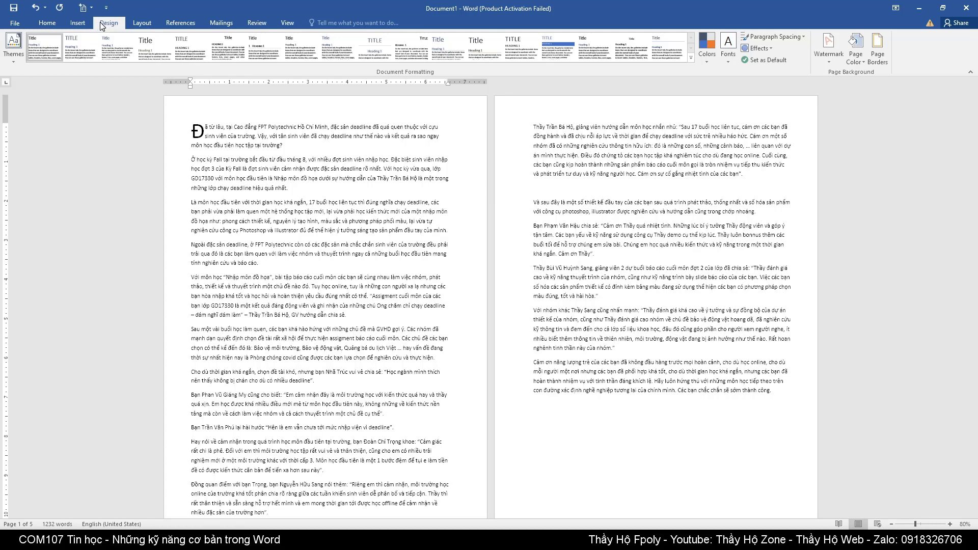
- Start a custom text watermark and replace the ASAP sample text with 'PS12345'
{"action": "left_click", "coordinate": [829, 60]}
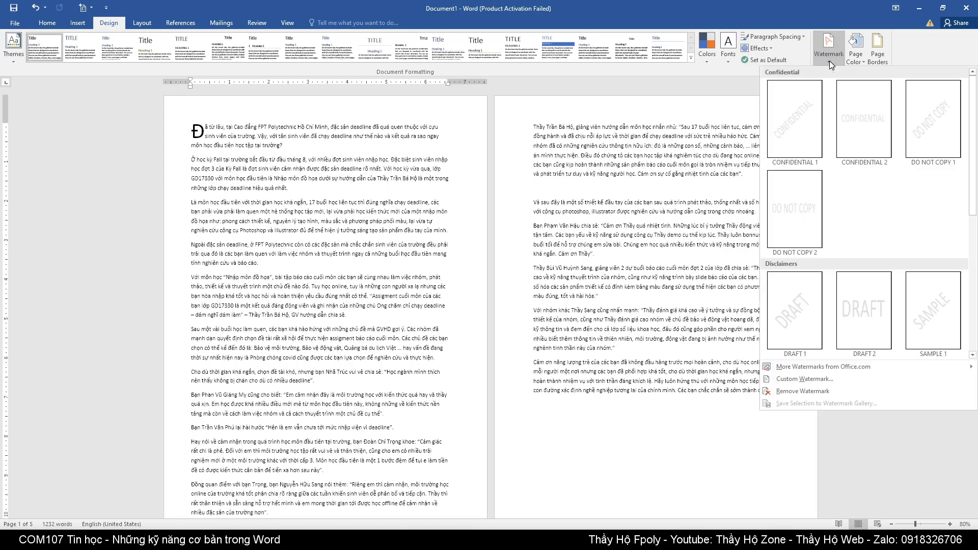
{"action": "left_click", "coordinate": [805, 379]}
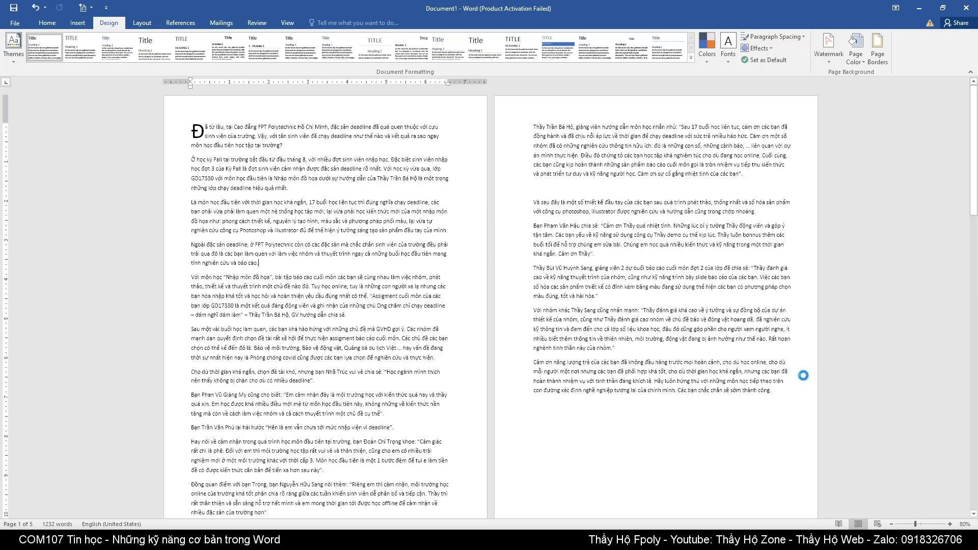
{"action": "left_click_drag", "start_coordinate": [721, 142], "coordinate": [436, 114]}
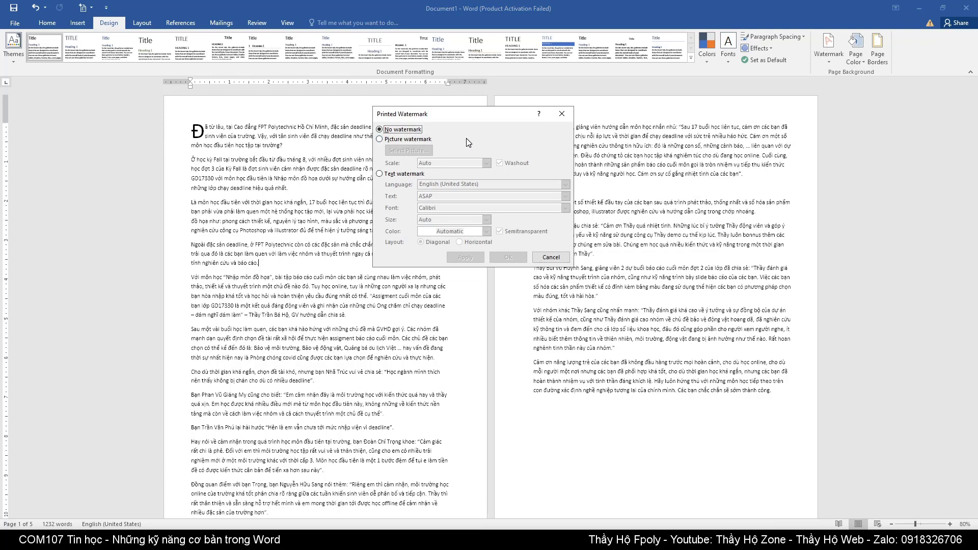
{"action": "left_click", "coordinate": [402, 141]}
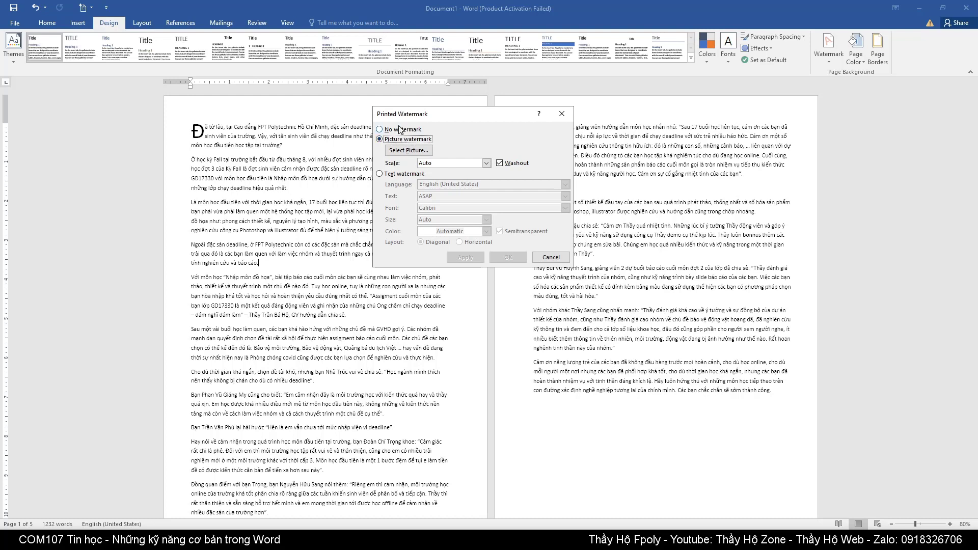
{"action": "left_click", "coordinate": [401, 131]}
{"action": "left_click", "coordinate": [393, 178]}
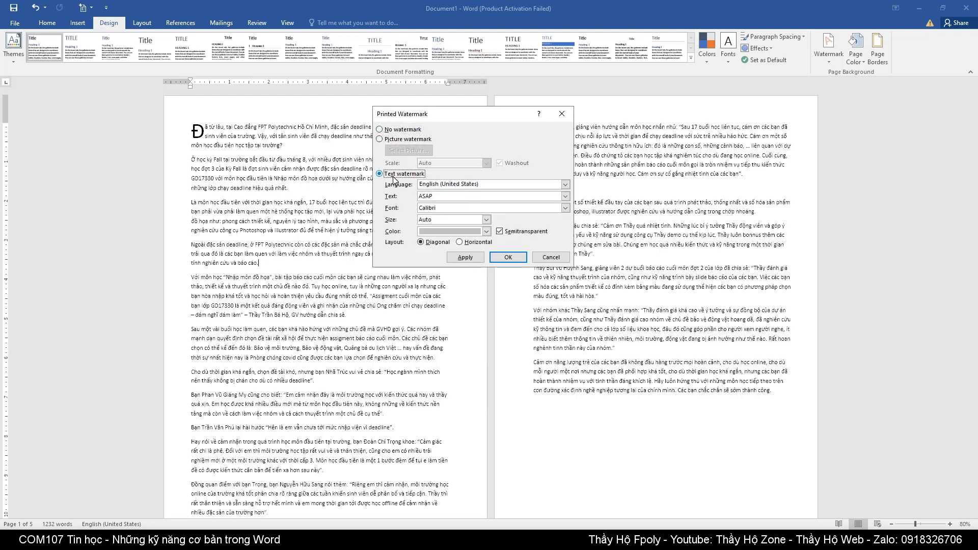
{"action": "left_click", "coordinate": [432, 197]}
{"action": "double_click", "coordinate": [432, 197]}
{"action": "type", "text": "PS123"}
{"action": "type", "text": "45 HOTB"}
- Set the watermark font to UTM Facebook and apply it diagonally and semitransparent
{"action": "left_click", "coordinate": [565, 208]}
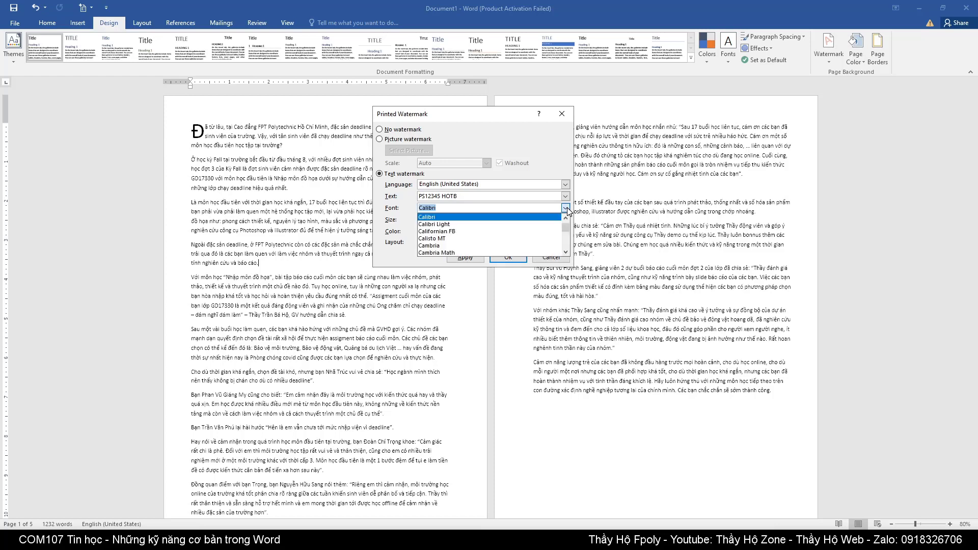
{"action": "left_click_drag", "start_coordinate": [569, 230], "coordinate": [573, 241]}
{"action": "left_click", "coordinate": [566, 218]}
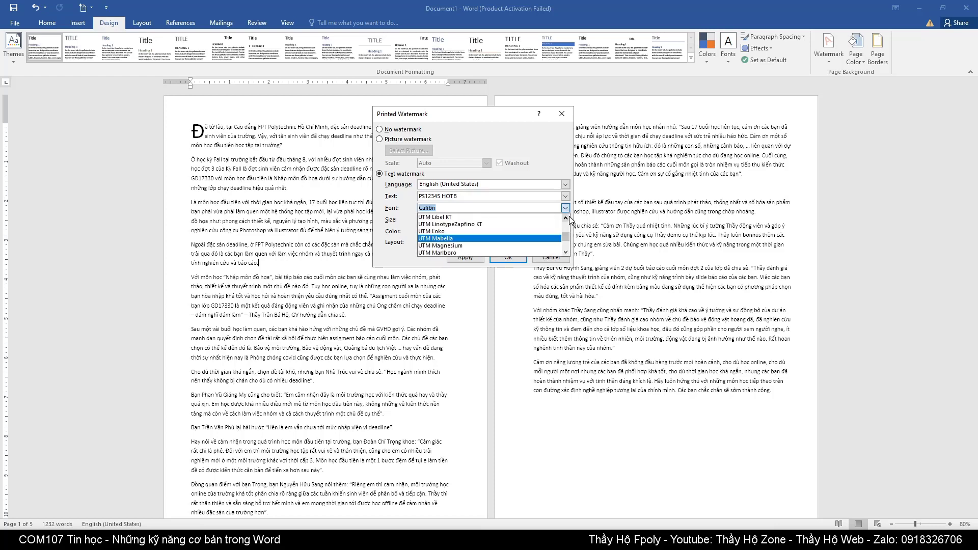
{"action": "left_click", "coordinate": [565, 218]}
{"action": "left_click", "coordinate": [566, 218]}
{"action": "left_click", "coordinate": [565, 218]}
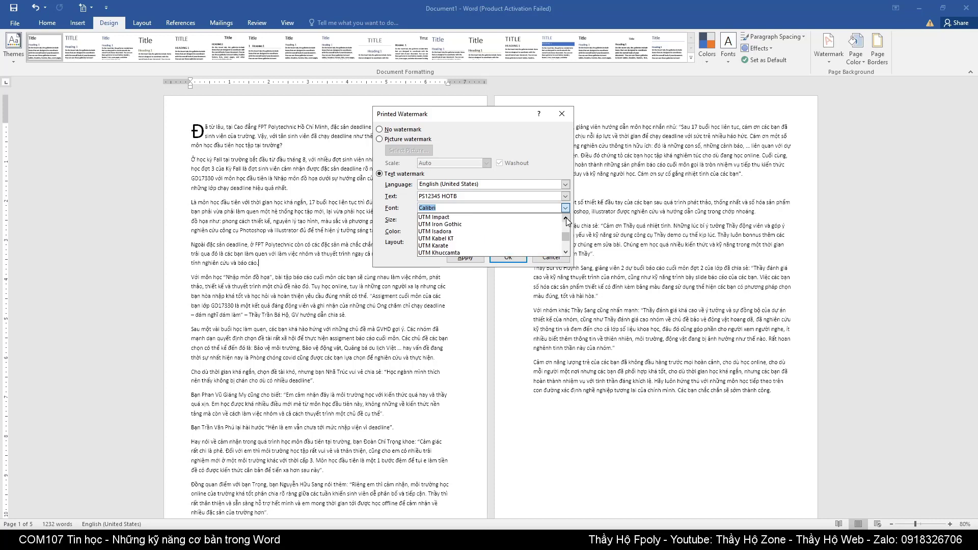
{"action": "left_click", "coordinate": [565, 218]}
{"action": "left_click", "coordinate": [565, 218]}
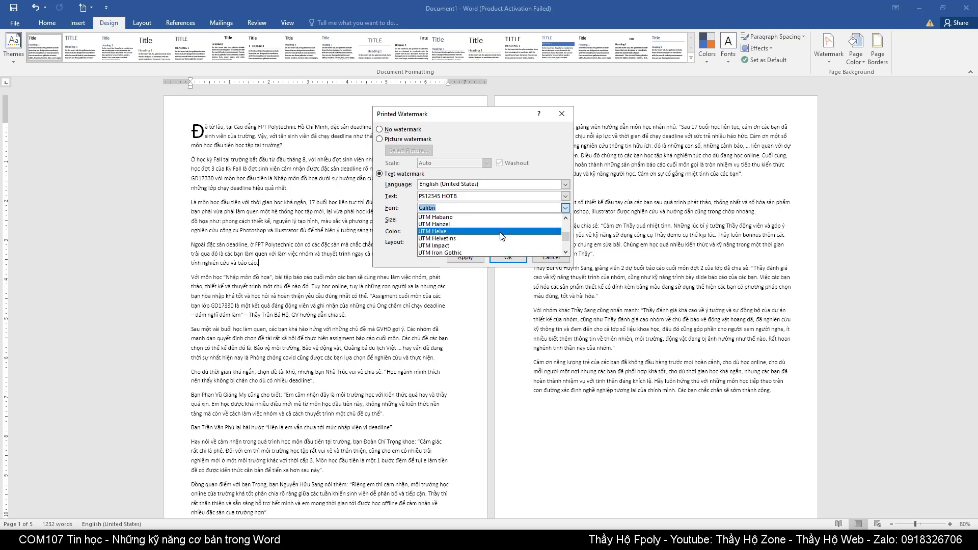
{"action": "left_click", "coordinate": [565, 218]}
{"action": "left_click", "coordinate": [565, 218]}
{"action": "left_click", "coordinate": [566, 218]}
{"action": "left_click", "coordinate": [566, 218]}
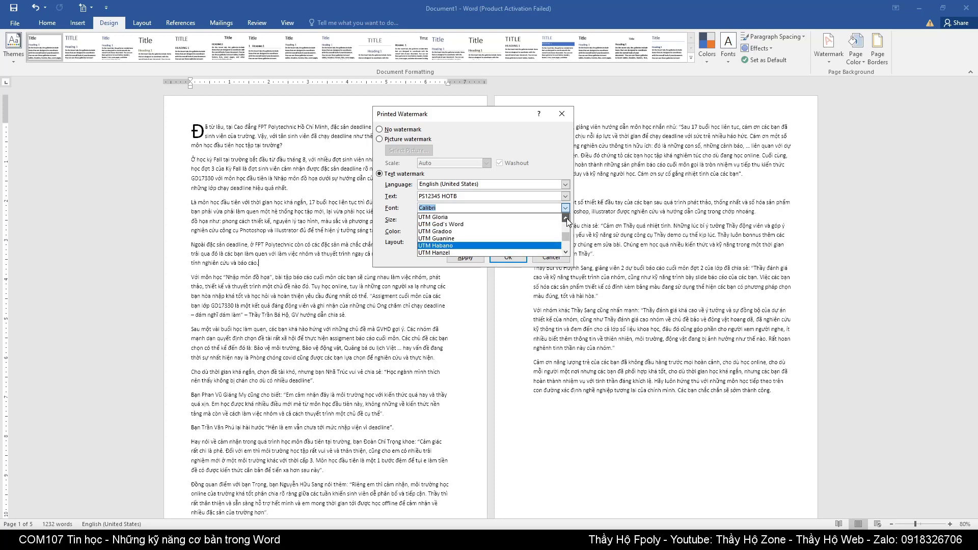
{"action": "left_click", "coordinate": [566, 218]}
{"action": "left_click", "coordinate": [566, 218]}
{"action": "left_click", "coordinate": [567, 218]}
{"action": "left_click", "coordinate": [567, 218]}
{"action": "left_click", "coordinate": [566, 218]}
{"action": "left_click", "coordinate": [566, 218]}
{"action": "left_click", "coordinate": [566, 218]}
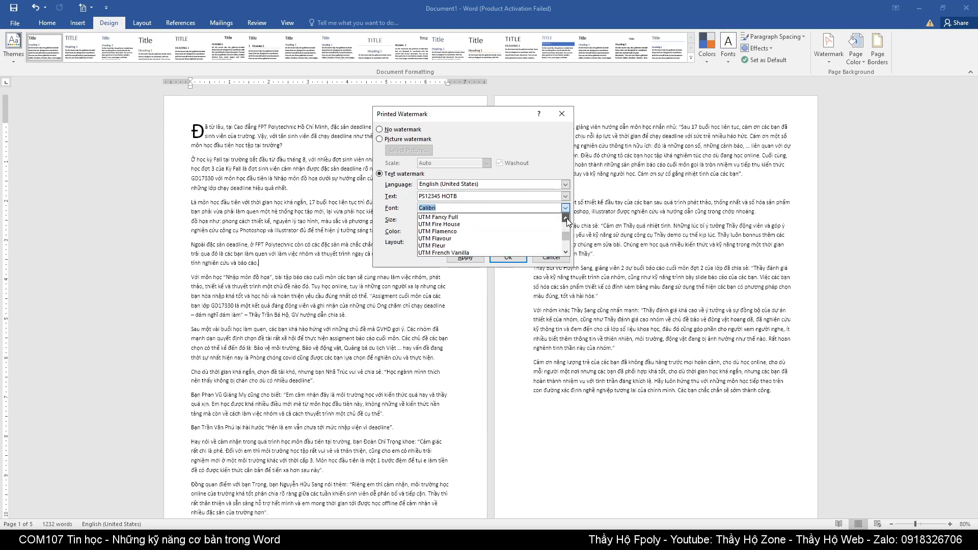
{"action": "left_click", "coordinate": [566, 218]}
{"action": "left_click", "coordinate": [567, 218]}
{"action": "left_click", "coordinate": [566, 218]}
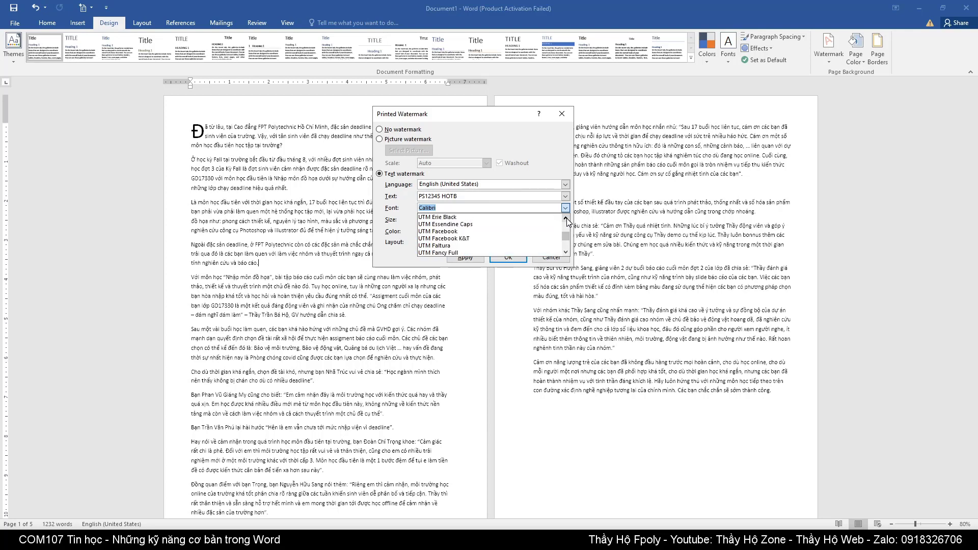
{"action": "left_click", "coordinate": [505, 234]}
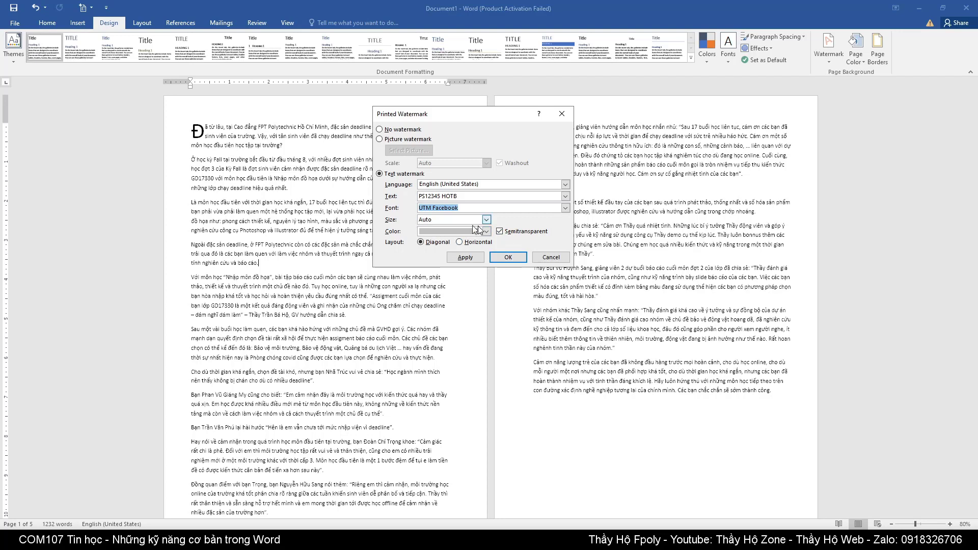
{"action": "left_click", "coordinate": [474, 260]}
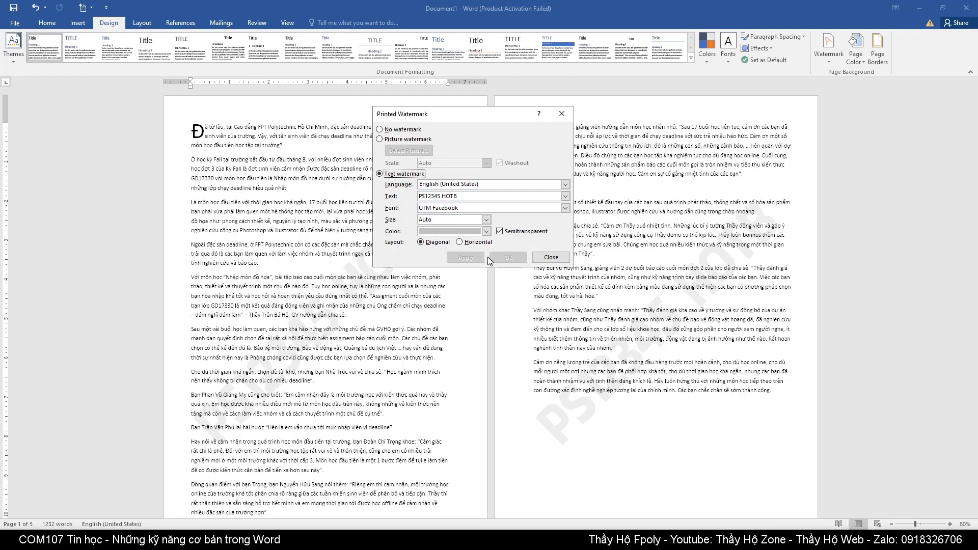
- Close the Printed Watermark dialog, check the review checklist, and return to Document1
{"action": "left_click", "coordinate": [551, 257]}
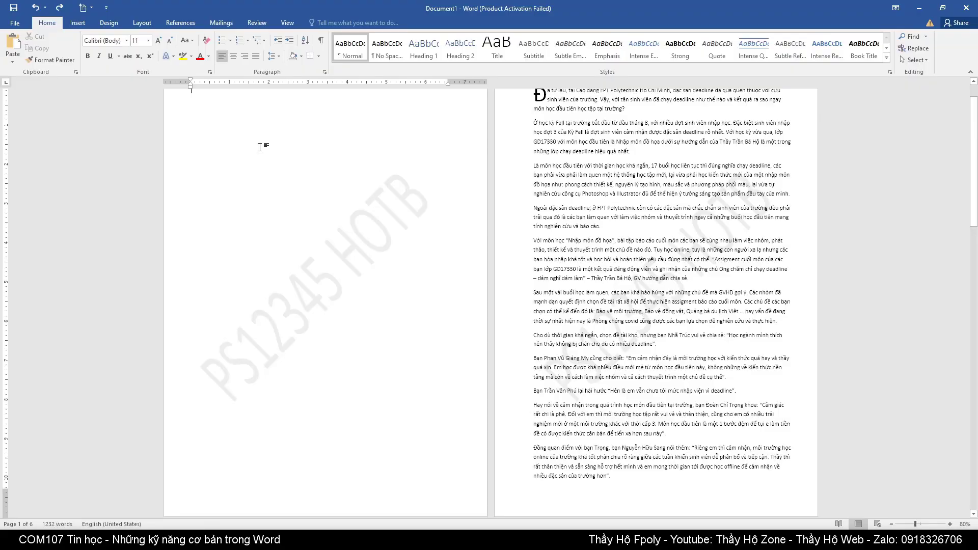
{"action": "key", "text": "alt+Tab"}
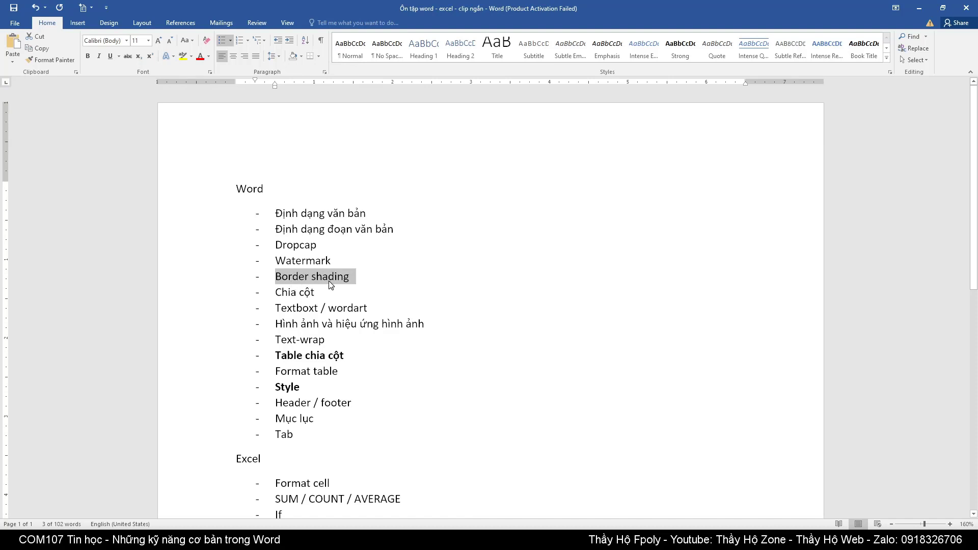
{"action": "key", "text": "alt+Tab"}
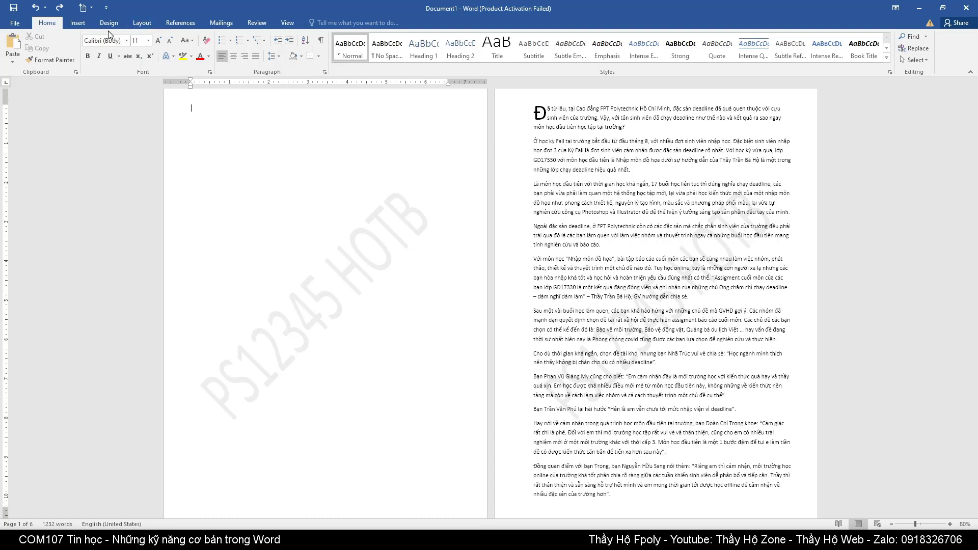
- Give the first page only a boxed geometric art border, 20 pt wide
{"action": "left_click", "coordinate": [320, 59]}
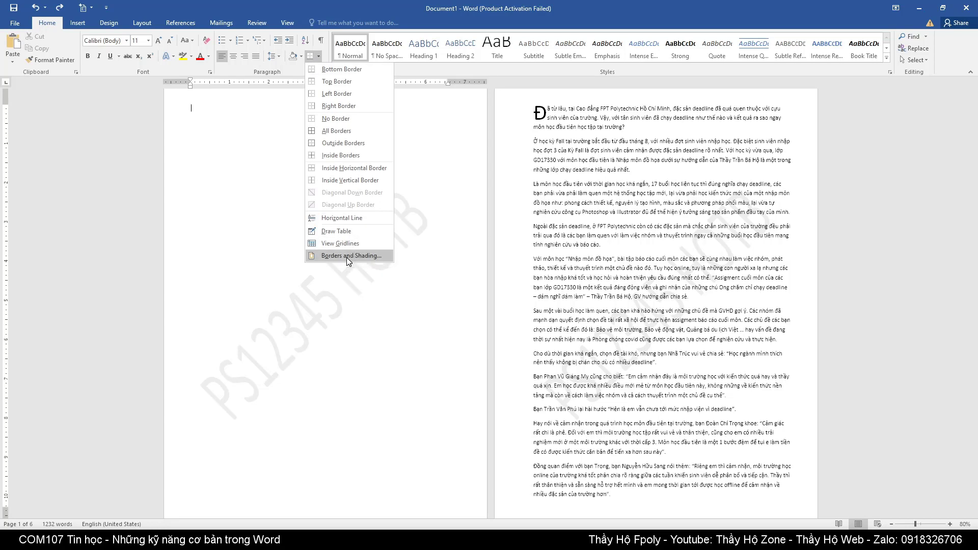
{"action": "left_click", "coordinate": [348, 259]}
{"action": "left_click_drag", "start_coordinate": [493, 99], "coordinate": [428, 125]}
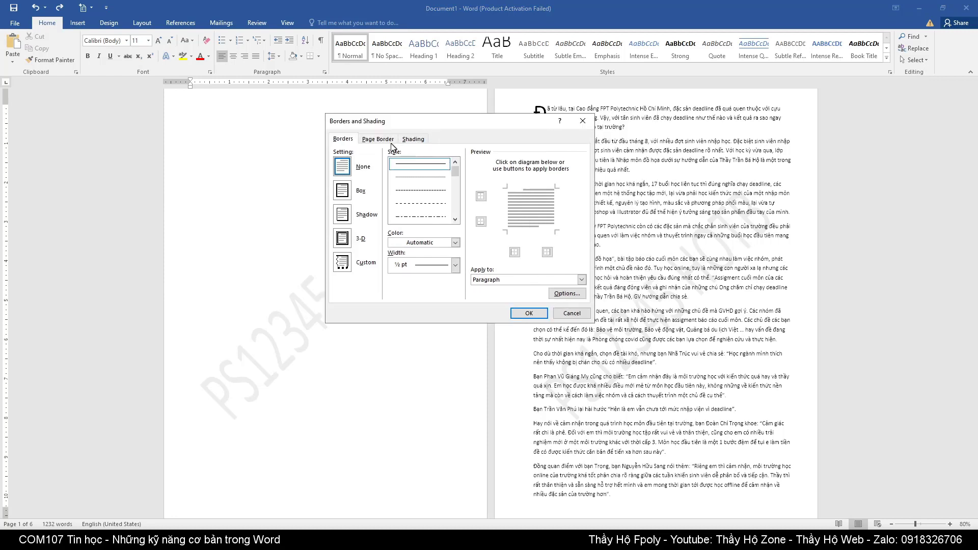
{"action": "left_click", "coordinate": [375, 142]}
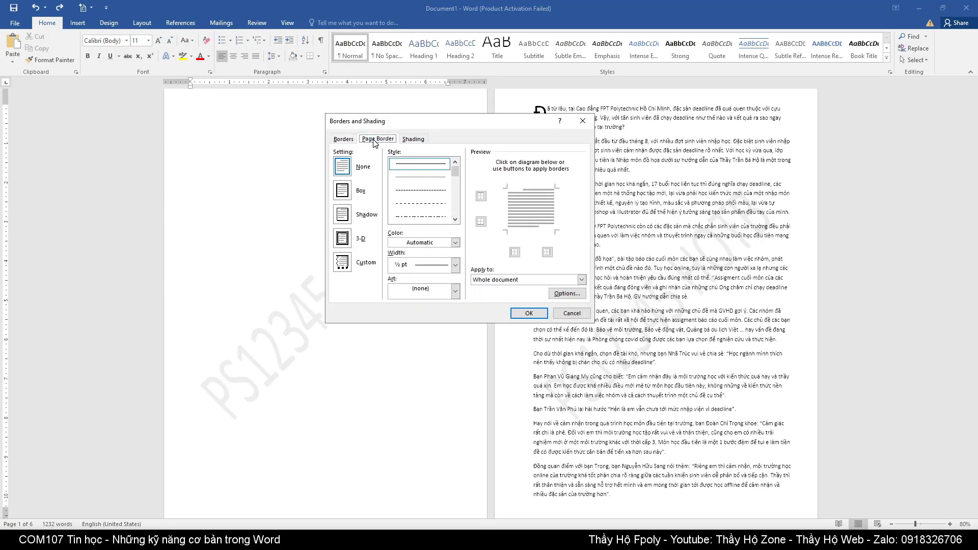
{"action": "left_click", "coordinate": [342, 190]}
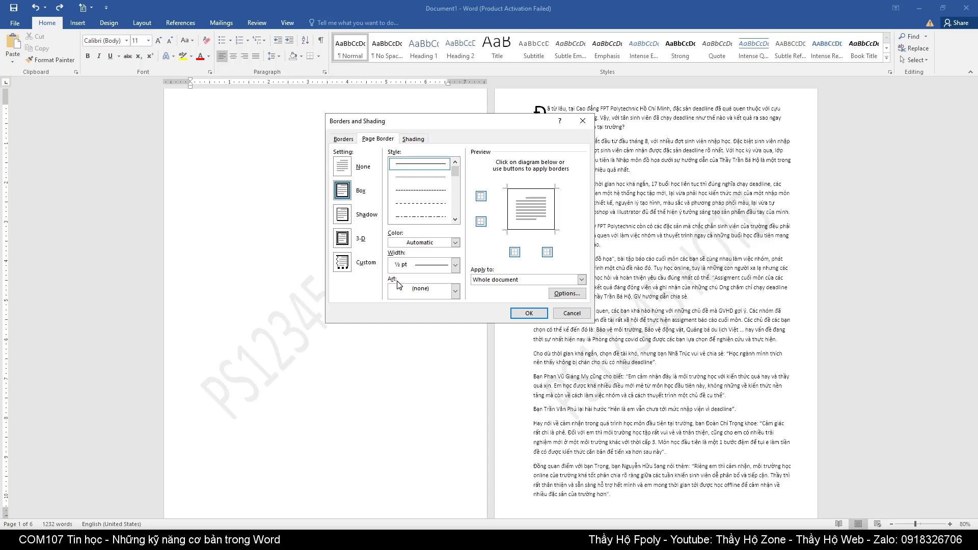
{"action": "left_click", "coordinate": [456, 291]}
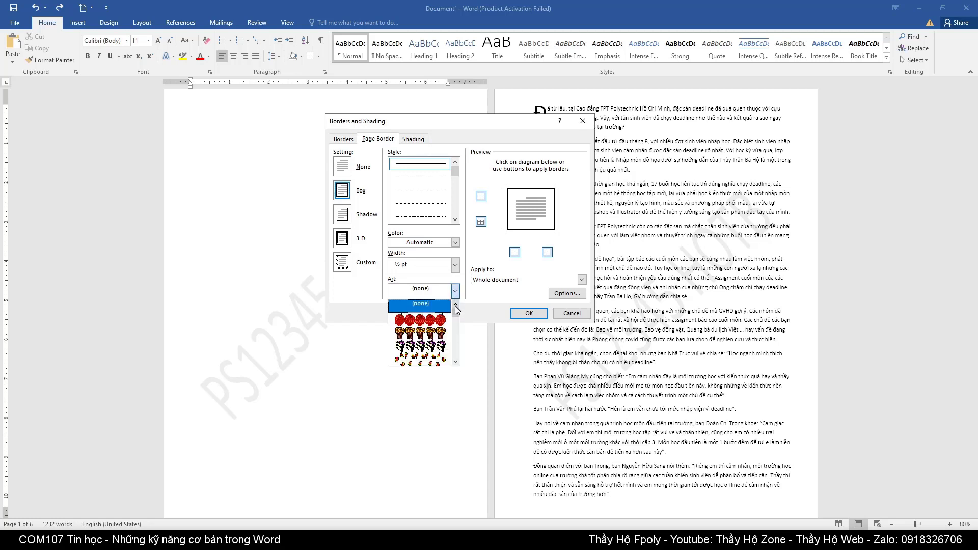
{"action": "left_click_drag", "start_coordinate": [456, 311], "coordinate": [464, 329]}
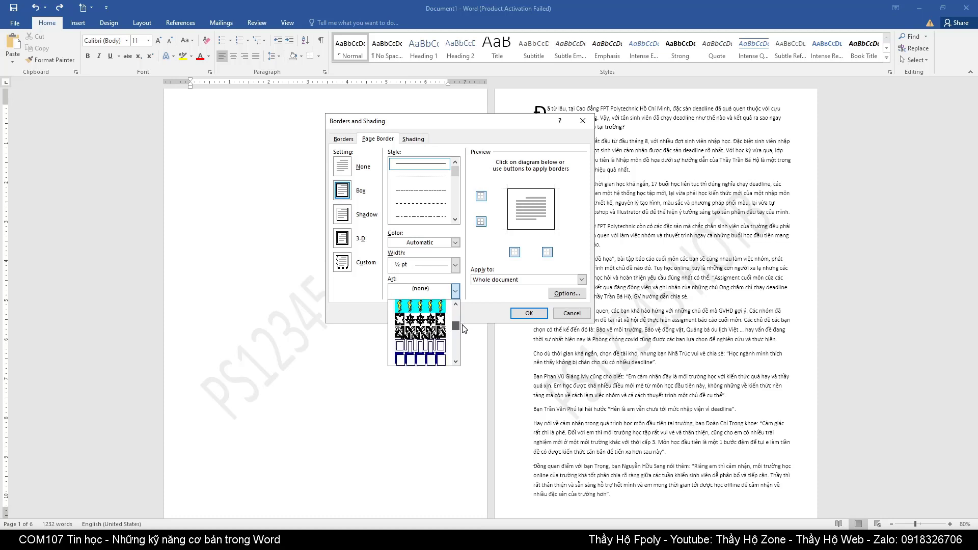
{"action": "left_click", "coordinate": [440, 347]}
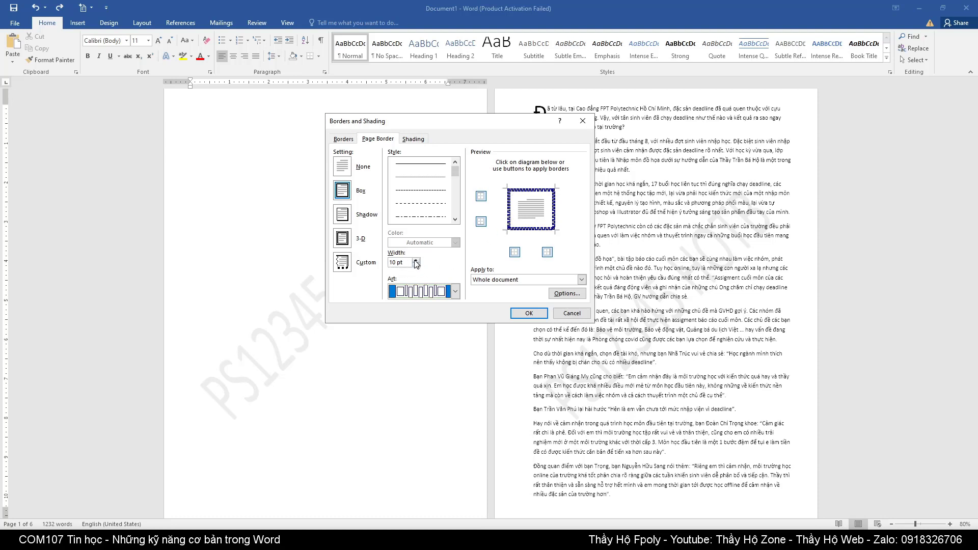
{"action": "left_click", "coordinate": [397, 263]}
{"action": "type", "text": "2"}
{"action": "key", "text": "Tab"}
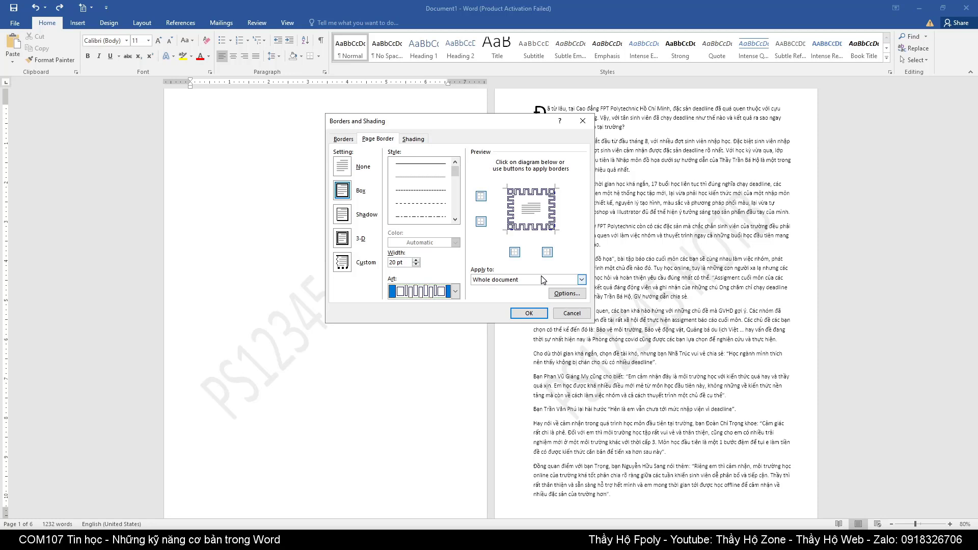
{"action": "left_click", "coordinate": [543, 280]}
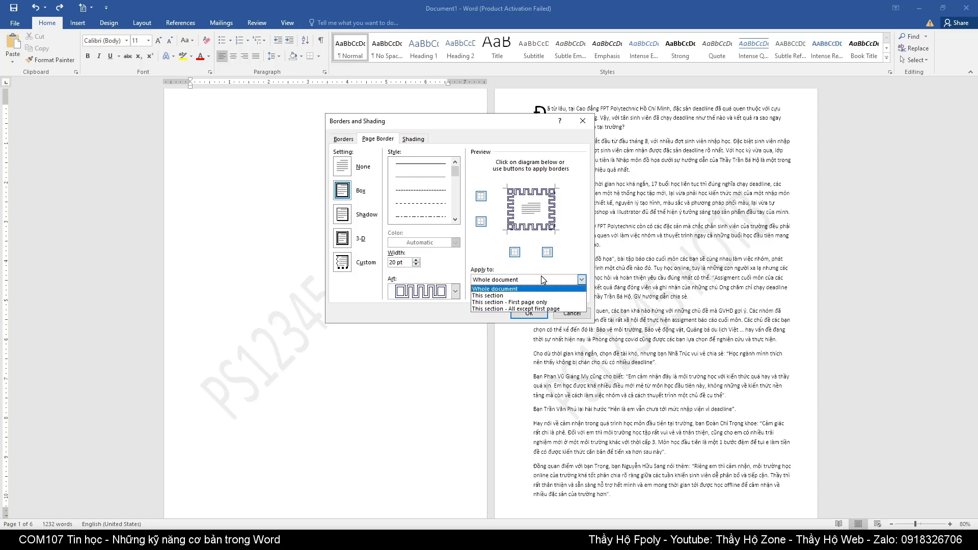
{"action": "left_click", "coordinate": [531, 302]}
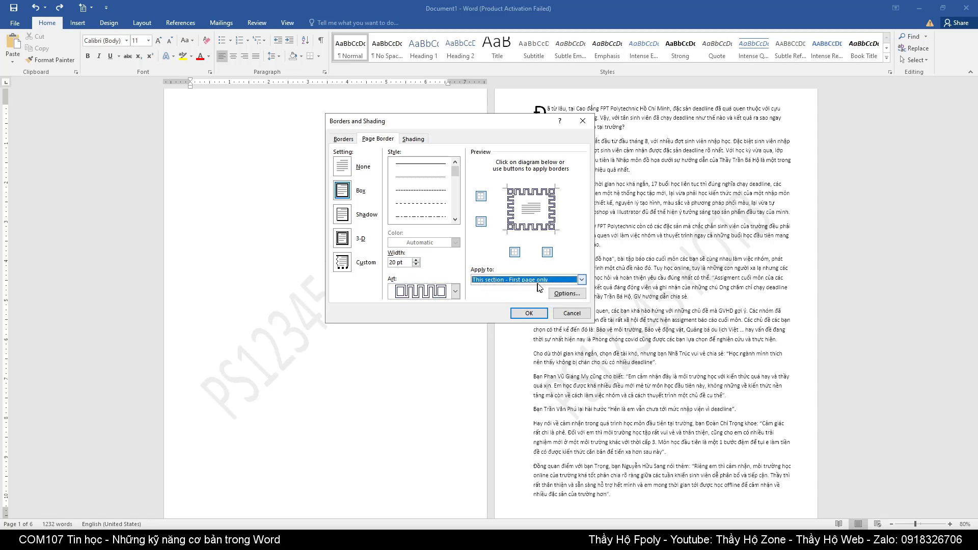
- Set the border margins to 30 pt from every page edge
{"action": "left_click", "coordinate": [567, 292]}
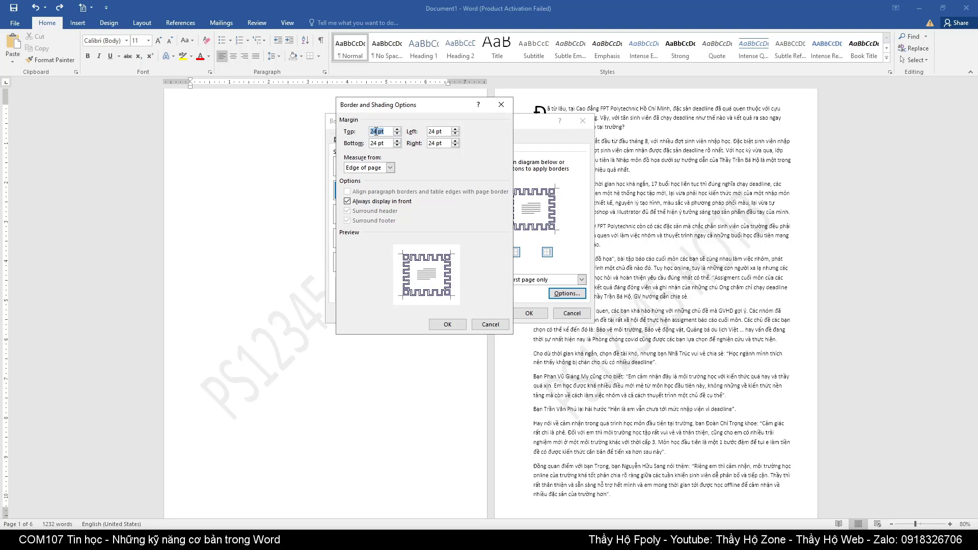
{"action": "left_click", "coordinate": [376, 132]}
{"action": "type", "text": "30"}
{"action": "key", "text": "Tab"}
{"action": "type", "text": "30"}
{"action": "type", "text": "30"}
{"action": "key", "text": "Tab"}
{"action": "type", "text": "30"}
{"action": "left_click", "coordinate": [452, 327]}
- Apply the first-page art border and look over the bordered pages
{"action": "left_click", "coordinate": [529, 313]}
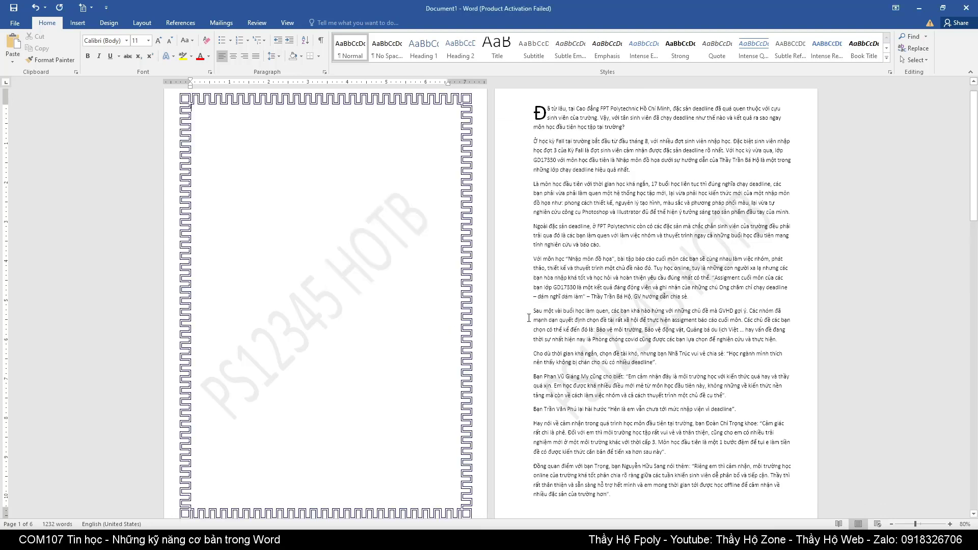
{"action": "scroll", "coordinate": [396, 192], "scroll_direction": "down", "scroll_amount": 2}
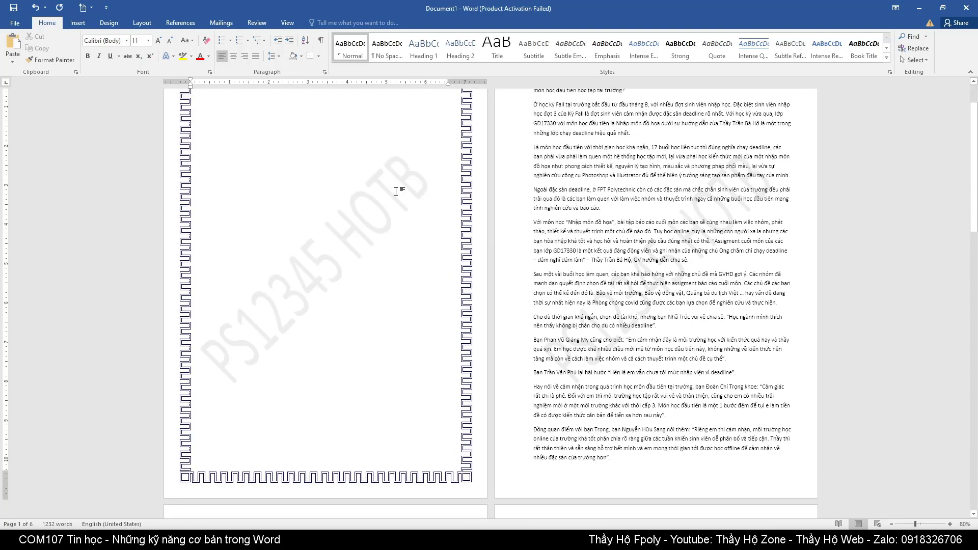
{"action": "scroll", "coordinate": [396, 192], "scroll_direction": "down", "scroll_amount": 3}
{"action": "scroll", "coordinate": [396, 192], "scroll_direction": "up", "scroll_amount": 2}
{"action": "scroll", "coordinate": [396, 191], "scroll_direction": "up", "scroll_amount": 2}
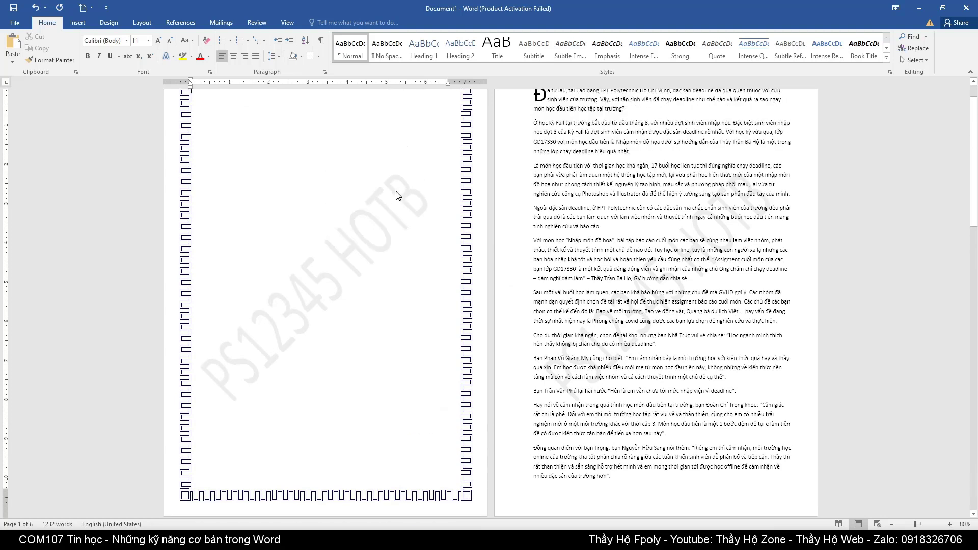
{"action": "scroll", "coordinate": [396, 192], "scroll_direction": "up", "scroll_amount": 2}
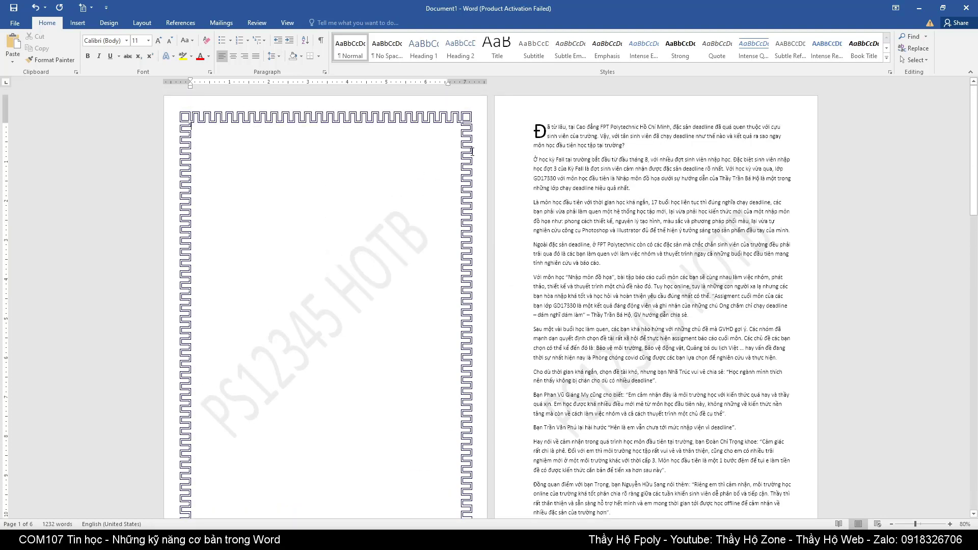
{"action": "left_click", "coordinate": [319, 56]}
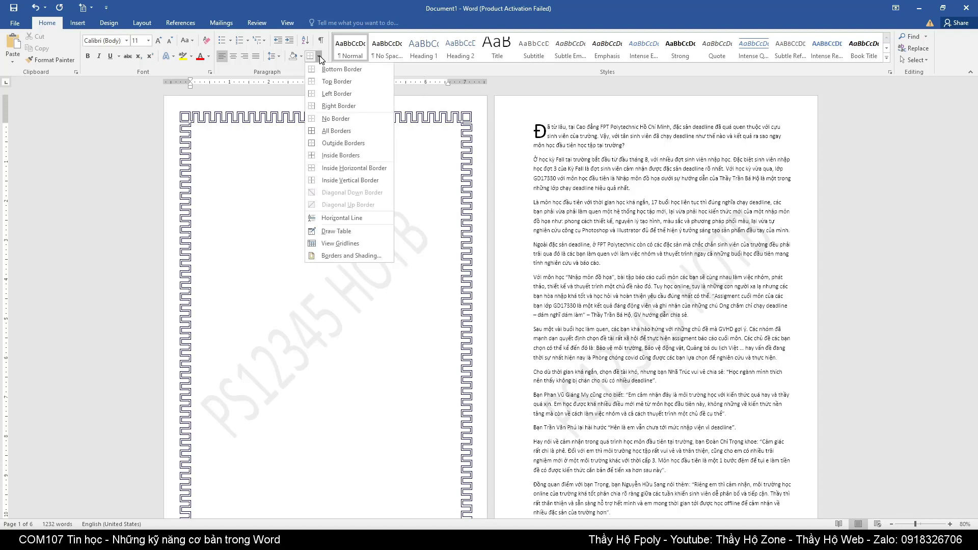
{"action": "left_click", "coordinate": [253, 190]}
- Reopen Page Borders from the Design tab and change the art border width to 15 pt
{"action": "left_click", "coordinate": [110, 22]}
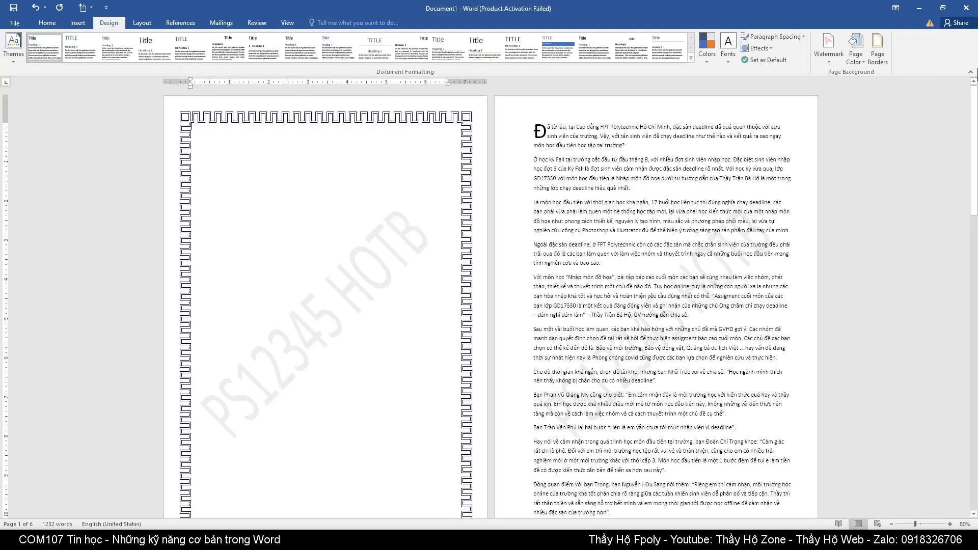
{"action": "left_click", "coordinate": [881, 50]}
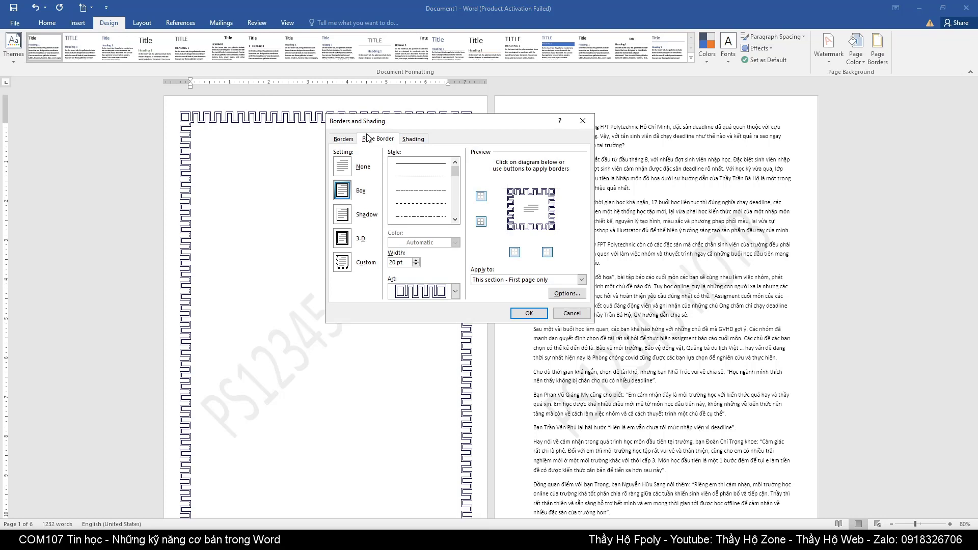
{"action": "left_click", "coordinate": [392, 262]}
{"action": "type", "text": "15"}
{"action": "key", "text": "Tab"}
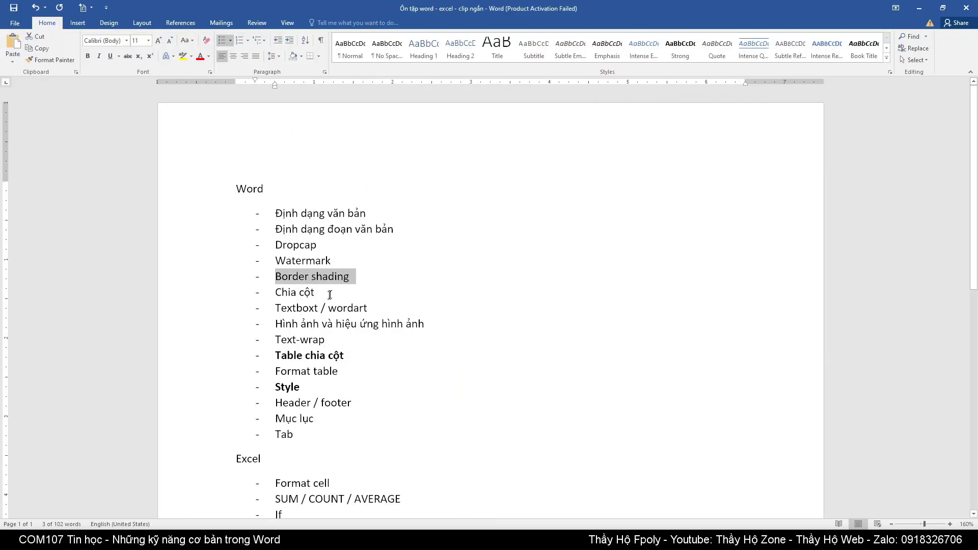
- Select the article text from the final paragraph up to the drop-cap 'Đ' opening
{"action": "left_click_drag", "start_coordinate": [329, 294], "coordinate": [270, 303]}
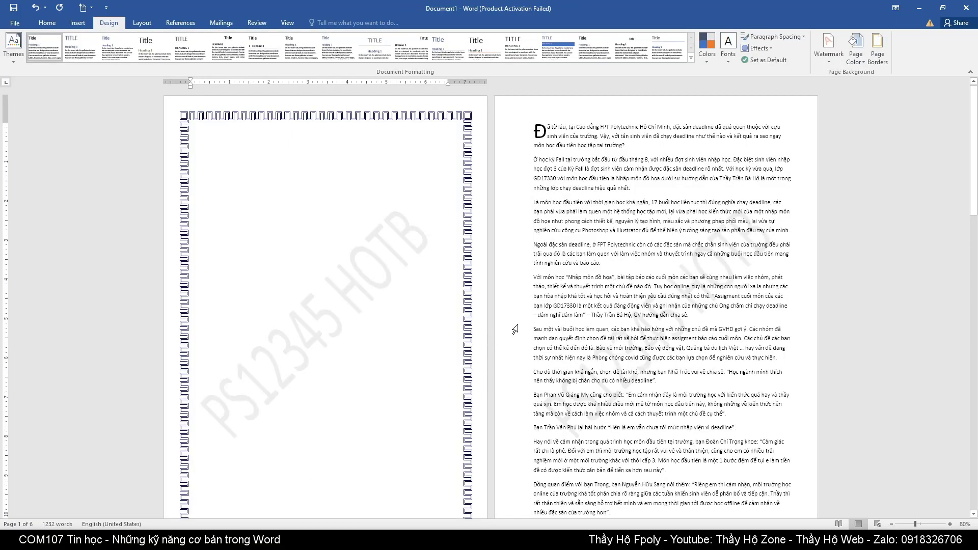
{"action": "scroll", "coordinate": [518, 331], "scroll_direction": "down", "scroll_amount": 2}
{"action": "scroll", "coordinate": [518, 331], "scroll_direction": "down", "scroll_amount": 1}
{"action": "scroll", "coordinate": [546, 330], "scroll_direction": "up", "scroll_amount": 5}
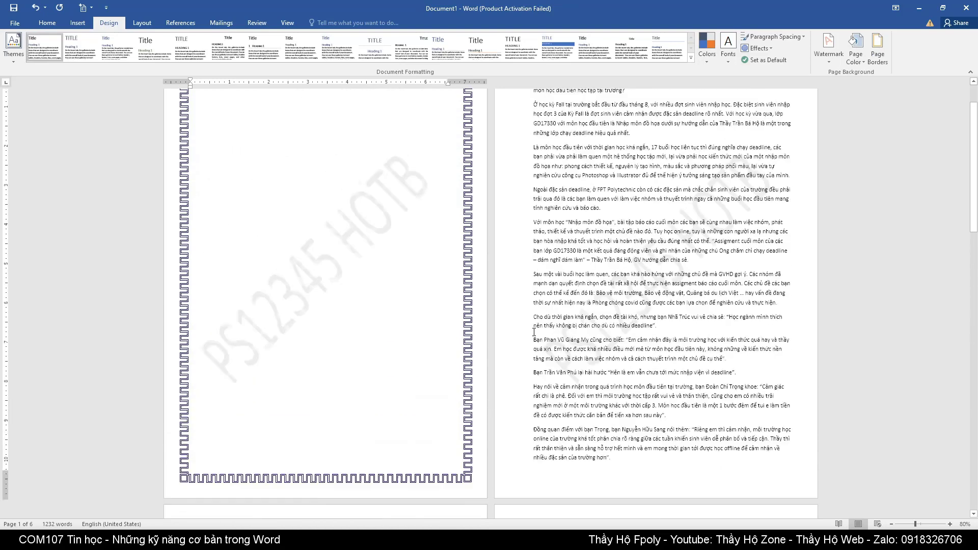
{"action": "scroll", "coordinate": [546, 330], "scroll_direction": "up", "scroll_amount": 5}
{"action": "scroll", "coordinate": [656, 429], "scroll_direction": "down", "scroll_amount": 3}
{"action": "scroll", "coordinate": [653, 329], "scroll_direction": "up", "scroll_amount": 2}
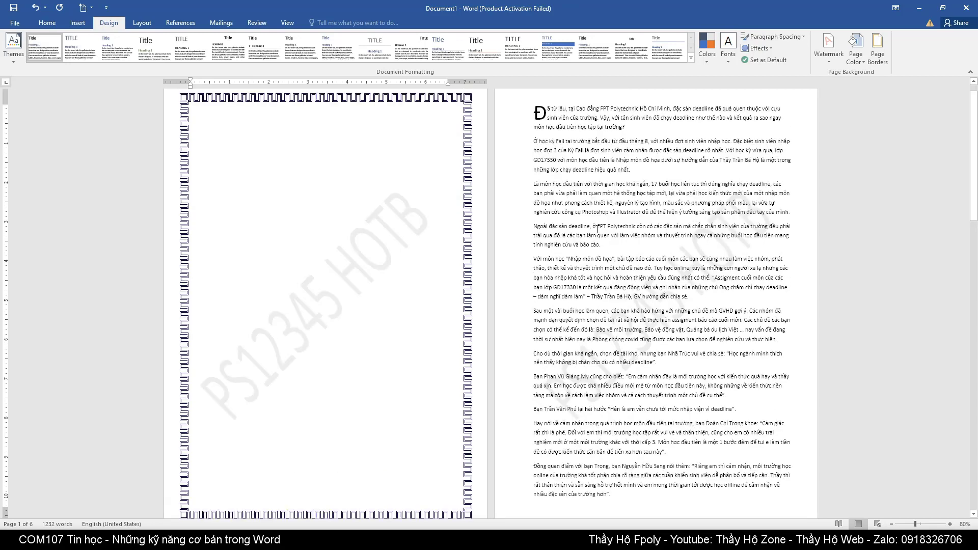
{"action": "scroll", "coordinate": [584, 182], "scroll_direction": "up", "scroll_amount": 1}
{"action": "scroll", "coordinate": [624, 475], "scroll_direction": "down", "scroll_amount": 4}
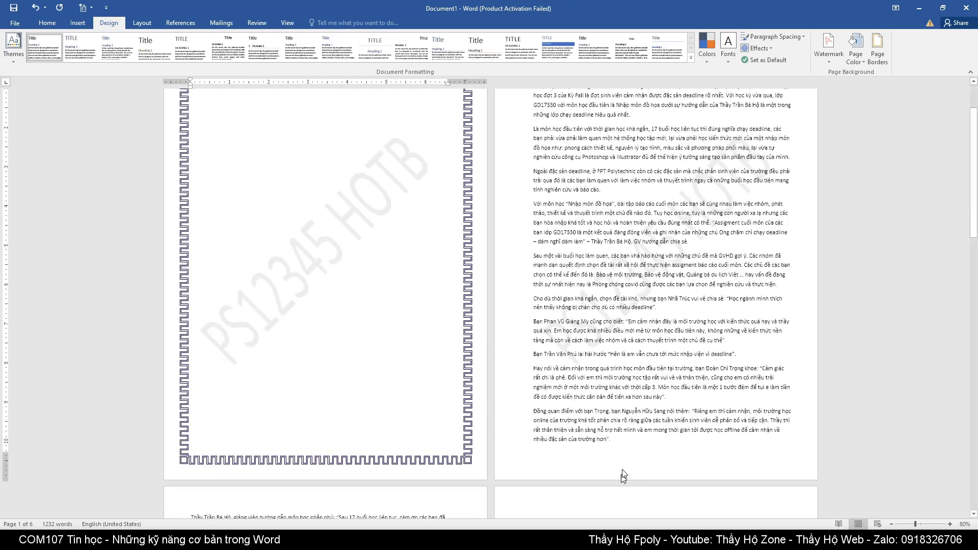
{"action": "left_click_drag", "start_coordinate": [620, 433], "coordinate": [549, 265]}
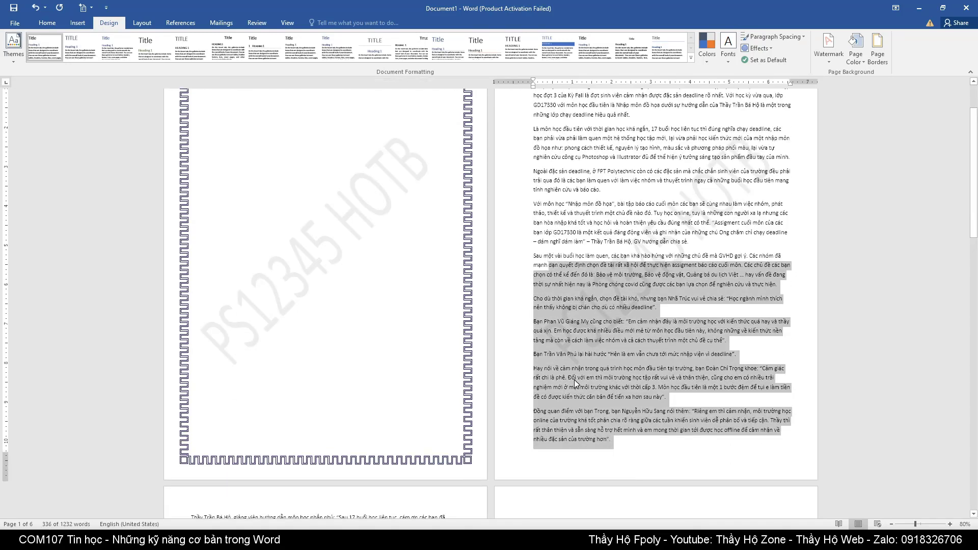
{"action": "scroll", "coordinate": [574, 380], "scroll_direction": "down", "scroll_amount": 5}
{"action": "scroll", "coordinate": [561, 385], "scroll_direction": "down", "scroll_amount": 1}
{"action": "scroll", "coordinate": [561, 384], "scroll_direction": "up", "scroll_amount": 10}
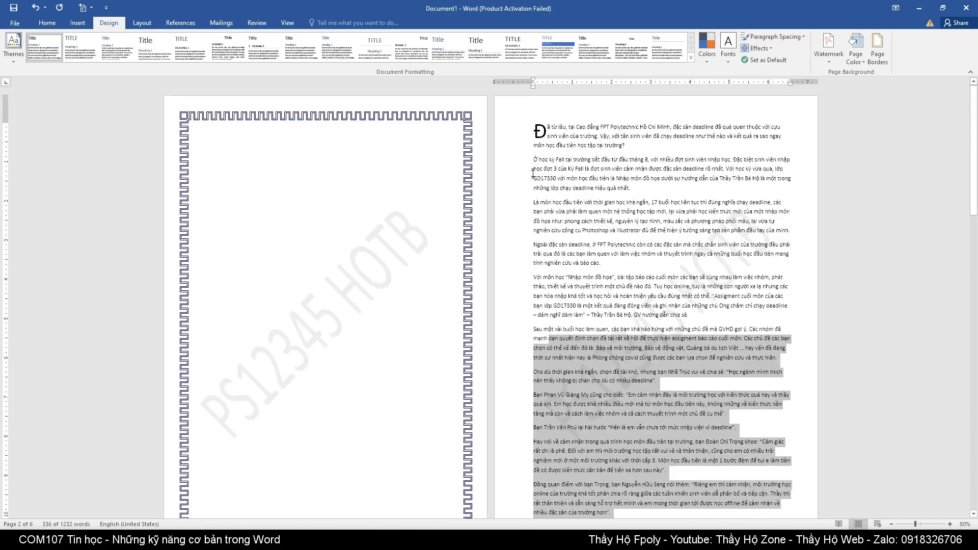
{"action": "left_click", "coordinate": [532, 126], "text": "shift"}
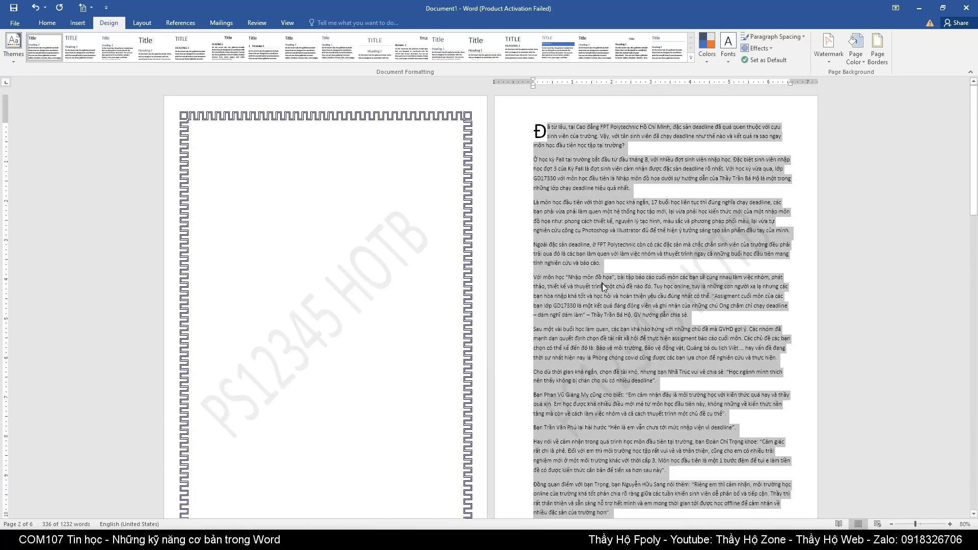
- In More Columns, choose two columns with no dividing line
{"action": "left_click", "coordinate": [77, 23]}
{"action": "left_click", "coordinate": [142, 24]}
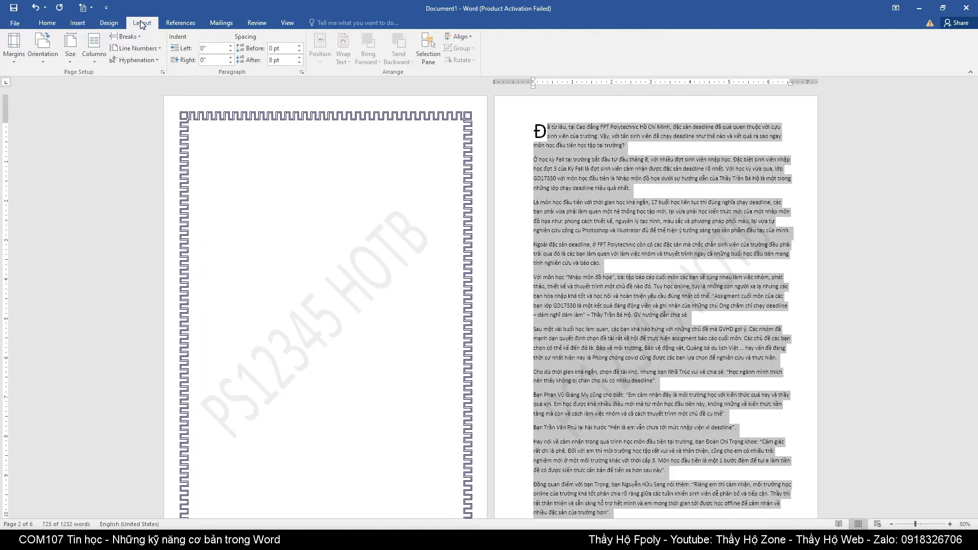
{"action": "left_click", "coordinate": [94, 62]}
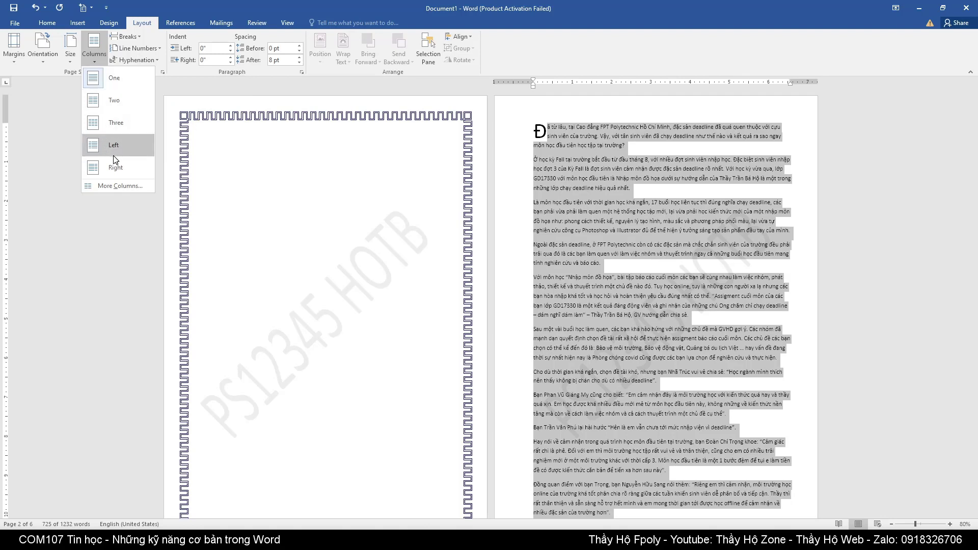
{"action": "left_click", "coordinate": [103, 188]}
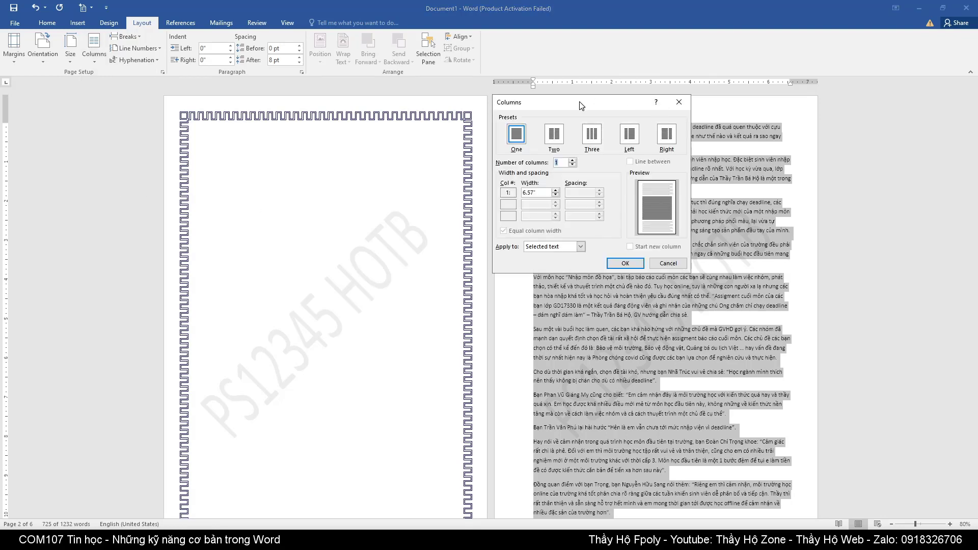
{"action": "left_click_drag", "start_coordinate": [590, 97], "coordinate": [338, 90]}
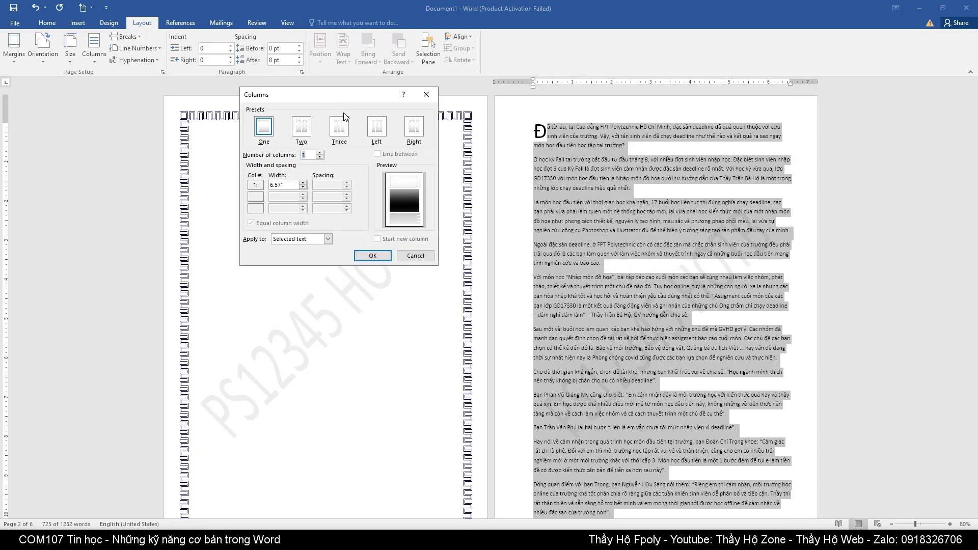
{"action": "left_click", "coordinate": [304, 128]}
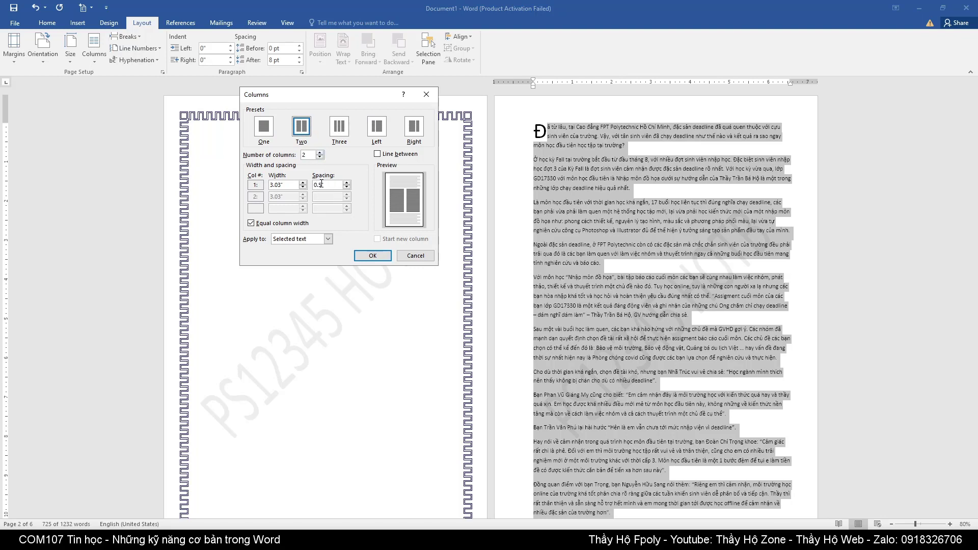
{"action": "left_click", "coordinate": [377, 154]}
{"action": "left_click", "coordinate": [377, 154]}
- Set column spacing to 0.3" and apply the columns to the selected text only
{"action": "double_click", "coordinate": [331, 186]}
{"action": "left_click", "coordinate": [347, 187]}
{"action": "left_click", "coordinate": [347, 187]}
{"action": "left_click", "coordinate": [309, 240]}
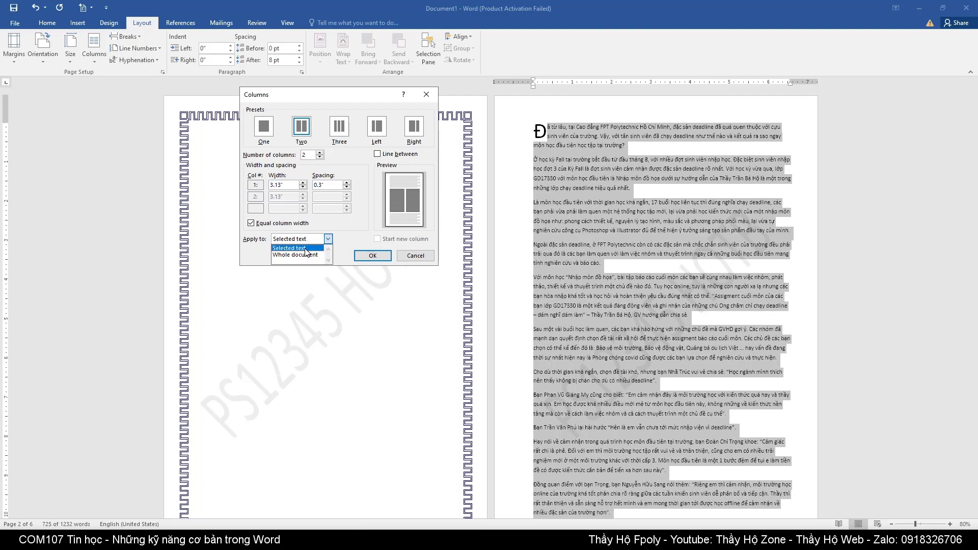
{"action": "left_click", "coordinate": [306, 249]}
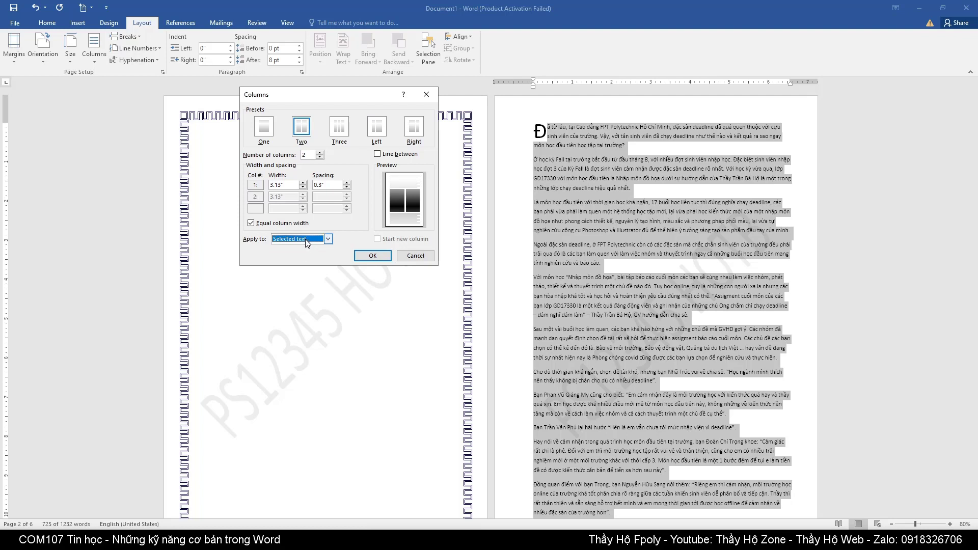
{"action": "left_click", "coordinate": [365, 256]}
- Deselect the article text and highlight 'Textboxt / wordart' in the review checklist
{"action": "scroll", "coordinate": [731, 252], "scroll_direction": "down", "scroll_amount": 1}
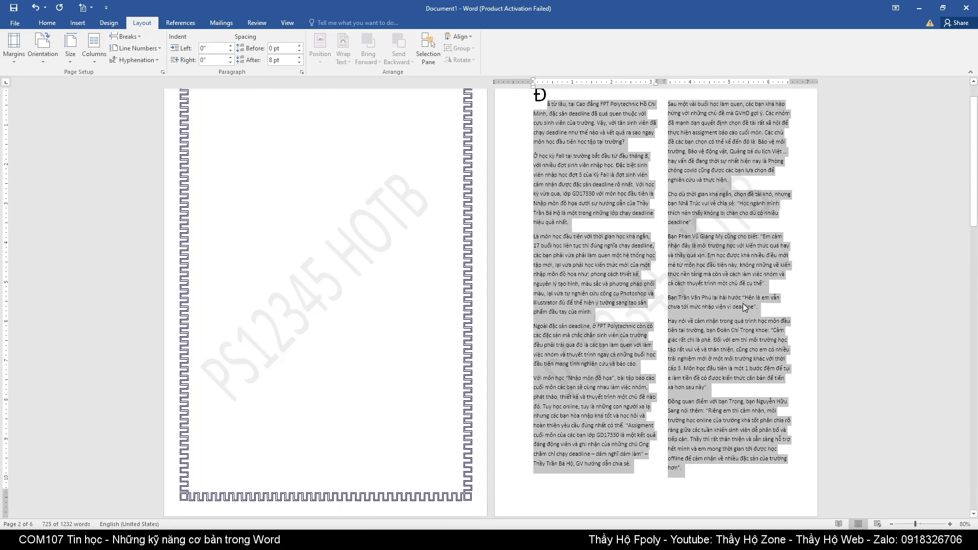
{"action": "scroll", "coordinate": [699, 243], "scroll_direction": "down", "scroll_amount": 1}
{"action": "scroll", "coordinate": [699, 243], "scroll_direction": "down", "scroll_amount": 2}
{"action": "scroll", "coordinate": [300, 363], "scroll_direction": "down", "scroll_amount": 2}
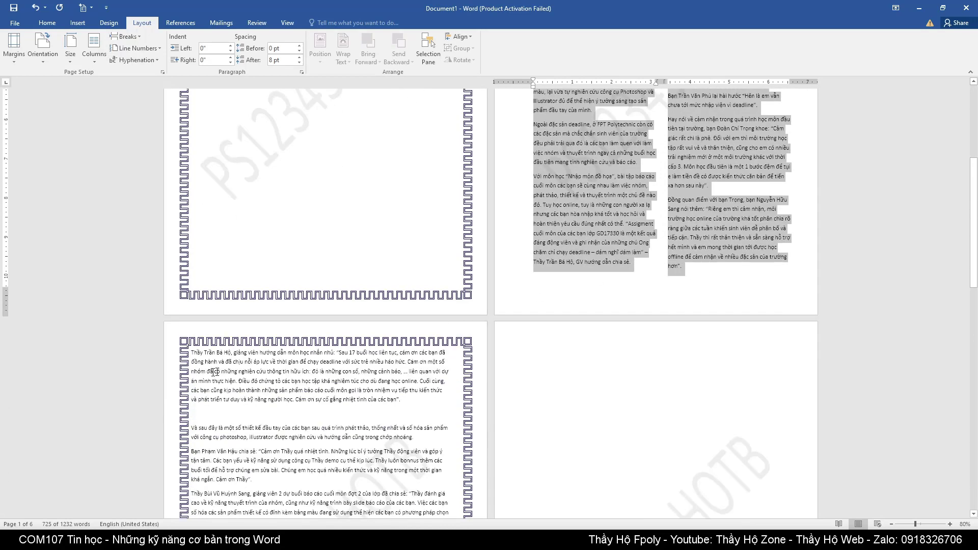
{"action": "left_click", "coordinate": [297, 367]}
{"action": "scroll", "coordinate": [297, 367], "scroll_direction": "down", "scroll_amount": 1}
{"action": "scroll", "coordinate": [316, 361], "scroll_direction": "down", "scroll_amount": 1}
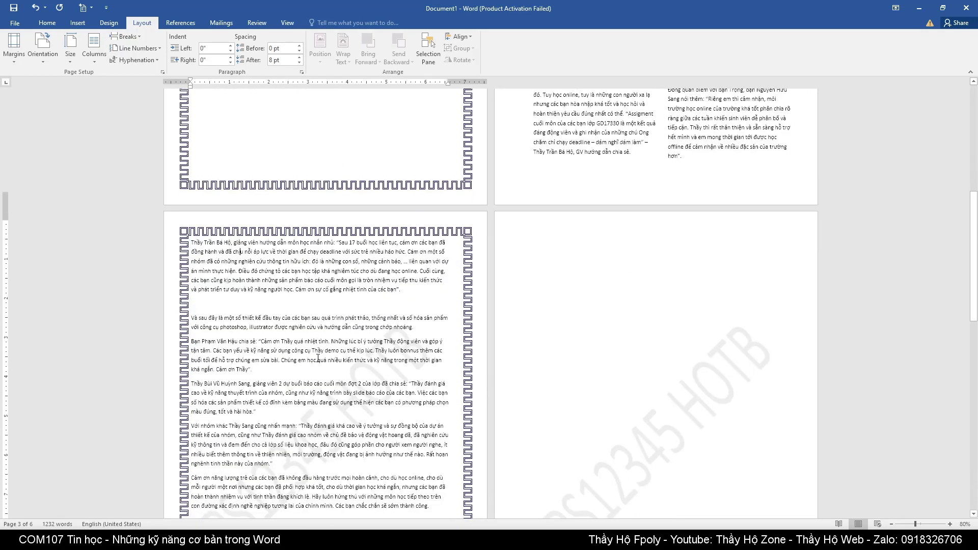
{"action": "scroll", "coordinate": [318, 359], "scroll_direction": "down", "scroll_amount": 1}
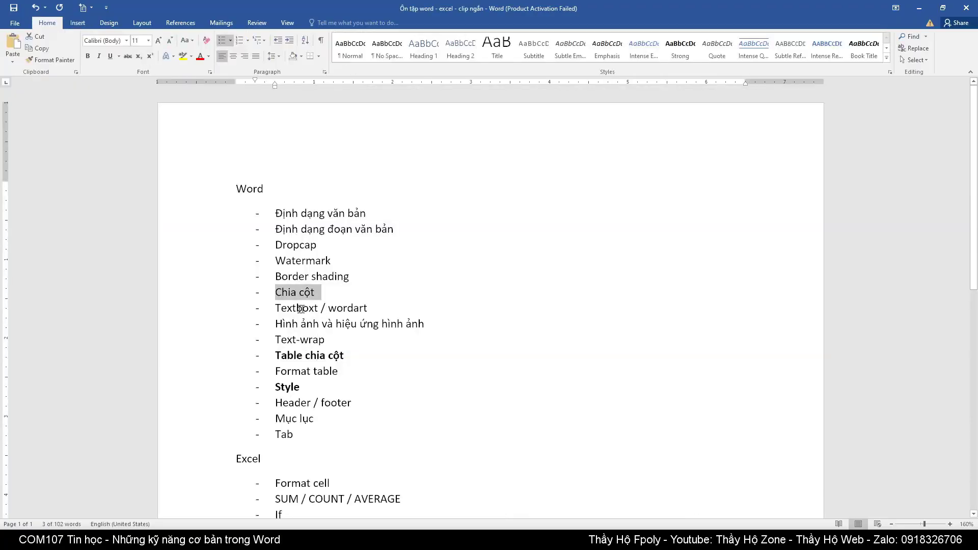
{"action": "left_click_drag", "start_coordinate": [276, 308], "coordinate": [368, 308]}
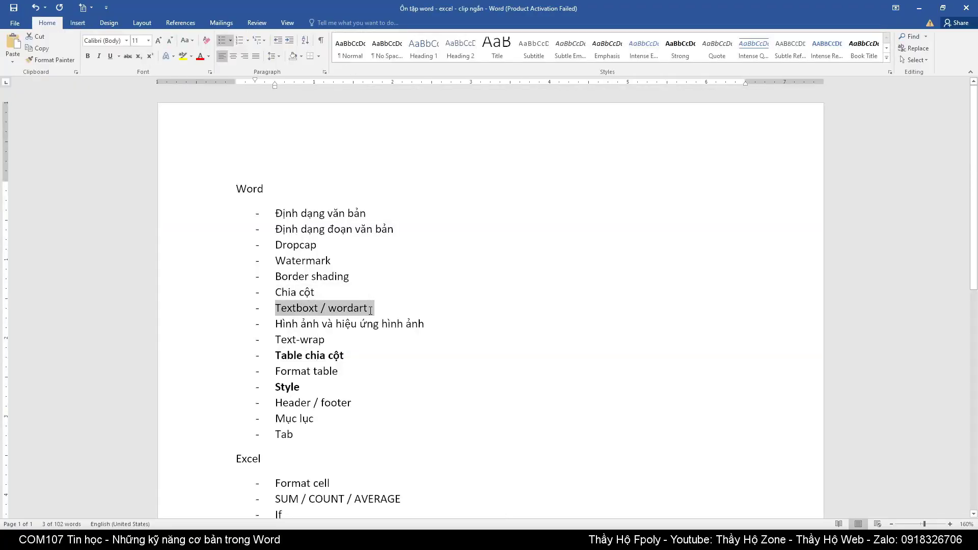
- Back in Document1, add a blank line before the lecturer's quote paragraph on page 3
{"action": "key", "text": "alt+Tab"}
{"action": "scroll", "coordinate": [478, 330], "scroll_direction": "up", "scroll_amount": 5}
{"action": "scroll", "coordinate": [458, 331], "scroll_direction": "up", "scroll_amount": 5}
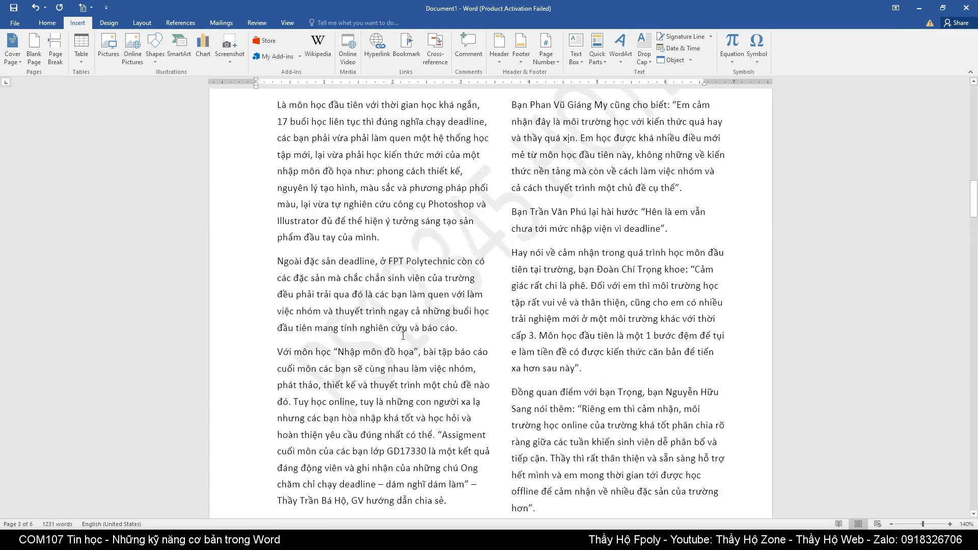
{"action": "scroll", "coordinate": [438, 336], "scroll_direction": "up", "scroll_amount": 5}
{"action": "scroll", "coordinate": [418, 340], "scroll_direction": "up", "scroll_amount": 5}
{"action": "scroll", "coordinate": [427, 331], "scroll_direction": "down", "scroll_amount": 5}
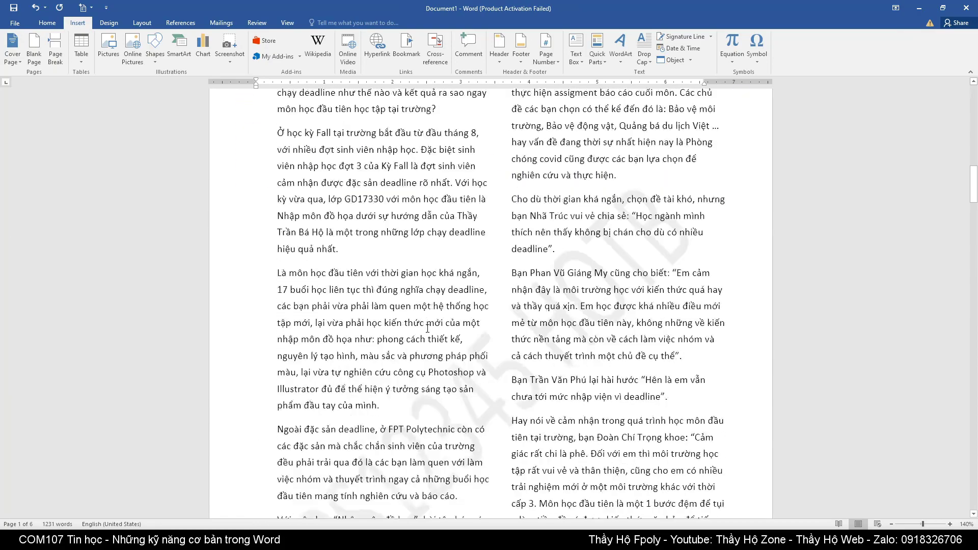
{"action": "scroll", "coordinate": [367, 357], "scroll_direction": "down", "scroll_amount": 5}
{"action": "scroll", "coordinate": [305, 387], "scroll_direction": "down", "scroll_amount": 3}
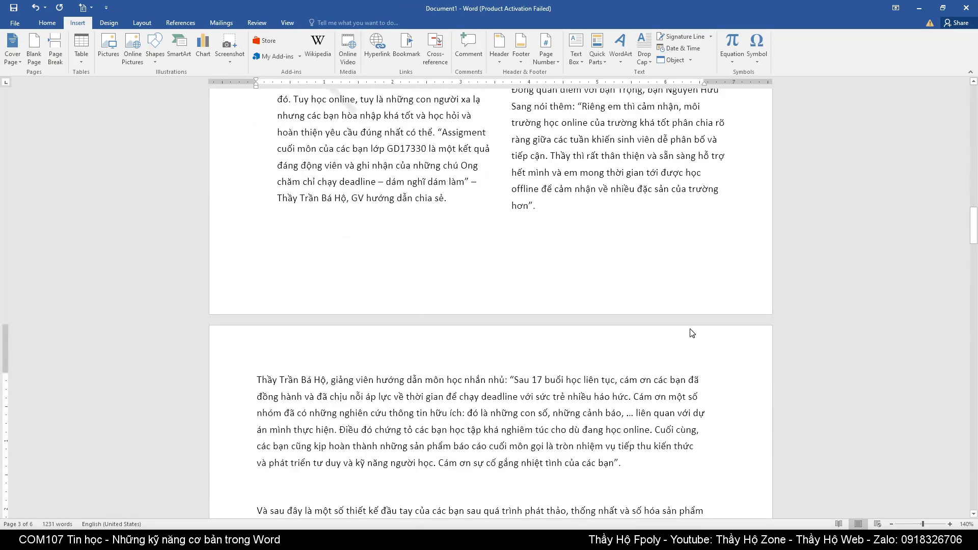
{"action": "key", "text": "Return"}
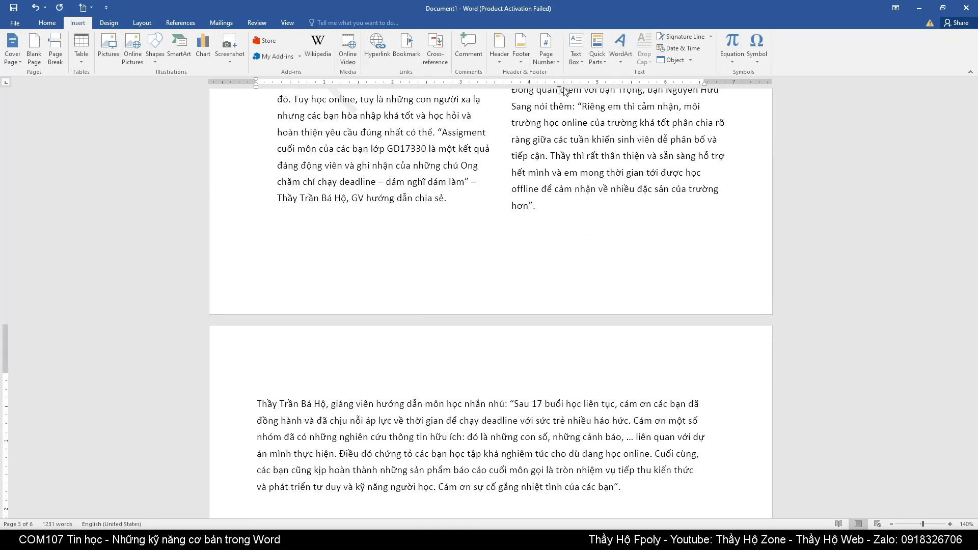
- Try an orange-outlined WordArt text box, then undo the insertion
{"action": "left_click", "coordinate": [621, 55]}
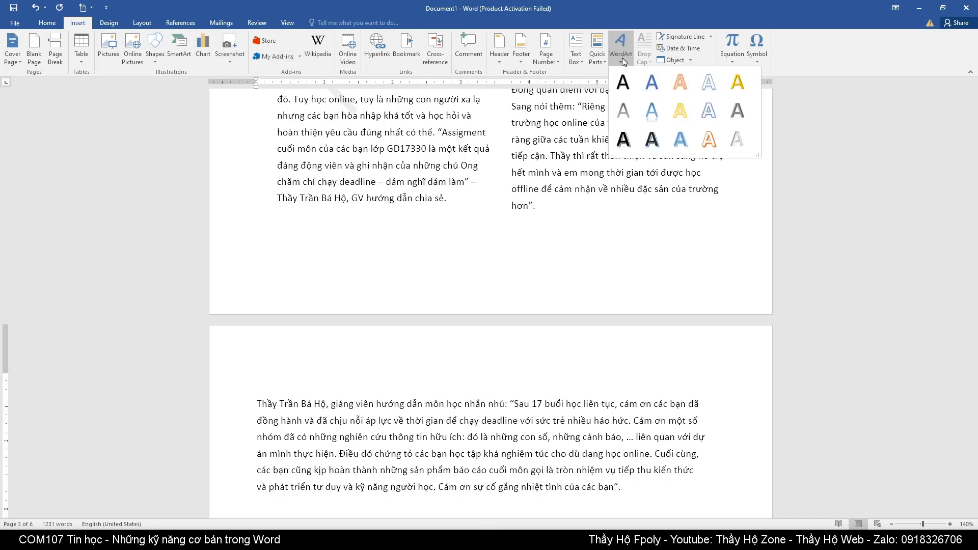
{"action": "left_click", "coordinate": [388, 382]}
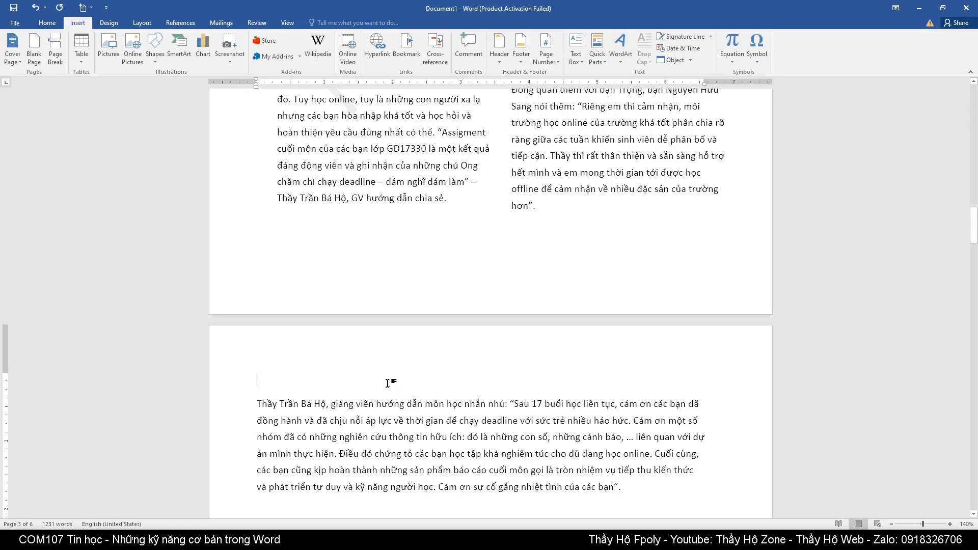
{"action": "scroll", "coordinate": [389, 383], "scroll_direction": "down", "scroll_amount": 2}
{"action": "scroll", "coordinate": [459, 255], "scroll_direction": "up", "scroll_amount": 1}
{"action": "scroll", "coordinate": [509, 179], "scroll_direction": "up", "scroll_amount": 2}
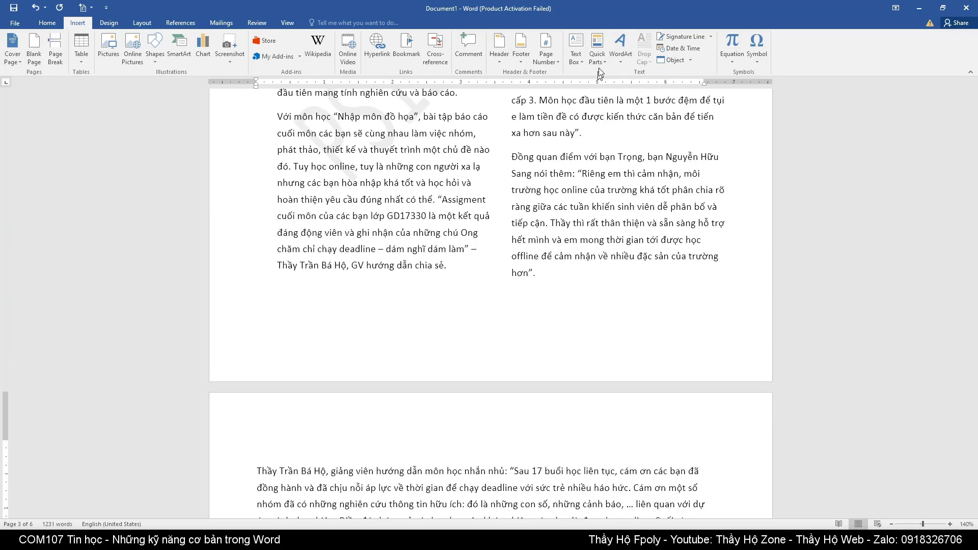
{"action": "left_click", "coordinate": [627, 51]}
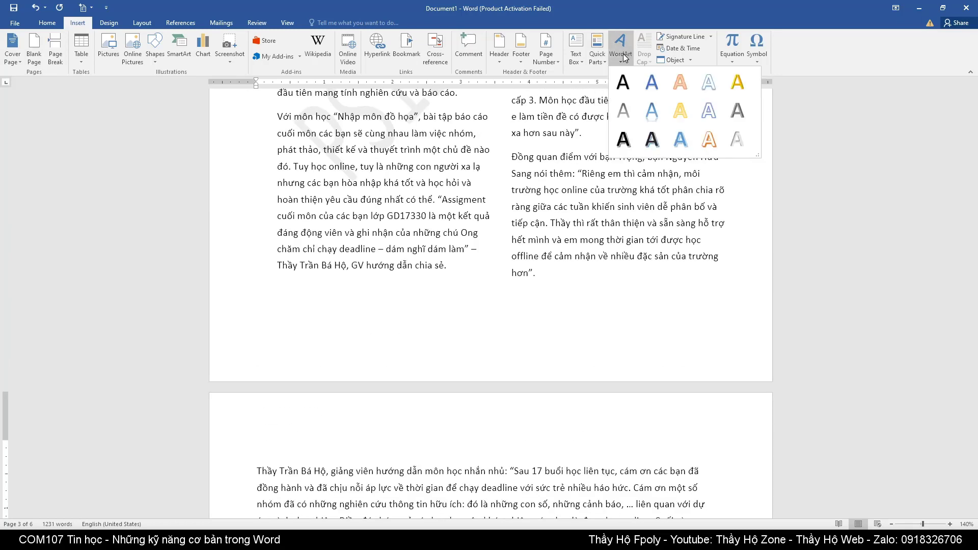
{"action": "left_click", "coordinate": [709, 139]}
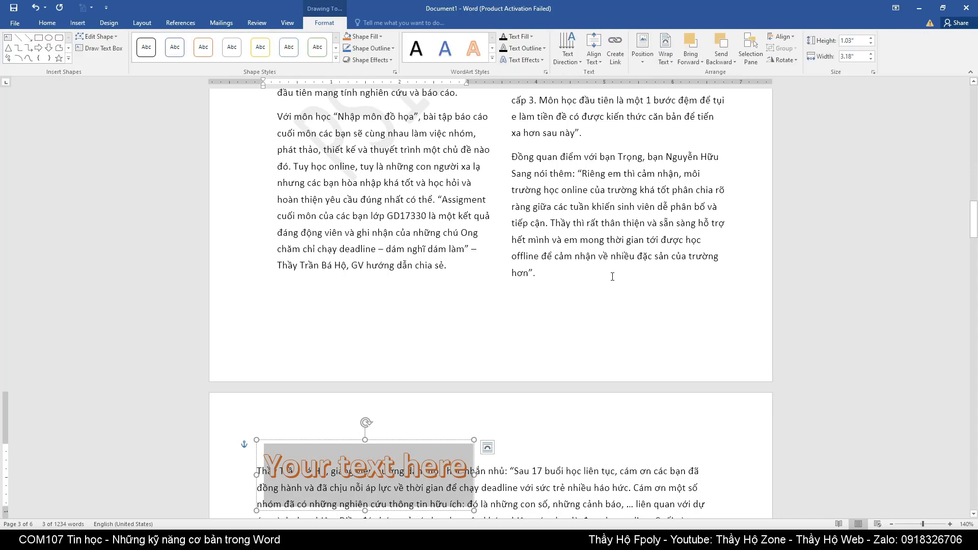
{"action": "key", "text": "ctrl+z"}
- Paste the source article's headline from the browser as plain text and select that line
{"action": "key", "text": "alt+Tab"}
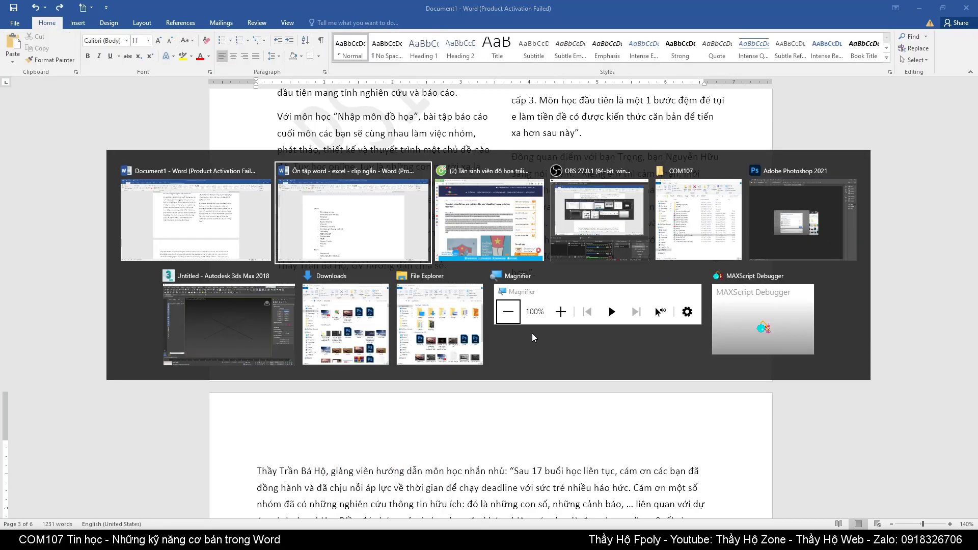
{"action": "key", "text": "alt+Tab"}
{"action": "mouse_move", "coordinate": [140, 170]}
{"action": "left_mouse_down"}
{"action": "mouse_move", "coordinate": [73, 179]}
{"action": "mouse_move", "coordinate": [127, 186]}
{"action": "left_mouse_up"}
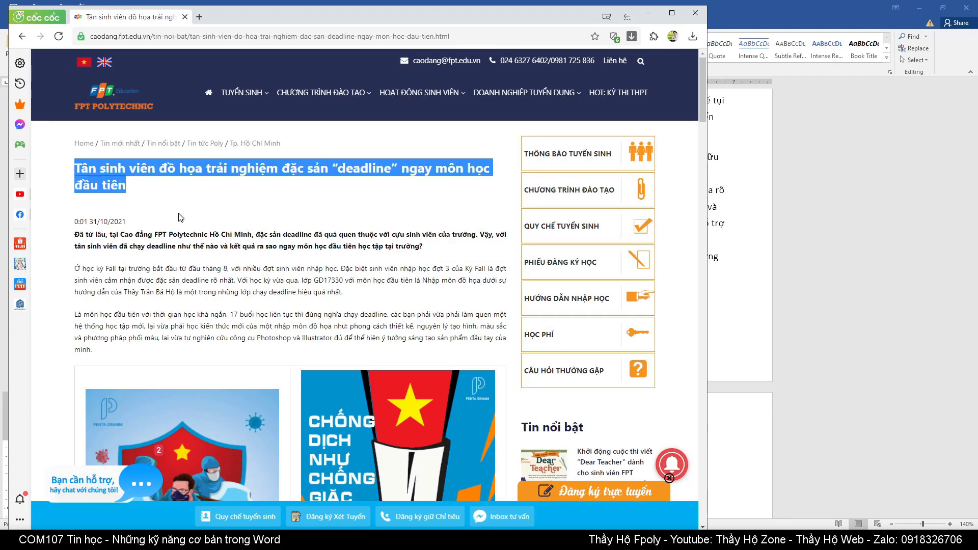
{"action": "key", "text": "alt+Tab"}
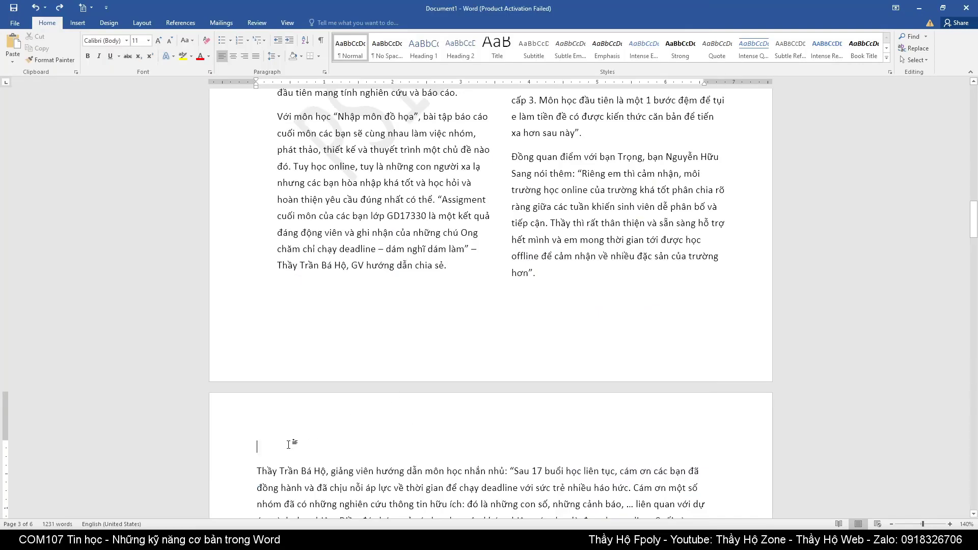
{"action": "right_click", "coordinate": [288, 444]}
{"action": "left_click", "coordinate": [338, 350]}
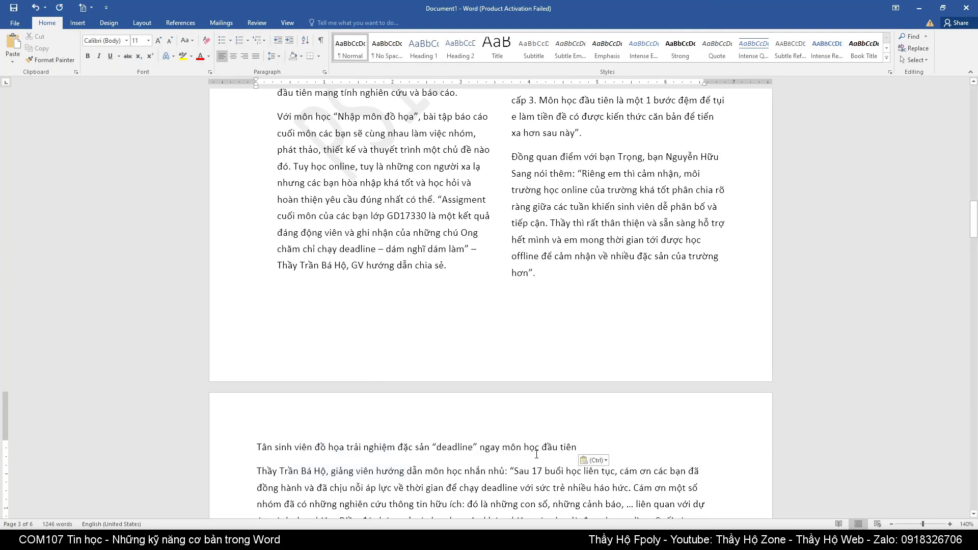
{"action": "key", "text": "shift+Home"}
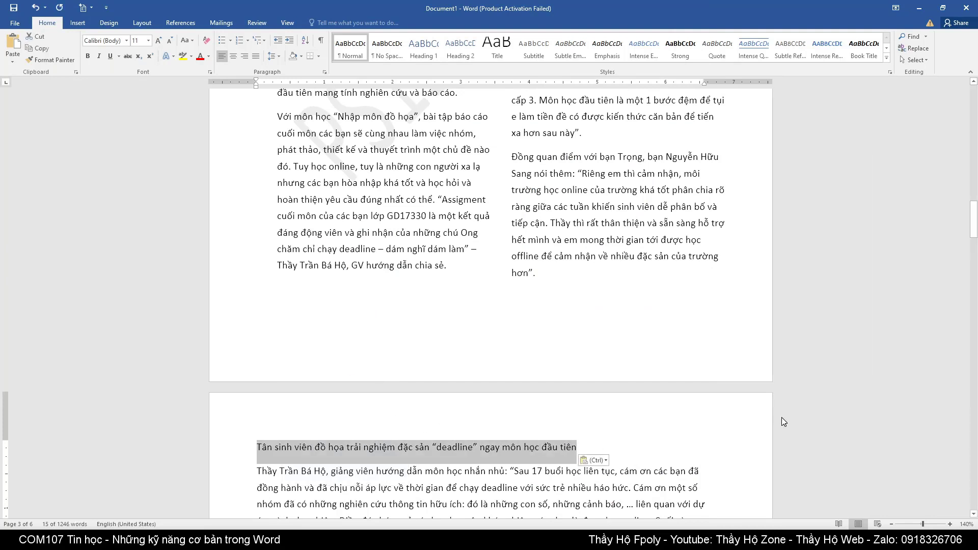
- Turn the headline into WordArt using the orange outline style
{"action": "left_click", "coordinate": [81, 23]}
{"action": "left_click", "coordinate": [625, 58]}
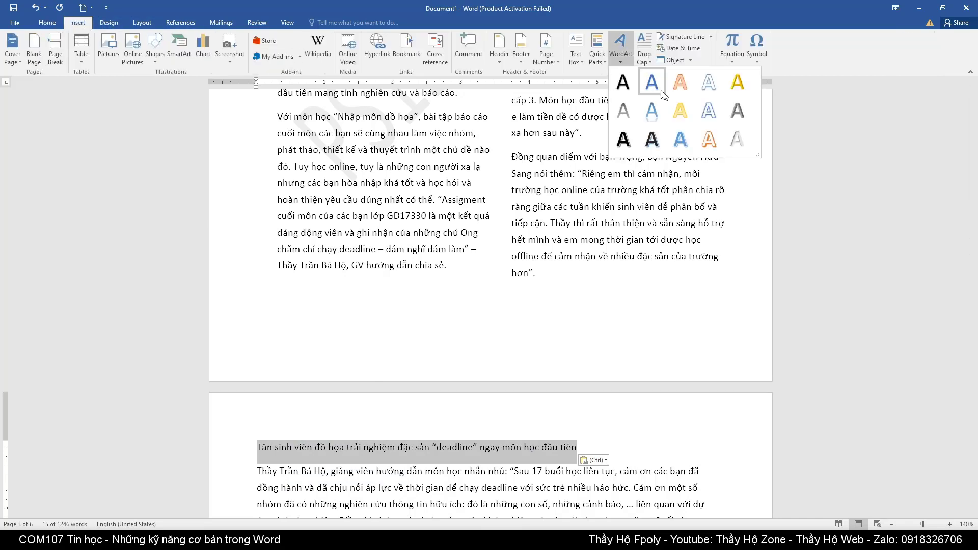
{"action": "left_click", "coordinate": [708, 144]}
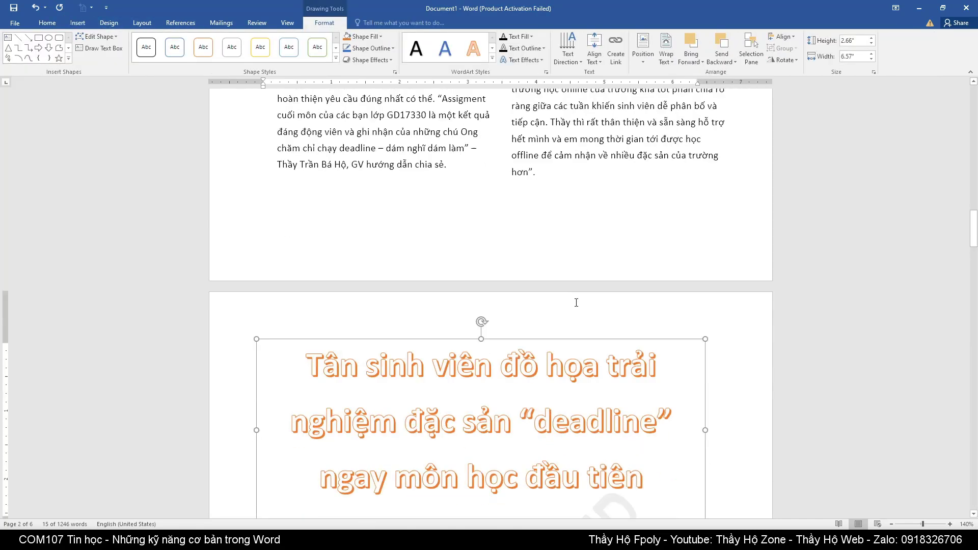
{"action": "scroll", "coordinate": [527, 266], "scroll_direction": "down", "scroll_amount": 5}
{"action": "left_click", "coordinate": [793, 243]}
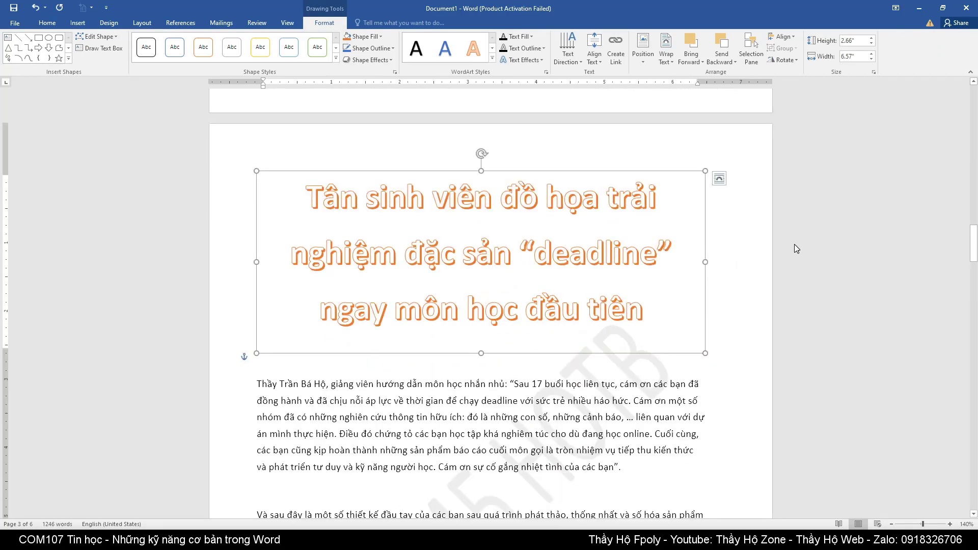
- Set all three headline lines to Single line spacing in the Paragraph dialog
{"action": "left_click", "coordinate": [405, 221]}
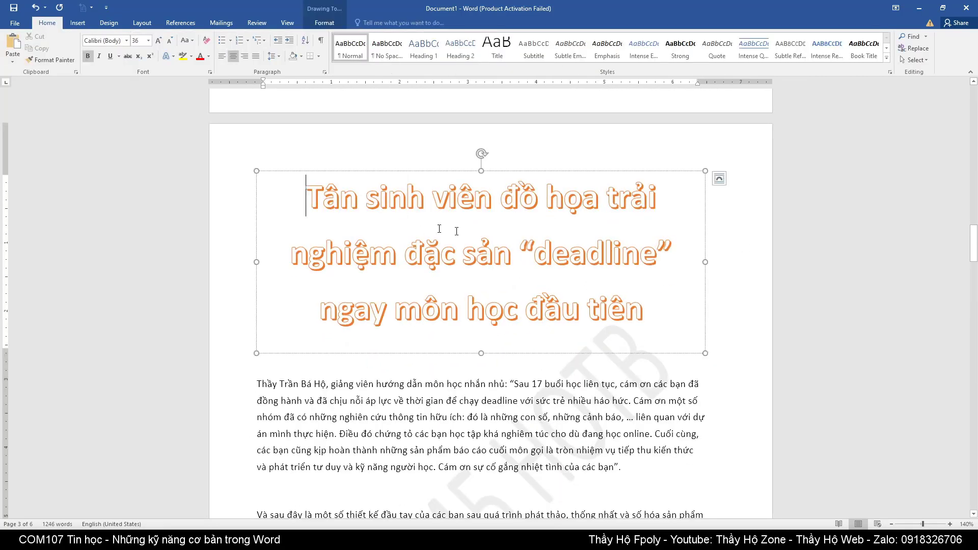
{"action": "left_click_drag", "start_coordinate": [309, 198], "coordinate": [665, 306]}
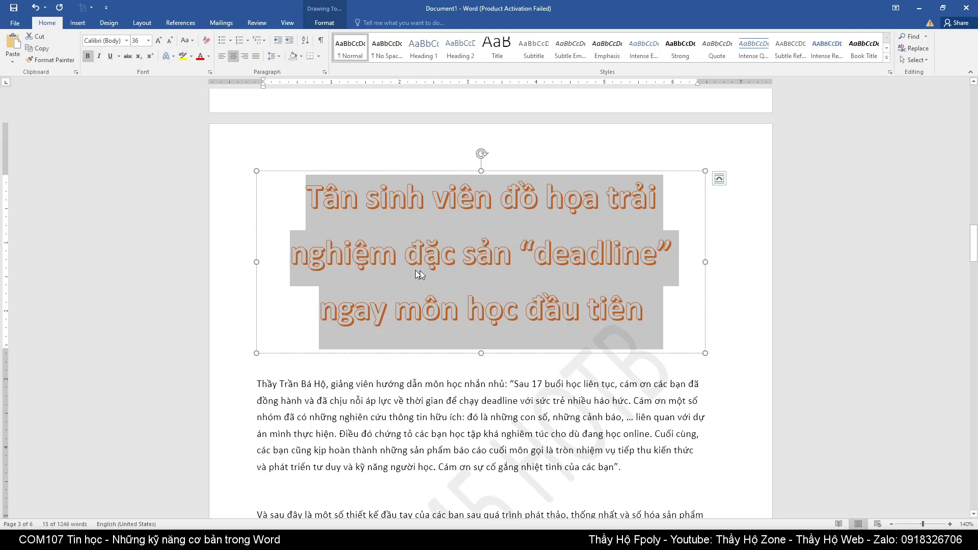
{"action": "right_click", "coordinate": [415, 253]}
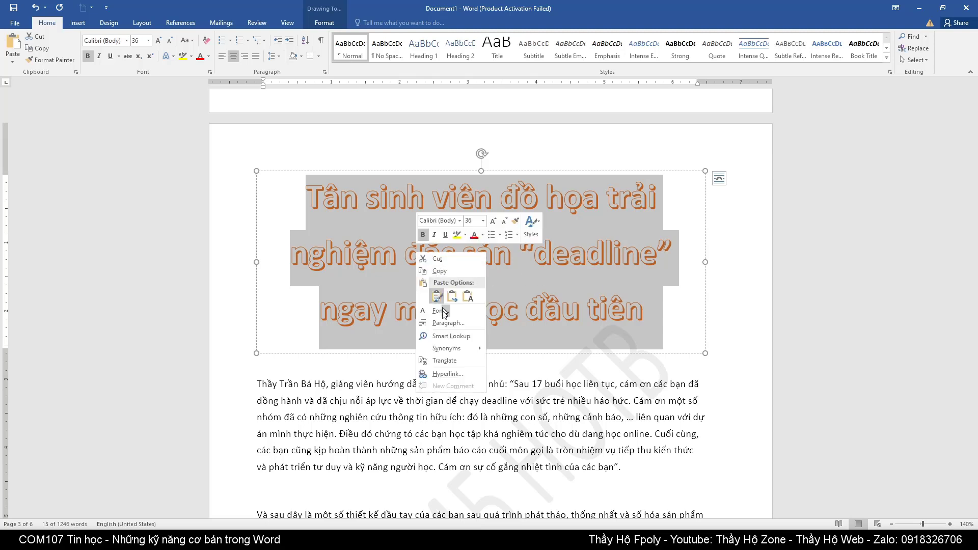
{"action": "left_click", "coordinate": [448, 323]}
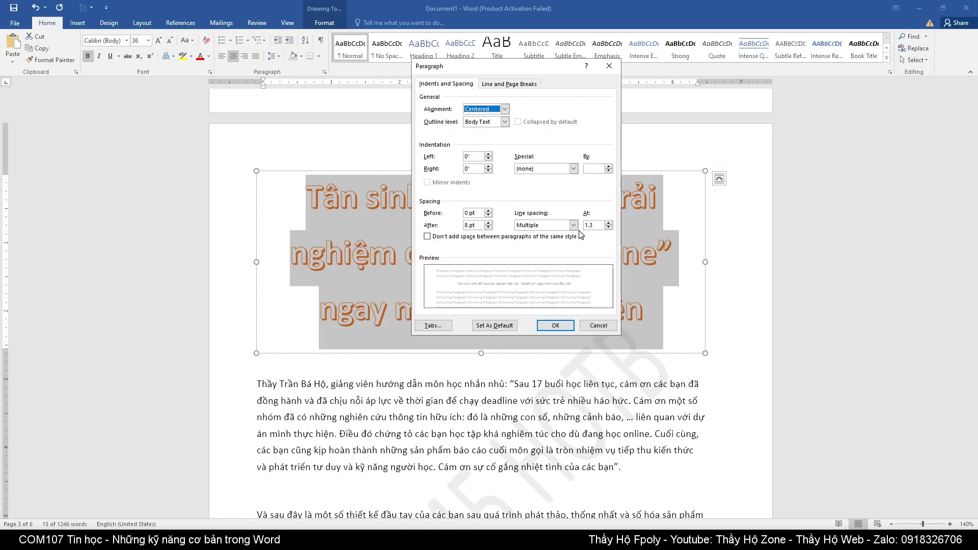
{"action": "left_click", "coordinate": [573, 225]}
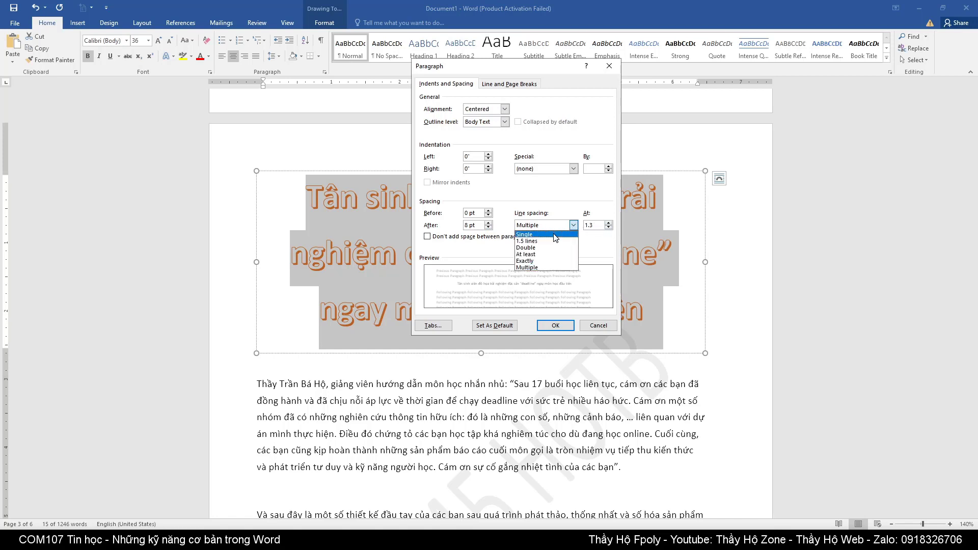
{"action": "left_click", "coordinate": [540, 233]}
{"action": "left_click", "coordinate": [556, 326]}
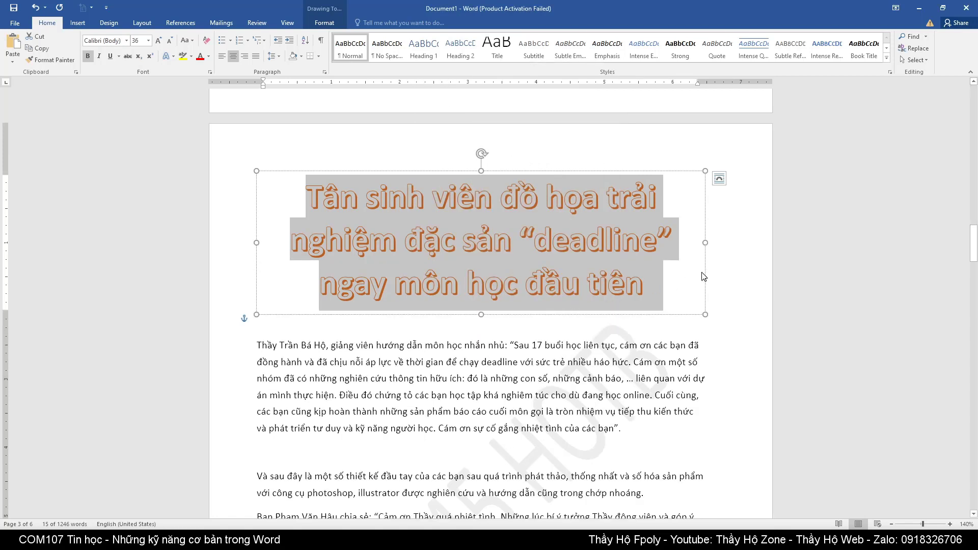
{"action": "left_click", "coordinate": [728, 263]}
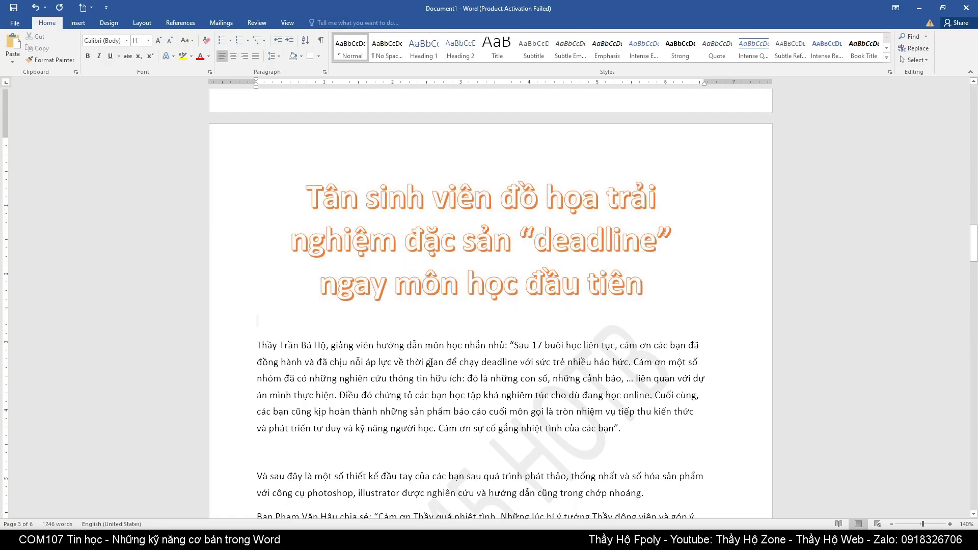
- Select the headline text and switch to the other open document window
{"action": "scroll", "coordinate": [407, 255], "scroll_direction": "down", "scroll_amount": 2}
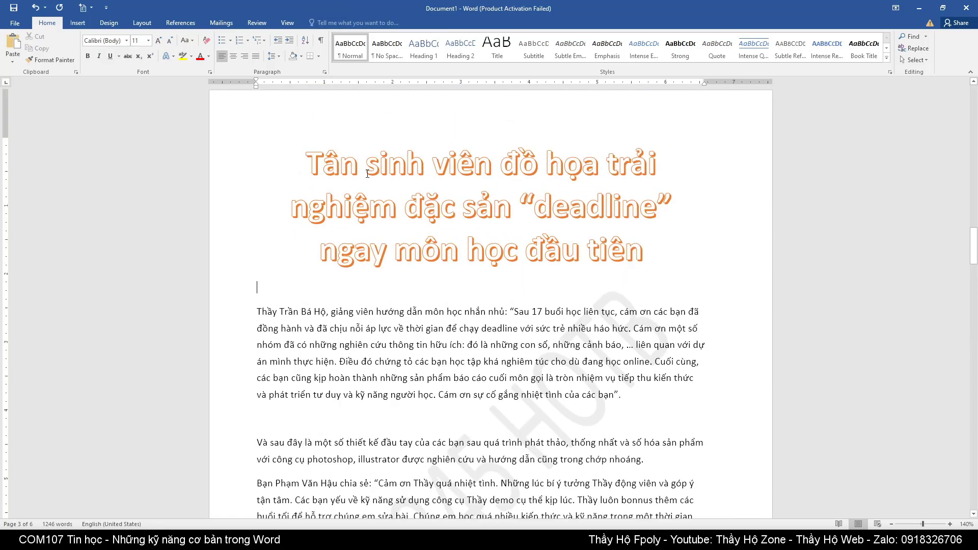
{"action": "triple_click", "coordinate": [368, 174]}
{"action": "key", "text": "alt+Tab"}
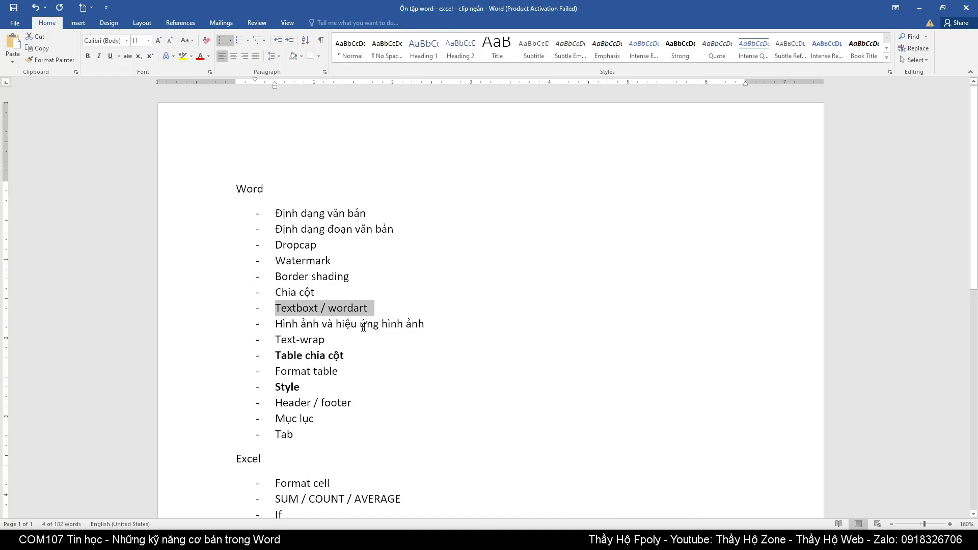
- Put the caret on the blank page after the closing paragraph, with Insert features showing
{"action": "scroll", "coordinate": [490, 315], "scroll_direction": "down", "scroll_amount": 7}
{"action": "scroll", "coordinate": [490, 315], "scroll_direction": "down", "scroll_amount": 8}
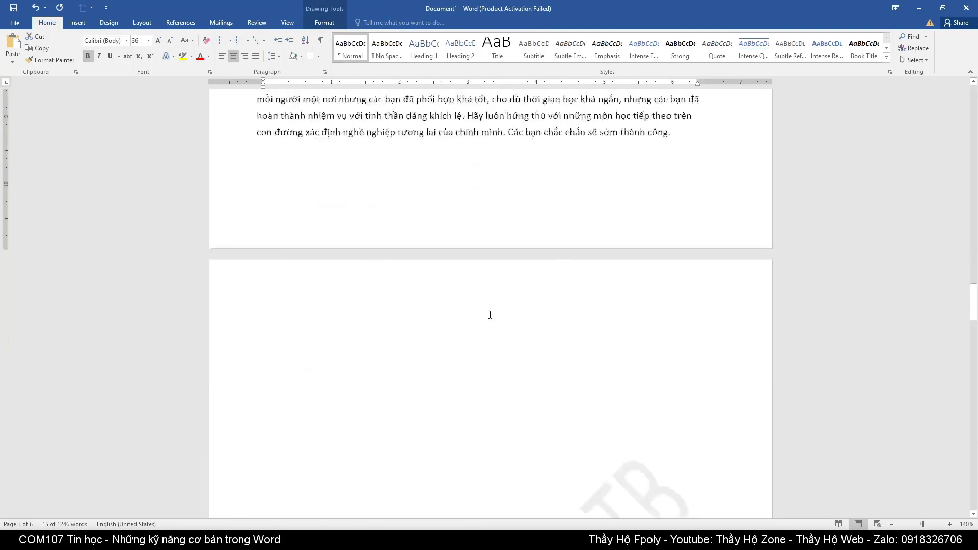
{"action": "scroll", "coordinate": [492, 306], "scroll_direction": "down", "scroll_amount": 3}
{"action": "left_click", "coordinate": [487, 223]}
{"action": "scroll", "coordinate": [486, 222], "scroll_direction": "up", "scroll_amount": 4}
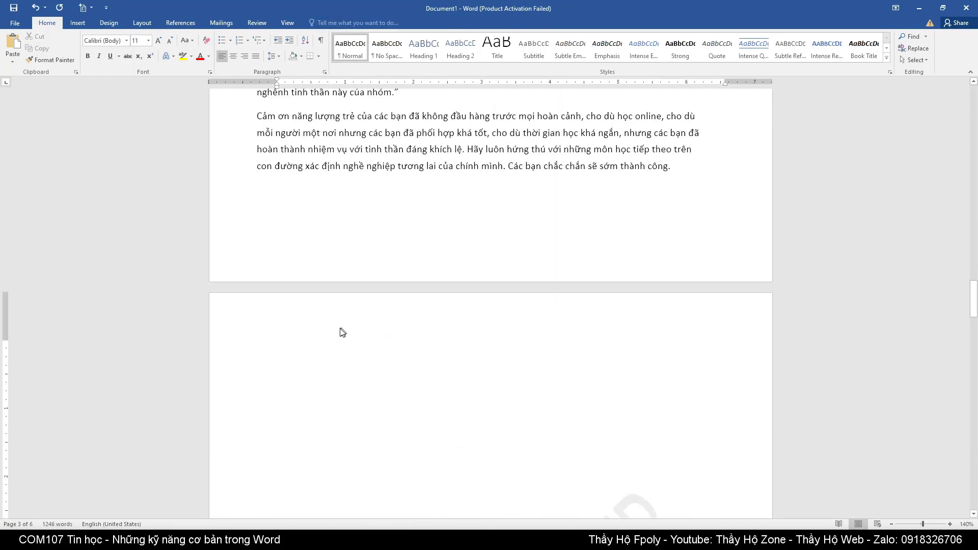
{"action": "right_click", "coordinate": [259, 350]}
{"action": "key", "text": "Escape"}
{"action": "left_click", "coordinate": [78, 23]}
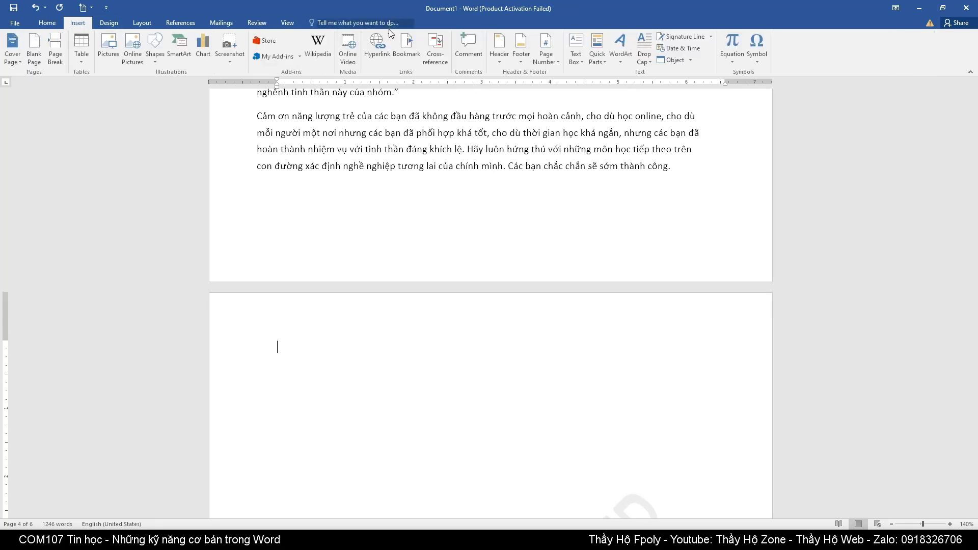
- Insert a Simple Text Box, move it to the left margin and shrink it to signature size
{"action": "left_click", "coordinate": [579, 62]}
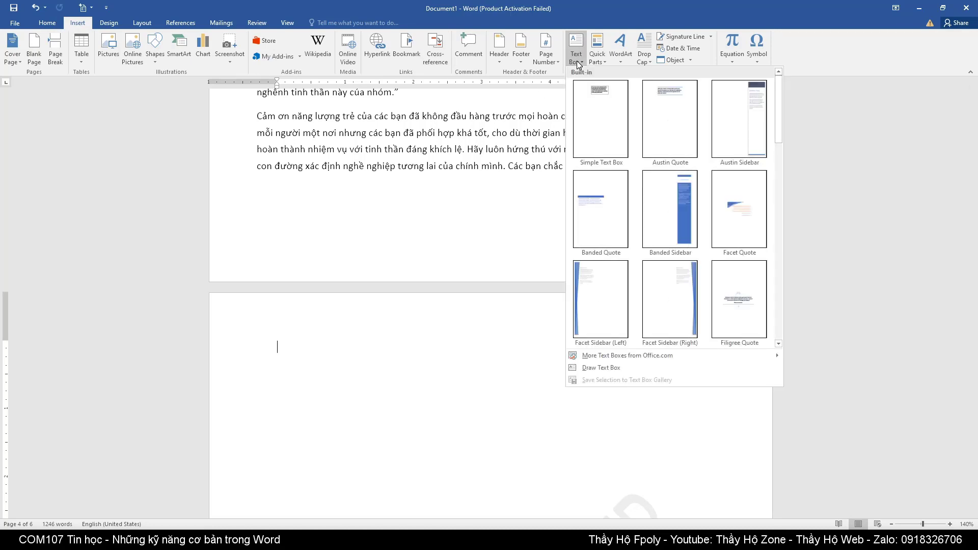
{"action": "left_click", "coordinate": [598, 122]}
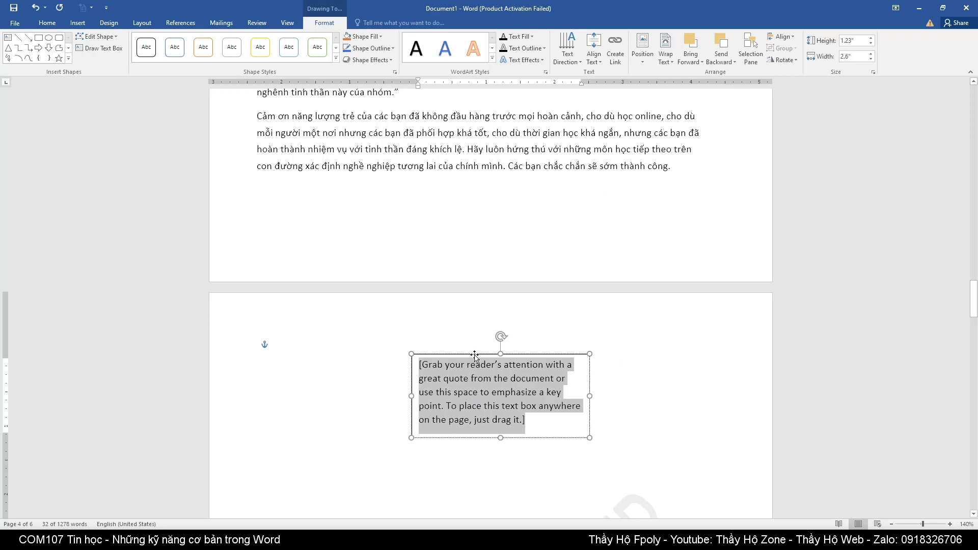
{"action": "left_click_drag", "start_coordinate": [475, 356], "coordinate": [342, 345]}
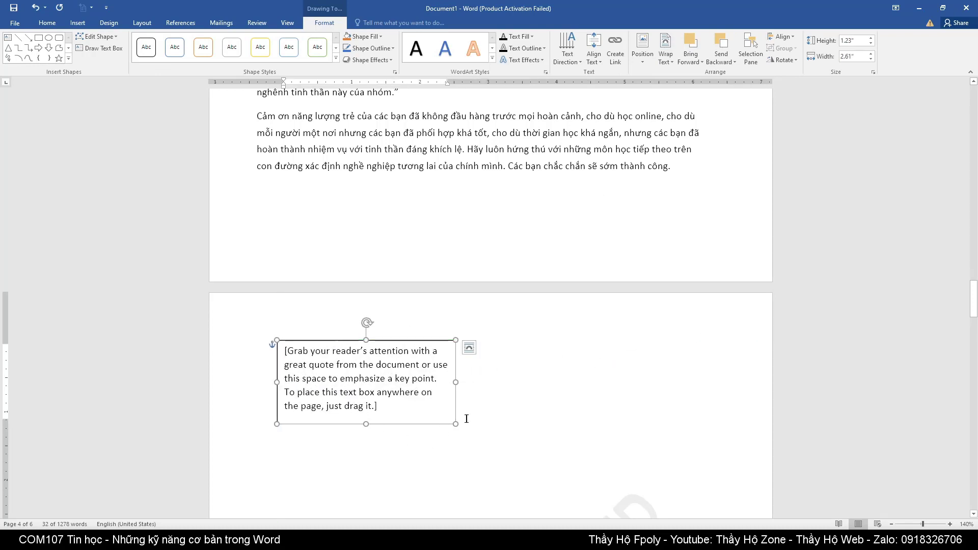
{"action": "left_click_drag", "start_coordinate": [455, 426], "coordinate": [422, 416]}
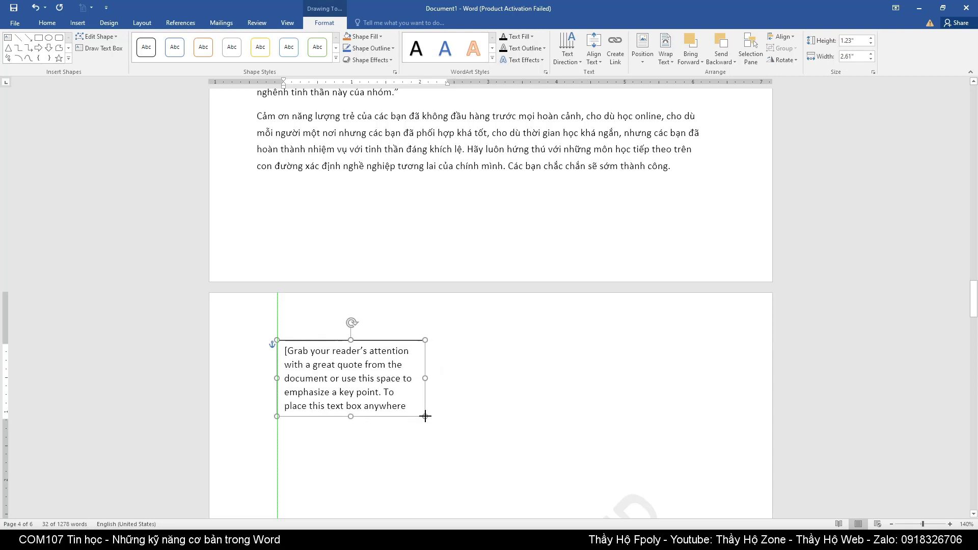
{"action": "left_click_drag", "start_coordinate": [422, 416], "coordinate": [398, 407]}
- Replace the text box placeholder with the label 'Chữ ký GV1'
{"action": "left_click", "coordinate": [320, 366]}
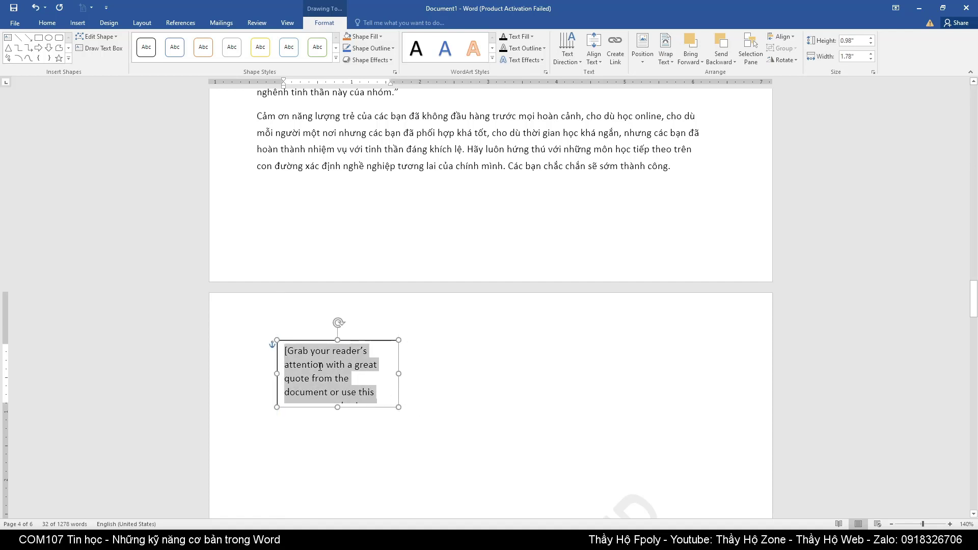
{"action": "type", "text": "Chu"}
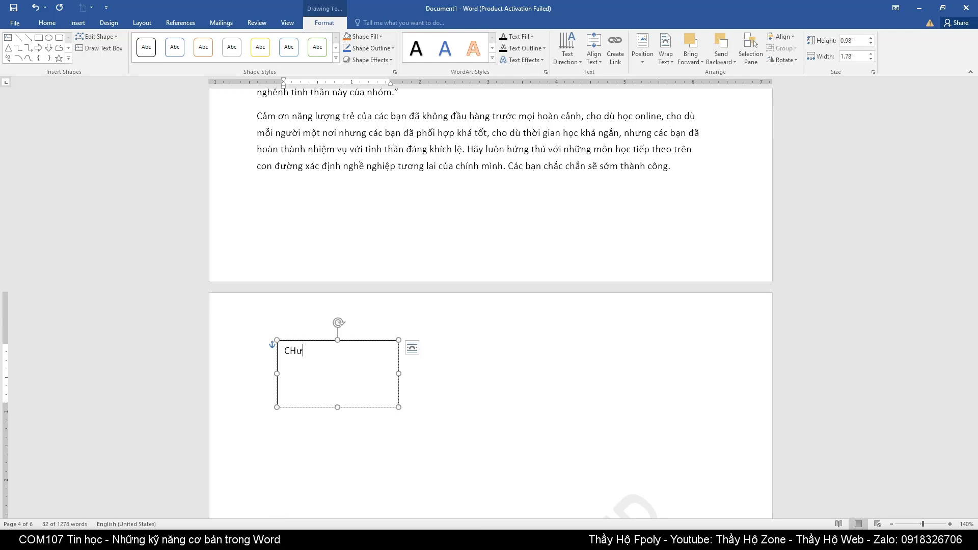
{"action": "key", "text": "BackSpace"}
{"action": "key", "text": "BackSpace"}
{"action": "type", "text": "hữ ký"}
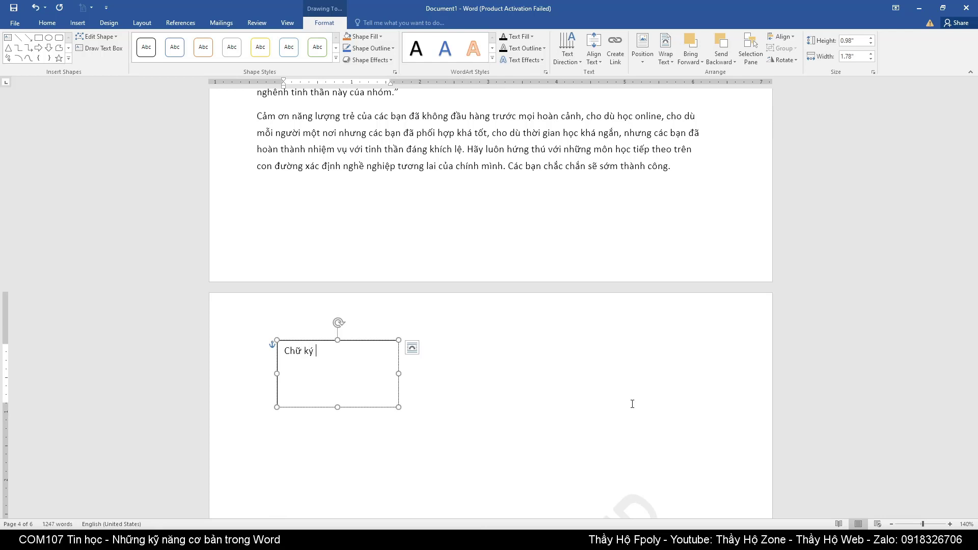
{"action": "type", "text": "1"}
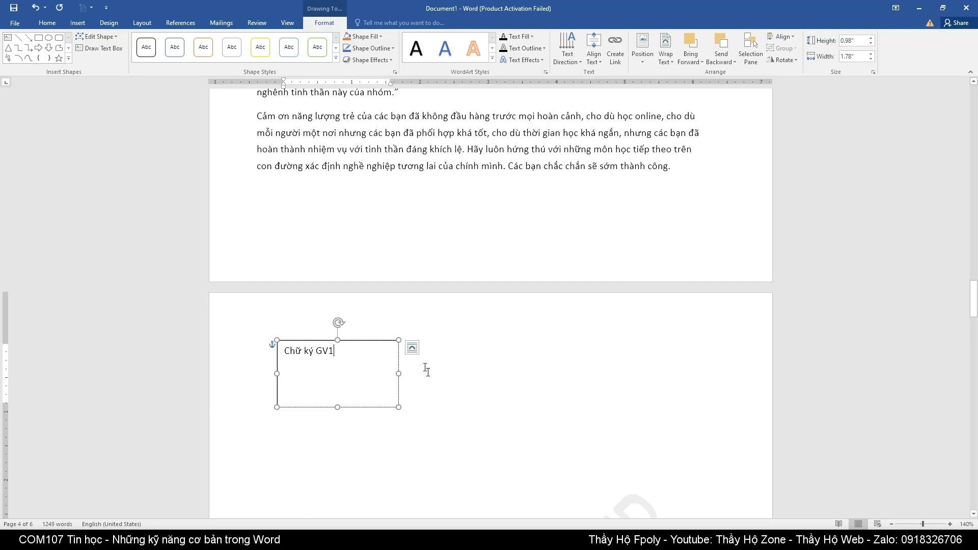
- Duplicate the signature box beside the first one and relabel it 'Chữ ký GV2'
{"action": "left_click", "coordinate": [337, 406]}
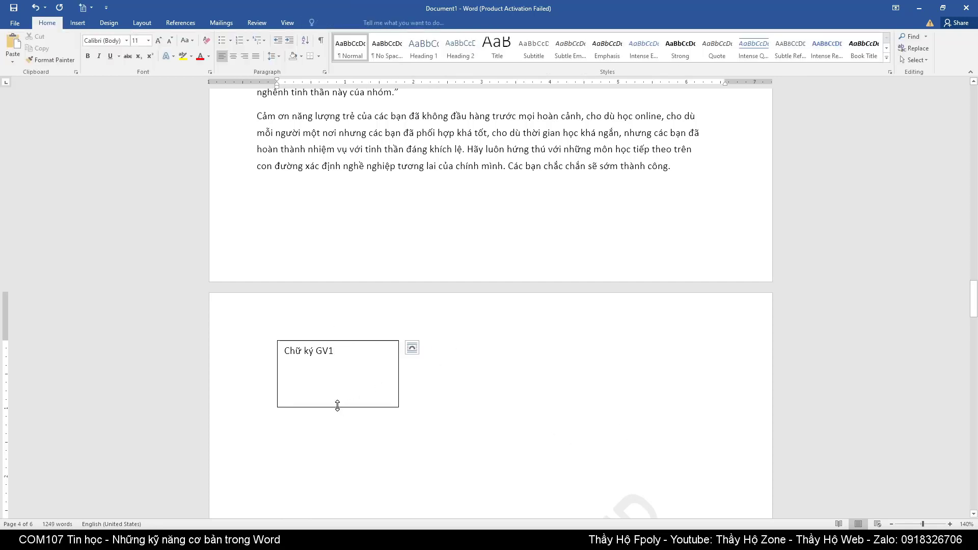
{"action": "key", "text": "ctrl+c"}
{"action": "key", "text": "ctrl+v"}
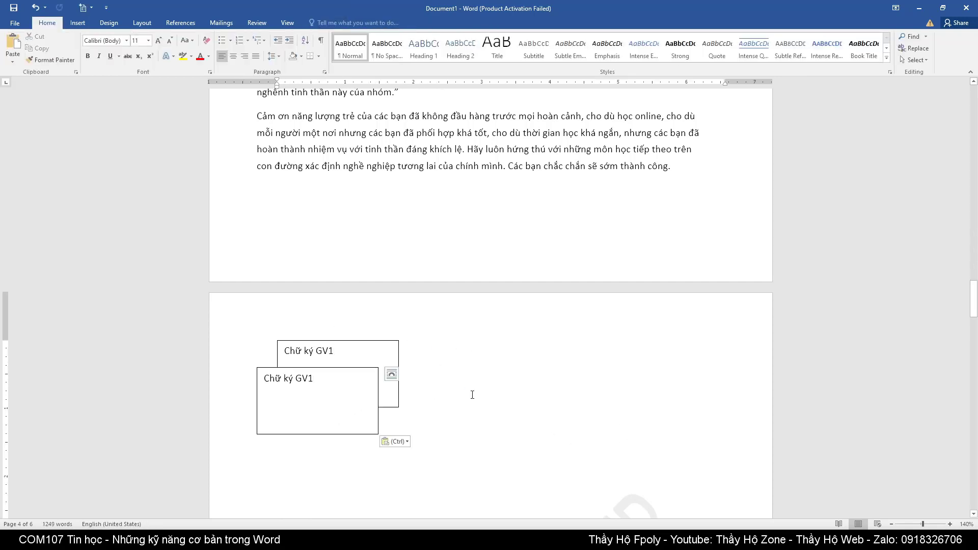
{"action": "left_click_drag", "start_coordinate": [338, 434], "coordinate": [498, 409]}
{"action": "left_click", "coordinate": [471, 351]}
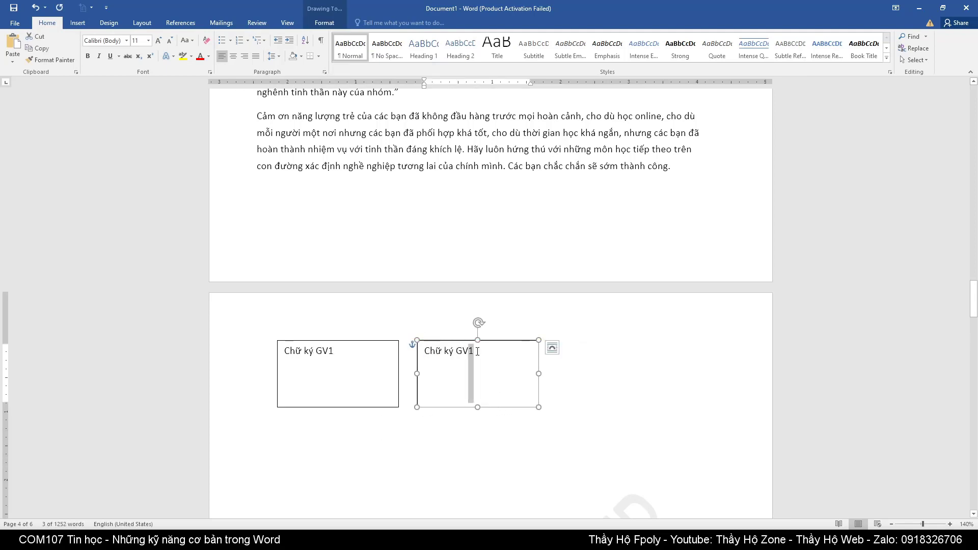
{"action": "key", "text": "BackSpace"}
{"action": "type", "text": "2"}
{"action": "left_click", "coordinate": [575, 353]}
- Copy the GV2 box to its right and relabel the copy 'Chữ ký GV3'
{"action": "left_click", "coordinate": [495, 408]}
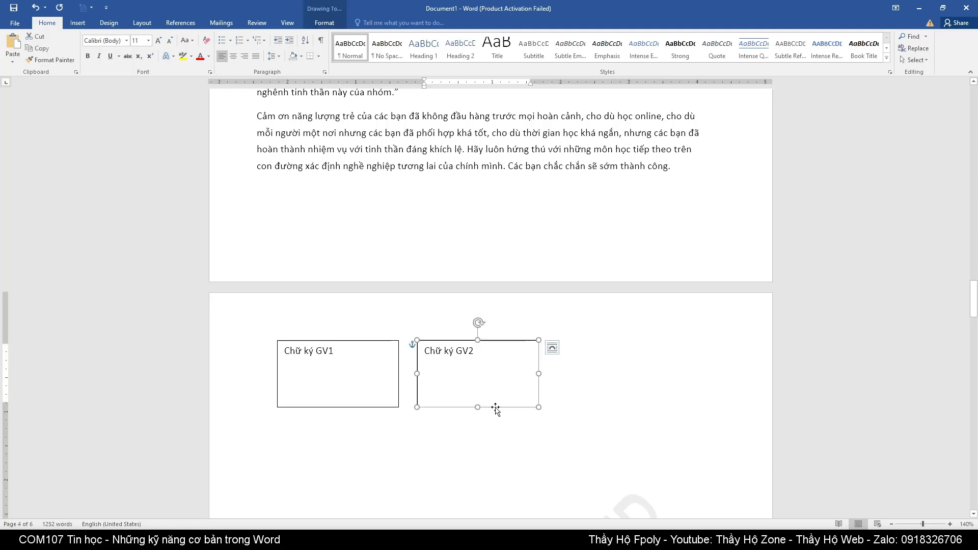
{"action": "key", "text": "ctrl+c"}
{"action": "left_click", "coordinate": [623, 370]}
{"action": "key", "text": "ctrl+v"}
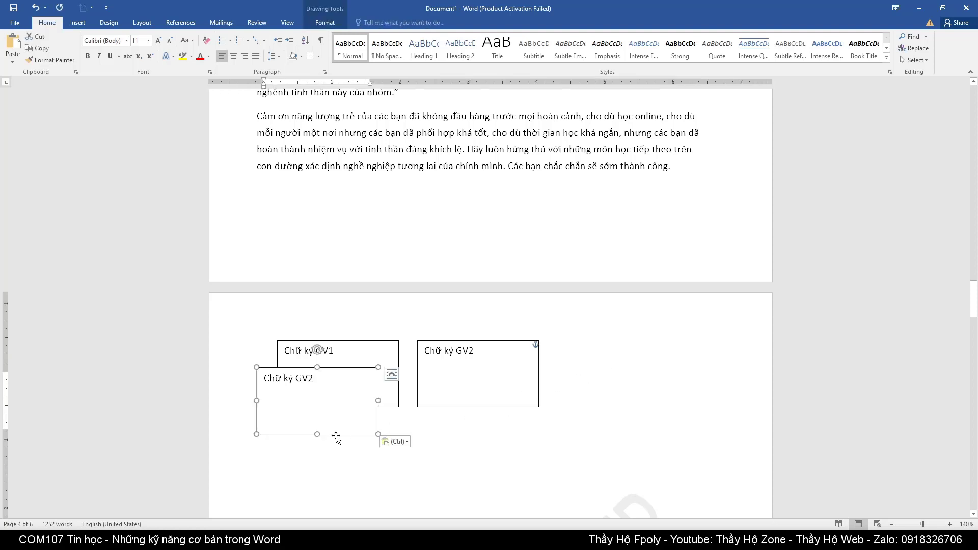
{"action": "mouse_move", "coordinate": [338, 434]}
{"action": "left_mouse_down"}
{"action": "mouse_move", "coordinate": [653, 404]}
{"action": "mouse_move", "coordinate": [633, 396]}
{"action": "left_mouse_up"}
{"action": "left_click_drag", "start_coordinate": [613, 355], "coordinate": [612, 355]}
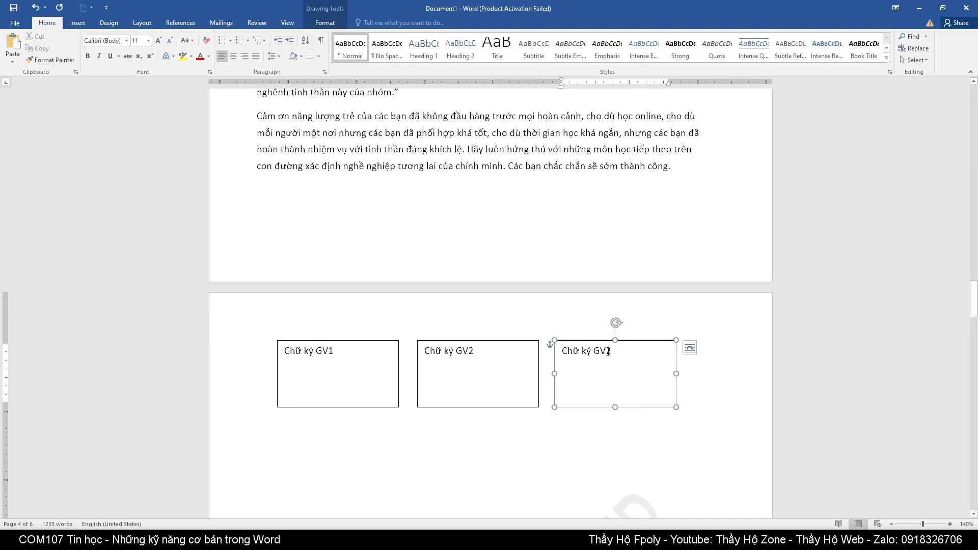
{"action": "type", "text": "3"}
- Center the labels in the GV3, GV2 and GV1 boxes
{"action": "key", "text": "ctrl+a"}
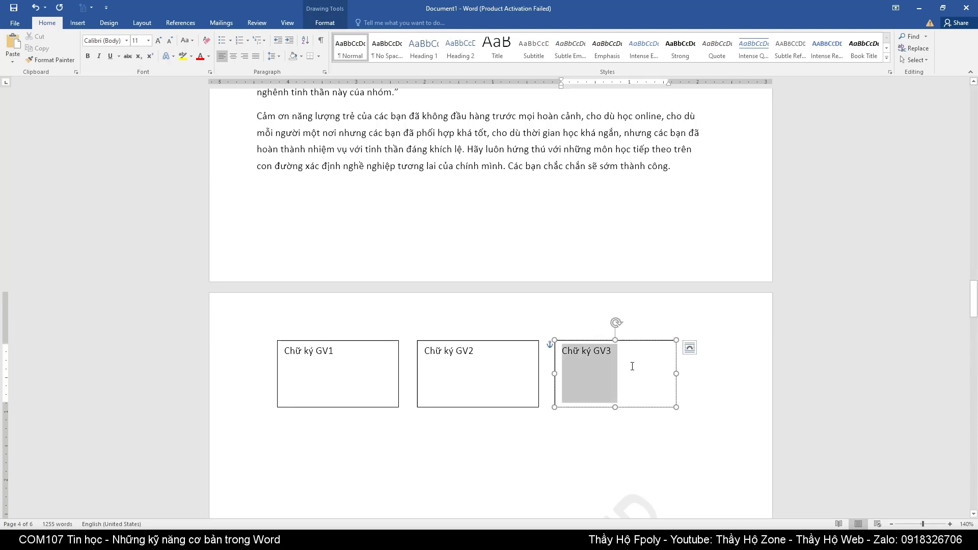
{"action": "left_click", "coordinate": [238, 60]}
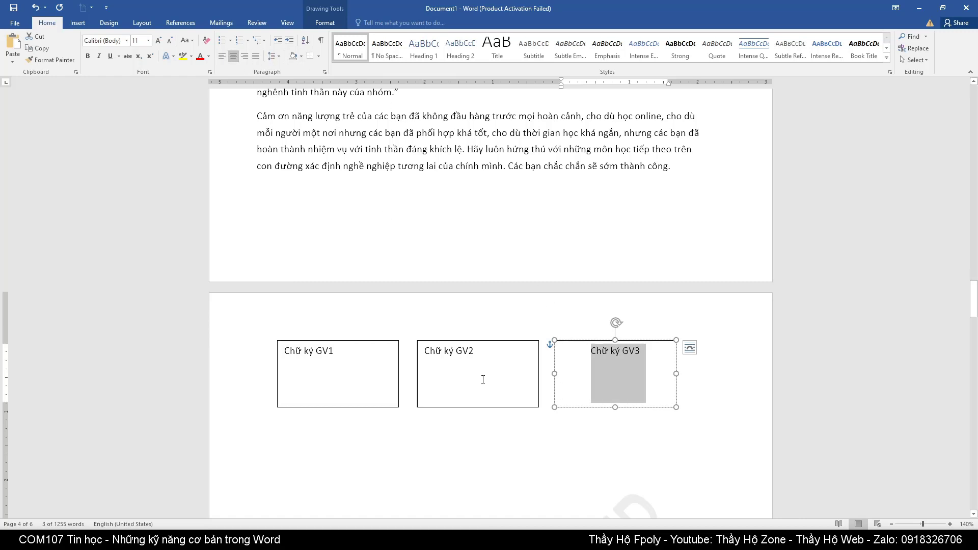
{"action": "left_click", "coordinate": [479, 352]}
{"action": "key", "text": "ctrl+a"}
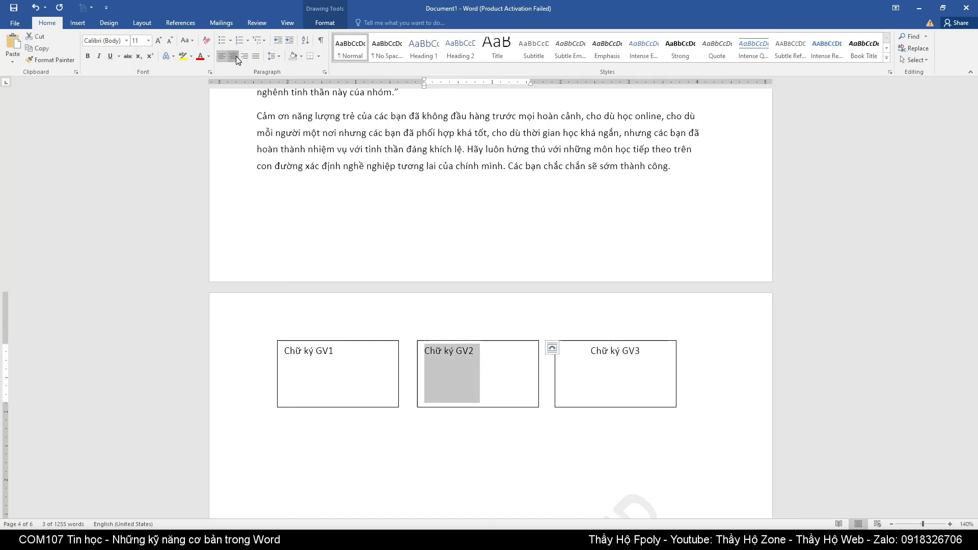
{"action": "left_click", "coordinate": [236, 56]}
{"action": "left_click", "coordinate": [332, 350]}
{"action": "key", "text": "ctrl+a"}
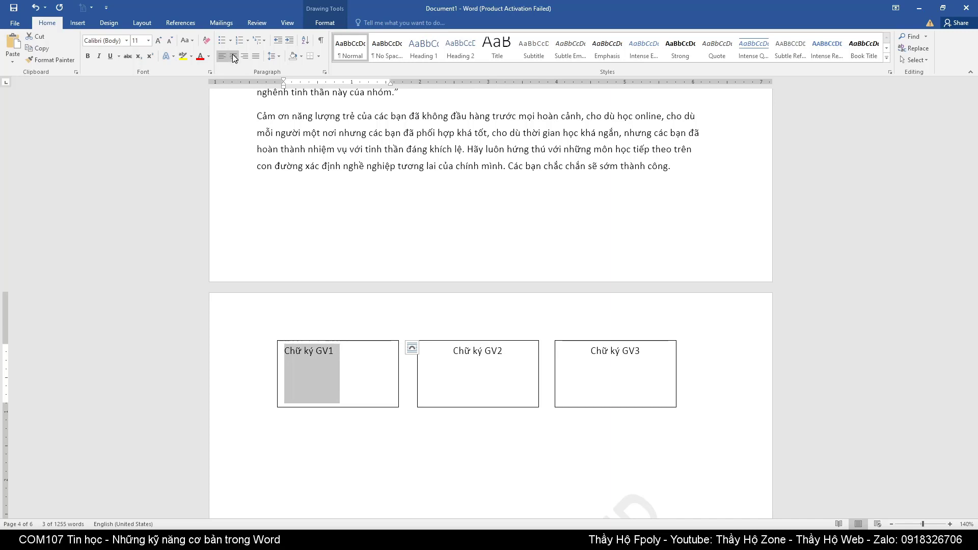
{"action": "left_click", "coordinate": [233, 56]}
{"action": "left_click", "coordinate": [444, 459]}
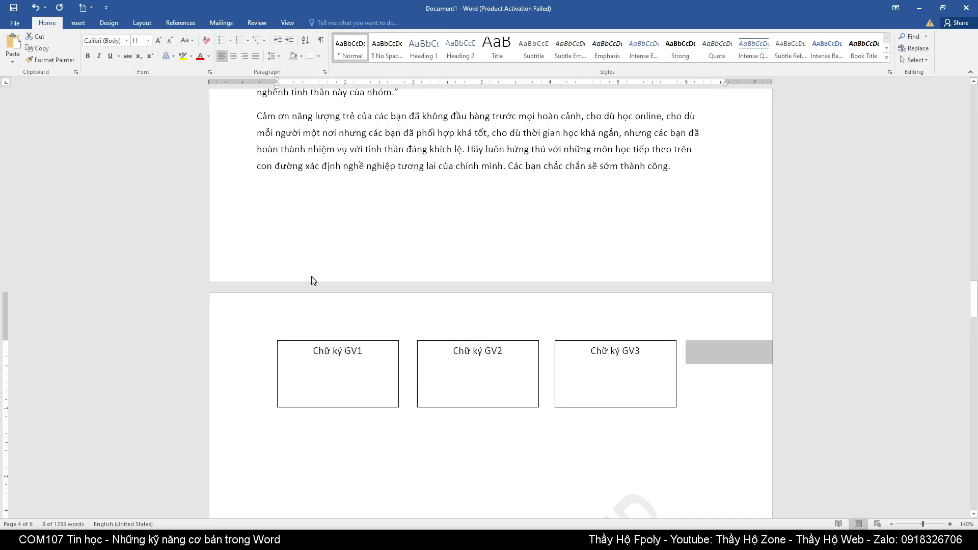
- Add blank lines above the signature boxes
{"action": "left_click", "coordinate": [713, 340]}
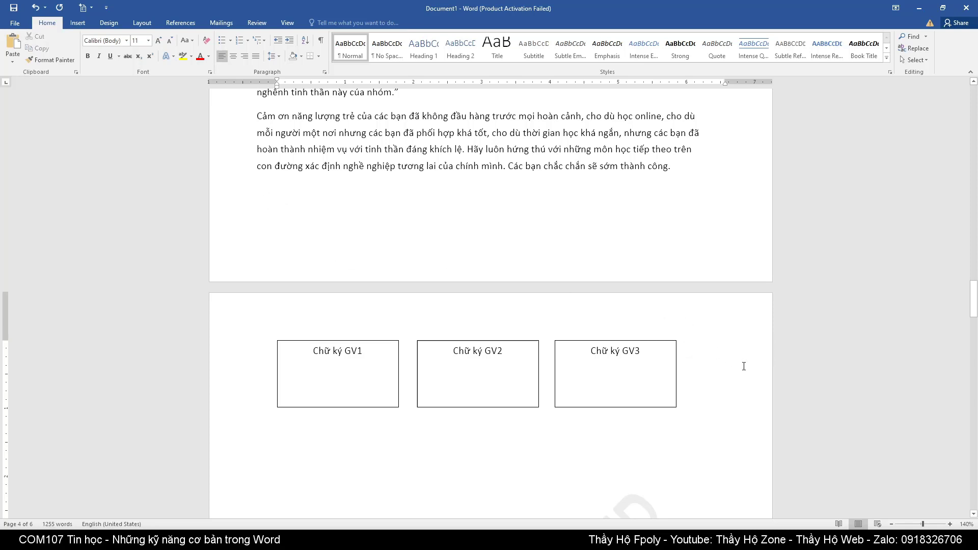
{"action": "scroll", "coordinate": [743, 366], "scroll_direction": "up", "scroll_amount": 1}
{"action": "scroll", "coordinate": [767, 387], "scroll_direction": "down", "scroll_amount": 5}
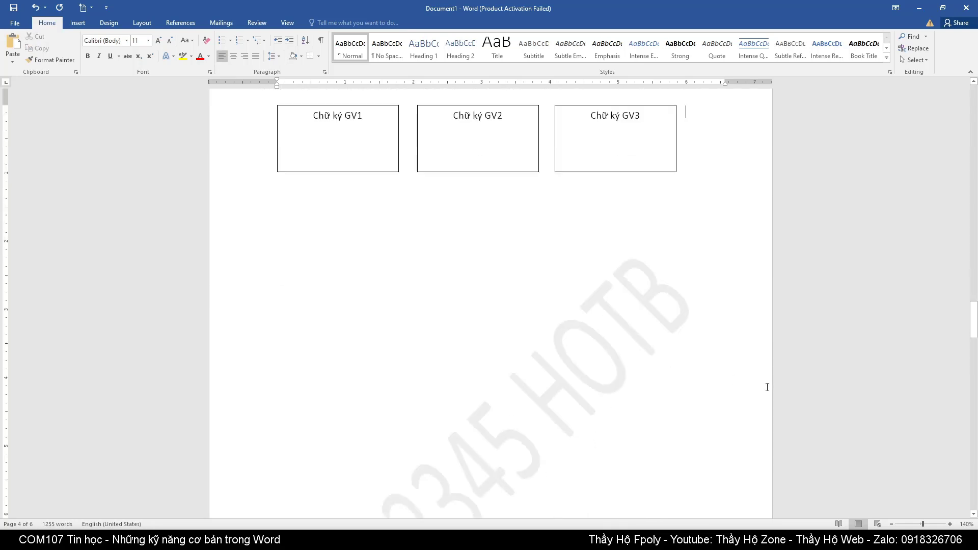
{"action": "key", "text": "Return"}
{"action": "key", "text": "Return"}
{"action": "key", "text": "Return"}
{"action": "key", "text": "Return"}
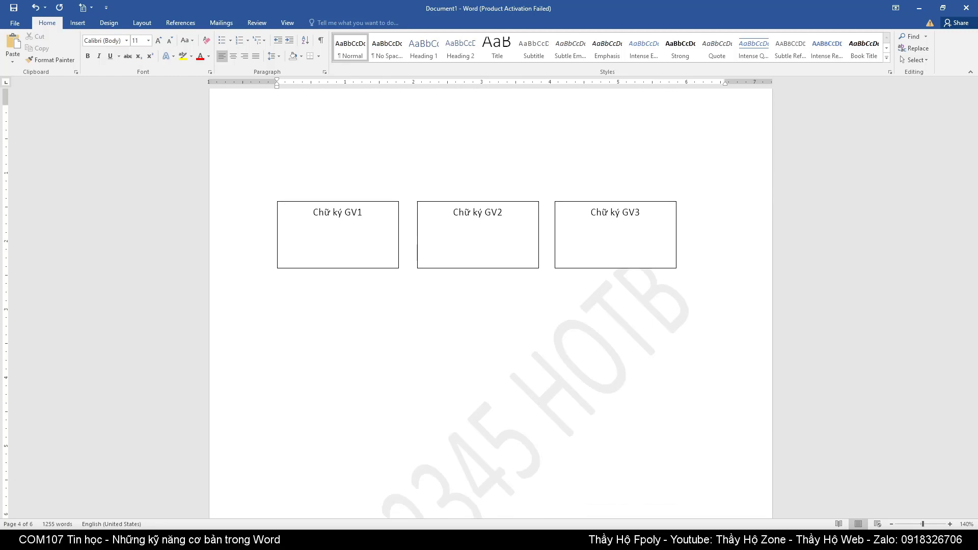
{"action": "scroll", "coordinate": [502, 434], "scroll_direction": "up", "scroll_amount": 2}
{"action": "scroll", "coordinate": [419, 395], "scroll_direction": "up", "scroll_amount": 3}
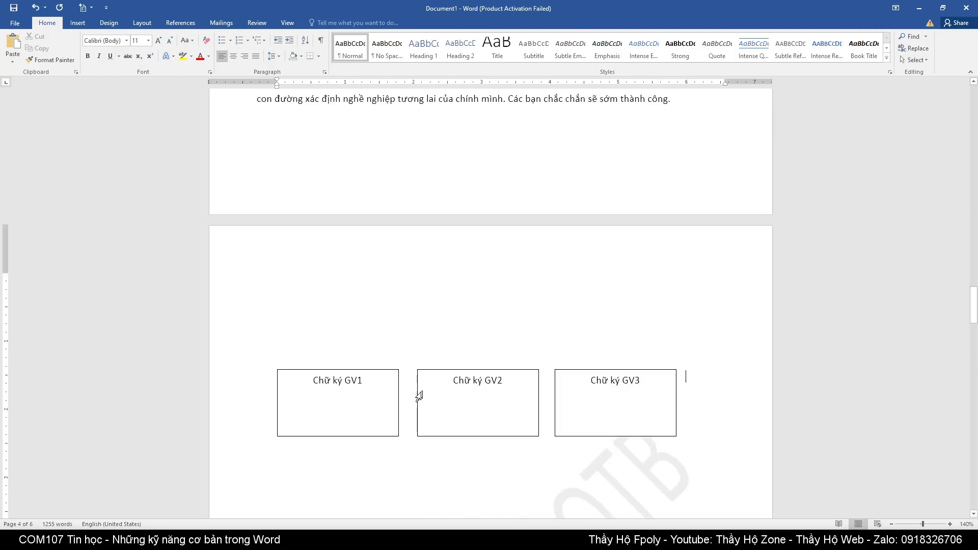
- Select the GV1, GV2 and GV3 boxes together and drag them higher, leaving the line below
{"action": "left_click", "coordinate": [386, 370]}
{"action": "left_click", "coordinate": [489, 370], "text": "shift"}
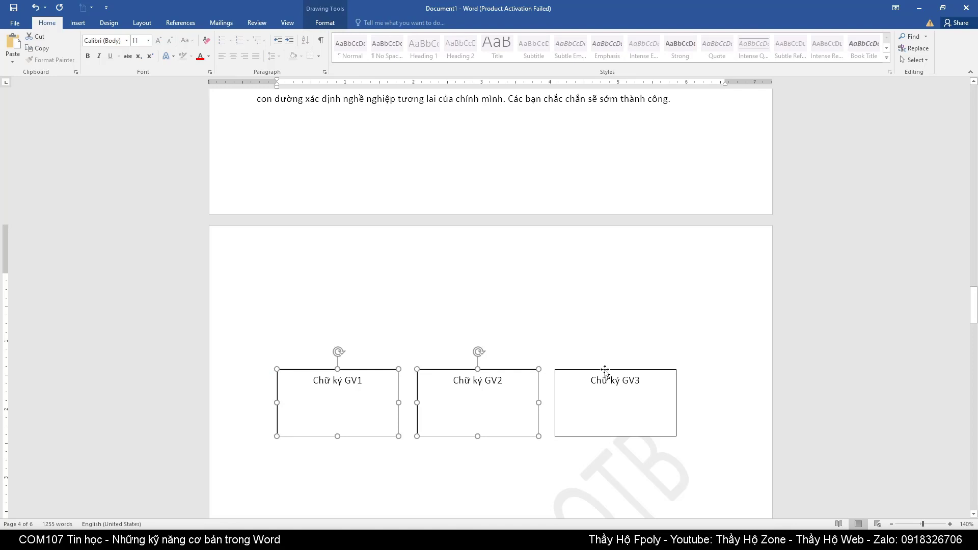
{"action": "left_click", "coordinate": [605, 371], "text": "shift"}
{"action": "left_click_drag", "start_coordinate": [628, 366], "coordinate": [631, 255]}
{"action": "left_click", "coordinate": [312, 376]}
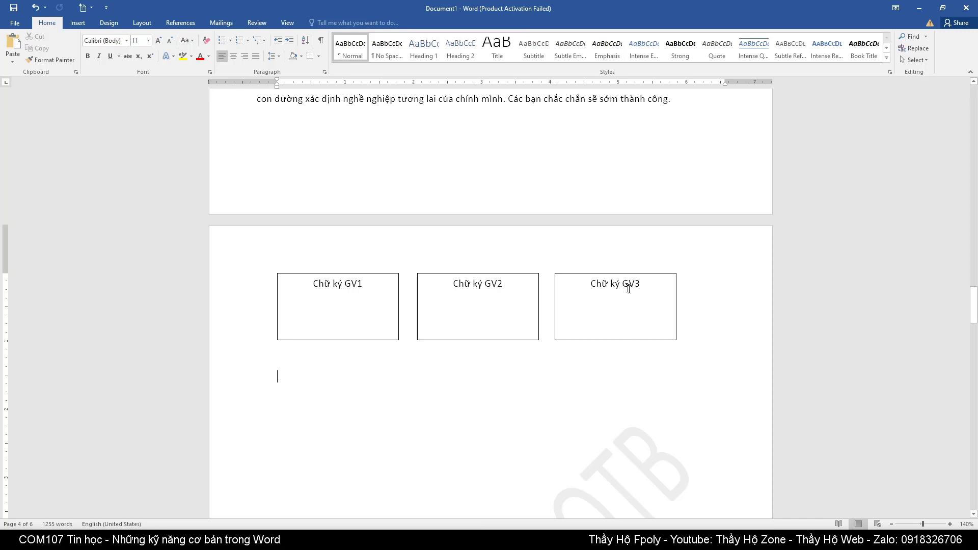
{"action": "scroll", "coordinate": [639, 296], "scroll_direction": "up", "scroll_amount": 2}
{"action": "scroll", "coordinate": [632, 303], "scroll_direction": "up", "scroll_amount": 5}
{"action": "scroll", "coordinate": [621, 313], "scroll_direction": "up", "scroll_amount": 5}
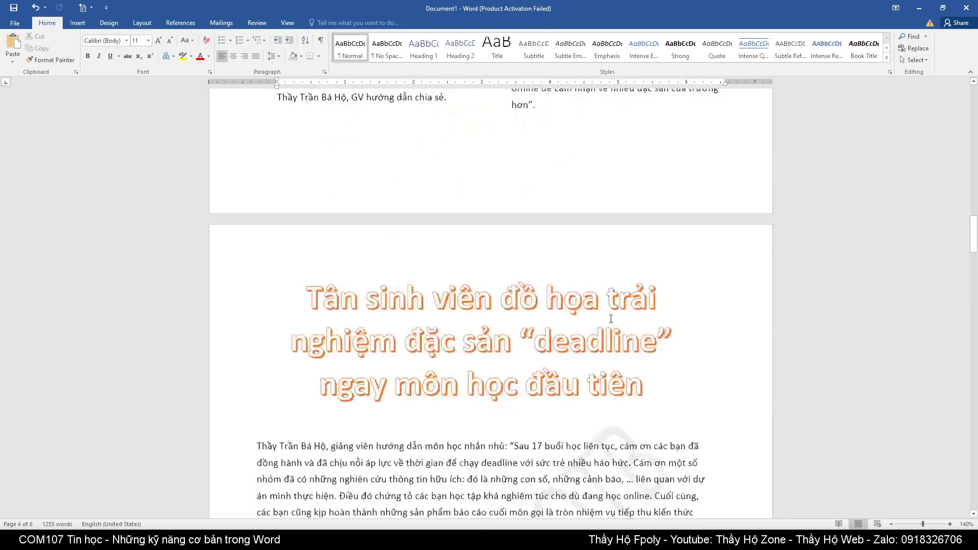
{"action": "scroll", "coordinate": [610, 326], "scroll_direction": "up", "scroll_amount": 2}
{"action": "scroll", "coordinate": [610, 325], "scroll_direction": "down", "scroll_amount": 5}
{"action": "scroll", "coordinate": [612, 326], "scroll_direction": "up", "scroll_amount": 5}
{"action": "scroll", "coordinate": [613, 326], "scroll_direction": "up", "scroll_amount": 5}
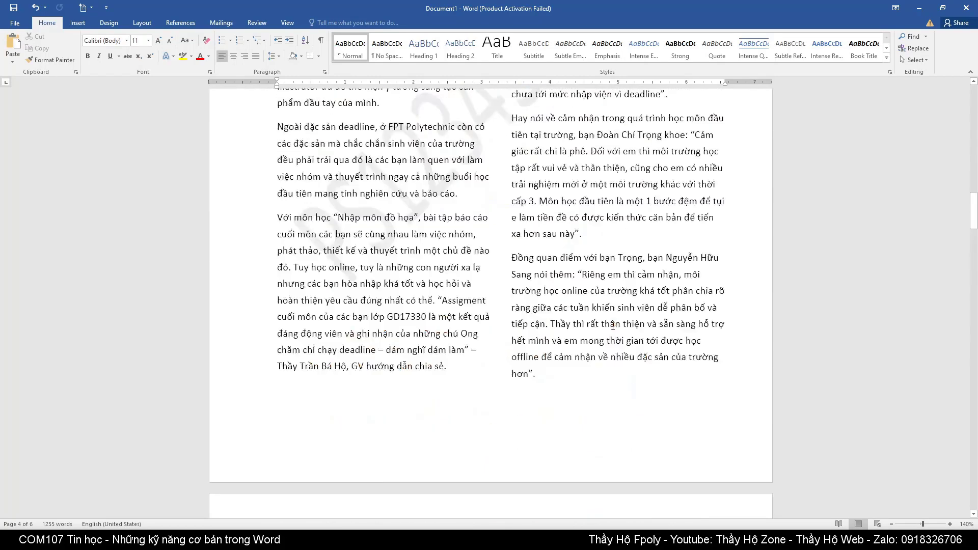
{"action": "scroll", "coordinate": [616, 326], "scroll_direction": "down", "scroll_amount": 7}
{"action": "scroll", "coordinate": [616, 326], "scroll_direction": "down", "scroll_amount": 8}
{"action": "scroll", "coordinate": [625, 322], "scroll_direction": "down", "scroll_amount": 6}
{"action": "scroll", "coordinate": [629, 321], "scroll_direction": "down", "scroll_amount": 4}
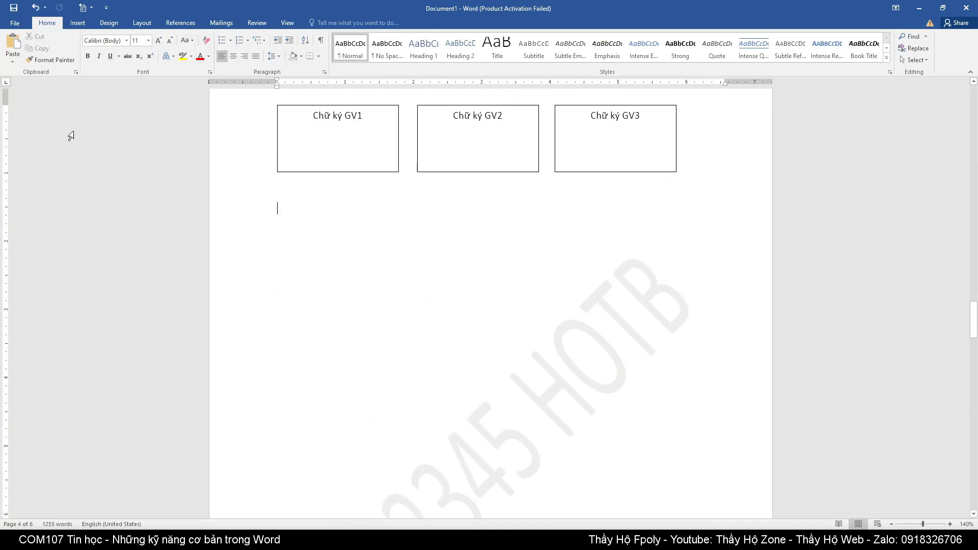
- Add the ps0101_goc skier picture from Downloads under the three signature boxes on page 4
{"action": "left_click", "coordinate": [77, 23]}
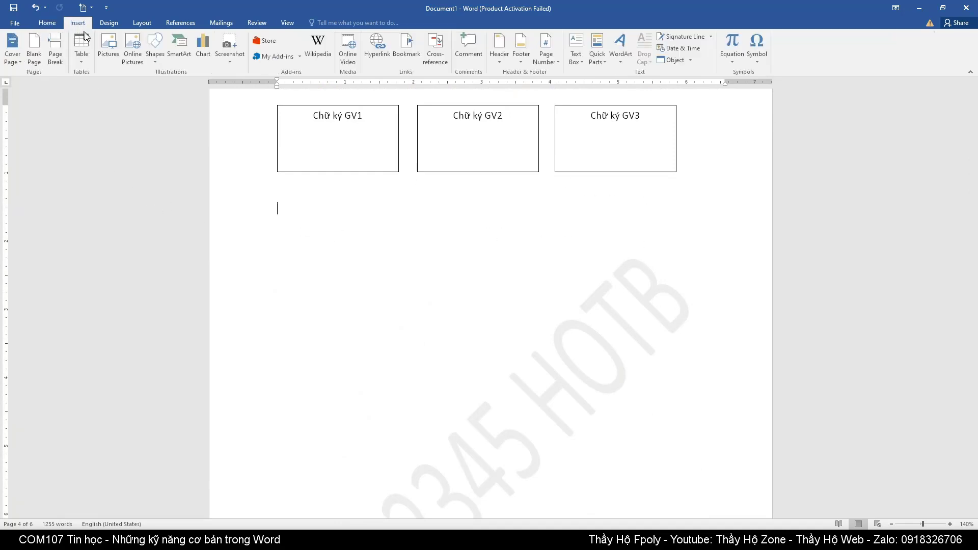
{"action": "left_click", "coordinate": [108, 48]}
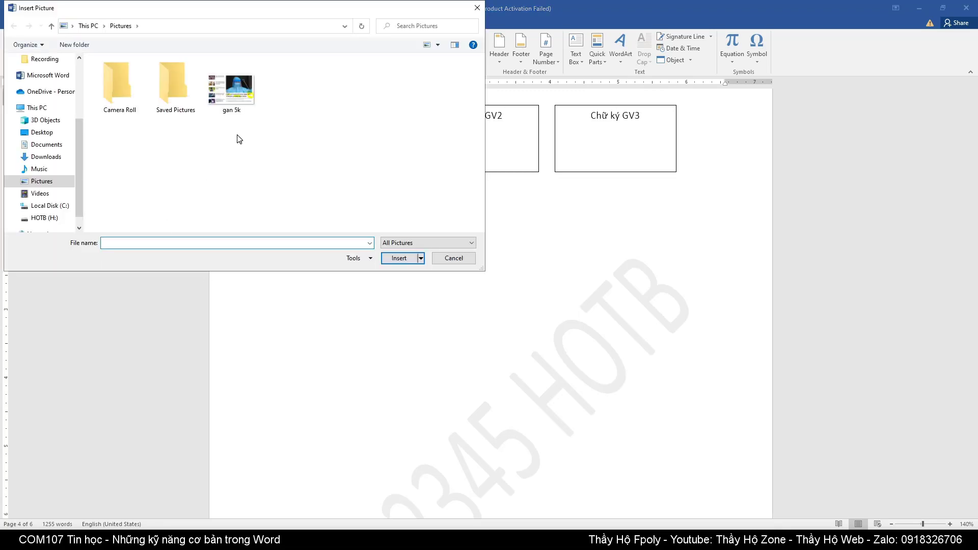
{"action": "mouse_move", "coordinate": [44, 218]}
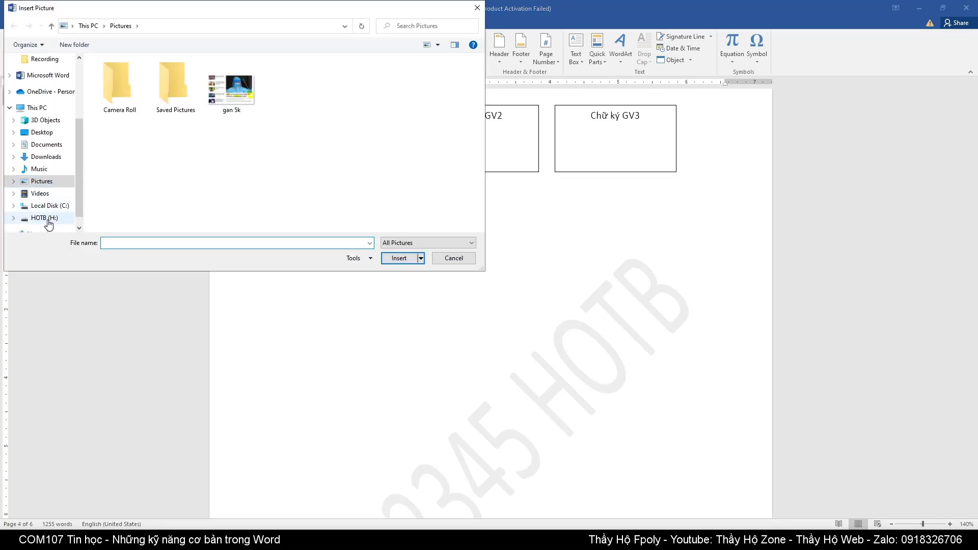
{"action": "left_click", "coordinate": [51, 157]}
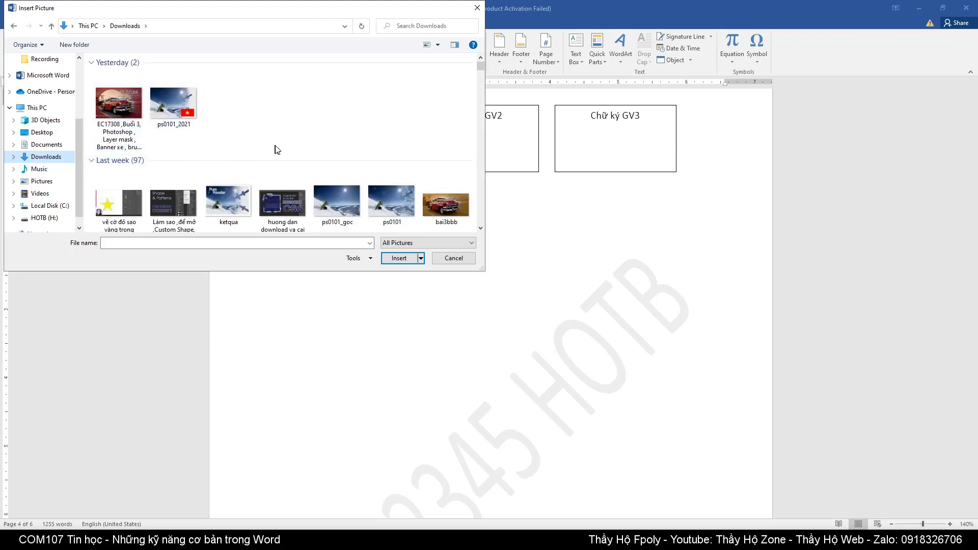
{"action": "double_click", "coordinate": [331, 205]}
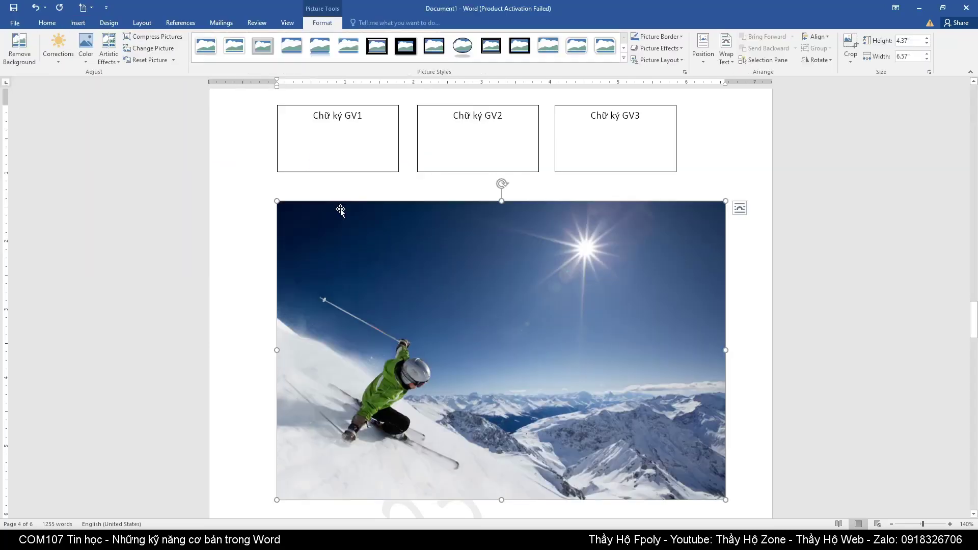
{"action": "scroll", "coordinate": [469, 294], "scroll_direction": "down", "scroll_amount": 1}
{"action": "scroll", "coordinate": [469, 294], "scroll_direction": "down", "scroll_amount": 1}
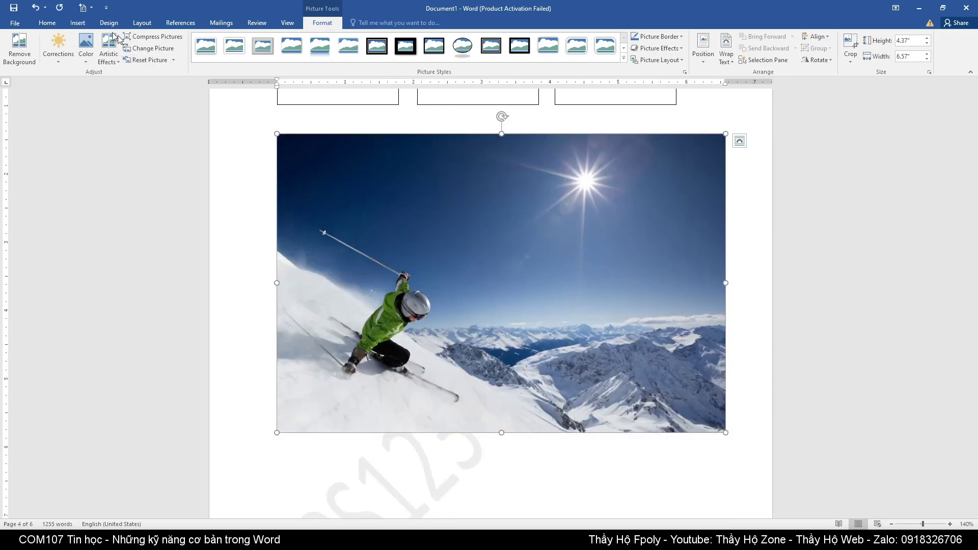
{"action": "left_click", "coordinate": [79, 23]}
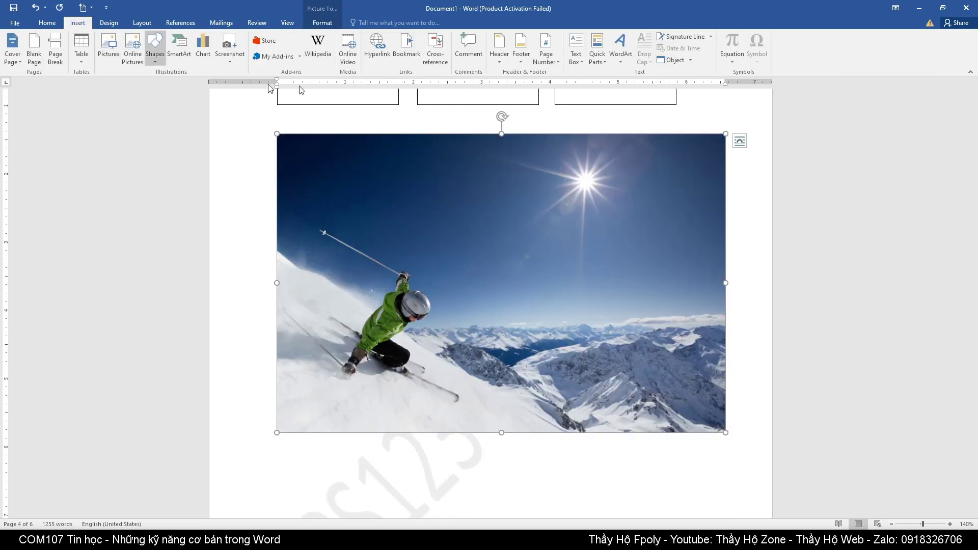
- Place a Simple Text Box just above the skier photo and show the photo's Layout Options
{"action": "left_click", "coordinate": [576, 60]}
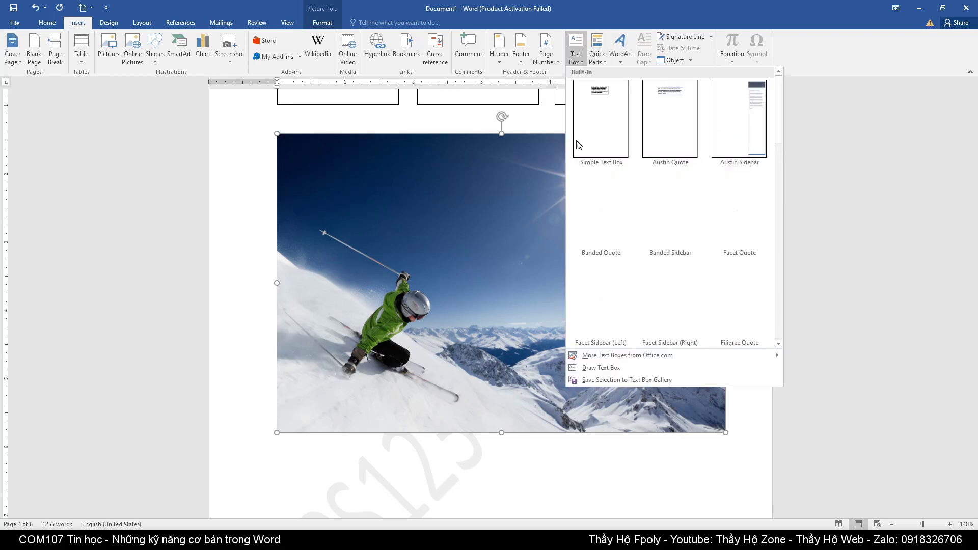
{"action": "left_click", "coordinate": [580, 146]}
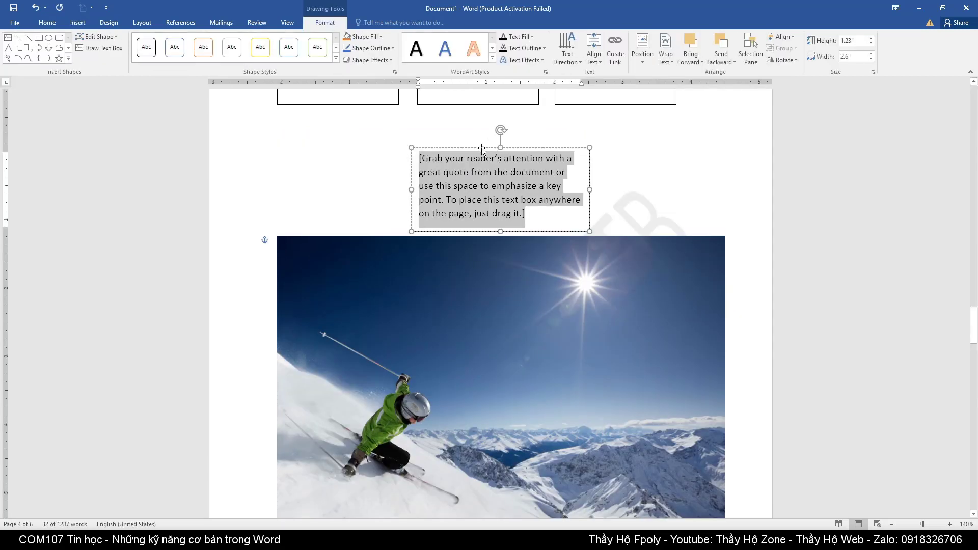
{"action": "left_click", "coordinate": [430, 283]}
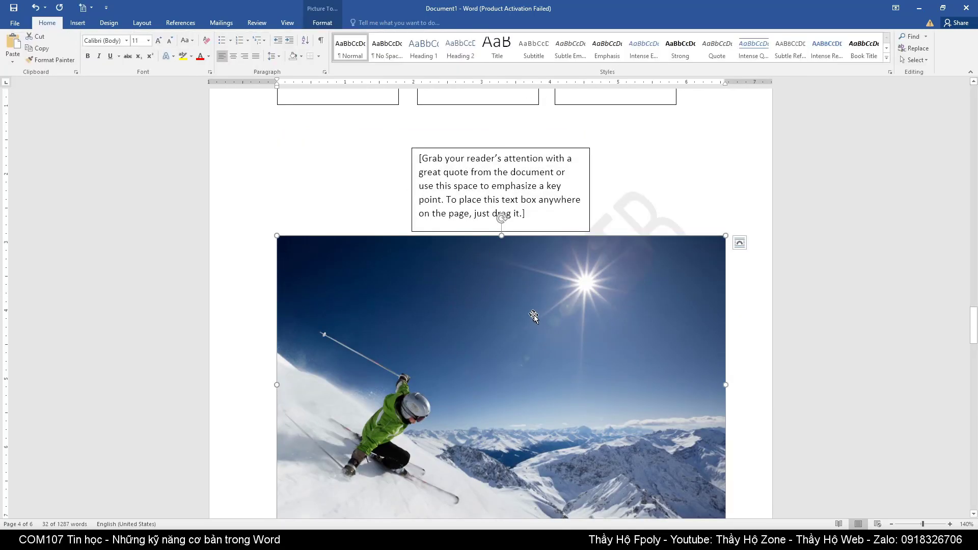
{"action": "left_click", "coordinate": [459, 148]}
{"action": "mouse_move", "coordinate": [458, 149]}
{"action": "left_mouse_down"}
{"action": "mouse_move", "coordinate": [472, 238]}
{"action": "mouse_move", "coordinate": [455, 164]}
{"action": "left_mouse_up"}
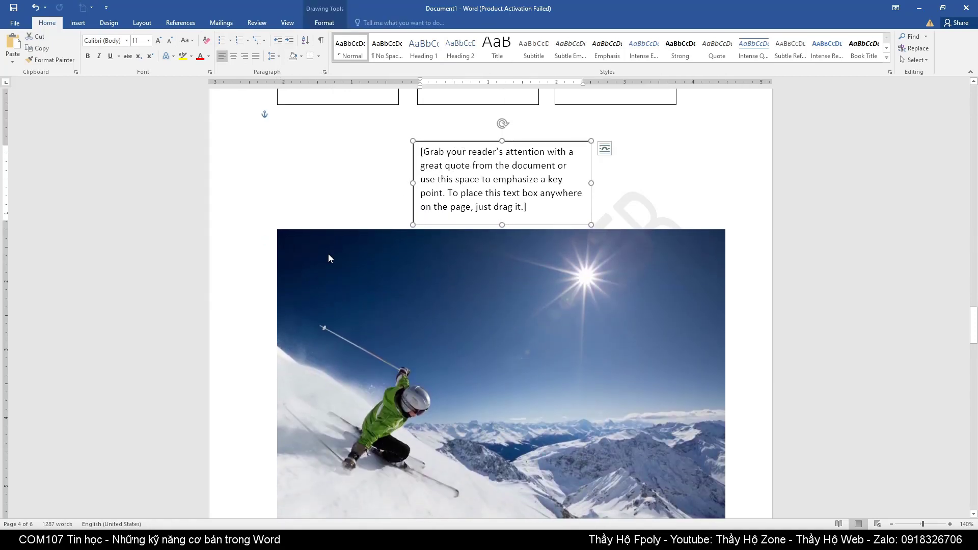
{"action": "left_click", "coordinate": [328, 259]}
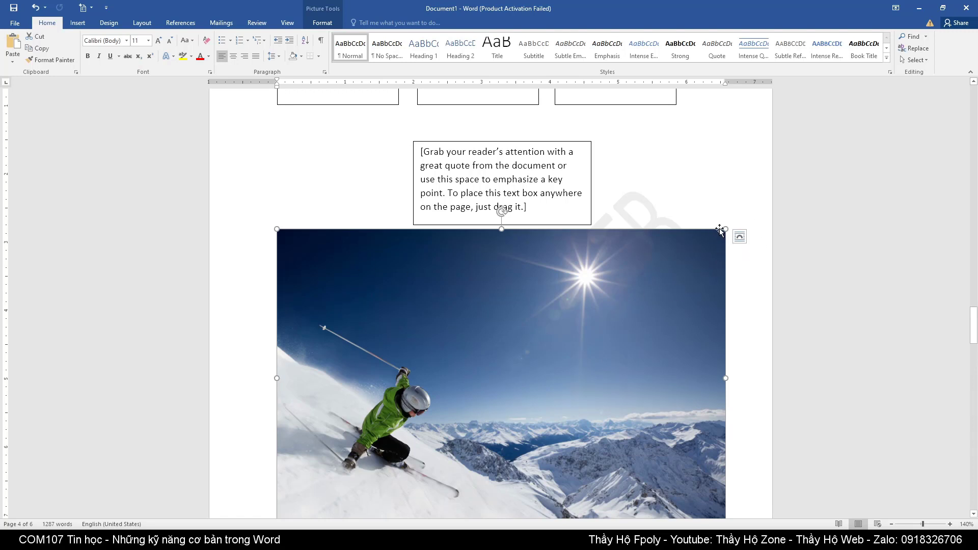
{"action": "left_click", "coordinate": [739, 238]}
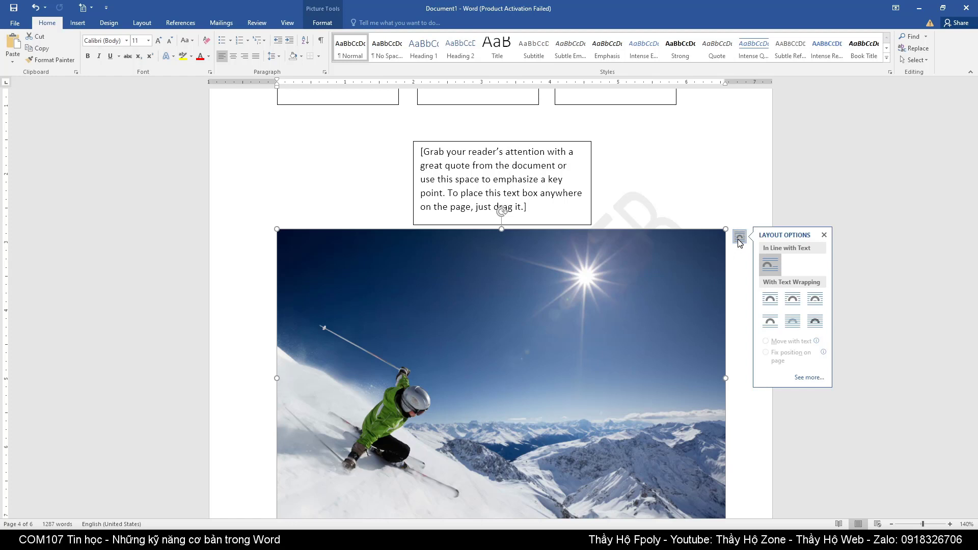
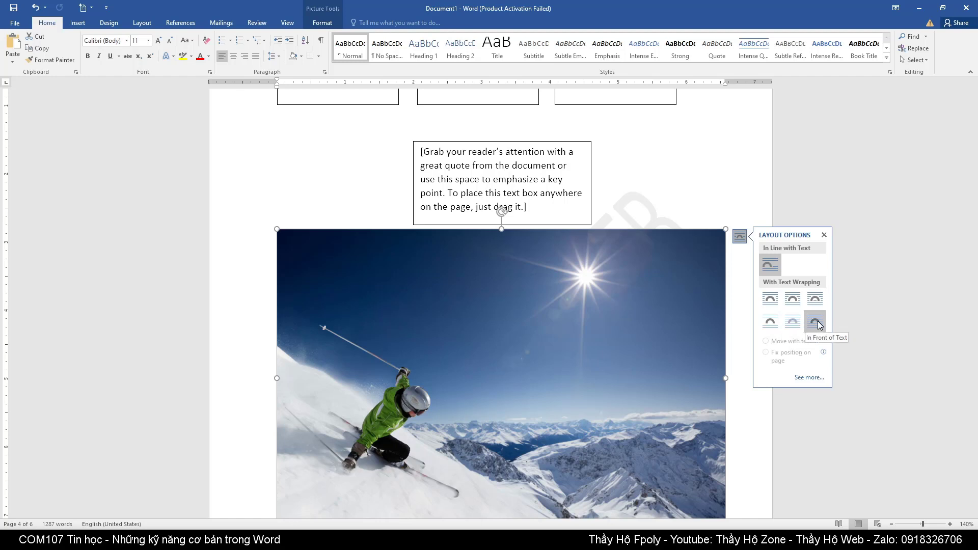
- Put the ski photo behind text, drag the quote box onto it, and select its placeholder text
{"action": "left_click", "coordinate": [792, 321]}
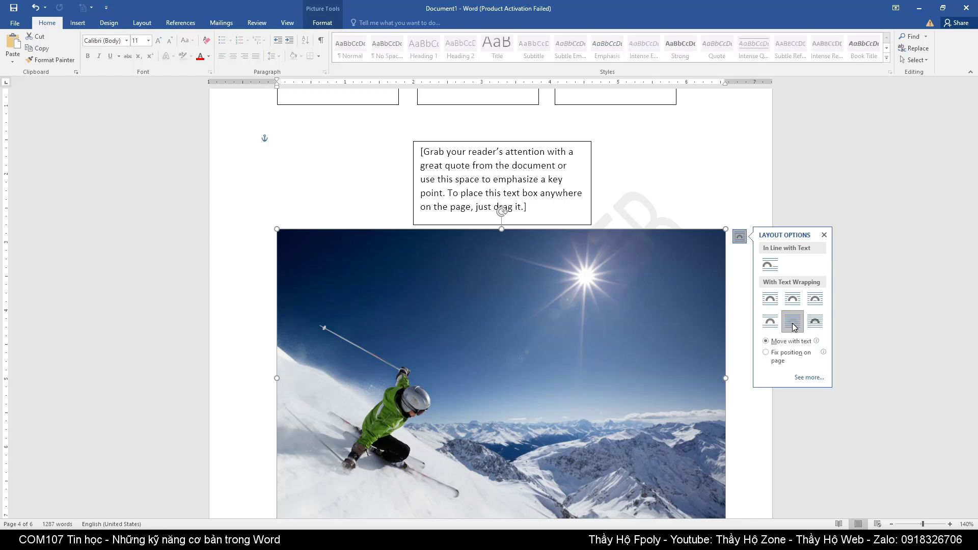
{"action": "left_click", "coordinate": [527, 195]}
{"action": "left_click", "coordinate": [520, 141]}
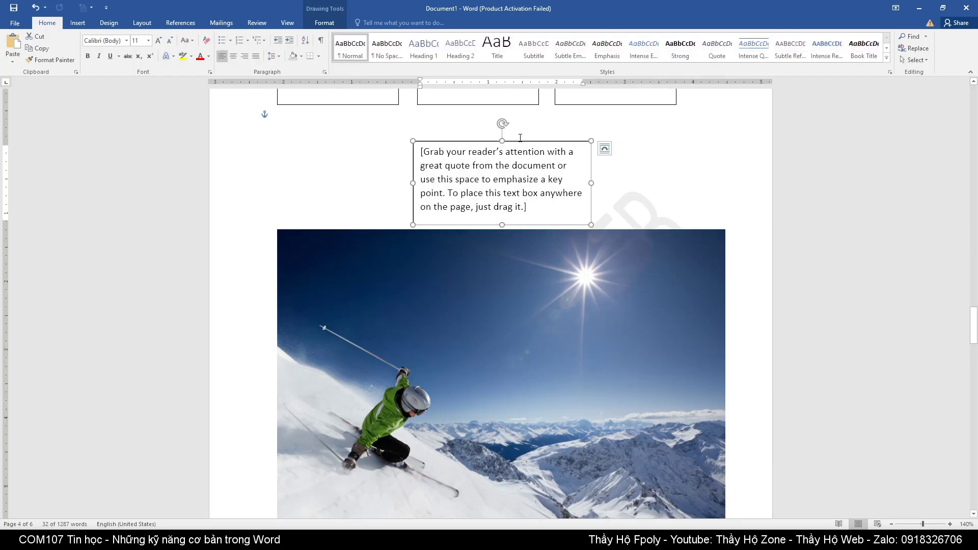
{"action": "mouse_move", "coordinate": [520, 142]}
{"action": "left_mouse_down"}
{"action": "mouse_move", "coordinate": [527, 270]}
{"action": "mouse_move", "coordinate": [510, 262]}
{"action": "left_mouse_up"}
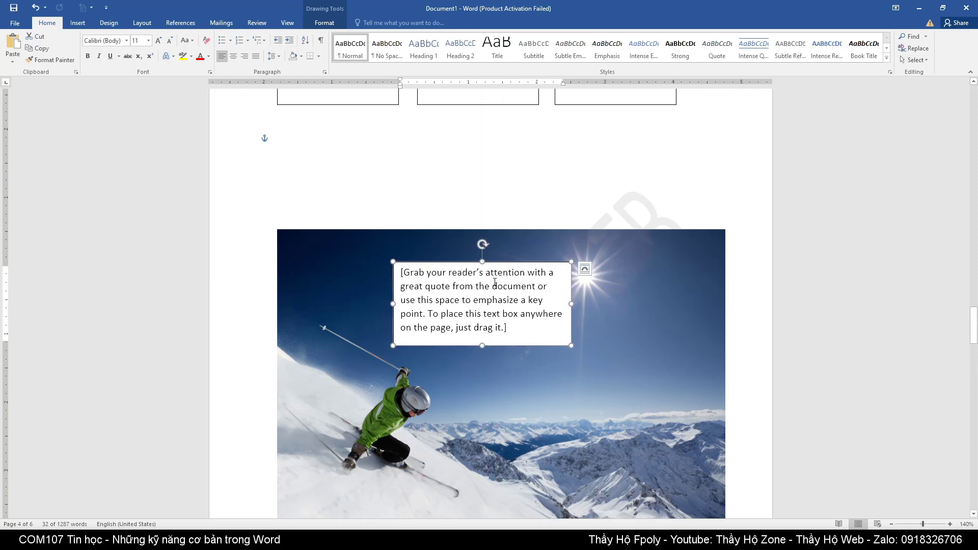
{"action": "left_click", "coordinate": [530, 296]}
- Enter 'Trượt tuyết' in the box and format it yellow, 24 pt, UTM Bebas
{"action": "type", "text": "Trư"}
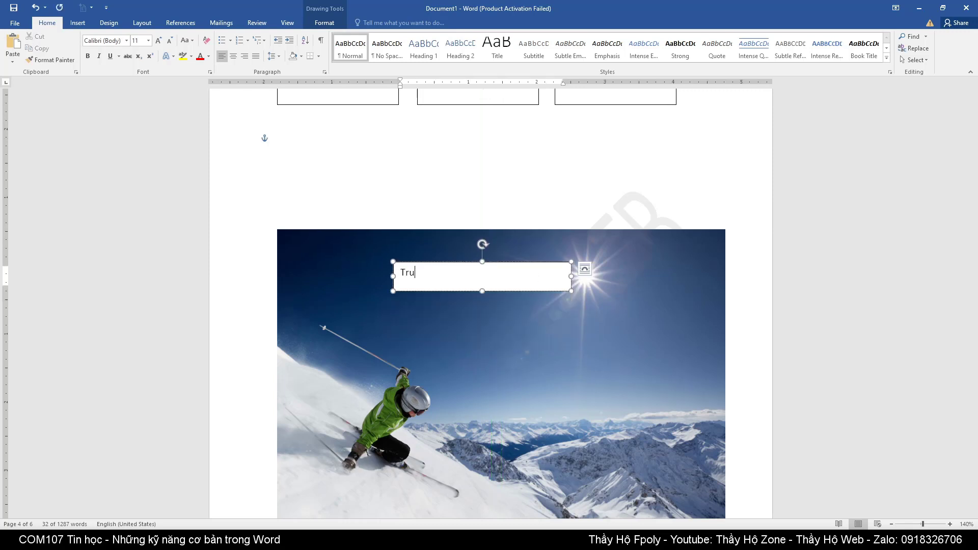
{"action": "type", "text": "ợt tuyeết"}
{"action": "triple_click", "coordinate": [435, 274]}
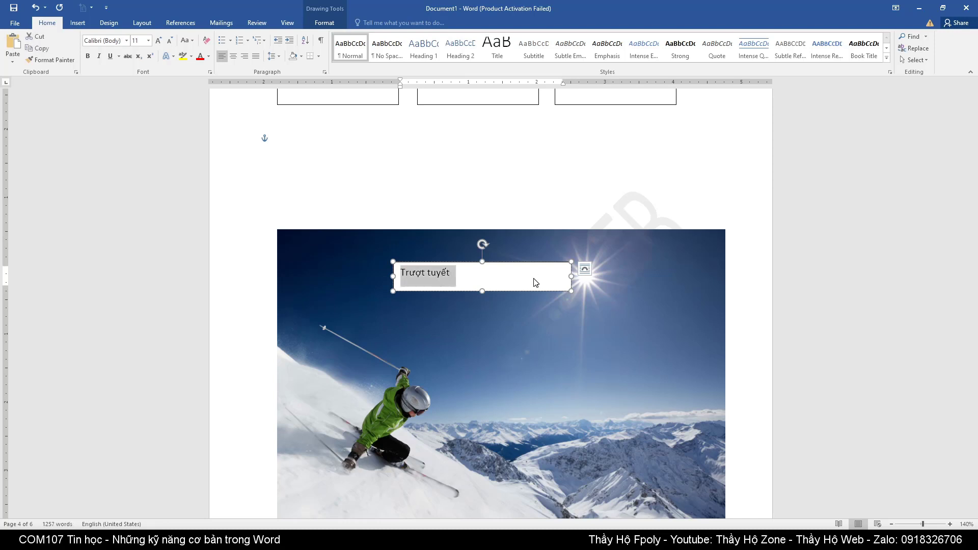
{"action": "left_click", "coordinate": [200, 56]}
{"action": "left_click", "coordinate": [208, 56]}
{"action": "left_click", "coordinate": [226, 148]}
{"action": "left_click", "coordinate": [148, 40]}
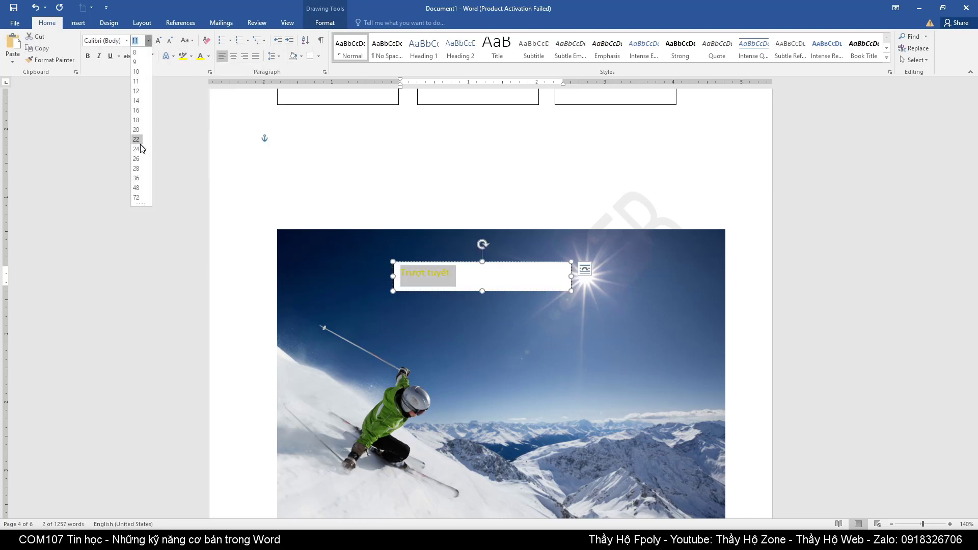
{"action": "left_click", "coordinate": [138, 141]}
{"action": "left_click", "coordinate": [127, 40]}
{"action": "left_click", "coordinate": [109, 114]}
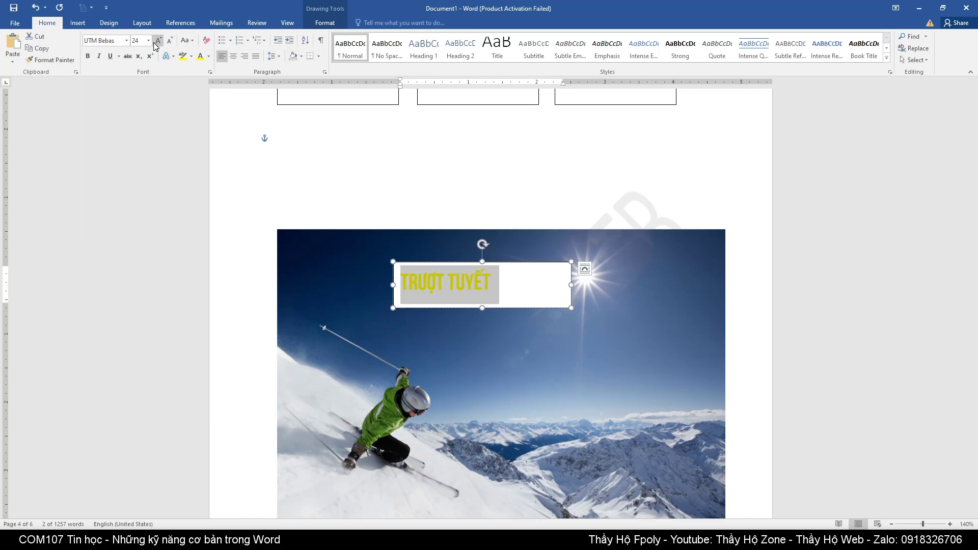
- Open Format Shape for the title text box
{"action": "left_click", "coordinate": [585, 322]}
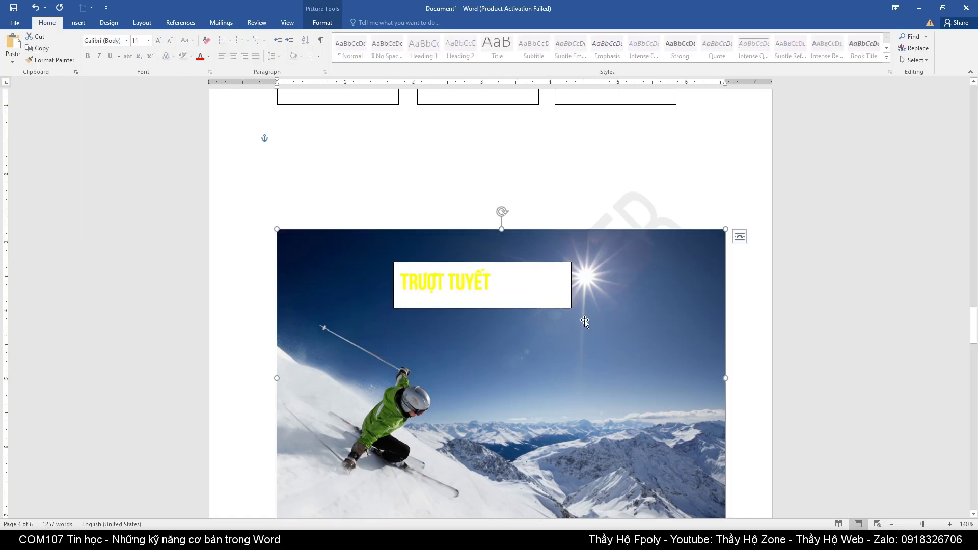
{"action": "left_click", "coordinate": [529, 308]}
{"action": "right_click", "coordinate": [528, 305]}
{"action": "left_click", "coordinate": [565, 490]}
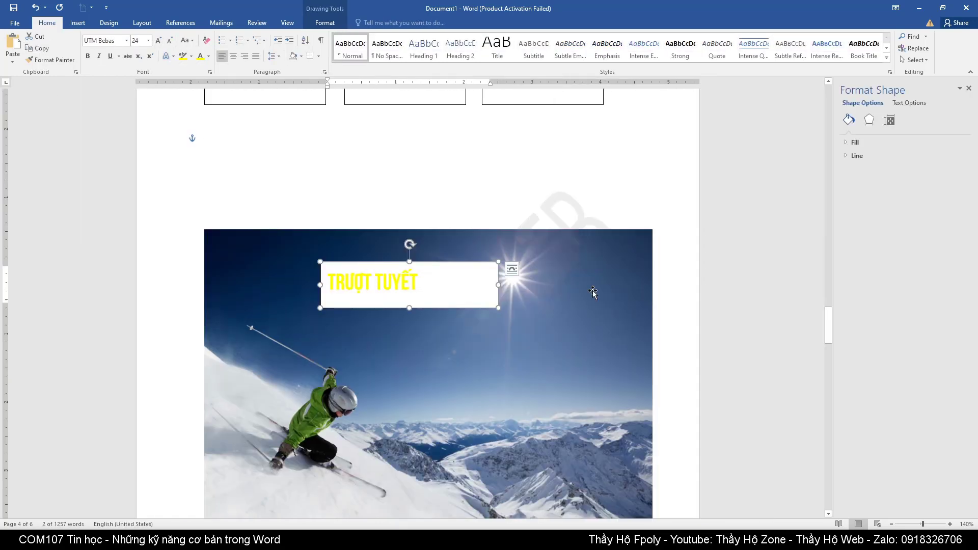
- Give the title box No fill and No line
{"action": "left_click", "coordinate": [855, 143]}
{"action": "left_click", "coordinate": [855, 157]}
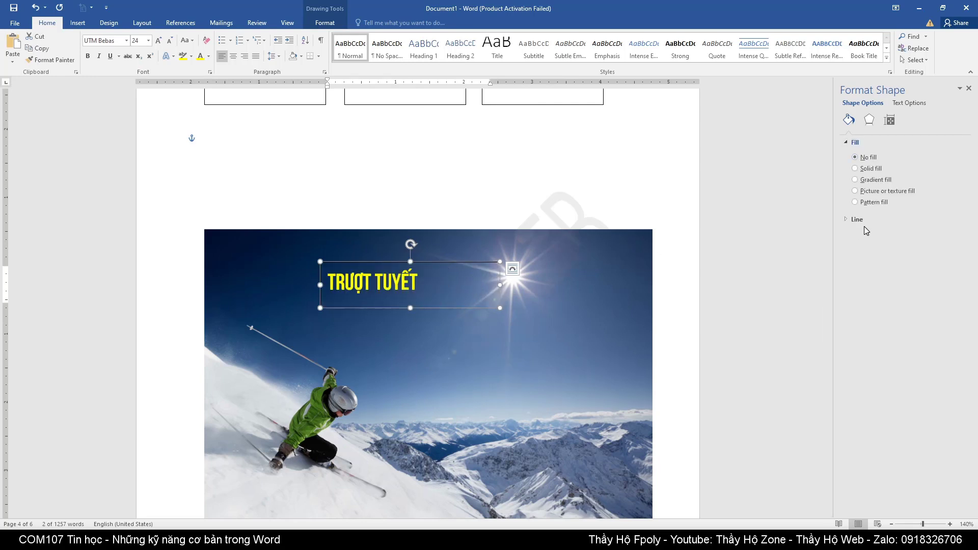
{"action": "left_click", "coordinate": [847, 219]}
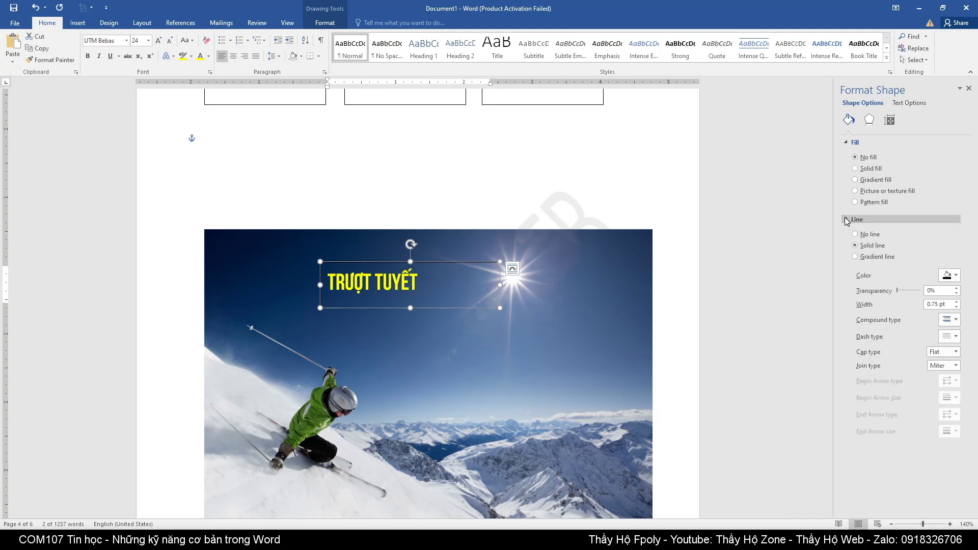
{"action": "left_click", "coordinate": [868, 235]}
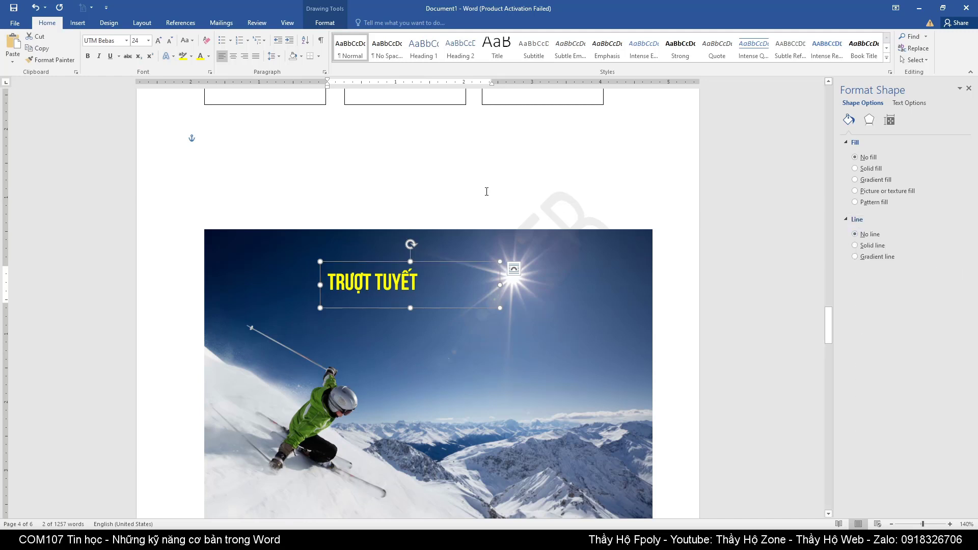
- Move the title box to the photo's upper left and make it narrower
{"action": "left_click", "coordinate": [383, 282]}
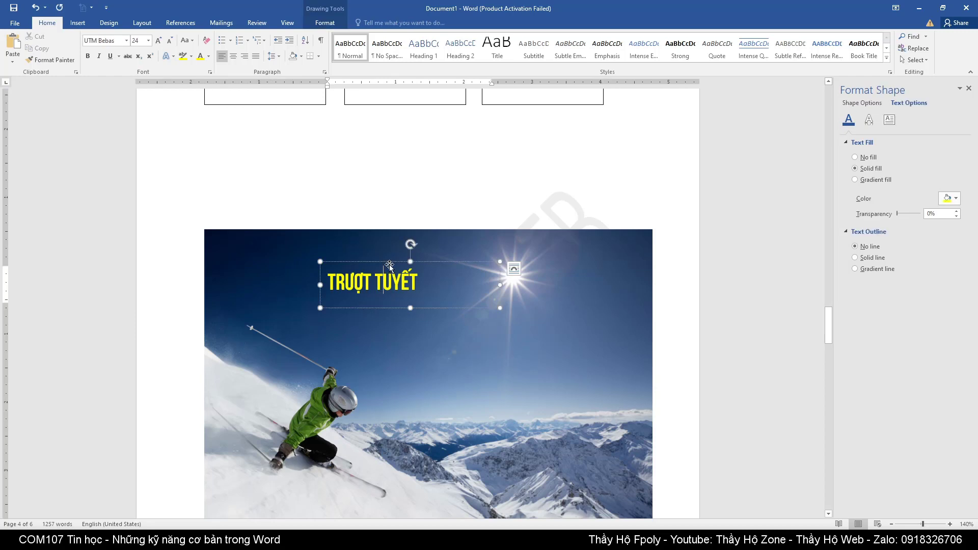
{"action": "left_click_drag", "start_coordinate": [389, 264], "coordinate": [300, 248]}
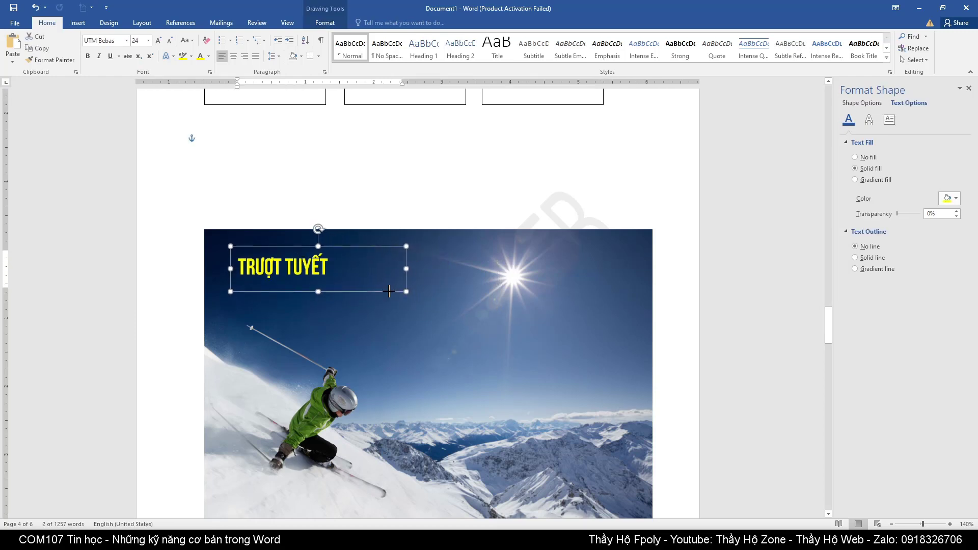
{"action": "left_click_drag", "start_coordinate": [390, 291], "coordinate": [340, 287]}
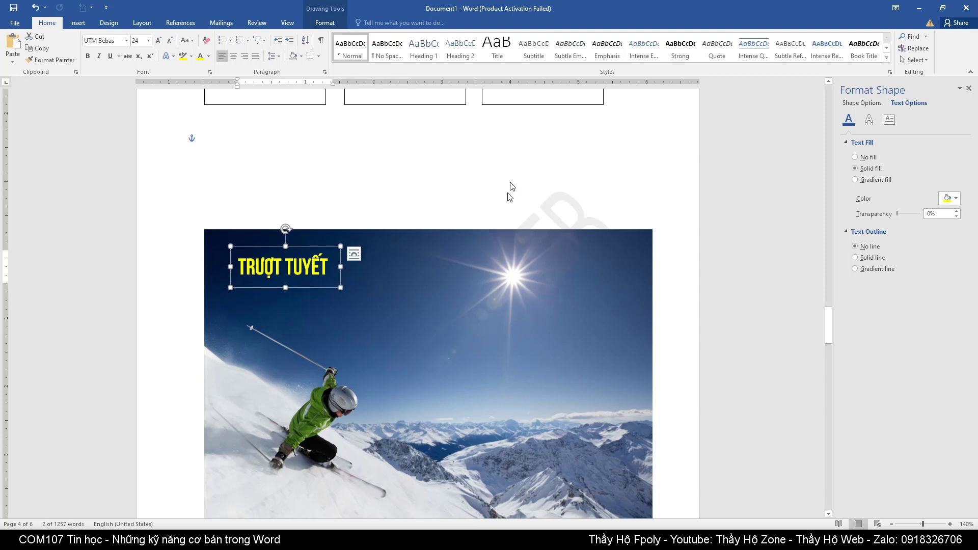
- Select the ski photo and show its Layout Options wrapping choices
{"action": "left_click", "coordinate": [594, 307]}
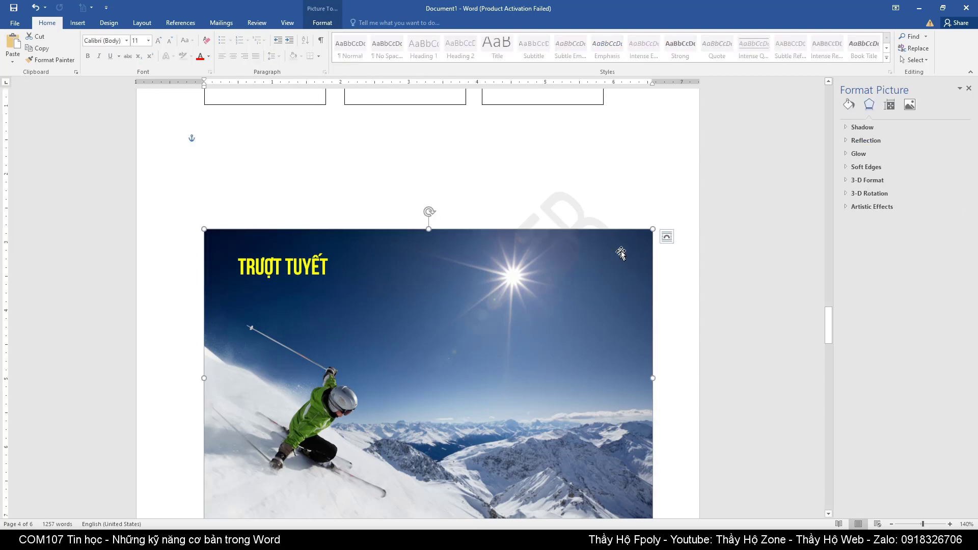
{"action": "left_click", "coordinate": [667, 237]}
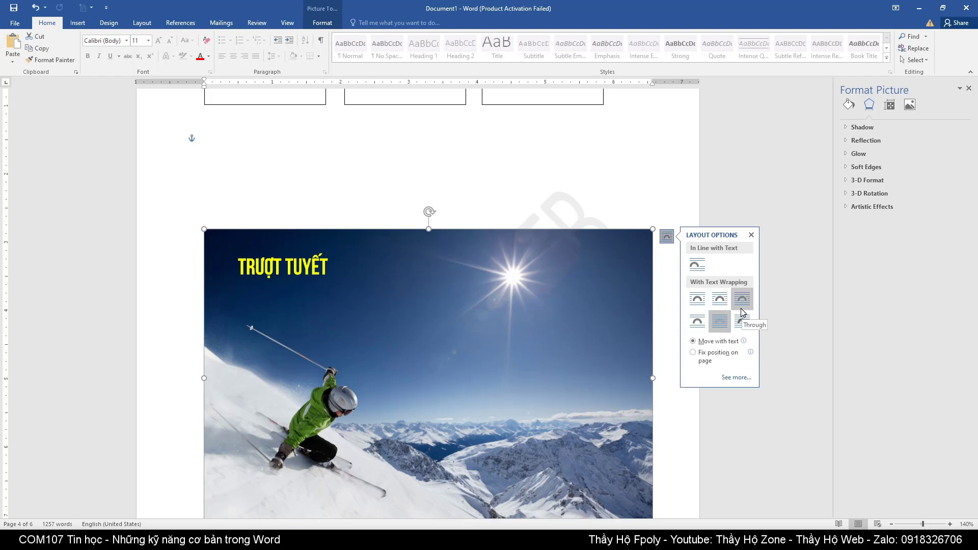
- Drag the ski photo up below the signature boxes, then reselect it
{"action": "left_click", "coordinate": [312, 267]}
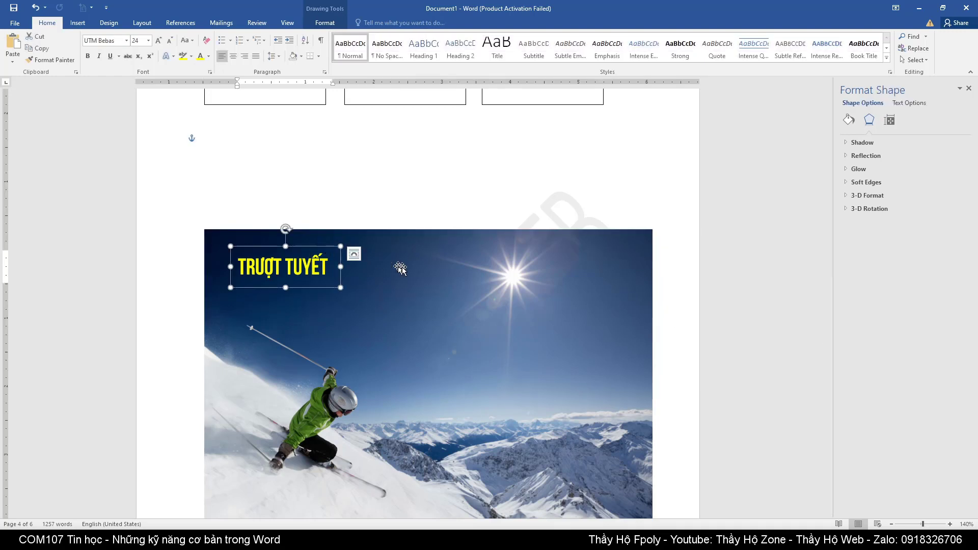
{"action": "mouse_move", "coordinate": [448, 310]}
{"action": "left_mouse_down"}
{"action": "mouse_move", "coordinate": [443, 231]}
{"action": "mouse_move", "coordinate": [453, 206]}
{"action": "left_mouse_up"}
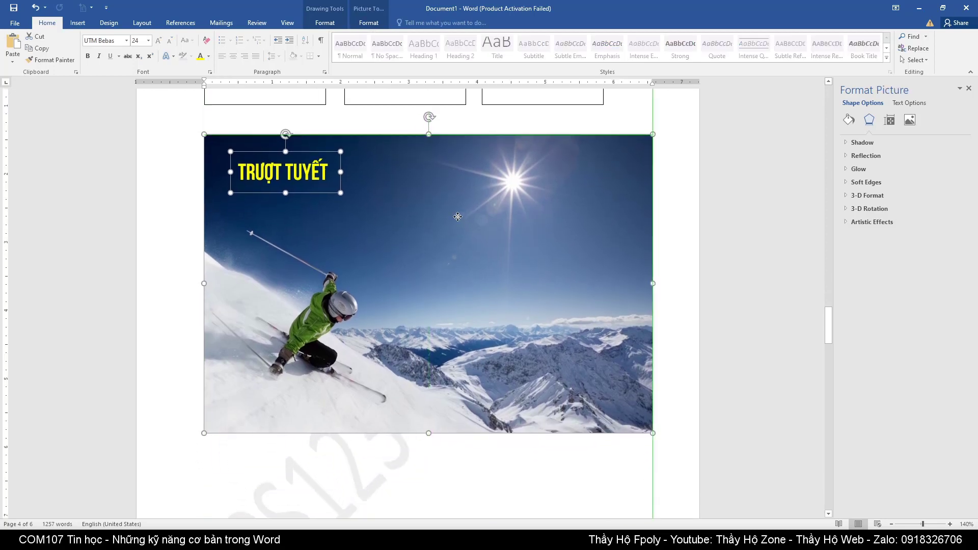
{"action": "left_click", "coordinate": [681, 239]}
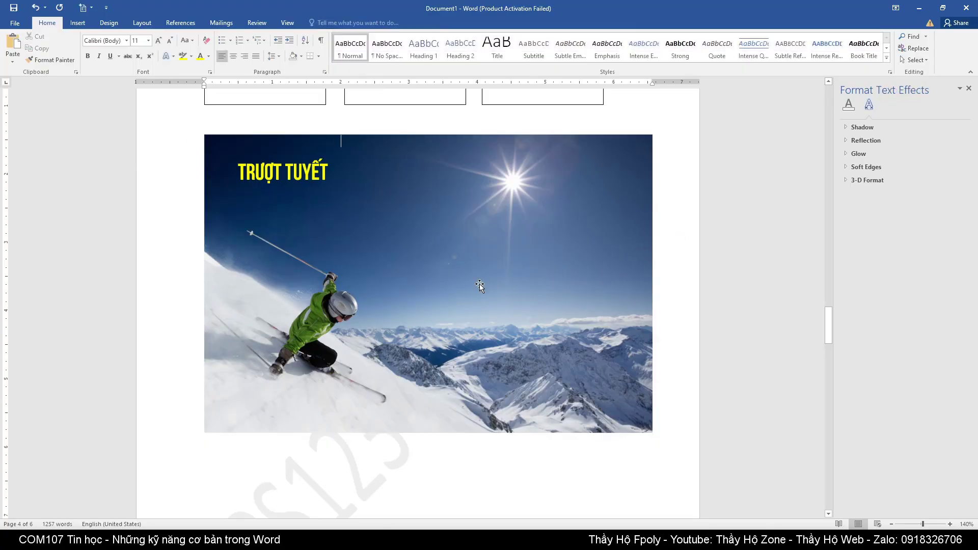
{"action": "left_click", "coordinate": [510, 265]}
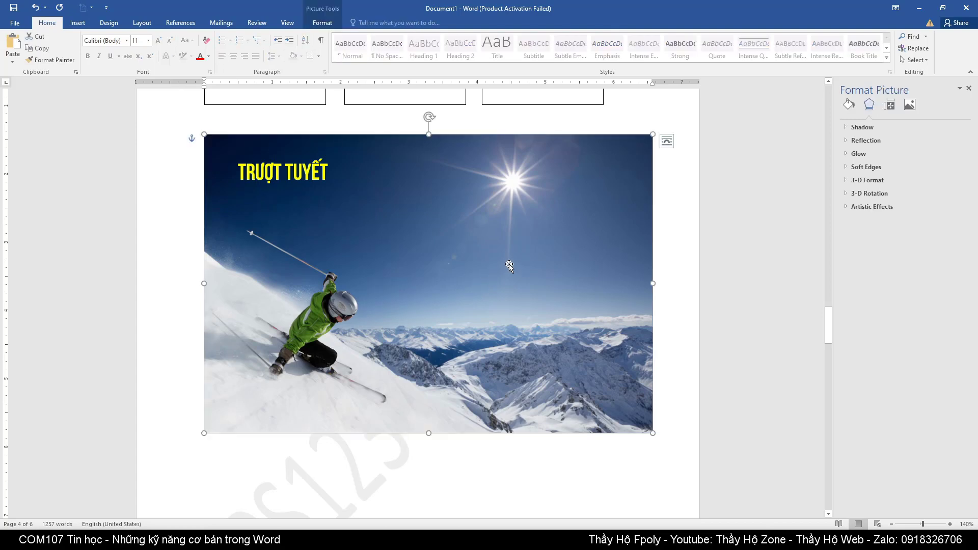
- Apply the oval framed picture style to the ski photo and shift the title onto the oval
{"action": "left_click", "coordinate": [323, 23]}
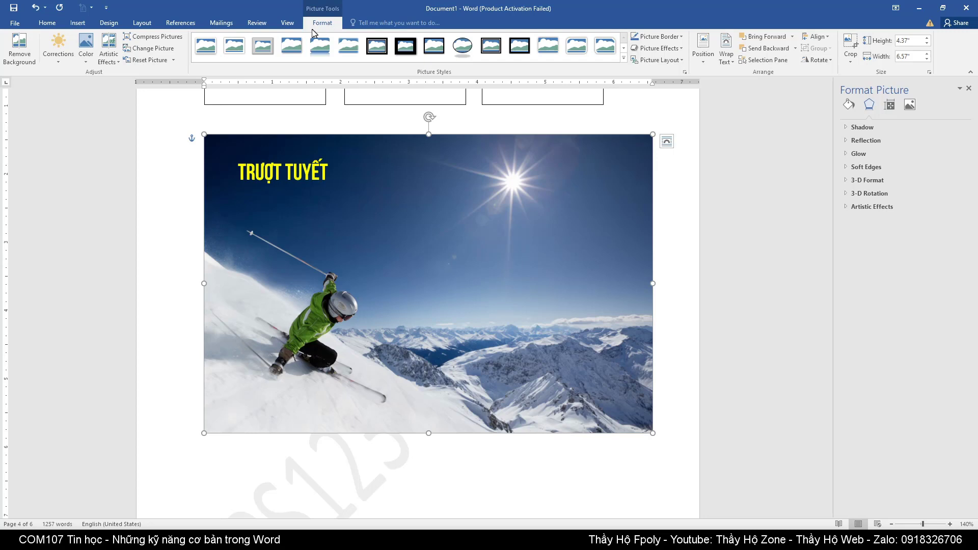
{"action": "left_click", "coordinate": [462, 51]}
{"action": "left_click", "coordinate": [624, 60]}
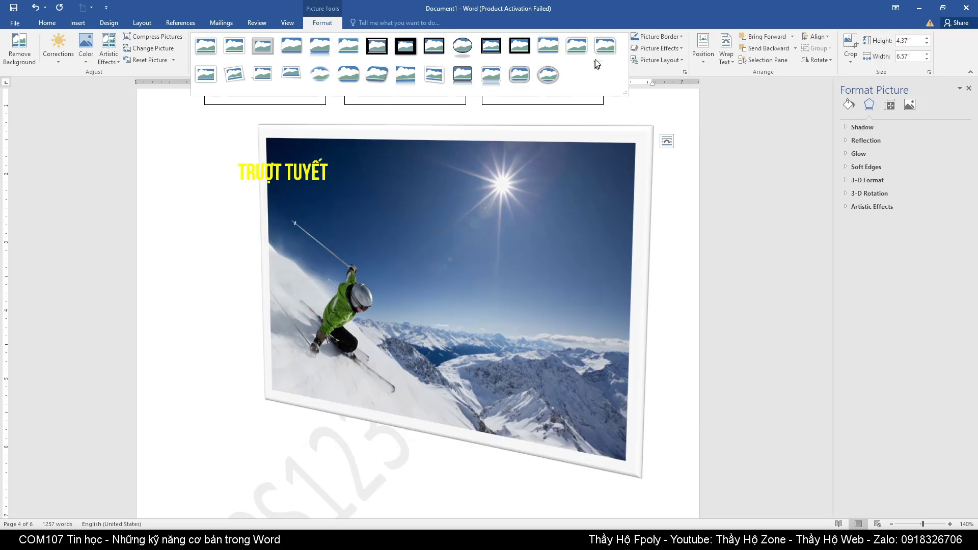
{"action": "left_click", "coordinate": [600, 49]}
{"action": "left_click", "coordinate": [624, 60]}
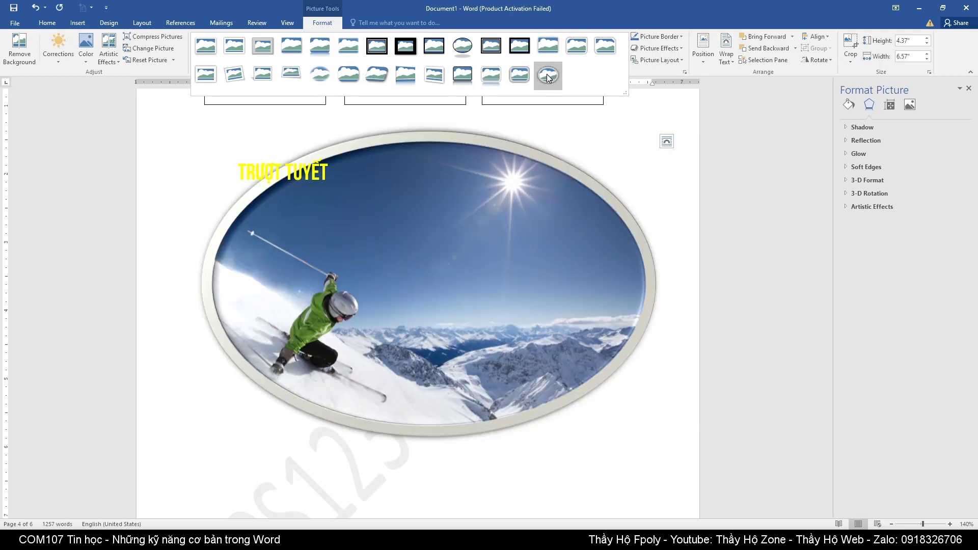
{"action": "left_click", "coordinate": [548, 78]}
{"action": "left_click", "coordinate": [308, 176]}
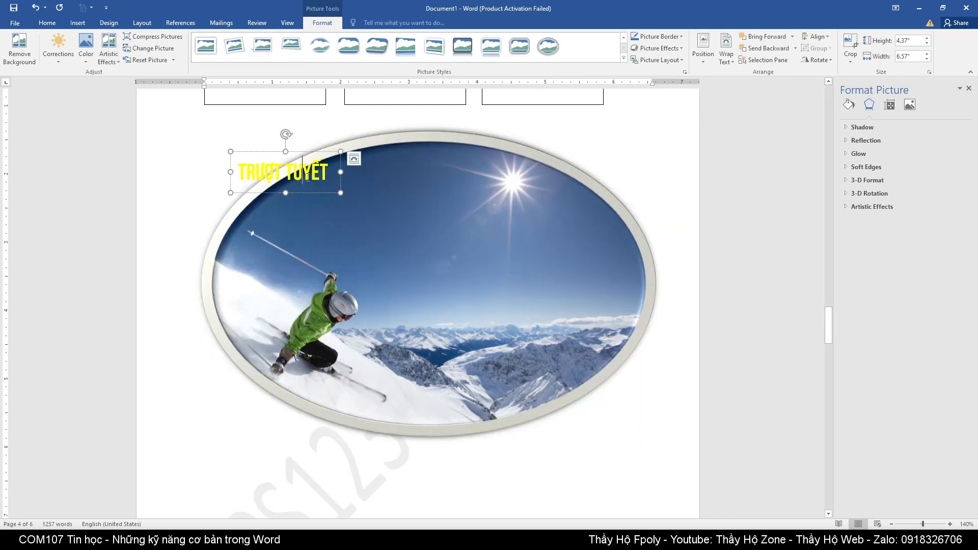
{"action": "left_click_drag", "start_coordinate": [320, 193], "coordinate": [401, 213]}
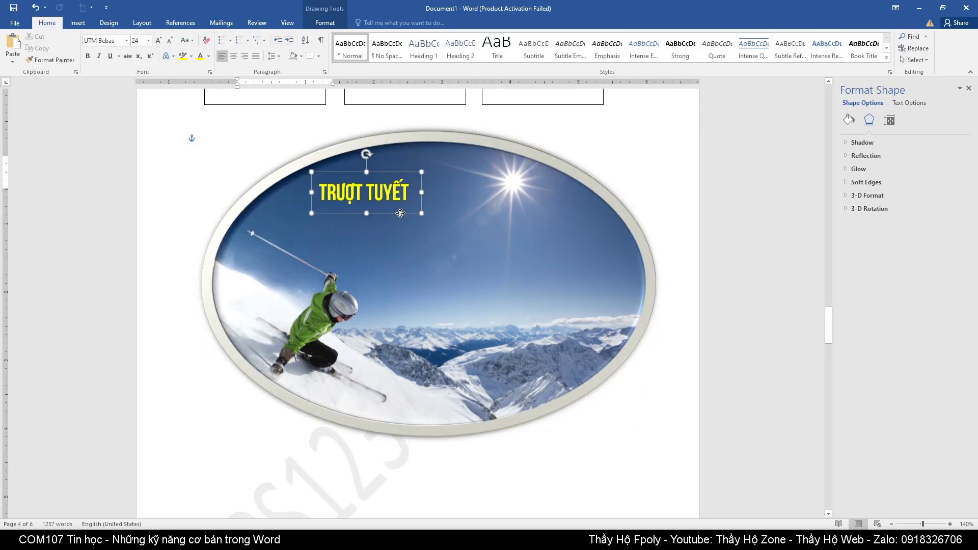
- Drag the oval ski photo with its title up toward the top of the page
{"action": "scroll", "coordinate": [494, 259], "scroll_direction": "up", "scroll_amount": 3}
{"action": "scroll", "coordinate": [496, 259], "scroll_direction": "up", "scroll_amount": 3}
{"action": "scroll", "coordinate": [496, 260], "scroll_direction": "up", "scroll_amount": 3}
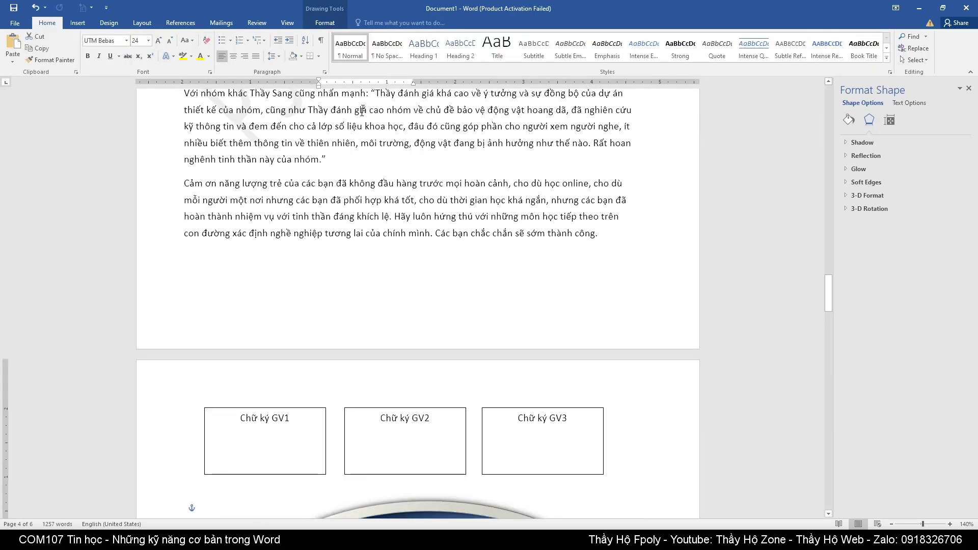
{"action": "scroll", "coordinate": [410, 262], "scroll_direction": "down", "scroll_amount": 5}
{"action": "scroll", "coordinate": [411, 261], "scroll_direction": "down", "scroll_amount": 1}
{"action": "left_click", "coordinate": [476, 295]}
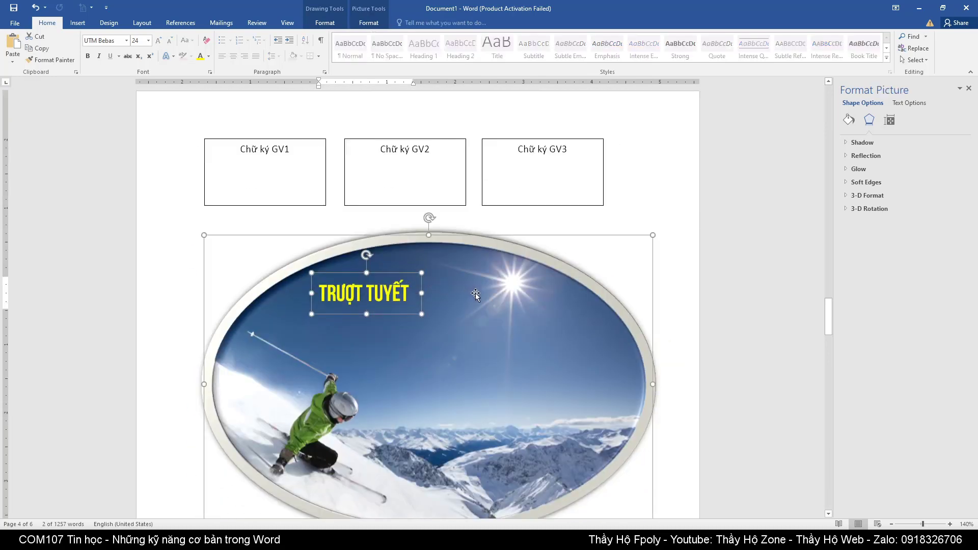
{"action": "scroll", "coordinate": [475, 295], "scroll_direction": "up", "scroll_amount": 2}
{"action": "left_click_drag", "start_coordinate": [496, 392], "coordinate": [481, 136]}
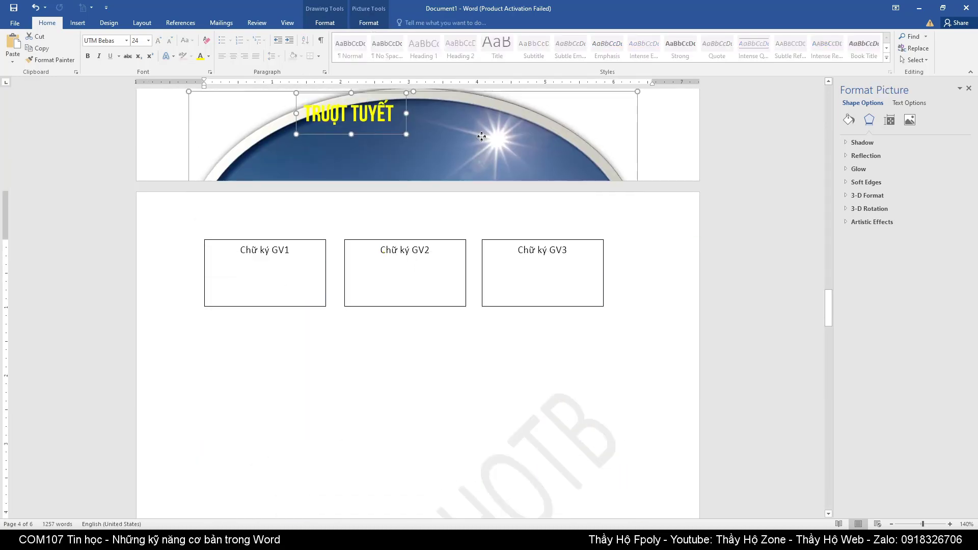
{"action": "scroll", "coordinate": [481, 137], "scroll_direction": "up", "scroll_amount": 2}
{"action": "scroll", "coordinate": [481, 136], "scroll_direction": "up", "scroll_amount": 3}
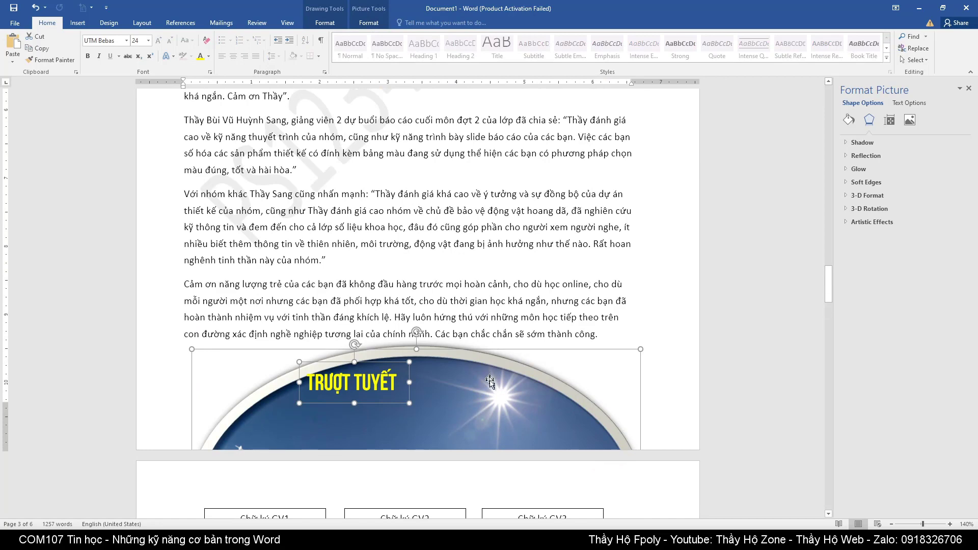
{"action": "mouse_move", "coordinate": [489, 381]}
{"action": "left_mouse_down"}
{"action": "mouse_move", "coordinate": [553, 136]}
{"action": "mouse_move", "coordinate": [524, 136]}
{"action": "left_mouse_up"}
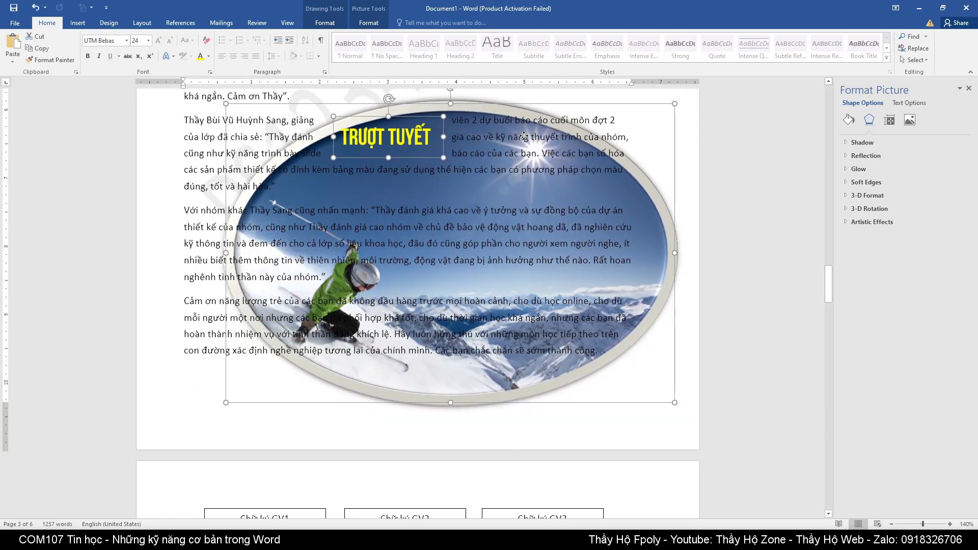
- Shrink the ski picture from a corner and shift it lower on the page
{"action": "left_click", "coordinate": [739, 213]}
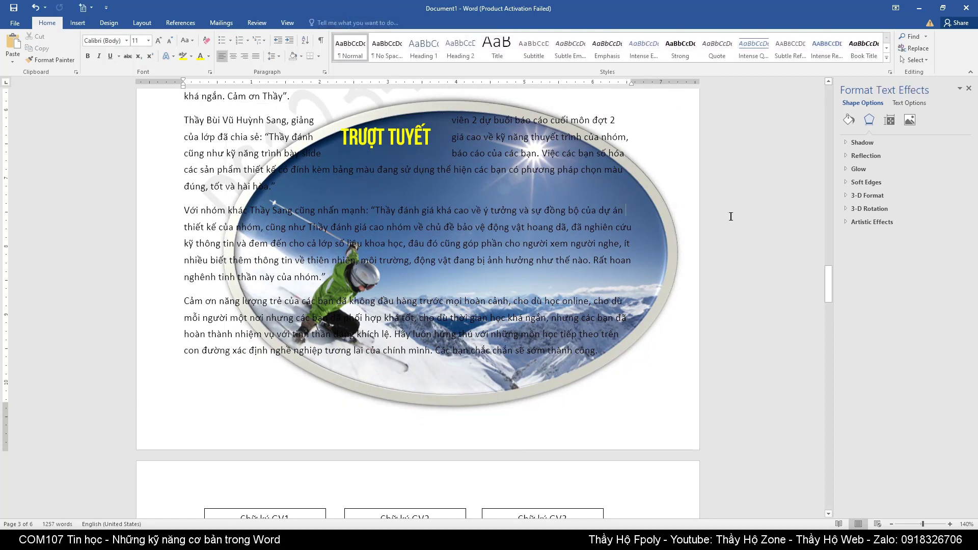
{"action": "left_click", "coordinate": [669, 229]}
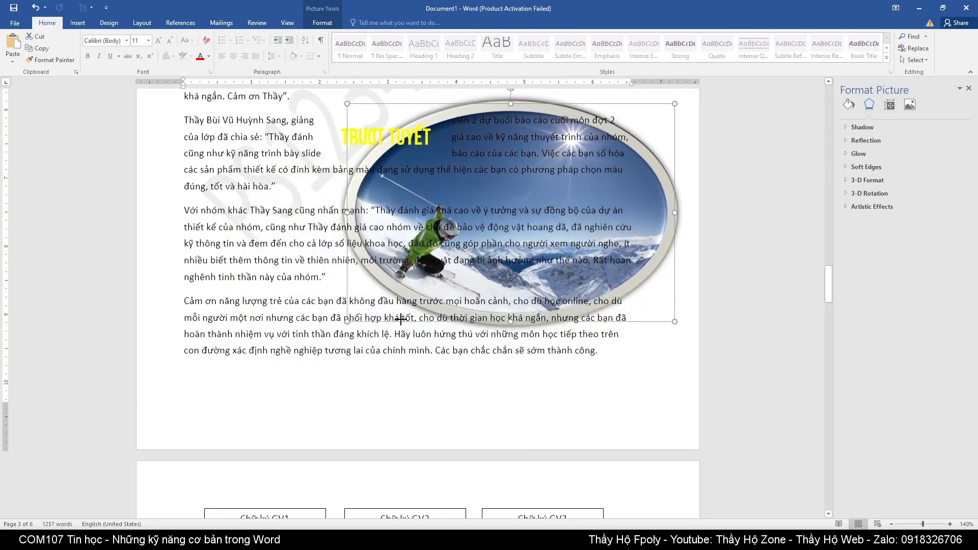
{"action": "left_click_drag", "start_coordinate": [257, 381], "coordinate": [359, 314]}
{"action": "mouse_move", "coordinate": [648, 193]}
{"action": "left_mouse_down"}
{"action": "mouse_move", "coordinate": [661, 248]}
{"action": "mouse_move", "coordinate": [661, 236]}
{"action": "left_mouse_up"}
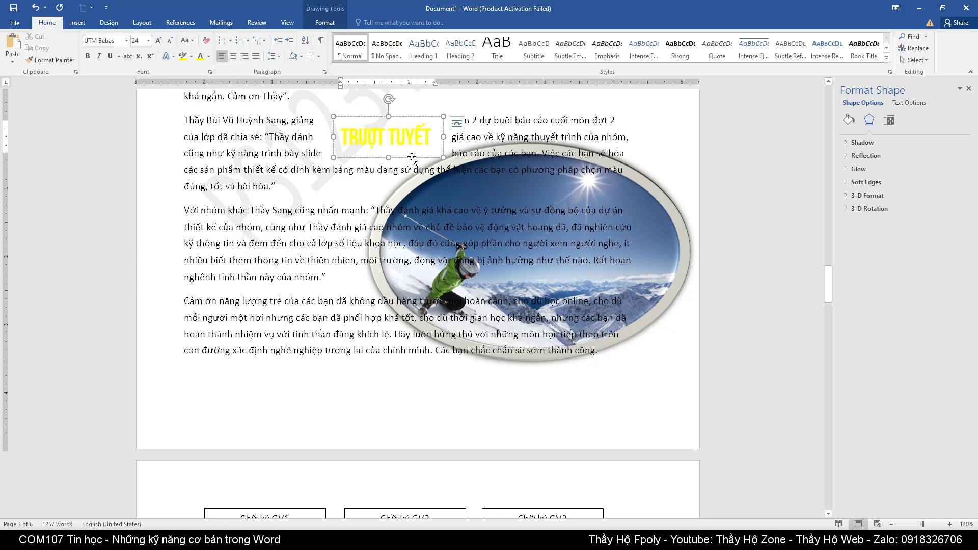
- Set the TRƯỢT TUYẾT title on the photo's sky and show the picture's wrapping choices
{"action": "left_click_drag", "start_coordinate": [413, 158], "coordinate": [595, 213]}
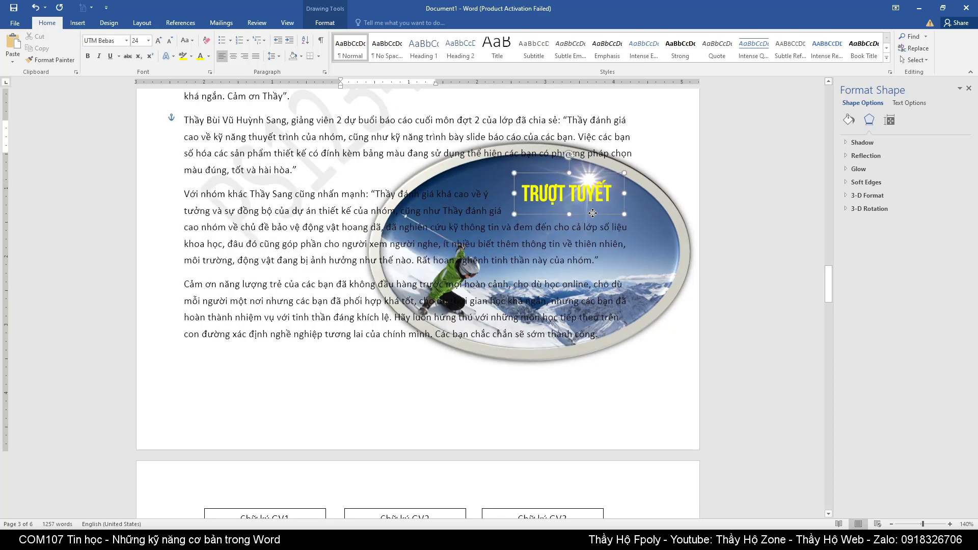
{"action": "left_click", "coordinate": [659, 245]}
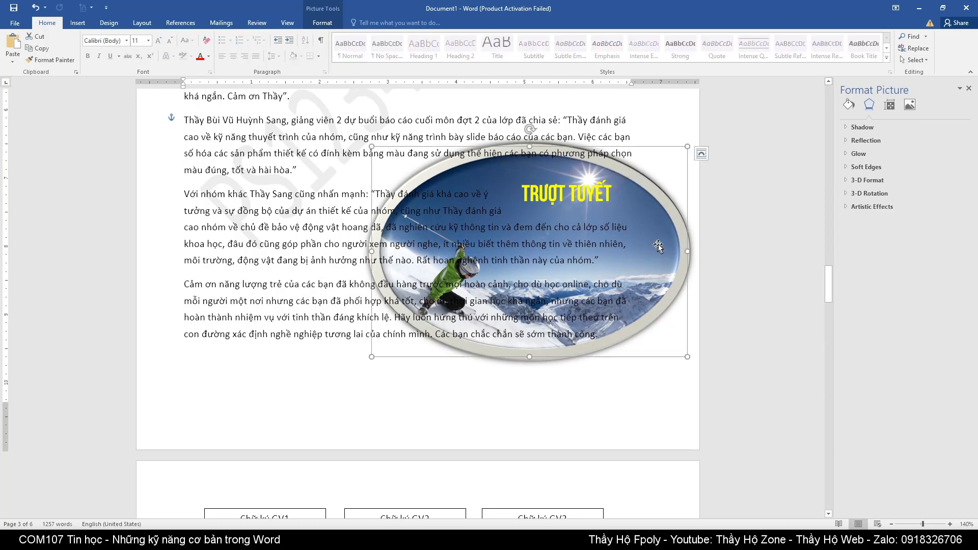
{"action": "left_click", "coordinate": [701, 154]}
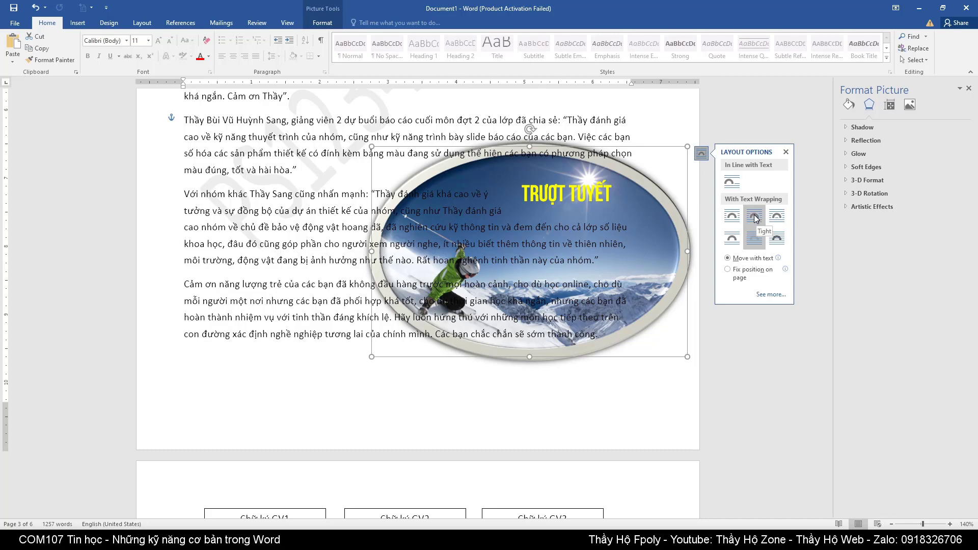
- Wrap text tightly around the ski picture, nudge it upward, then switch to the review document
{"action": "left_click", "coordinate": [754, 215]}
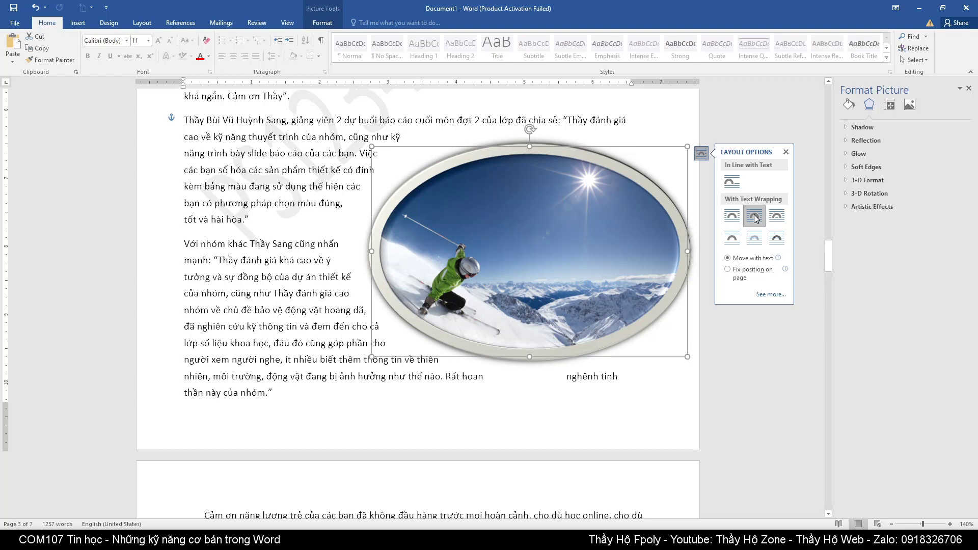
{"action": "left_click_drag", "start_coordinate": [626, 226], "coordinate": [624, 213]}
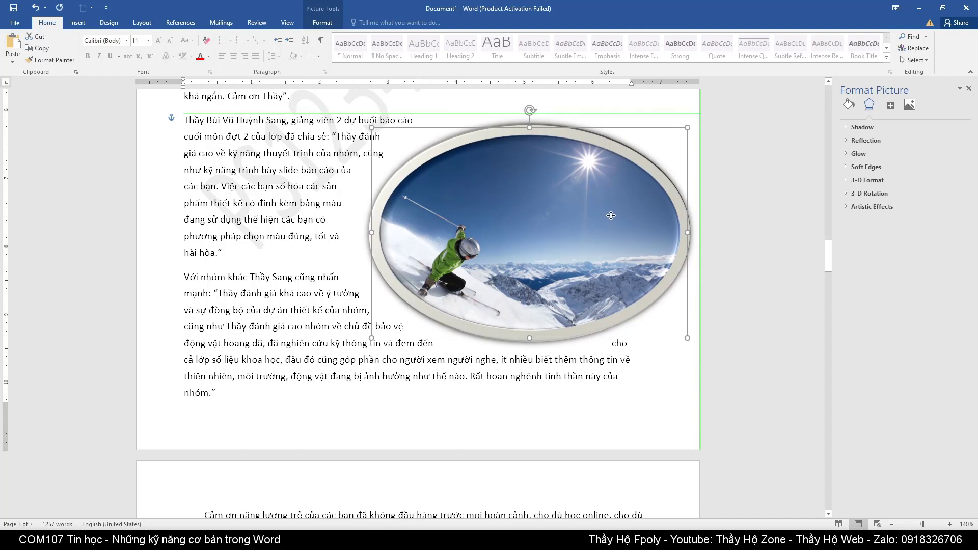
{"action": "left_click_drag", "start_coordinate": [613, 219], "coordinate": [608, 209]}
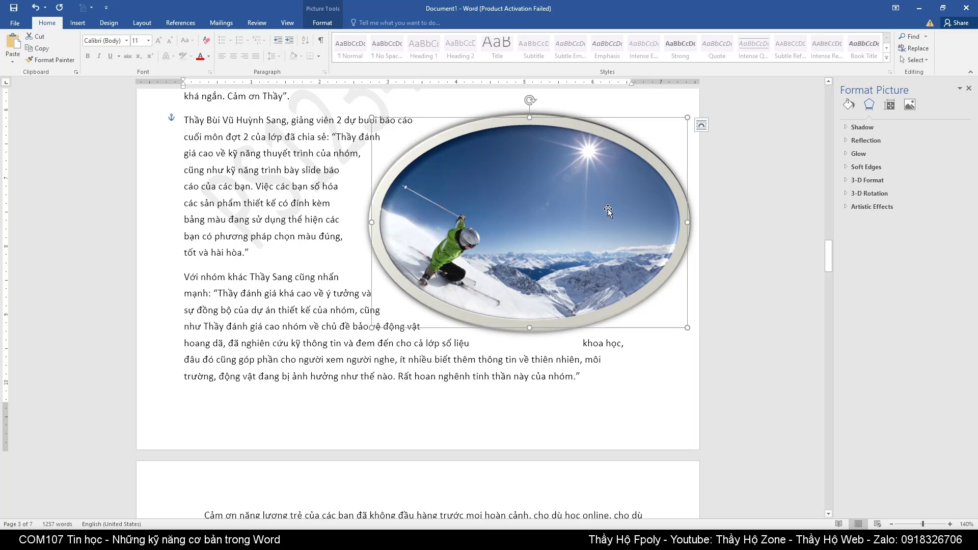
{"action": "left_click_drag", "start_coordinate": [607, 209], "coordinate": [618, 205]}
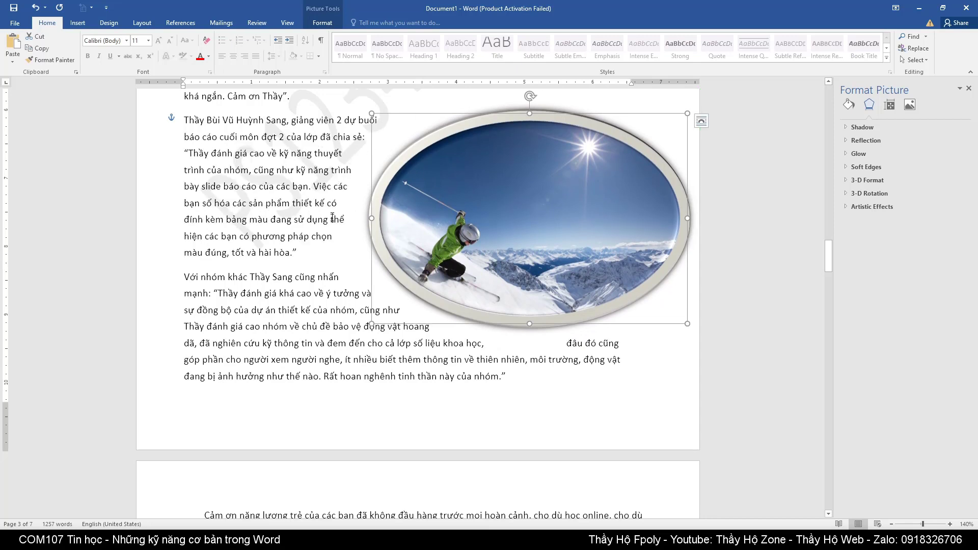
{"action": "left_click", "coordinate": [724, 336]}
{"action": "left_click", "coordinate": [537, 206]}
{"action": "key", "text": "alt+Tab"}
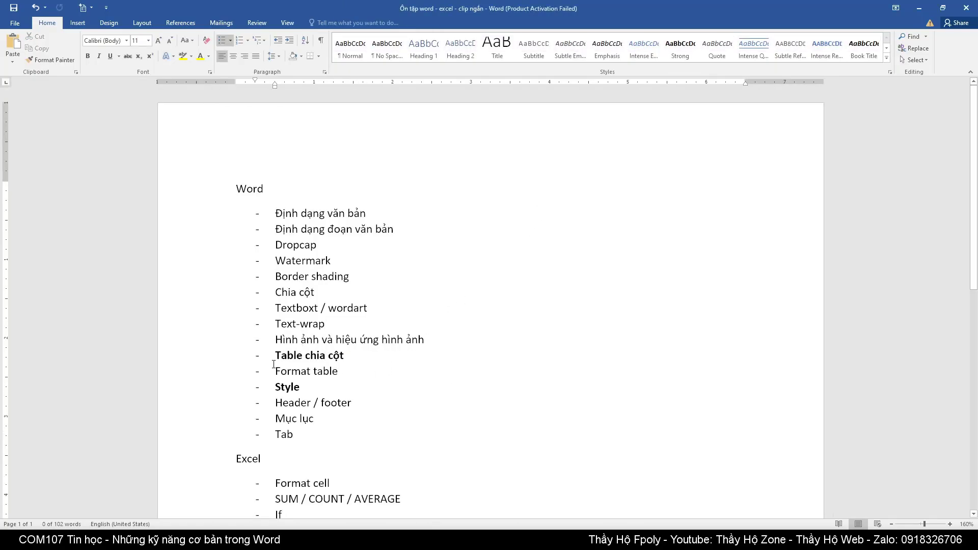
- Highlight the Table chia cột topic, then return to the report and deselect the picture
{"action": "left_click_drag", "start_coordinate": [275, 355], "coordinate": [346, 357]}
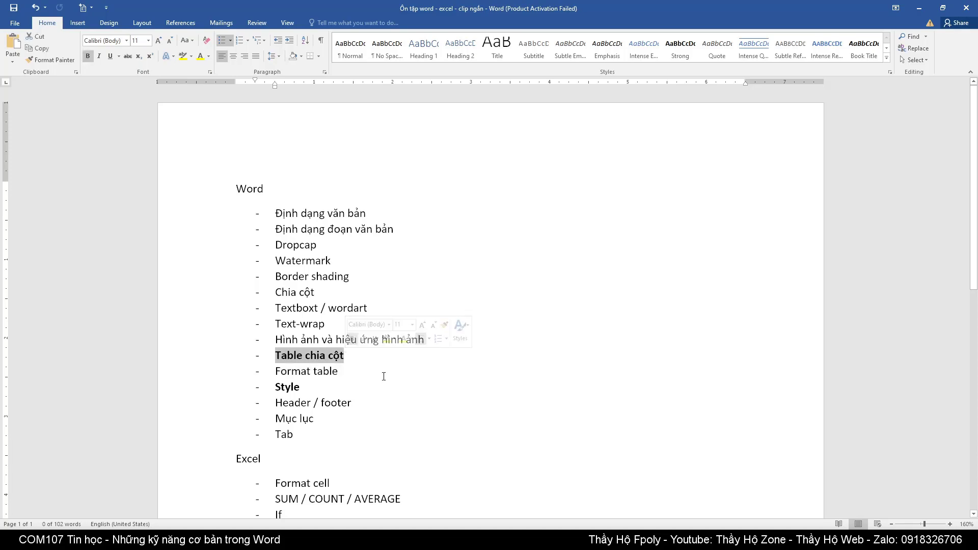
{"action": "key", "text": "alt+Tab"}
{"action": "scroll", "coordinate": [392, 326], "scroll_direction": "up", "scroll_amount": 3}
{"action": "scroll", "coordinate": [393, 326], "scroll_direction": "up", "scroll_amount": 5}
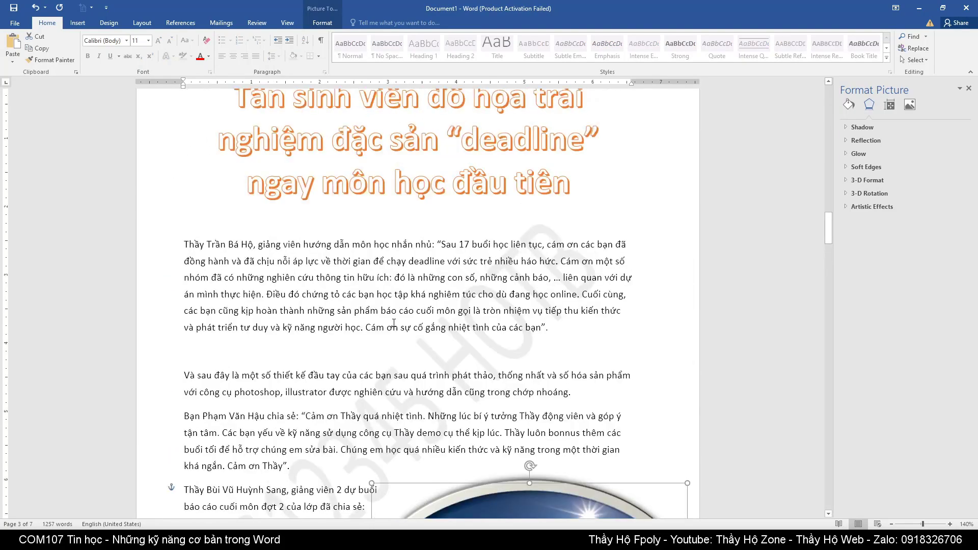
{"action": "scroll", "coordinate": [392, 326], "scroll_direction": "up", "scroll_amount": 5}
{"action": "scroll", "coordinate": [395, 326], "scroll_direction": "up", "scroll_amount": 5}
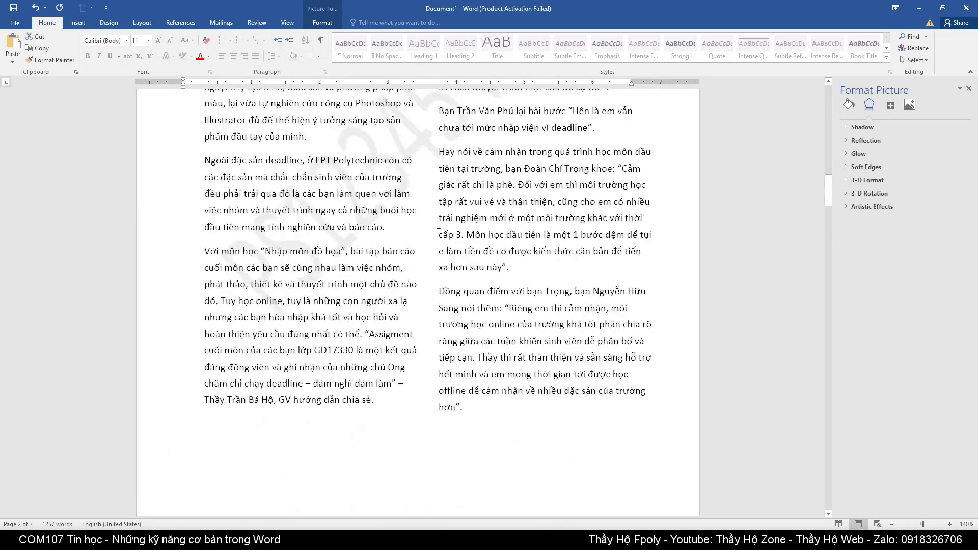
{"action": "left_click", "coordinate": [520, 172]}
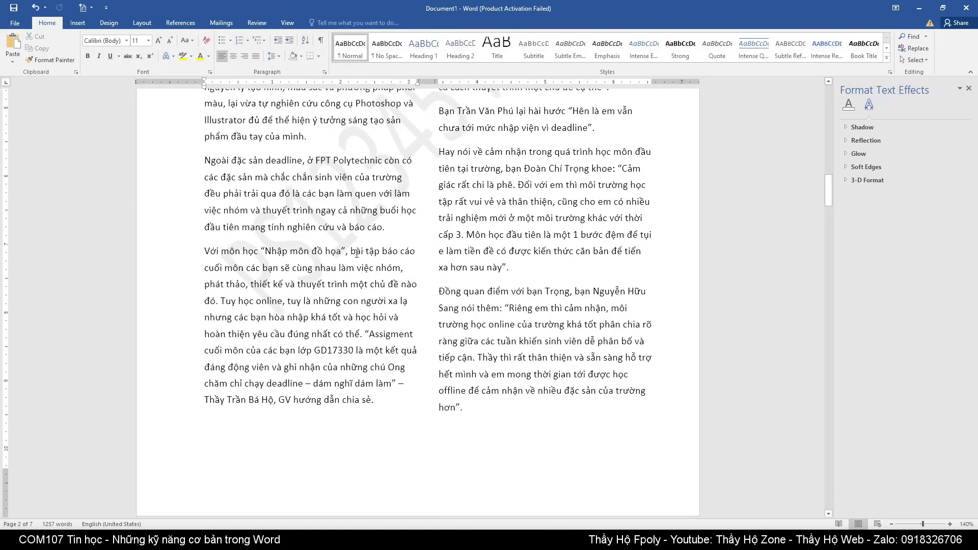
{"action": "scroll", "coordinate": [326, 245], "scroll_direction": "up", "scroll_amount": 2}
{"action": "scroll", "coordinate": [327, 245], "scroll_direction": "up", "scroll_amount": 3}
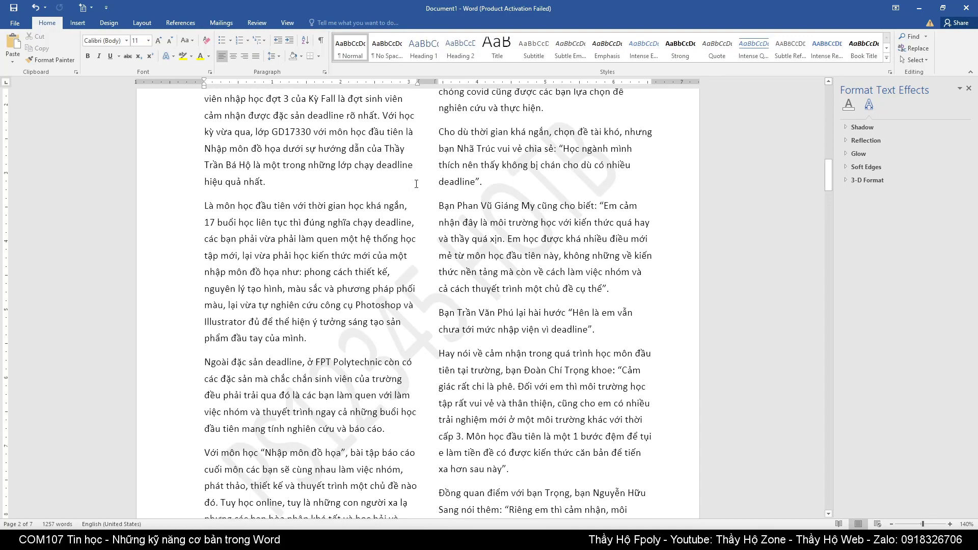
{"action": "scroll", "coordinate": [377, 268], "scroll_direction": "down", "scroll_amount": 5}
{"action": "scroll", "coordinate": [357, 255], "scroll_direction": "down", "scroll_amount": 3}
{"action": "scroll", "coordinate": [306, 214], "scroll_direction": "down", "scroll_amount": 3}
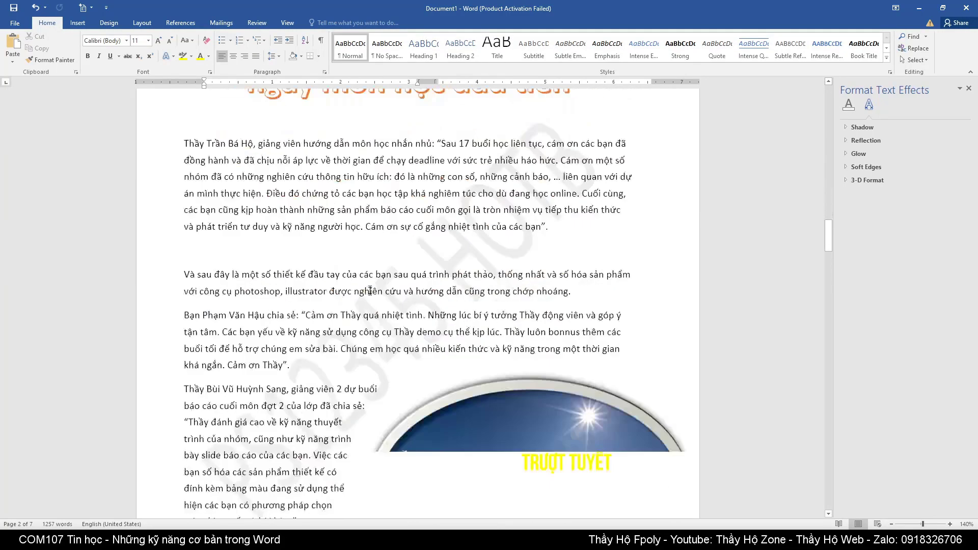
{"action": "scroll", "coordinate": [232, 167], "scroll_direction": "down", "scroll_amount": 1}
- Place the cursor before the instructor's quoted paragraph and bring up the Insert features
{"action": "left_click", "coordinate": [188, 118]}
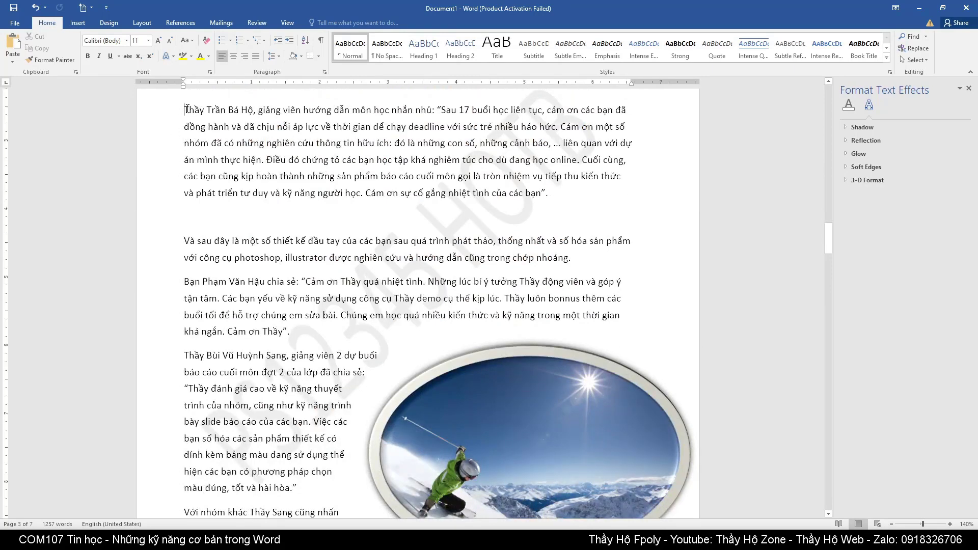
{"action": "left_click", "coordinate": [320, 57]}
{"action": "left_click", "coordinate": [320, 56]}
{"action": "left_click", "coordinate": [79, 24]}
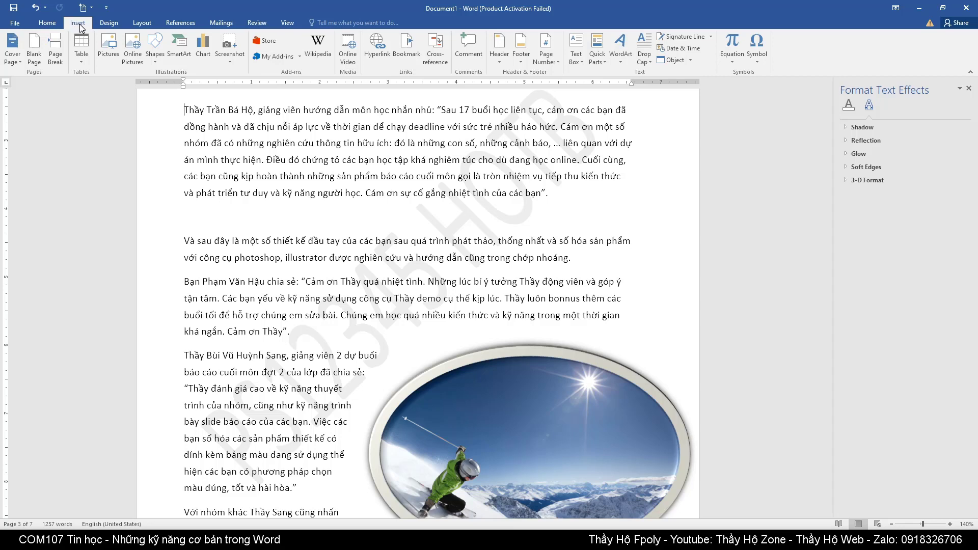
- Insert a 2x1 table above the instructor's paragraph, narrow its left column, and start selecting the paragraph
{"action": "left_click", "coordinate": [80, 60]}
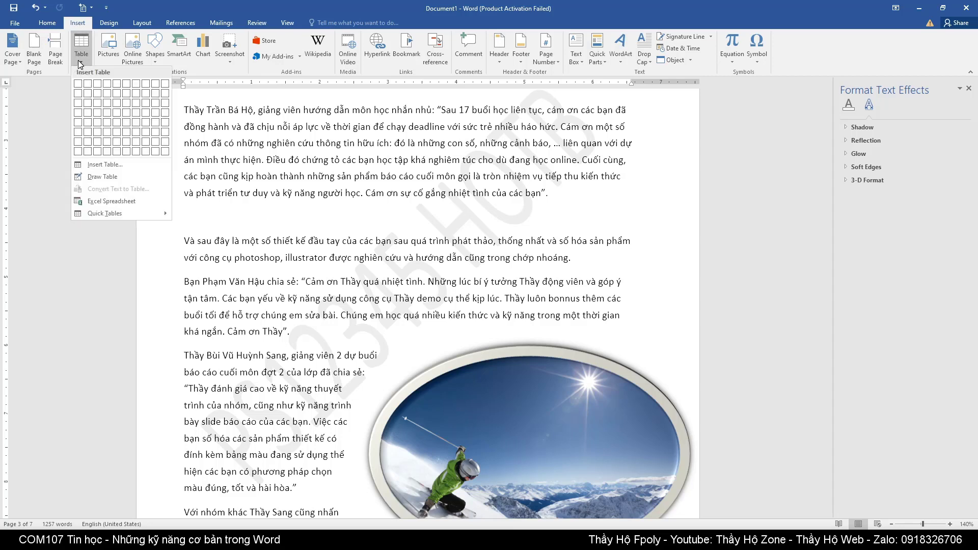
{"action": "left_click", "coordinate": [90, 86]}
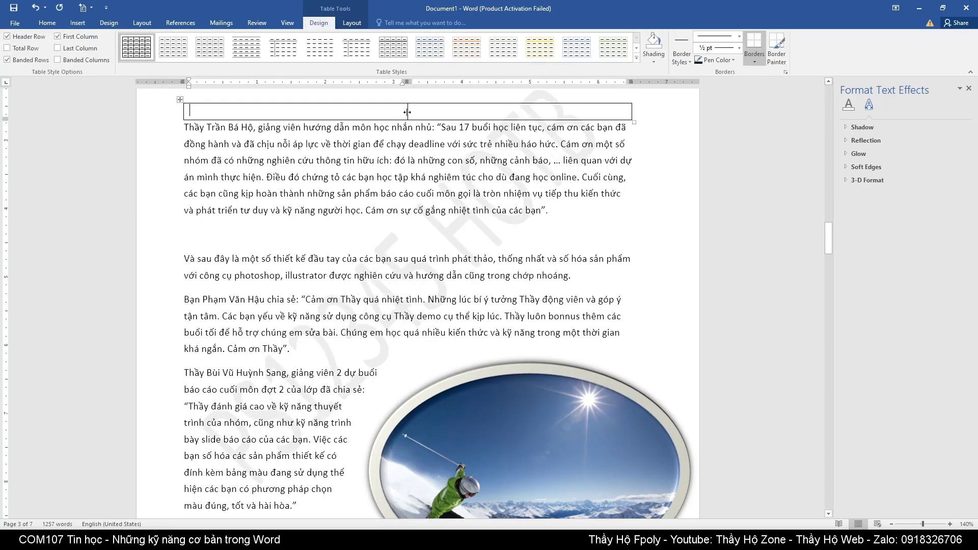
{"action": "mouse_move", "coordinate": [407, 112]}
{"action": "left_mouse_down"}
{"action": "mouse_move", "coordinate": [308, 114]}
{"action": "mouse_move", "coordinate": [324, 113]}
{"action": "left_mouse_up"}
{"action": "left_click_drag", "start_coordinate": [184, 127], "coordinate": [191, 127]}
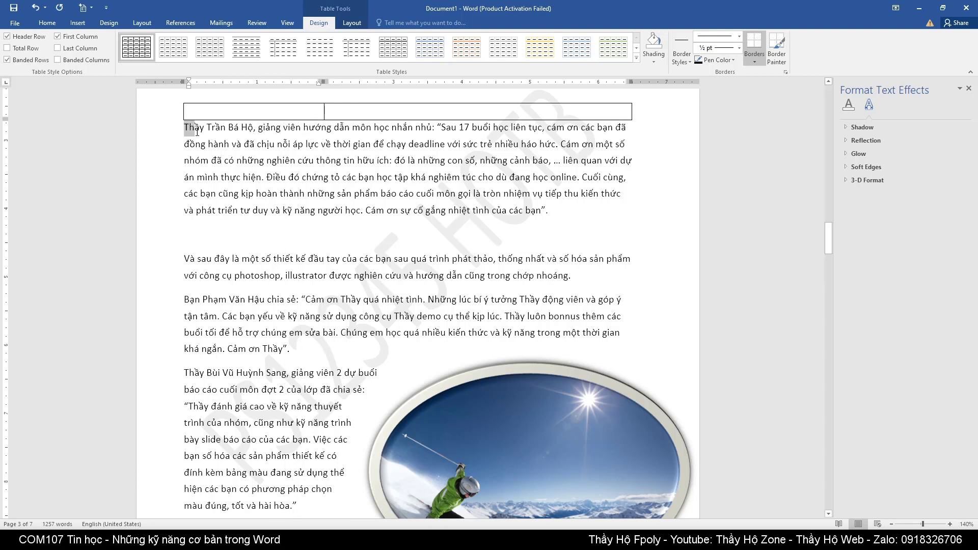
- Move the instructor's quoted paragraph into the table's first cell
{"action": "left_click", "coordinate": [550, 211], "text": "shift"}
{"action": "key", "text": "Delete"}
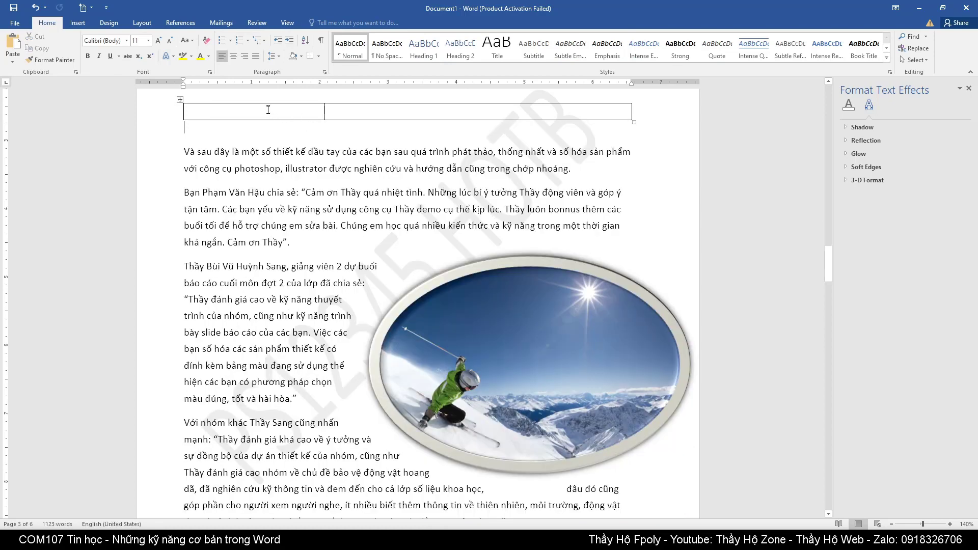
{"action": "left_click", "coordinate": [268, 110]}
{"action": "key", "text": "ctrl+v"}
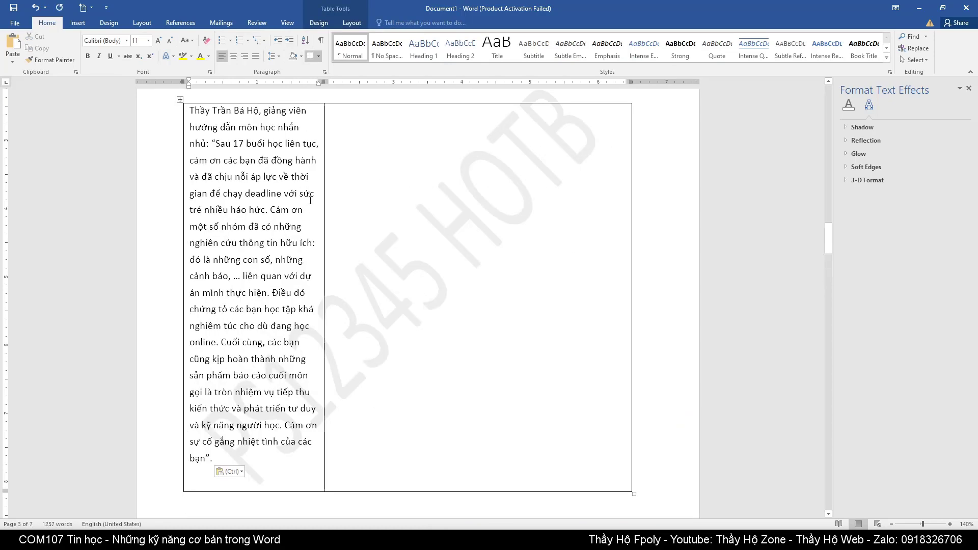
{"action": "scroll", "coordinate": [311, 214], "scroll_direction": "down", "scroll_amount": 3}
{"action": "scroll", "coordinate": [316, 235], "scroll_direction": "up", "scroll_amount": 1}
{"action": "scroll", "coordinate": [319, 251], "scroll_direction": "up", "scroll_amount": 2}
- Move the second half of the first cell's text into the second cell
{"action": "left_click", "coordinate": [272, 210], "text": "shift"}
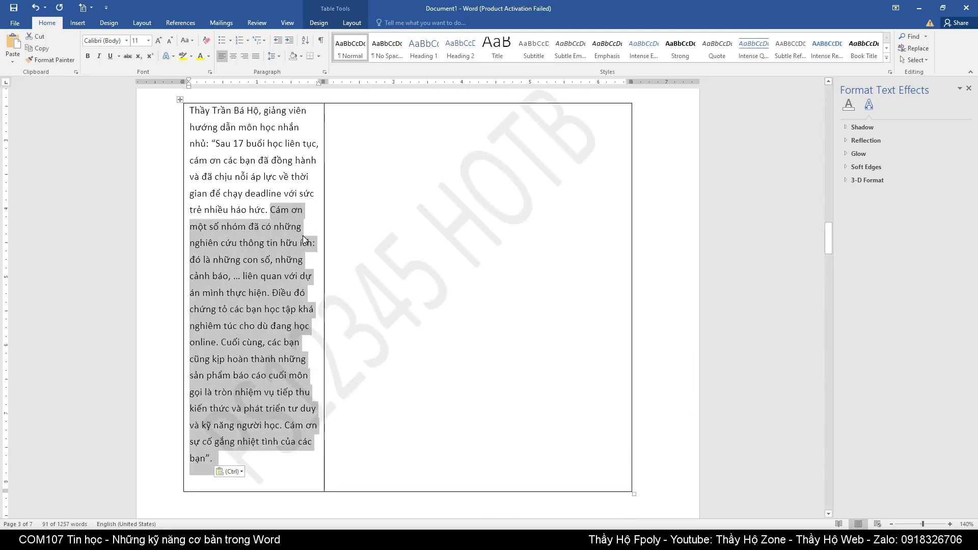
{"action": "key", "text": "Delete"}
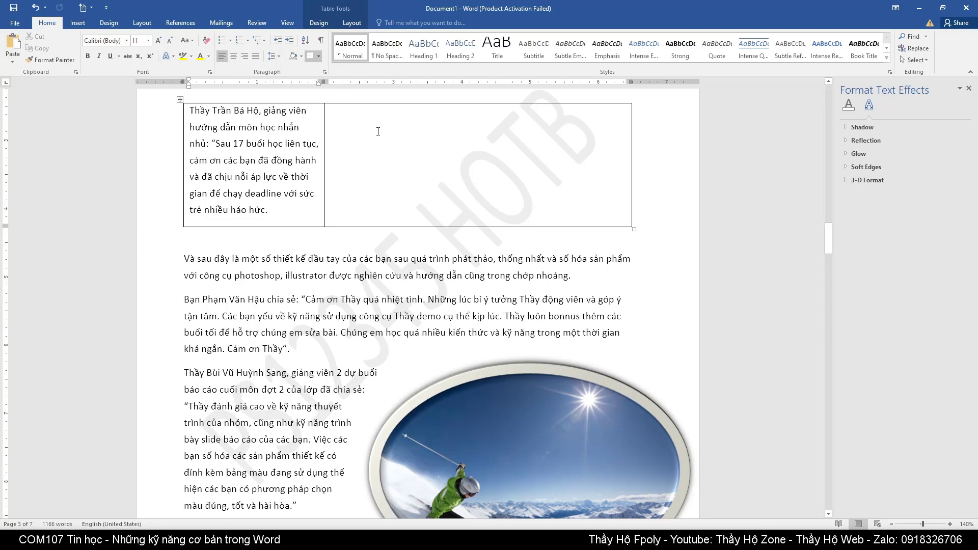
{"action": "key", "text": "ctrl+z"}
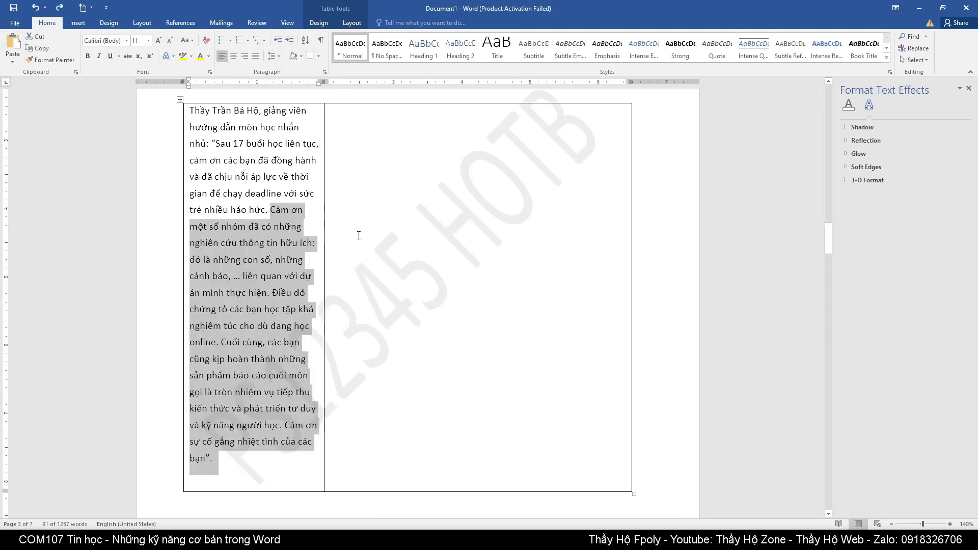
{"action": "key", "text": "ctrl+x"}
{"action": "left_click", "coordinate": [379, 128]}
{"action": "key", "text": "ctrl+v"}
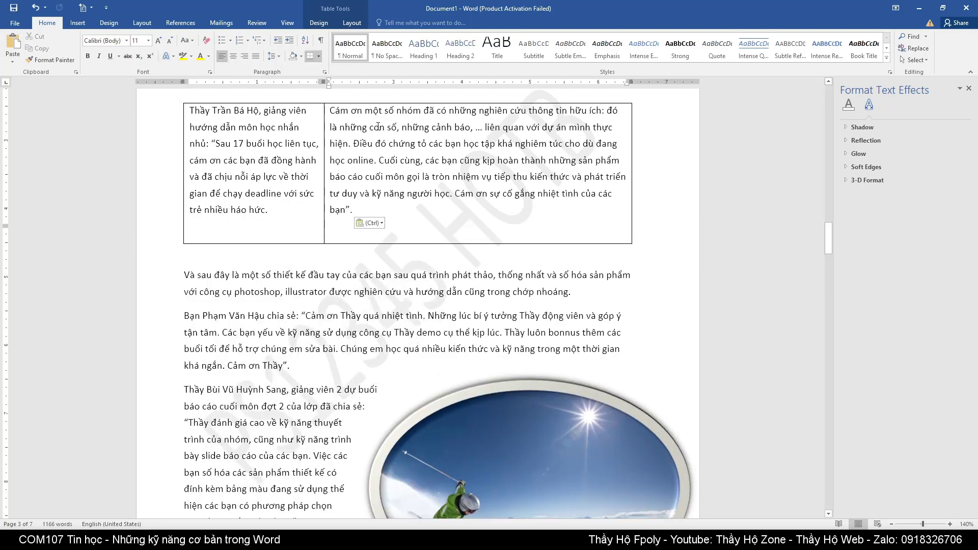
- Cut the paragraphs and skier photo below the table and paste them into the right cell
{"action": "scroll", "coordinate": [223, 216], "scroll_direction": "down", "scroll_amount": 1}
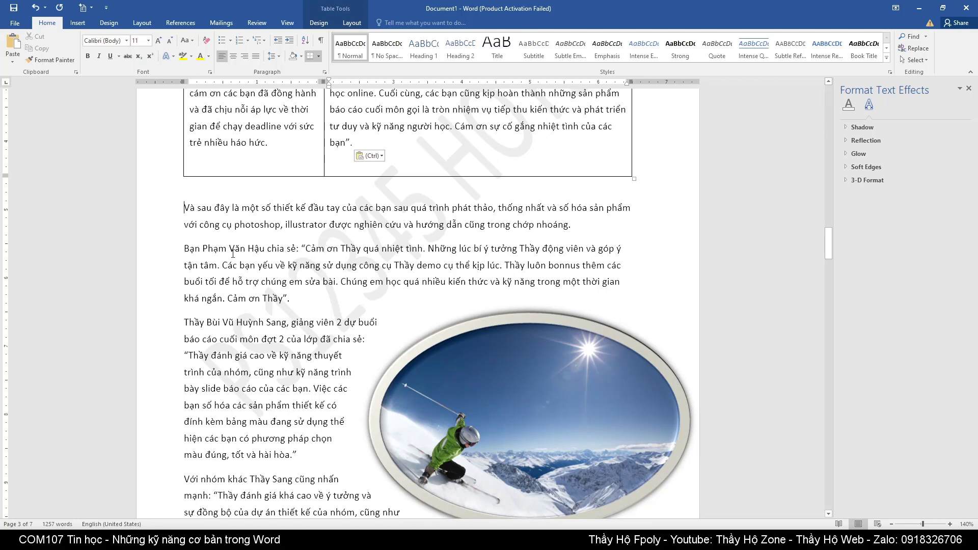
{"action": "left_click_drag", "start_coordinate": [184, 207], "coordinate": [326, 457]}
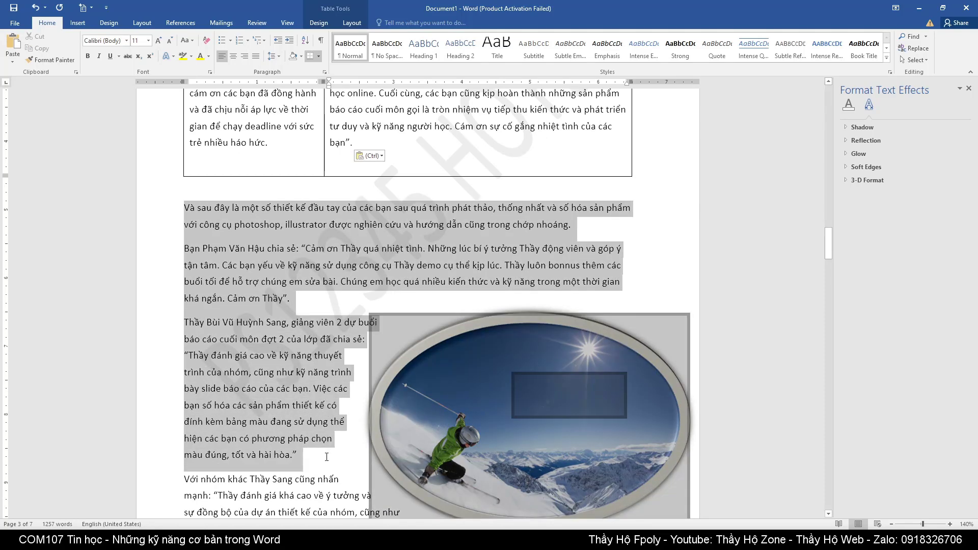
{"action": "key", "text": "ctrl+x"}
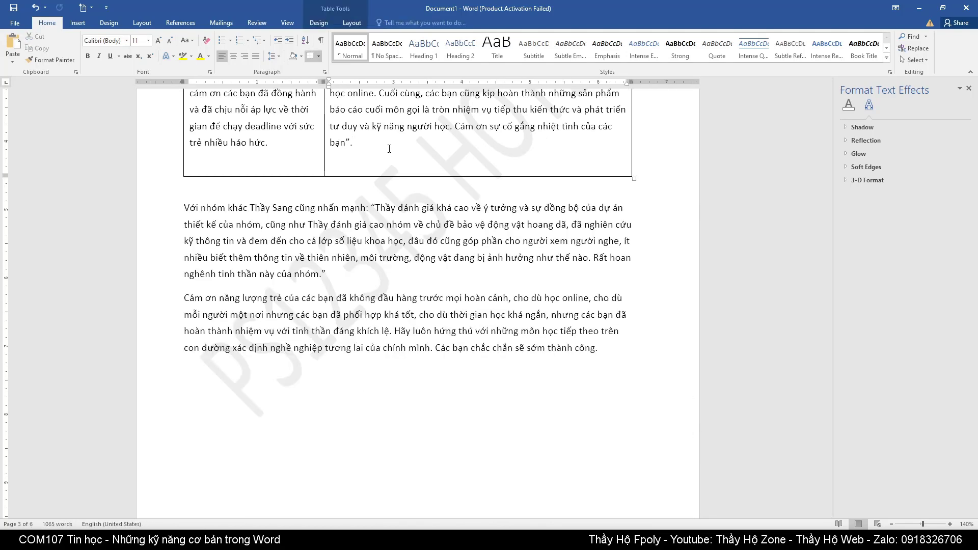
{"action": "key", "text": "ctrl+v"}
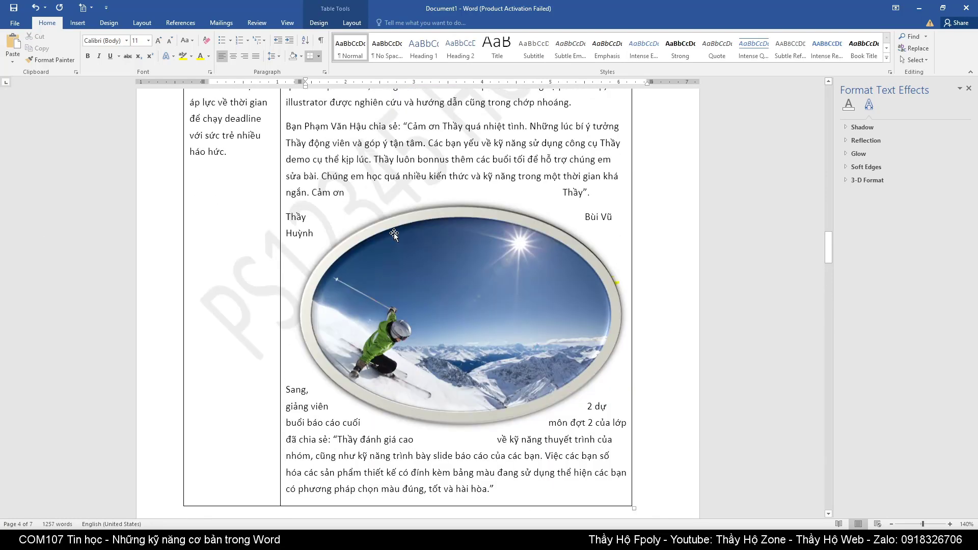
- Delete the skier picture from the table cell
{"action": "scroll", "coordinate": [394, 234], "scroll_direction": "up", "scroll_amount": 3}
{"action": "left_click", "coordinate": [304, 409]}
{"action": "scroll", "coordinate": [304, 409], "scroll_direction": "down", "scroll_amount": 4}
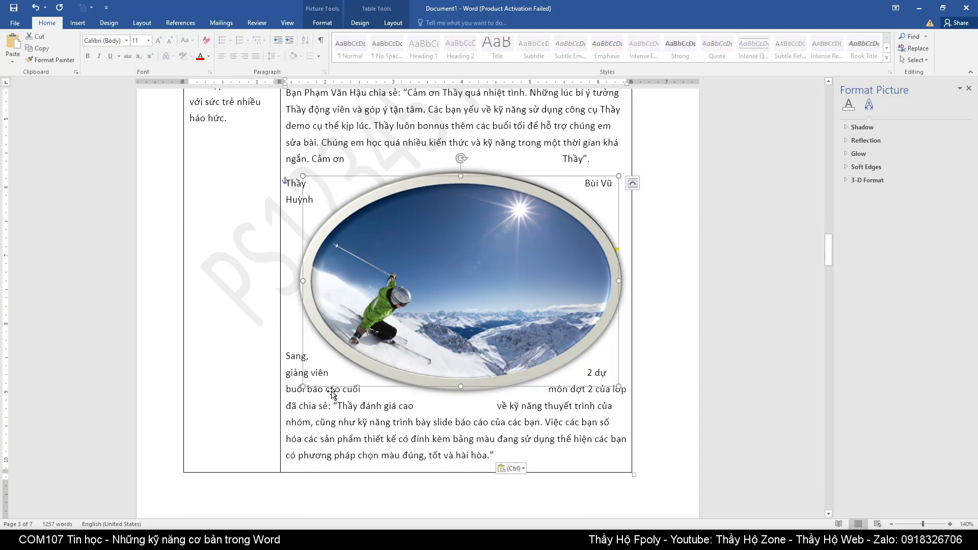
{"action": "left_click_drag", "start_coordinate": [303, 386], "coordinate": [455, 283]}
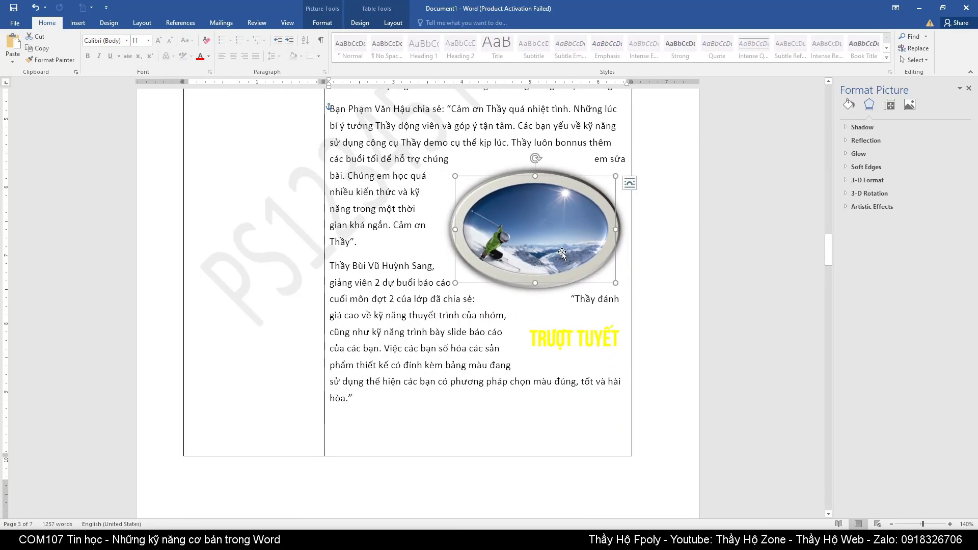
{"action": "key", "text": "Delete"}
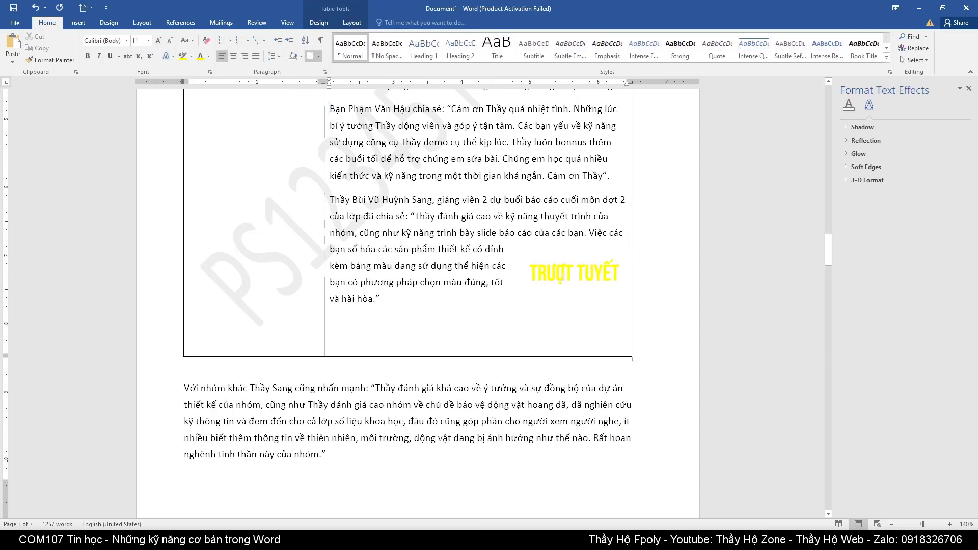
- Delete the TRƯỢT TUYẾT caption text box
{"action": "left_click", "coordinate": [565, 273]}
{"action": "mouse_move", "coordinate": [555, 292]}
{"action": "left_mouse_down"}
{"action": "mouse_move", "coordinate": [558, 378]}
{"action": "mouse_move", "coordinate": [546, 240]}
{"action": "left_mouse_up"}
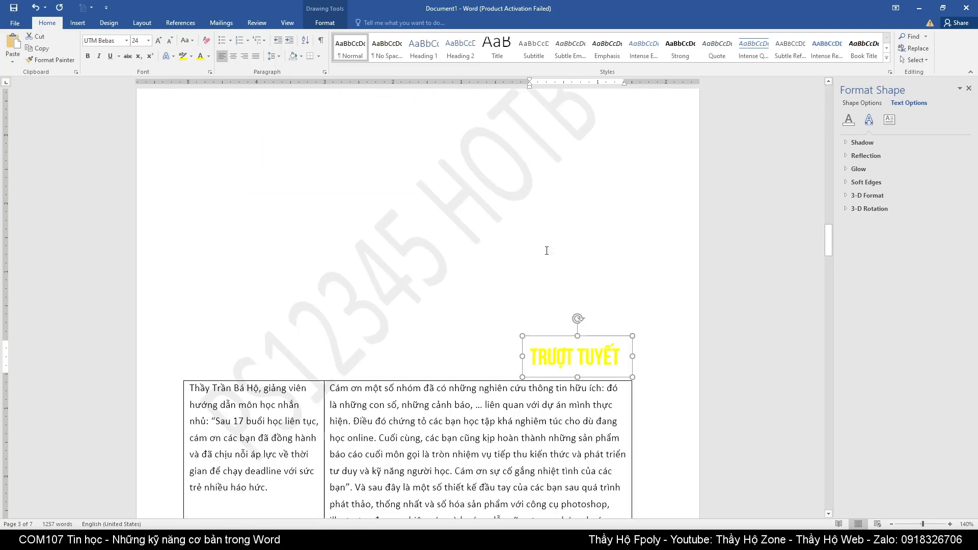
{"action": "scroll", "coordinate": [568, 249], "scroll_direction": "down", "scroll_amount": 1}
{"action": "key", "text": "Delete"}
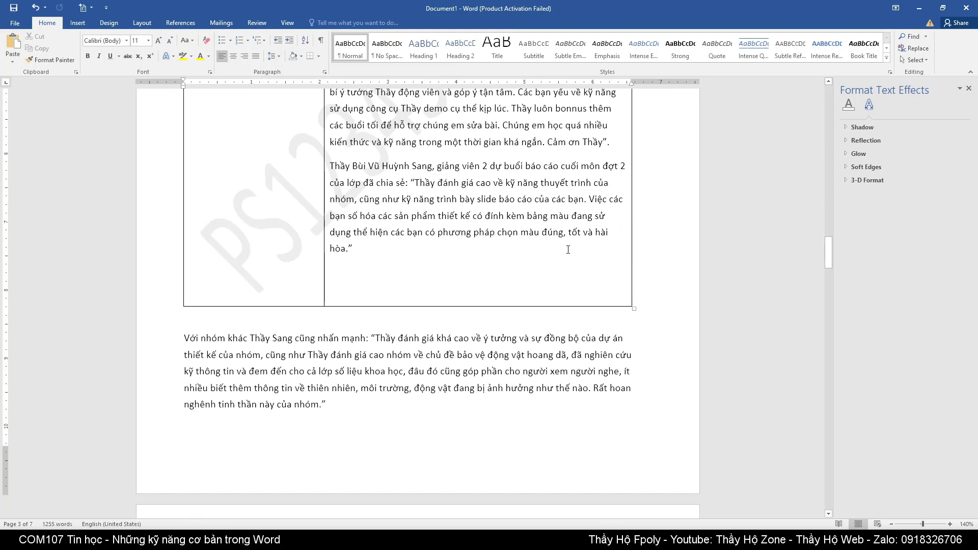
{"action": "scroll", "coordinate": [485, 267], "scroll_direction": "up", "scroll_amount": 3}
{"action": "scroll", "coordinate": [486, 266], "scroll_direction": "up", "scroll_amount": 3}
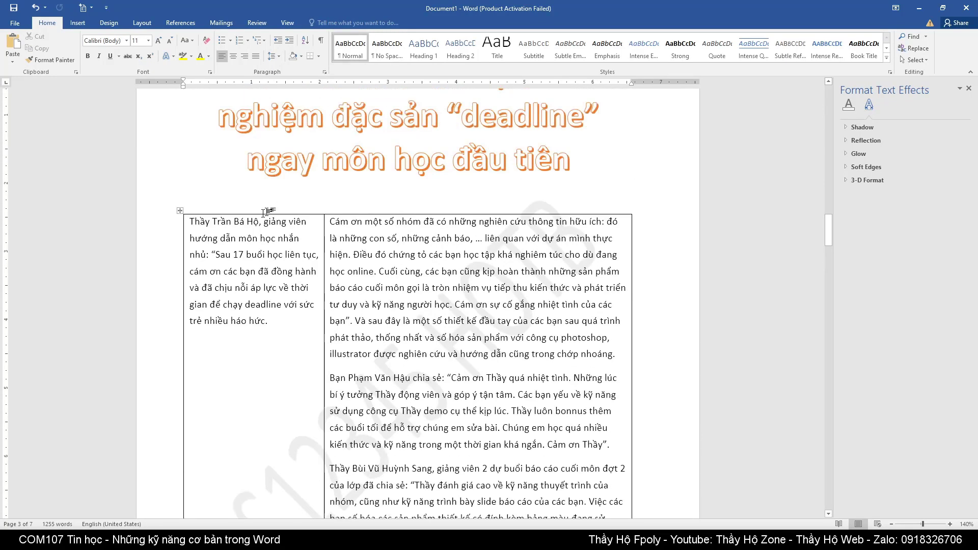
- Open Table Properties and try center and bottom vertical alignment for the cells
{"action": "left_click", "coordinate": [179, 210]}
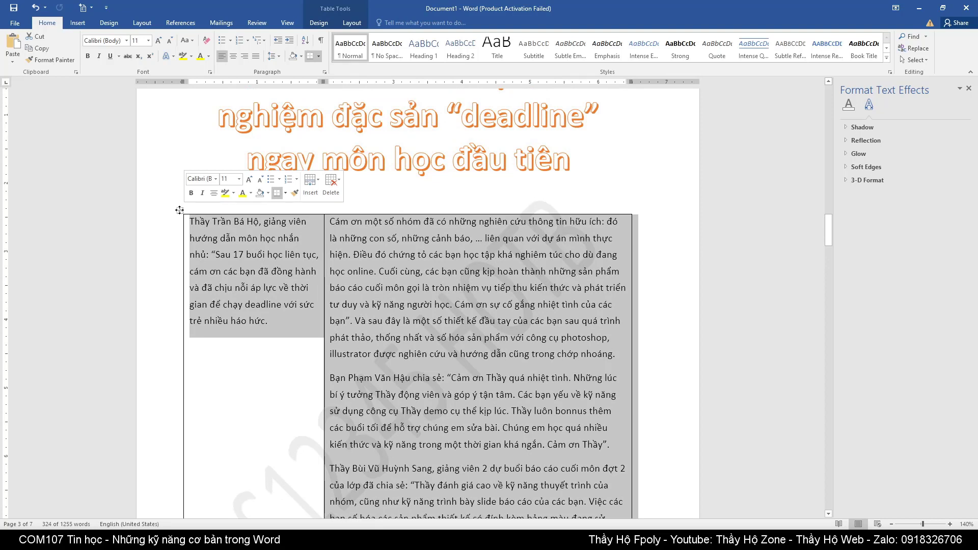
{"action": "right_click", "coordinate": [180, 211]}
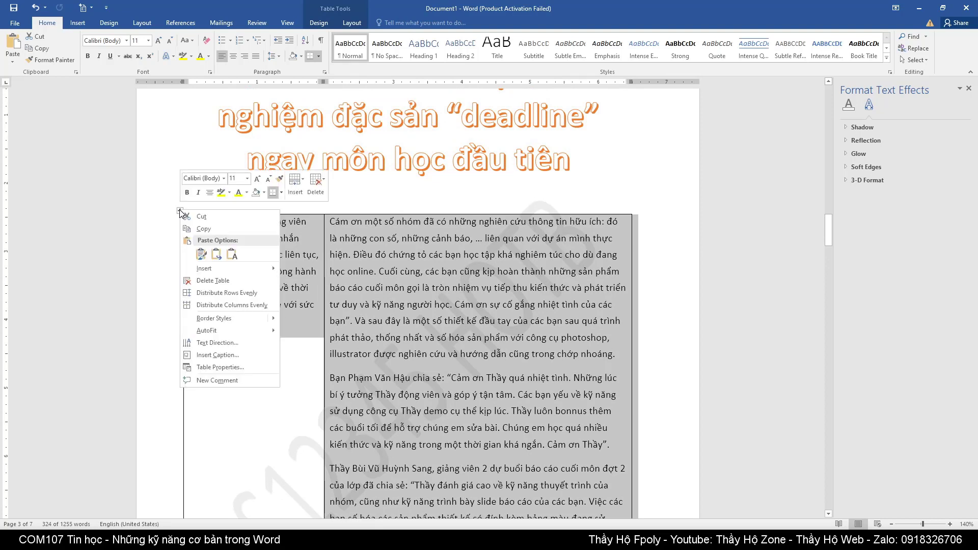
{"action": "left_click", "coordinate": [210, 368]}
{"action": "left_click_drag", "start_coordinate": [665, 151], "coordinate": [620, 106]}
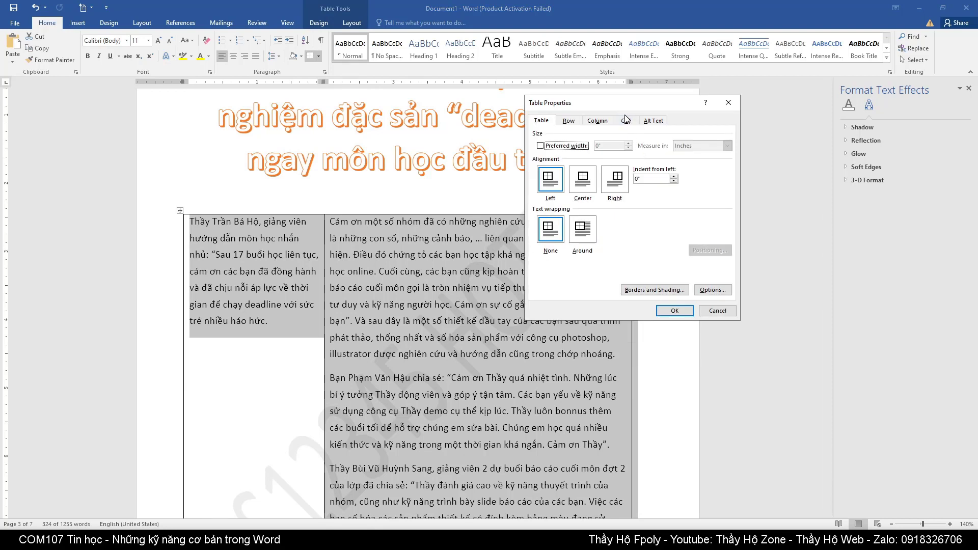
{"action": "left_click", "coordinate": [625, 120]}
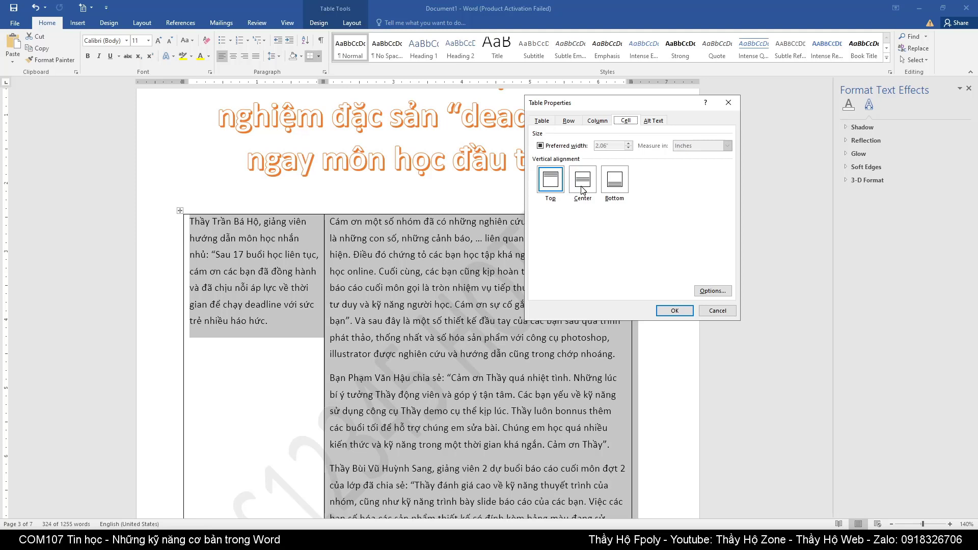
{"action": "left_click", "coordinate": [587, 184]}
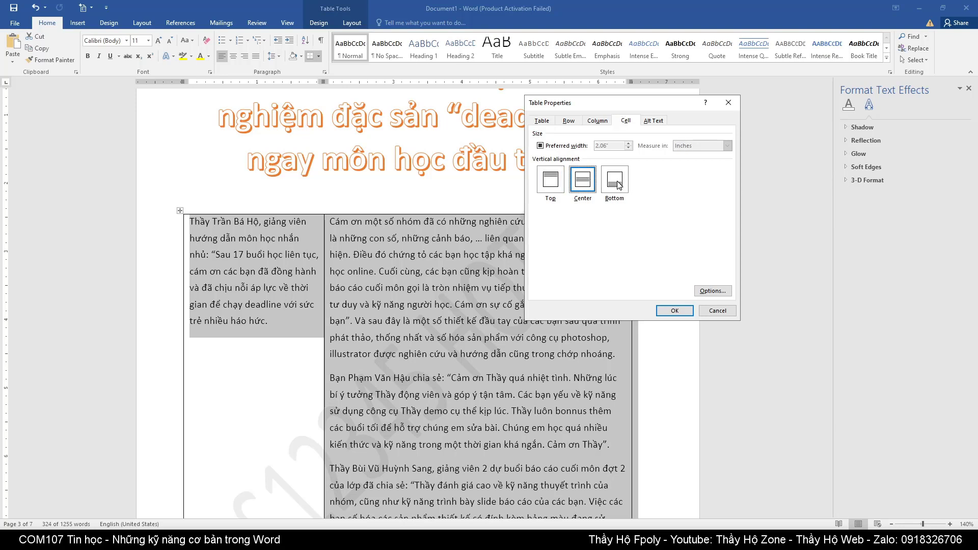
{"action": "left_click", "coordinate": [619, 184]}
{"action": "left_click", "coordinate": [584, 186]}
{"action": "left_click", "coordinate": [542, 120]}
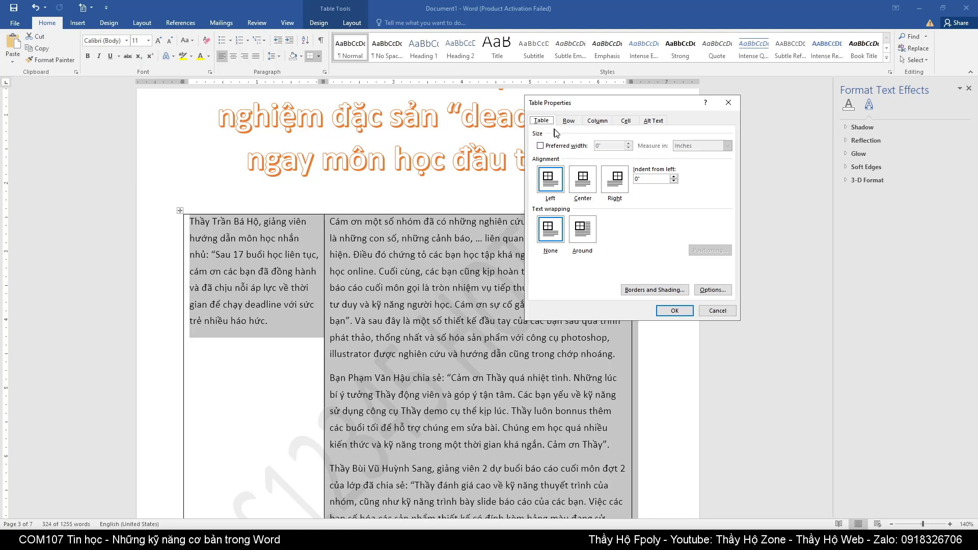
- Set the table's preferred width to 100 Percent
{"action": "left_click", "coordinate": [565, 146]}
{"action": "left_click", "coordinate": [728, 146]}
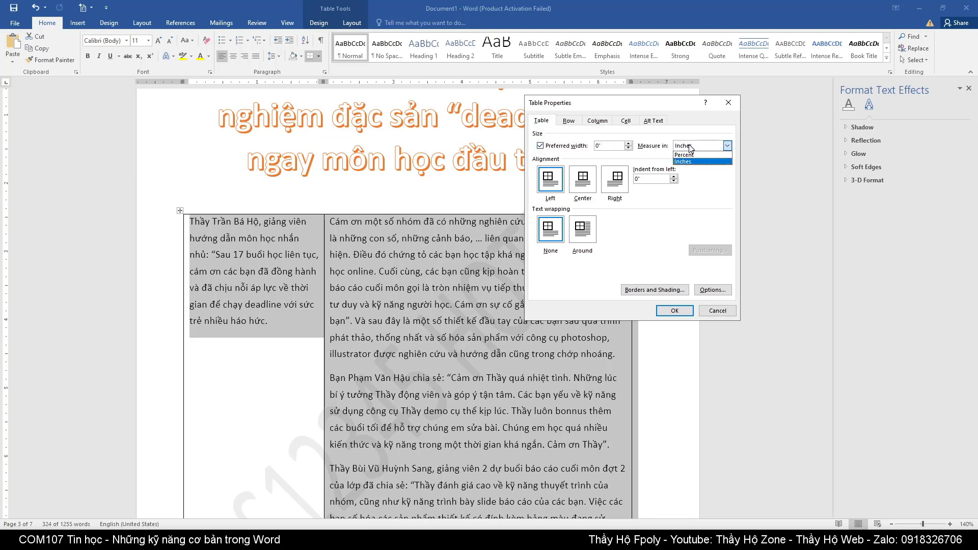
{"action": "left_click", "coordinate": [685, 154]}
{"action": "left_click_drag", "start_coordinate": [617, 146], "coordinate": [593, 146]}
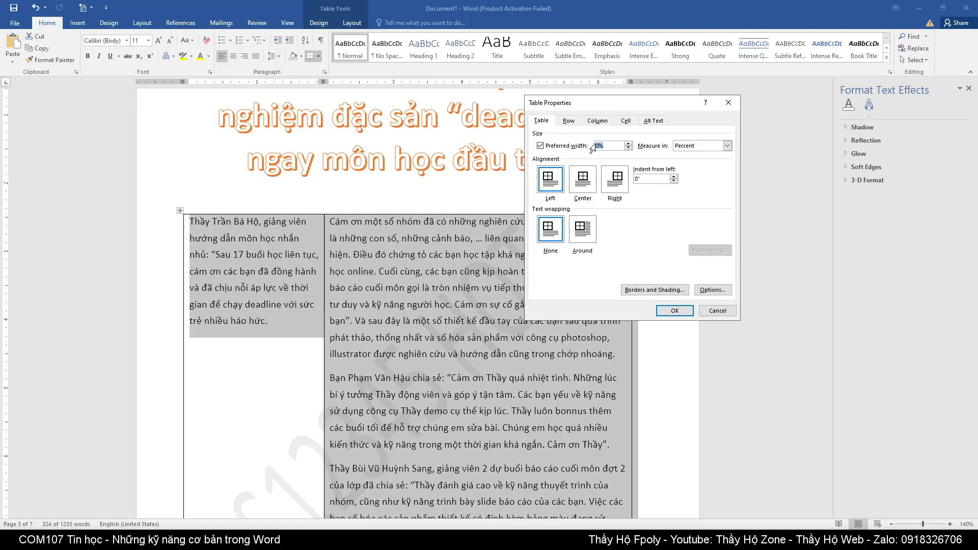
{"action": "left_click", "coordinate": [594, 146]}
{"action": "type", "text": "10"}
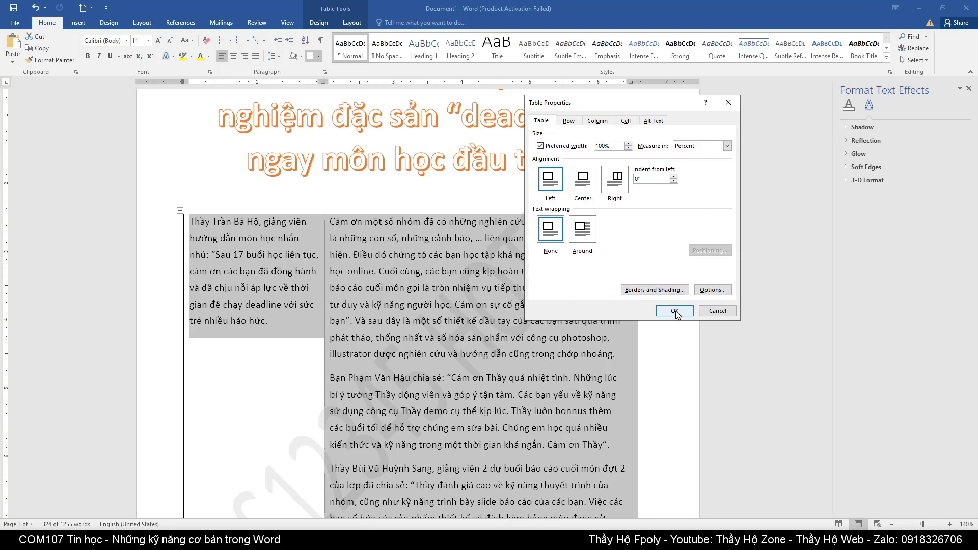
{"action": "left_click", "coordinate": [674, 311]}
- Reopen Table Properties and align the cell text to the Top
{"action": "left_click", "coordinate": [245, 313]}
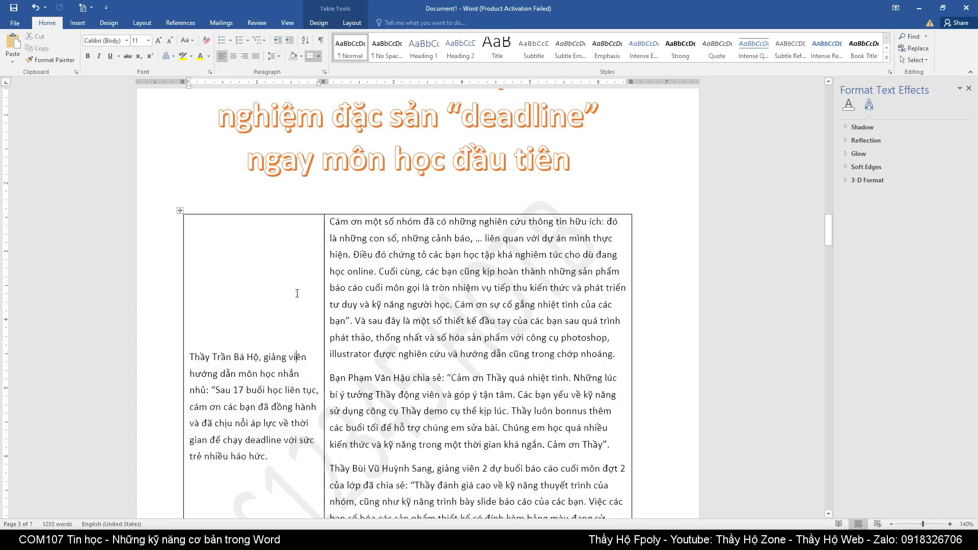
{"action": "scroll", "coordinate": [285, 285], "scroll_direction": "down", "scroll_amount": 3}
{"action": "scroll", "coordinate": [277, 259], "scroll_direction": "down", "scroll_amount": 3}
{"action": "scroll", "coordinate": [279, 247], "scroll_direction": "up", "scroll_amount": 2}
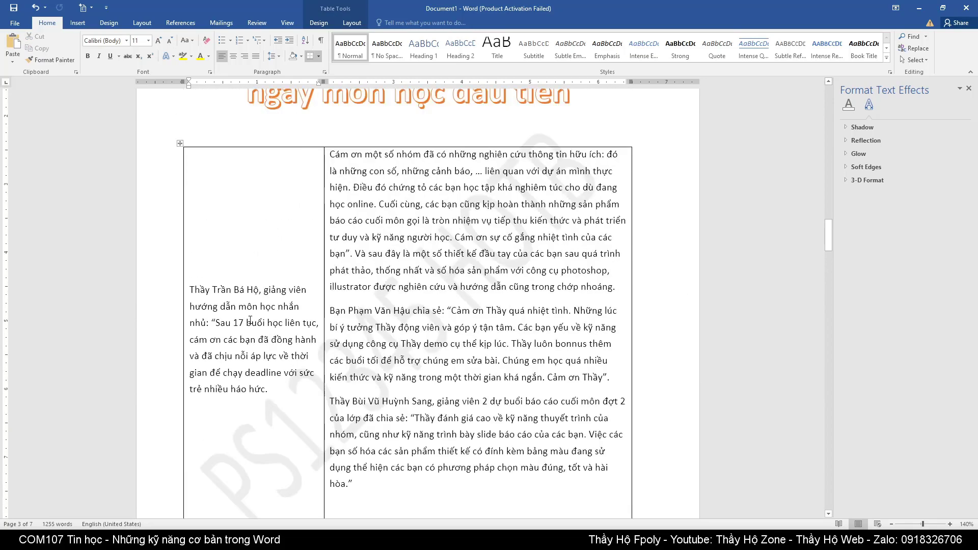
{"action": "left_click_drag", "start_coordinate": [189, 289], "coordinate": [279, 387]}
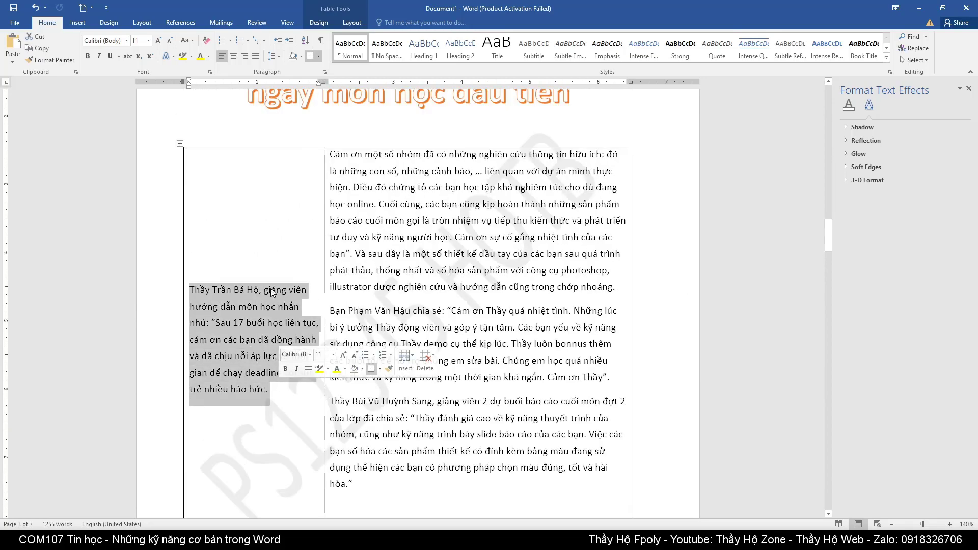
{"action": "left_click", "coordinate": [272, 204]}
{"action": "left_click", "coordinate": [181, 143]}
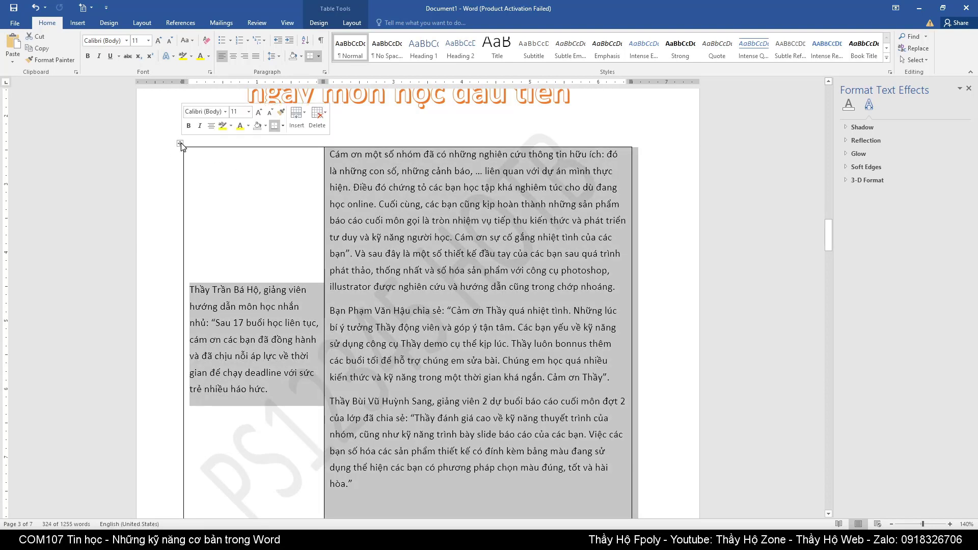
{"action": "right_click", "coordinate": [181, 143]}
{"action": "left_click", "coordinate": [220, 296]}
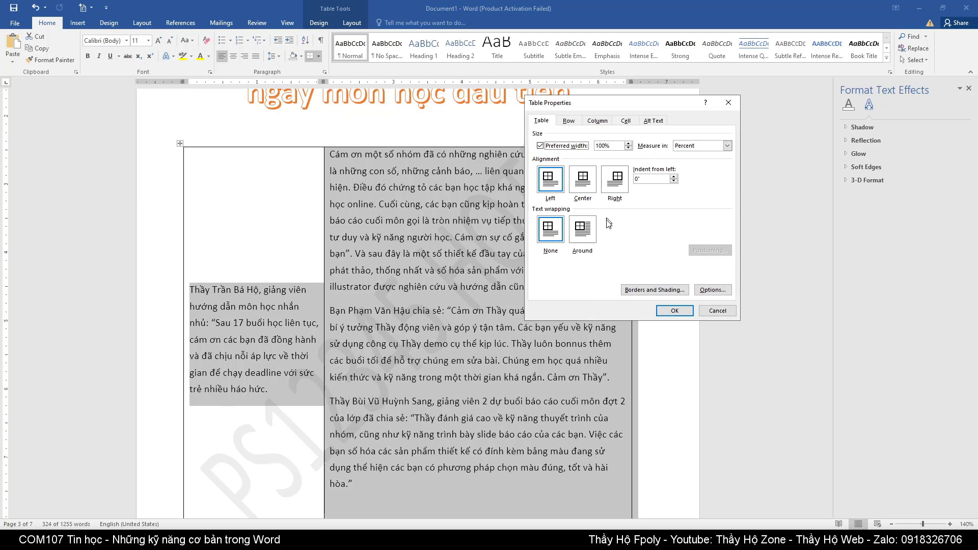
{"action": "left_click", "coordinate": [621, 121]}
{"action": "left_click", "coordinate": [551, 181]}
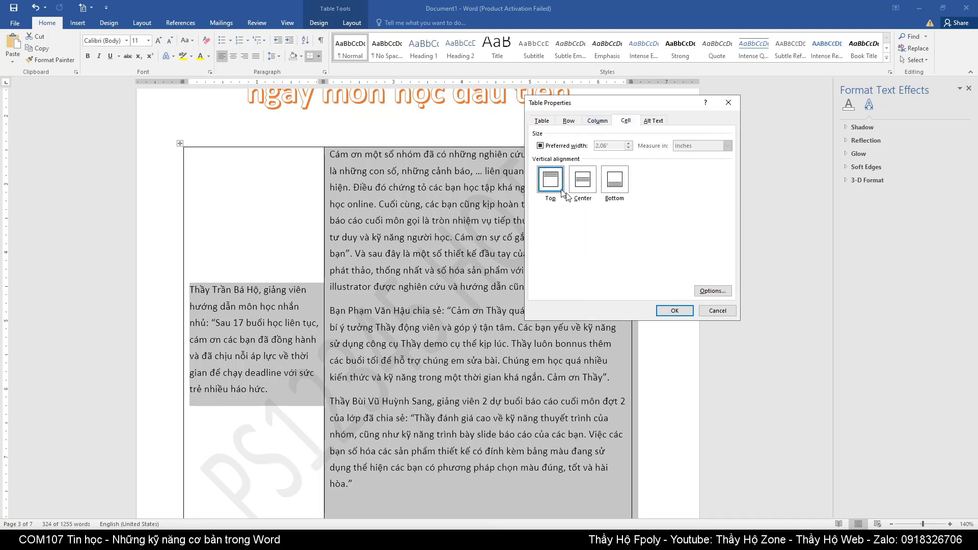
{"action": "left_click", "coordinate": [670, 312]}
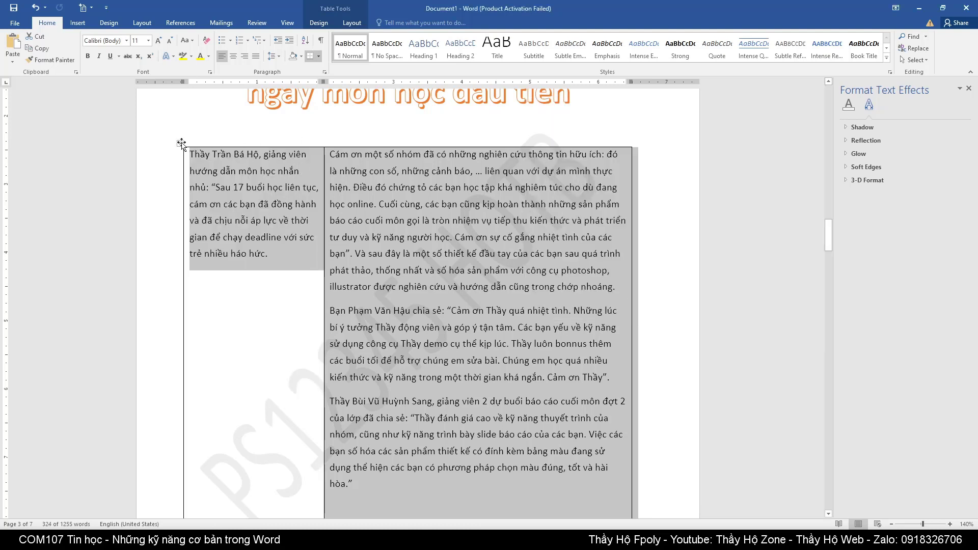
- Remove all borders from the table with No Border
{"action": "left_click", "coordinate": [319, 57]}
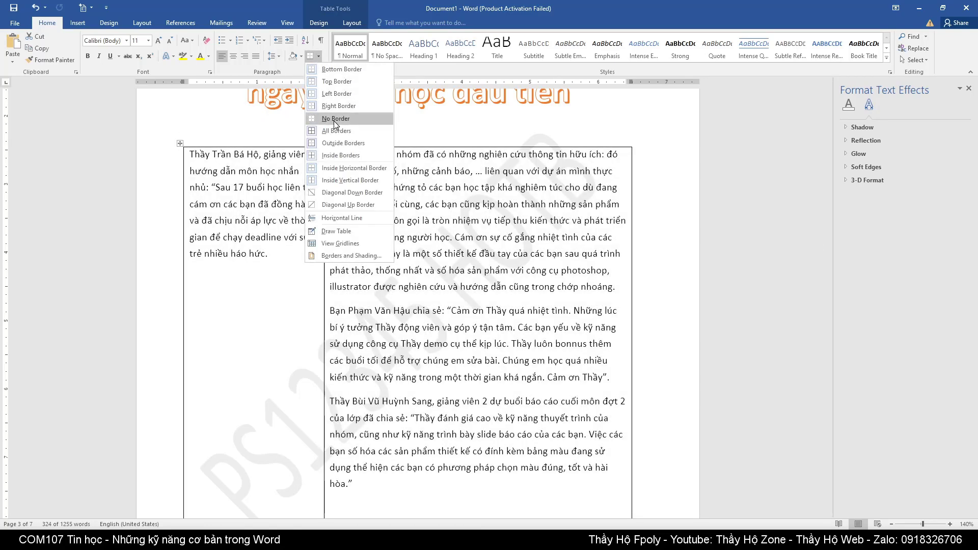
{"action": "left_click", "coordinate": [336, 118]}
{"action": "left_click", "coordinate": [645, 223]}
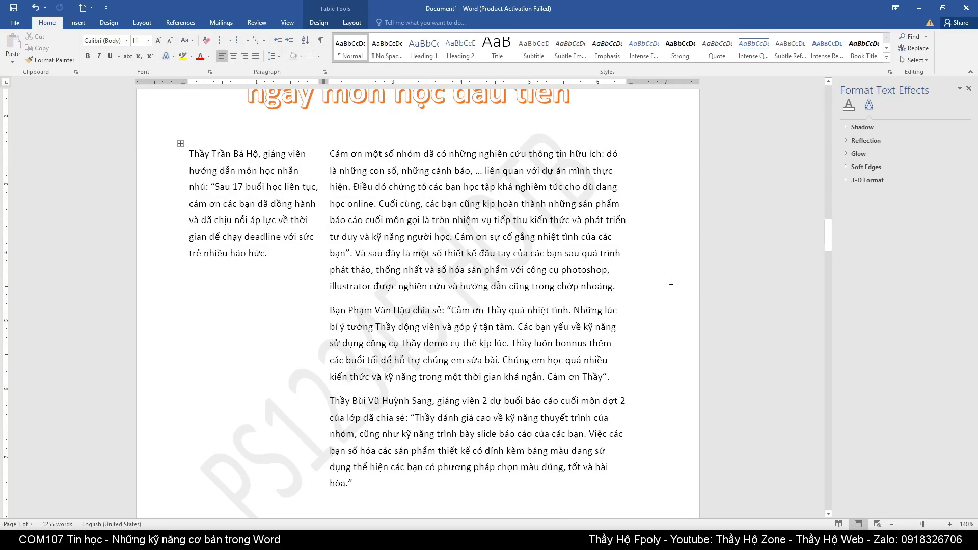
{"action": "scroll", "coordinate": [672, 280], "scroll_direction": "down", "scroll_amount": 1}
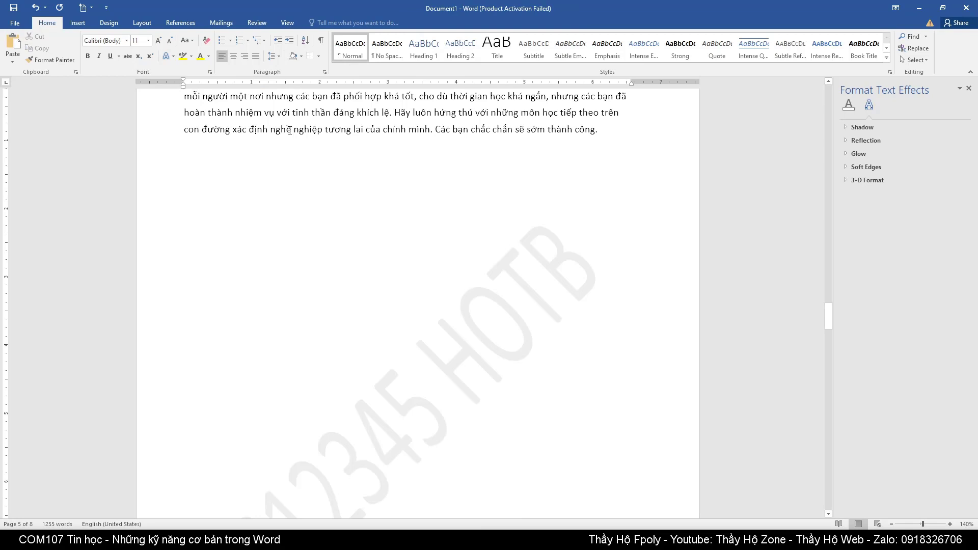
- Insert an empty 3x2 table below the closing paragraph on page 5
{"action": "left_click", "coordinate": [79, 23]}
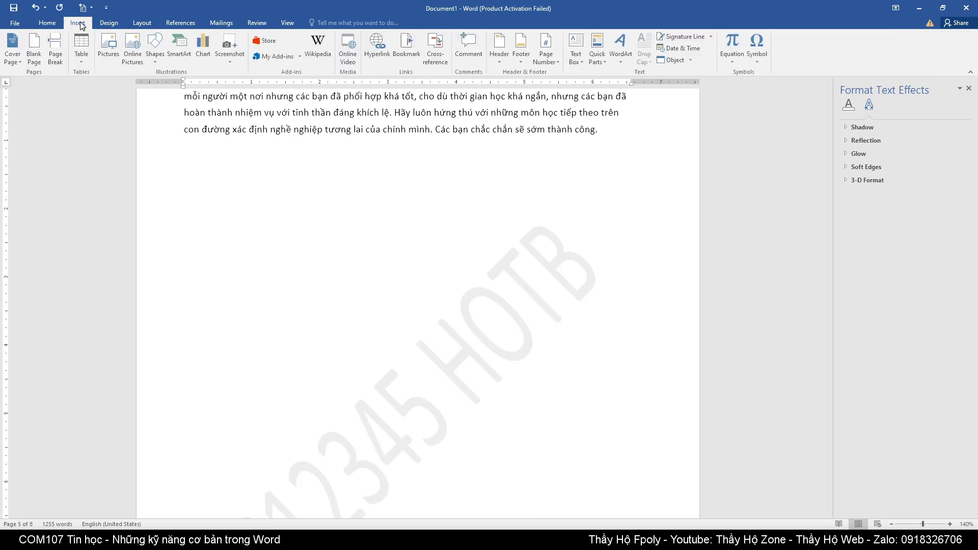
{"action": "left_click", "coordinate": [79, 62]}
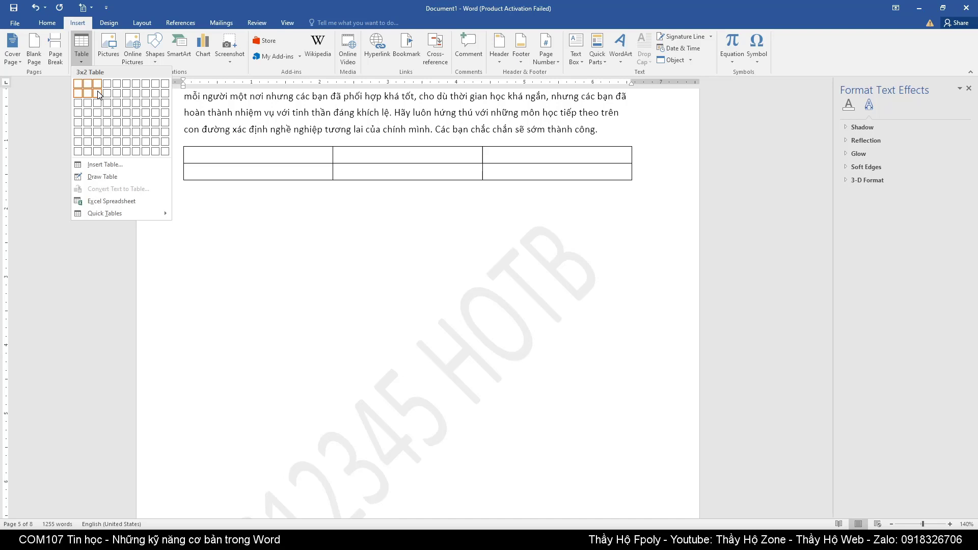
{"action": "left_click", "coordinate": [98, 94]}
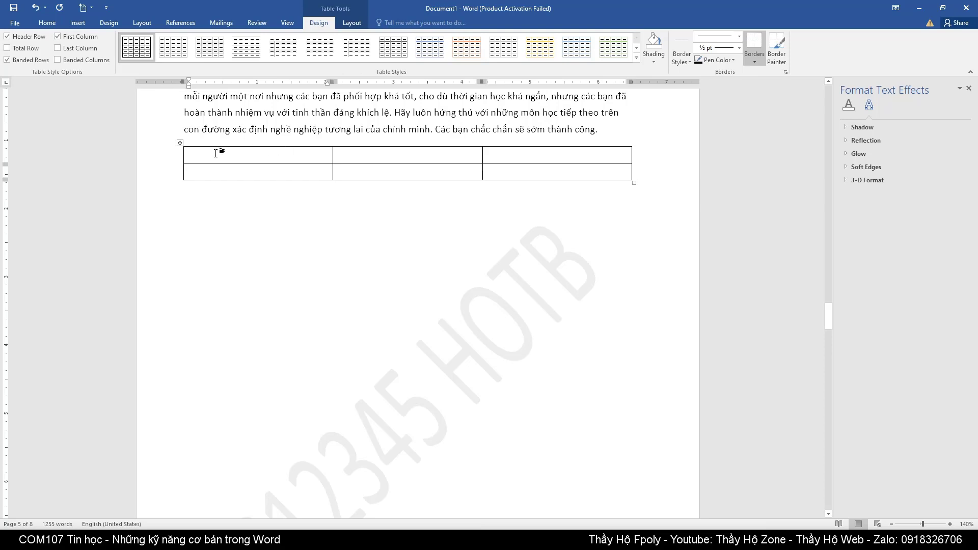
{"action": "left_click", "coordinate": [78, 23]}
- Insert the skier picture into the first cell and shrink it to about 1.39 x 2.08 inches
{"action": "left_click", "coordinate": [109, 50]}
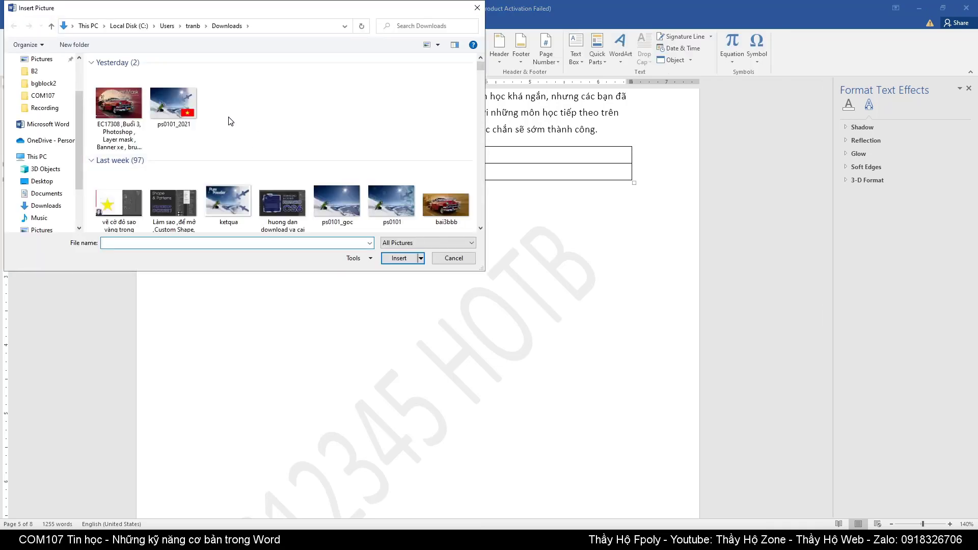
{"action": "double_click", "coordinate": [189, 107]}
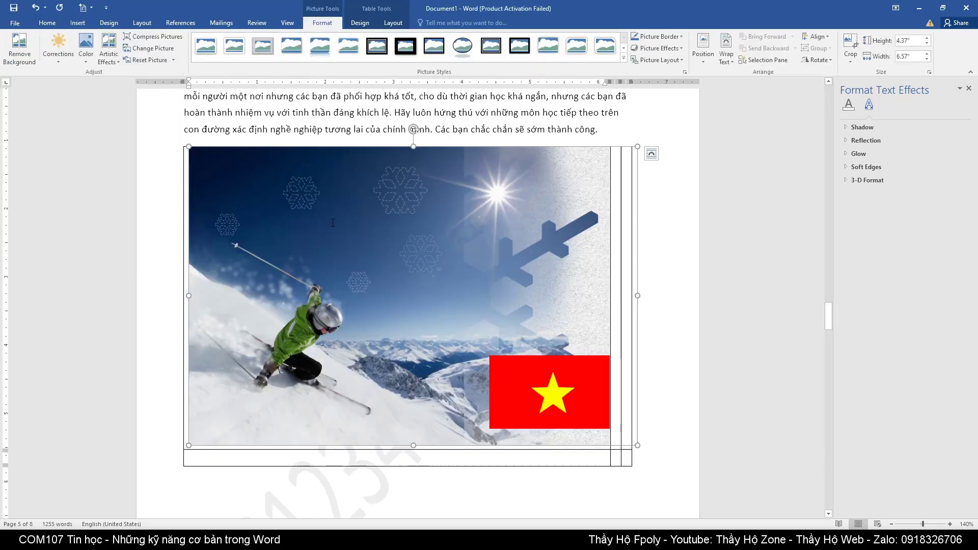
{"action": "left_click_drag", "start_coordinate": [637, 446], "coordinate": [357, 259]}
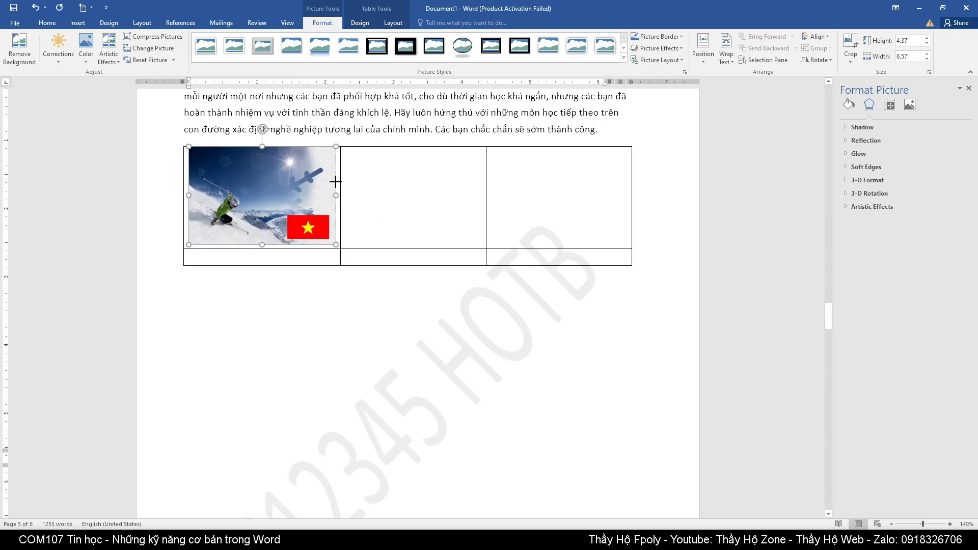
{"action": "left_click_drag", "start_coordinate": [357, 202], "coordinate": [332, 193]}
{"action": "left_click", "coordinate": [349, 177]}
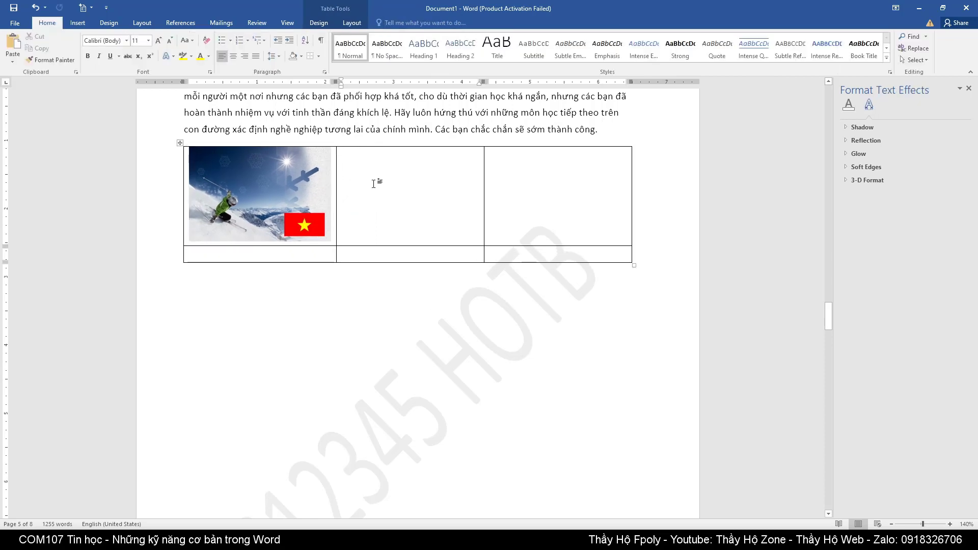
- Insert the red car and yellow laptop pictures into the second and third cells, shrinking the laptop
{"action": "left_click", "coordinate": [76, 23]}
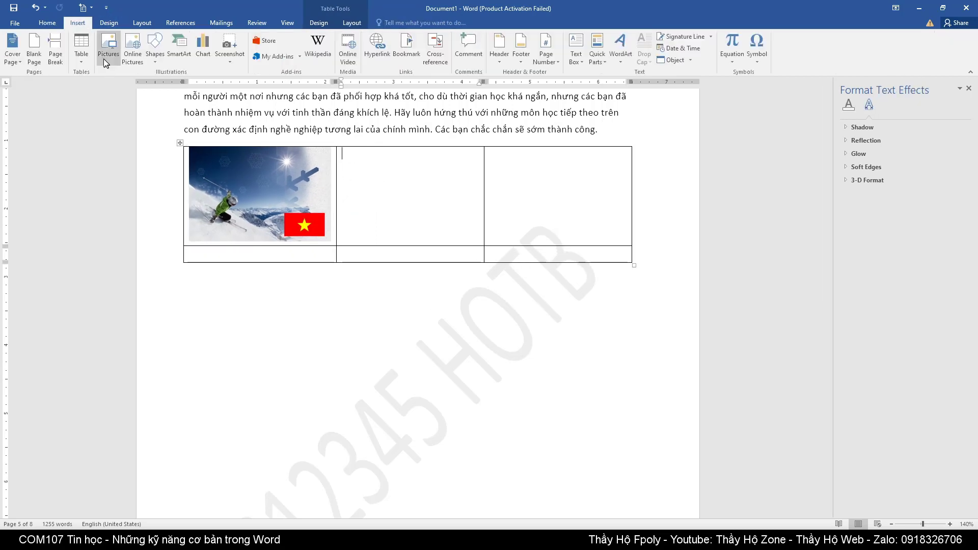
{"action": "left_click", "coordinate": [544, 192]}
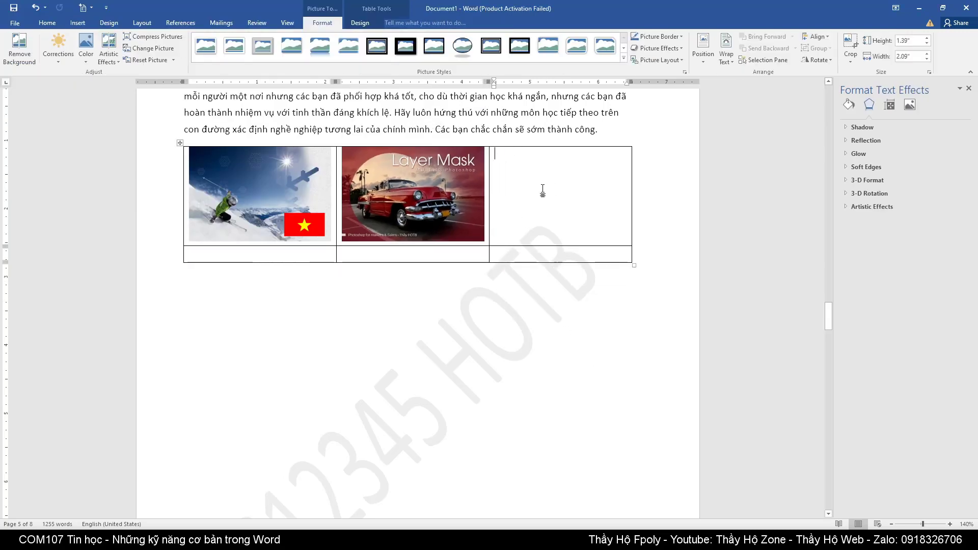
{"action": "left_click", "coordinate": [78, 23]}
{"action": "left_click", "coordinate": [109, 46]}
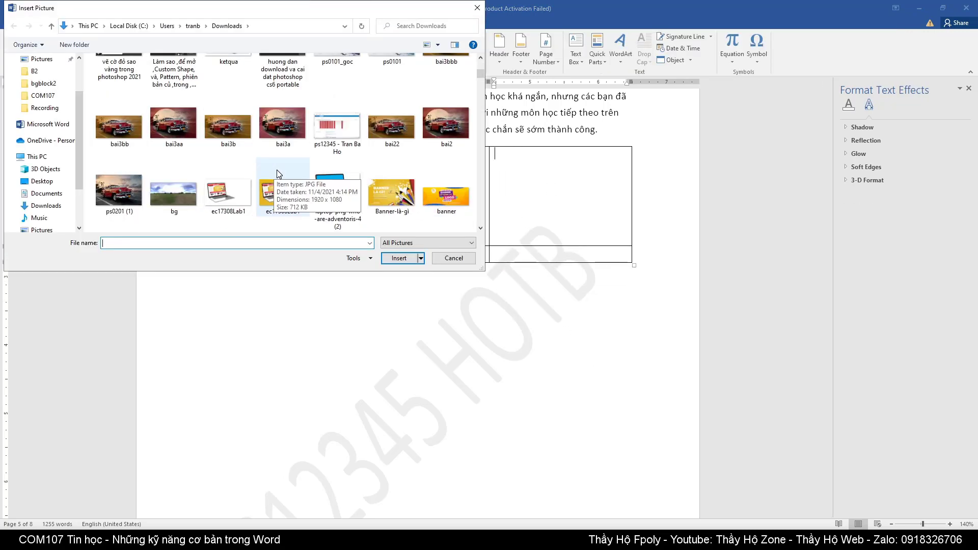
{"action": "double_click", "coordinate": [395, 220]}
{"action": "left_click_drag", "start_coordinate": [561, 234], "coordinate": [634, 239]}
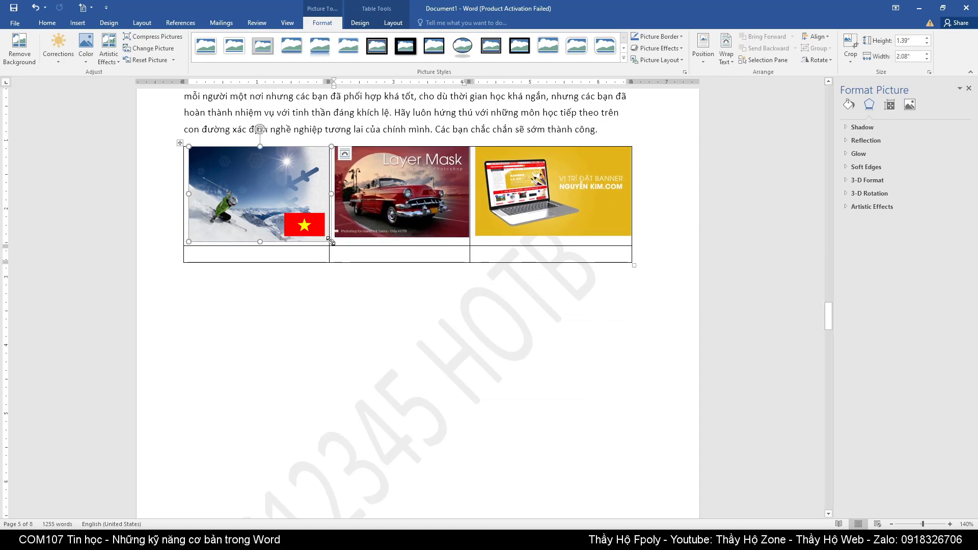
{"action": "left_click", "coordinate": [374, 269]}
{"action": "left_click", "coordinate": [350, 250]}
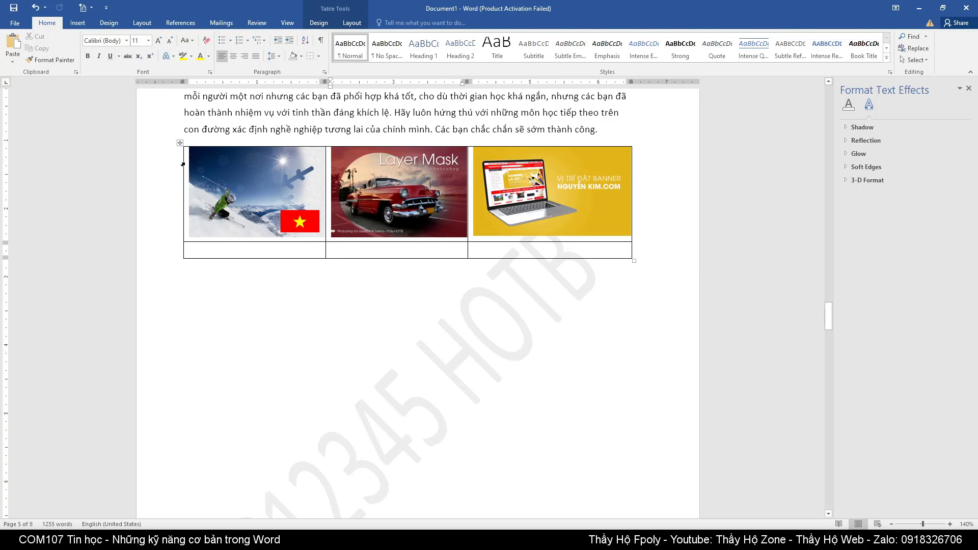
- In the table's cell options, uncheck Same as the whole table and set Left and Right margins to 0
{"action": "left_click", "coordinate": [179, 145]}
{"action": "right_click", "coordinate": [180, 145]}
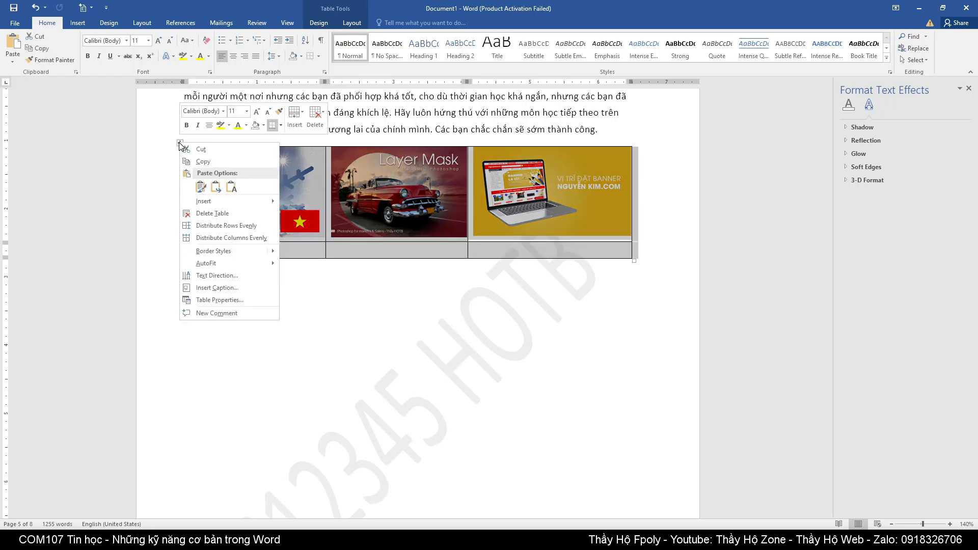
{"action": "left_click", "coordinate": [220, 300]}
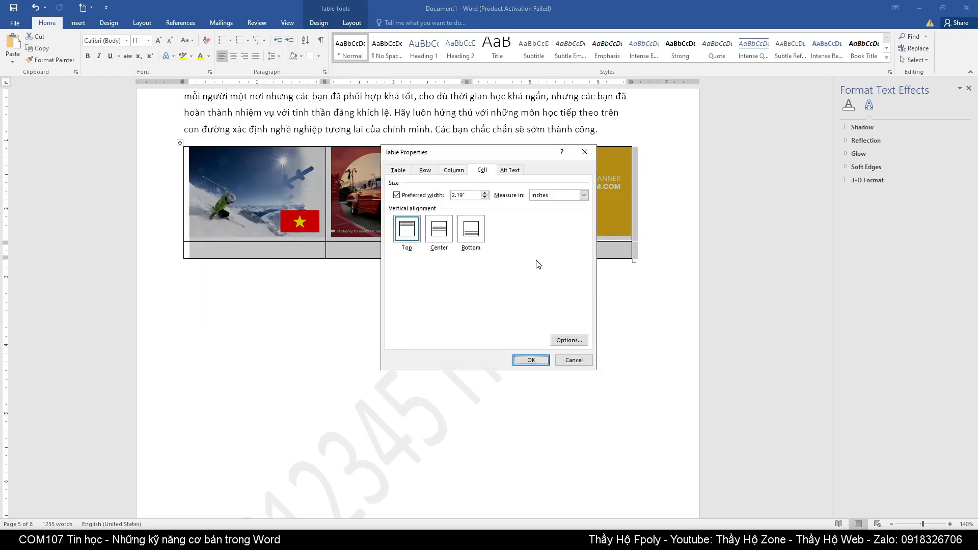
{"action": "left_click", "coordinate": [481, 171]}
{"action": "left_click", "coordinate": [569, 340]}
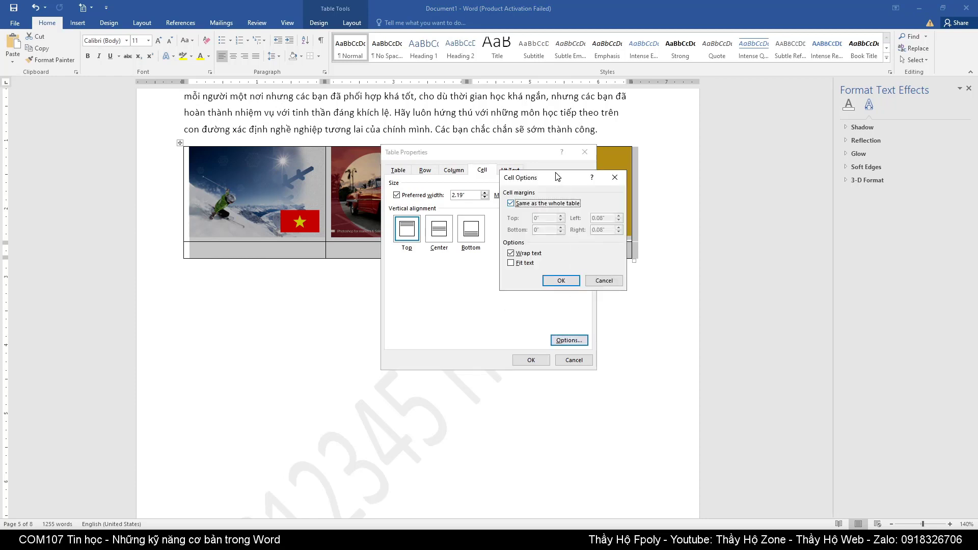
{"action": "left_click_drag", "start_coordinate": [557, 177], "coordinate": [376, 241]}
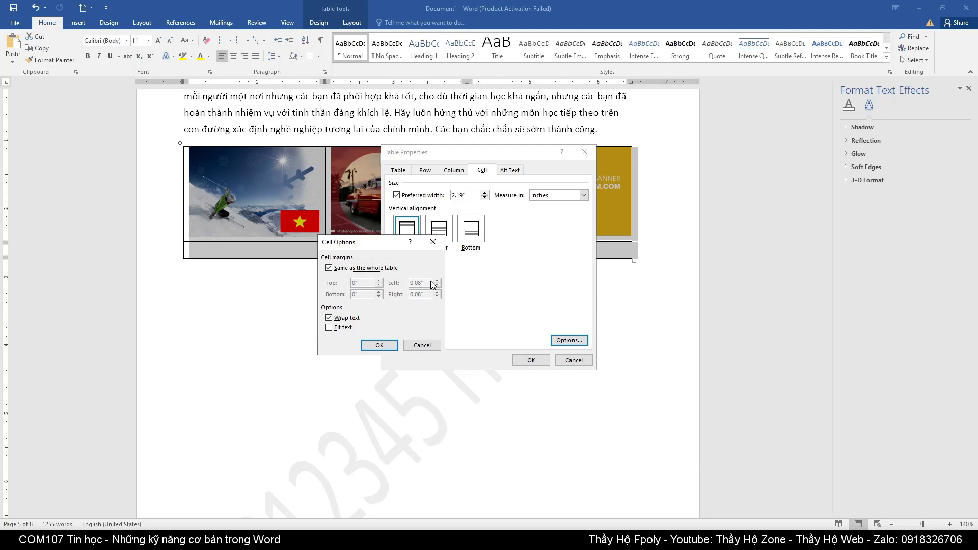
{"action": "left_click", "coordinate": [340, 271]}
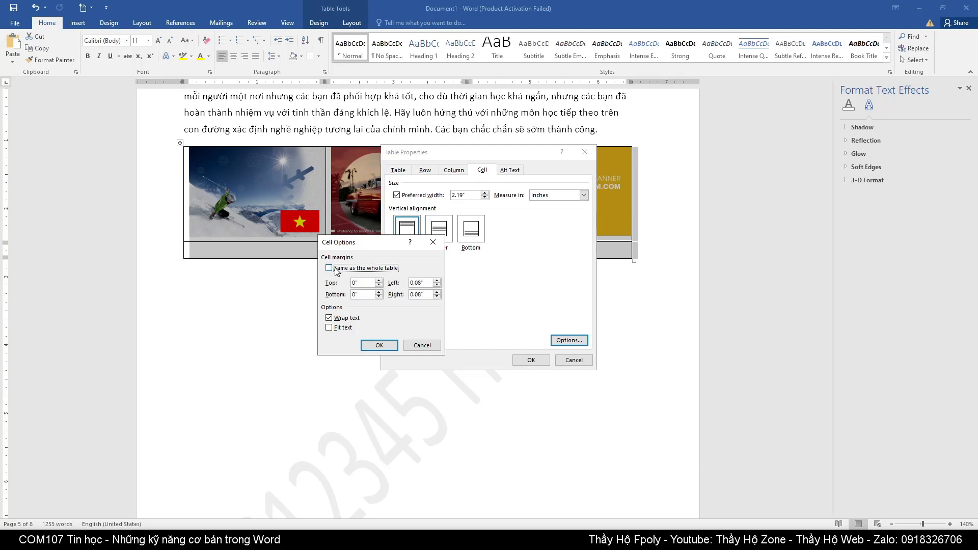
{"action": "left_click", "coordinate": [437, 285]}
{"action": "left_click", "coordinate": [436, 285]}
{"action": "left_click", "coordinate": [439, 295]}
{"action": "left_click", "coordinate": [378, 345]}
{"action": "left_click", "coordinate": [531, 360]}
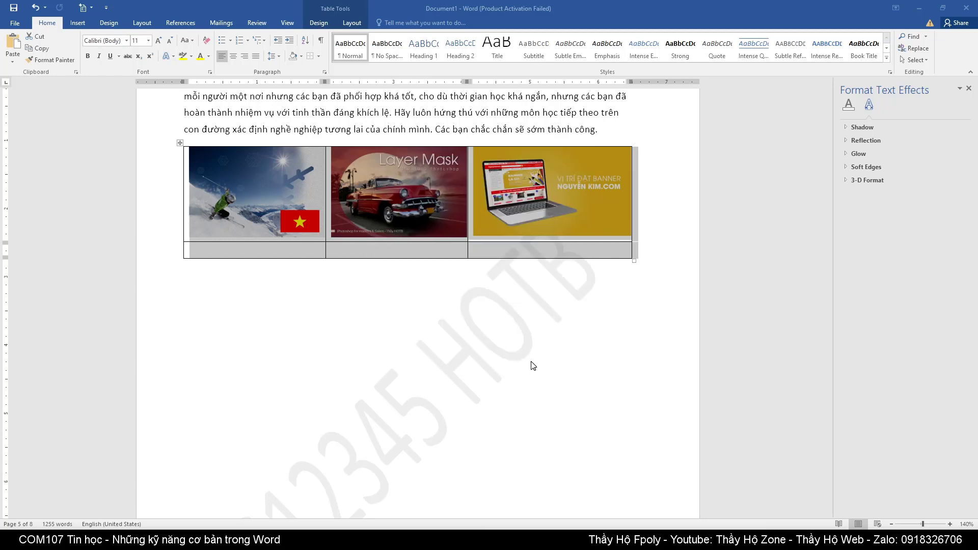
- Narrow the first column so it hugs the skier picture
{"action": "left_click", "coordinate": [198, 169]}
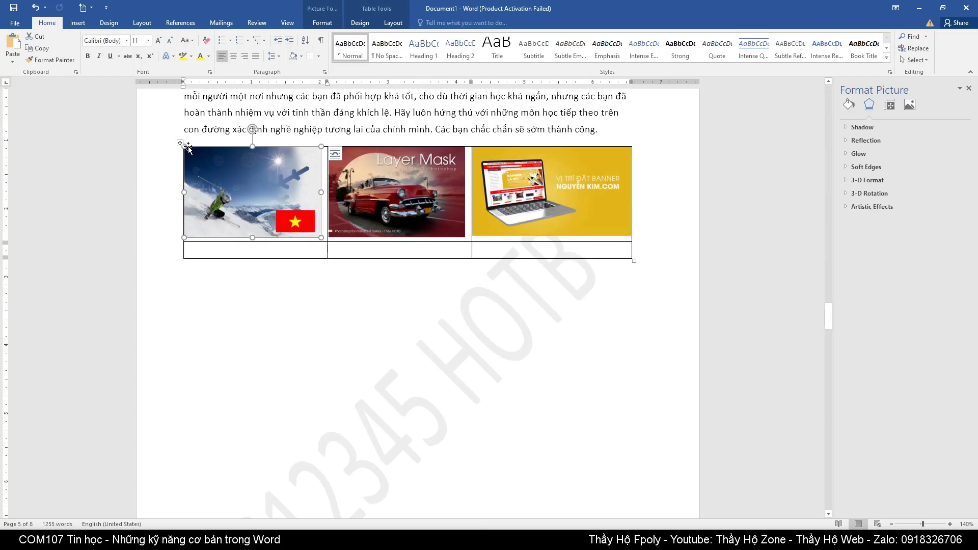
{"action": "left_click", "coordinate": [581, 201]}
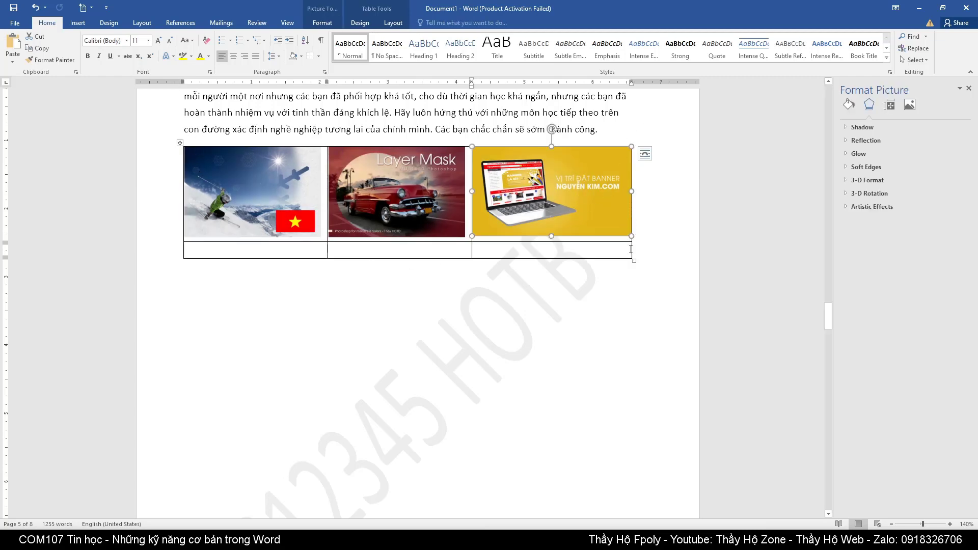
{"action": "left_click", "coordinate": [496, 306]}
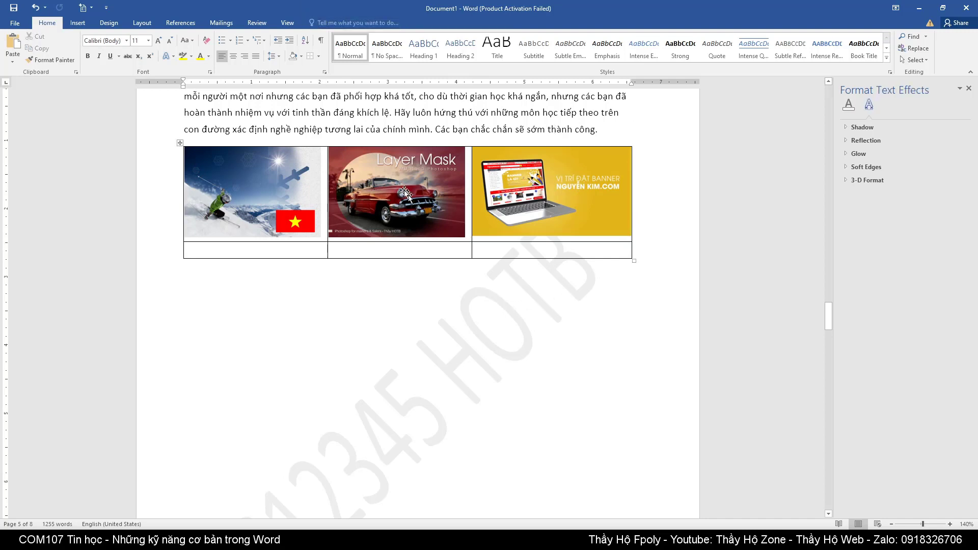
{"action": "left_click", "coordinate": [385, 168]}
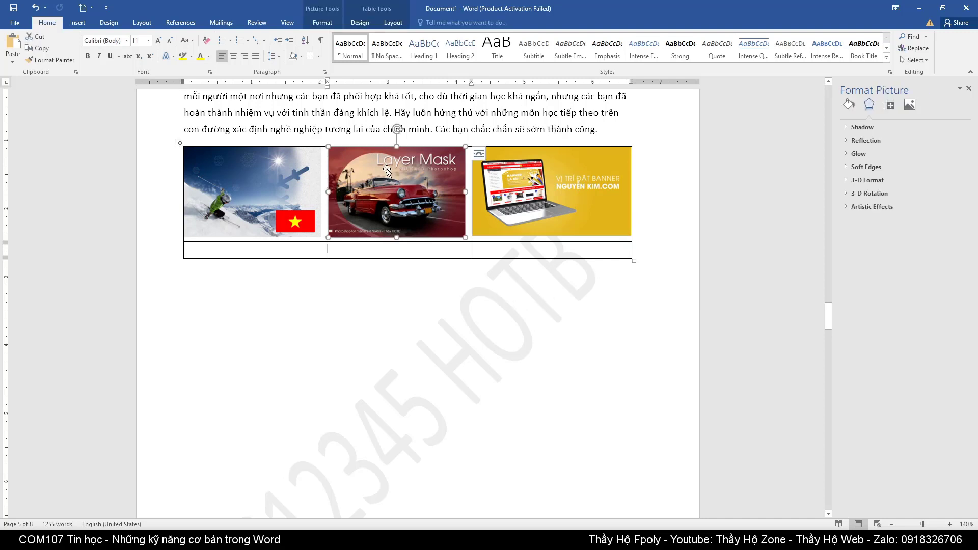
{"action": "left_click", "coordinate": [470, 212]}
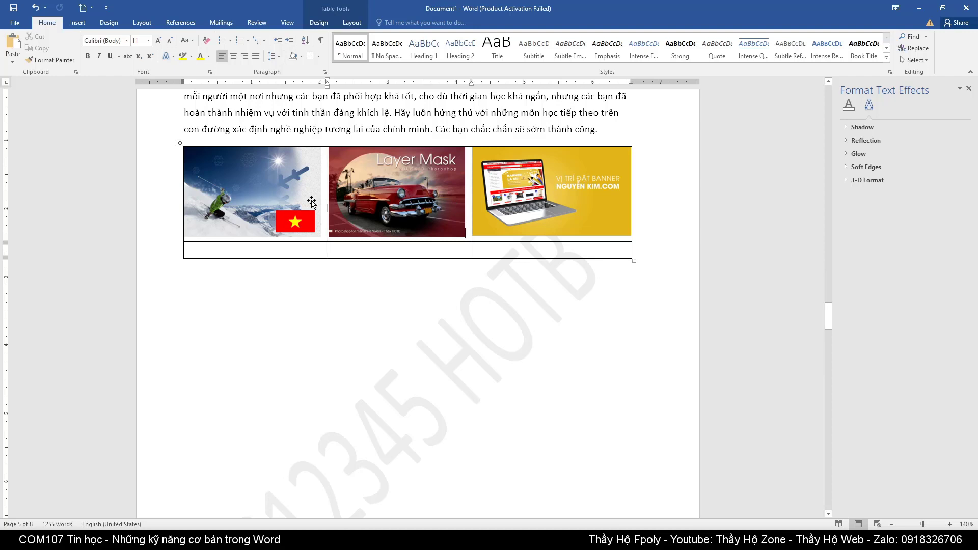
{"action": "left_click", "coordinate": [321, 227]}
{"action": "left_click_drag", "start_coordinate": [321, 237], "coordinate": [321, 239]}
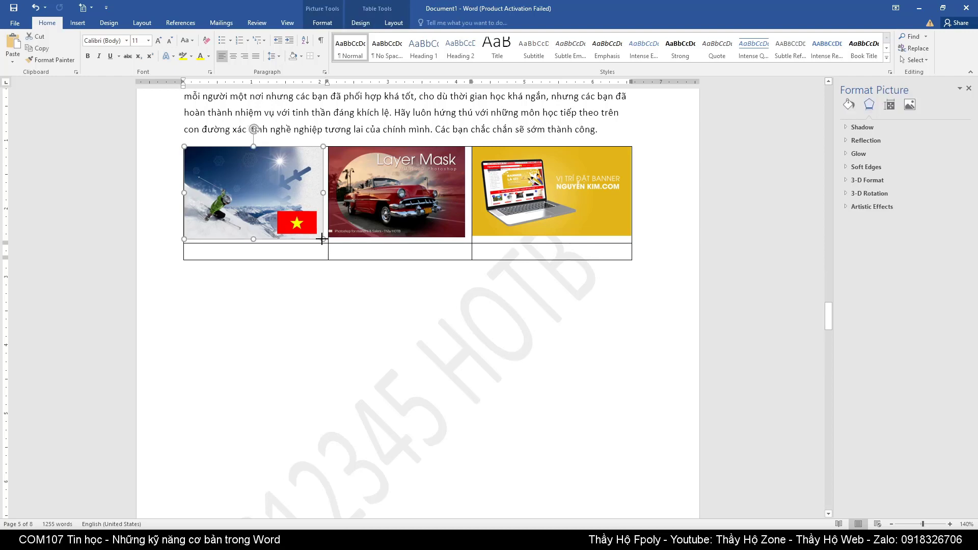
{"action": "key", "text": "ctrl+z"}
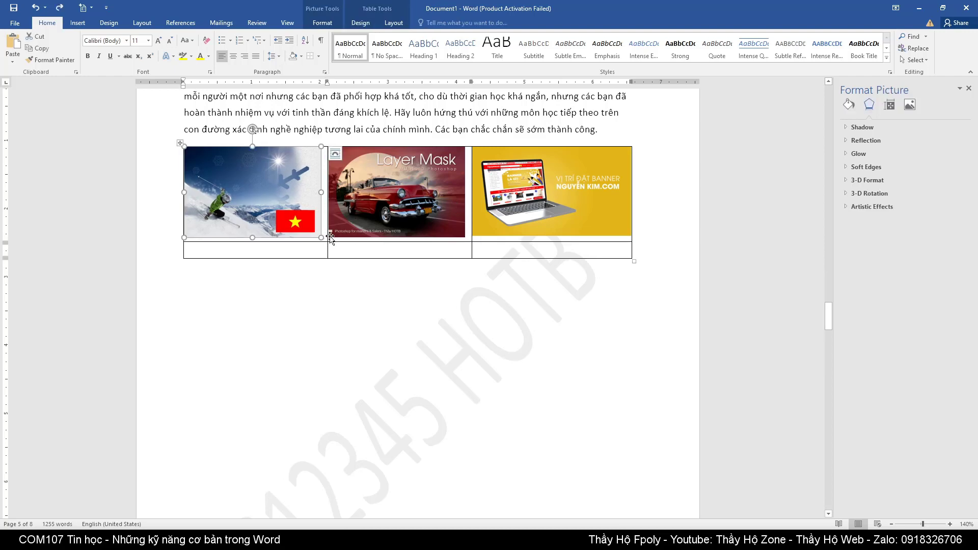
{"action": "left_click_drag", "start_coordinate": [330, 236], "coordinate": [320, 235]}
{"action": "left_click", "coordinate": [541, 207]}
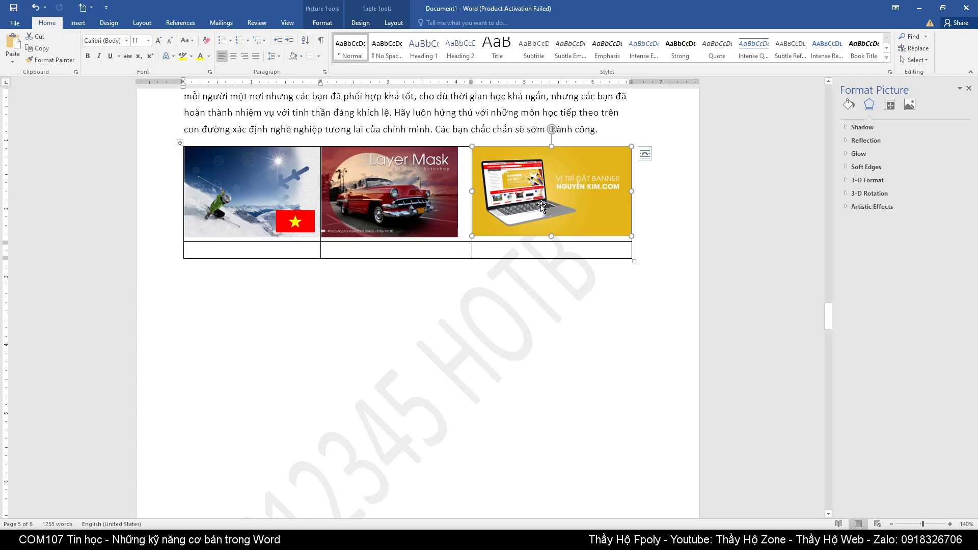
- Centre the red car picture within its cell
{"action": "left_click", "coordinate": [261, 194]}
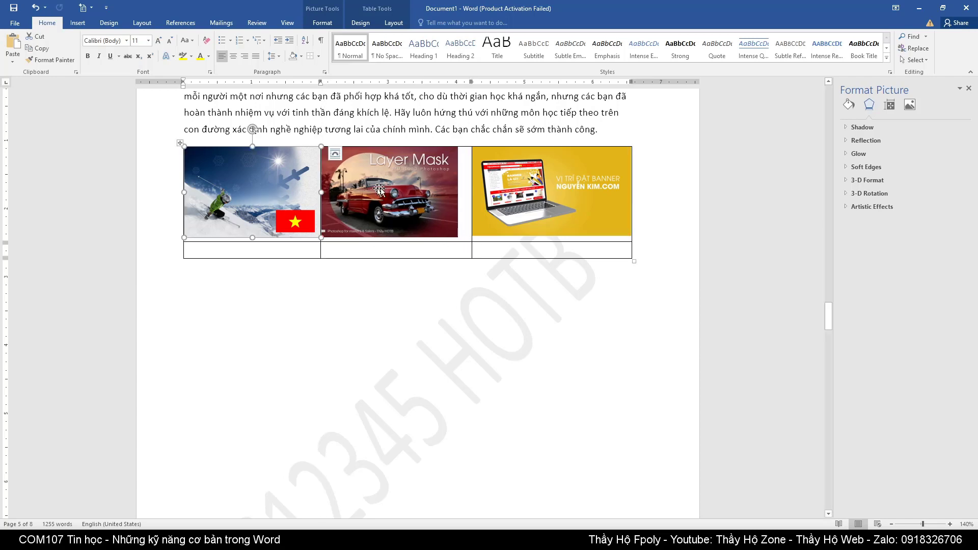
{"action": "left_click", "coordinate": [466, 184]}
{"action": "left_click", "coordinate": [438, 188]}
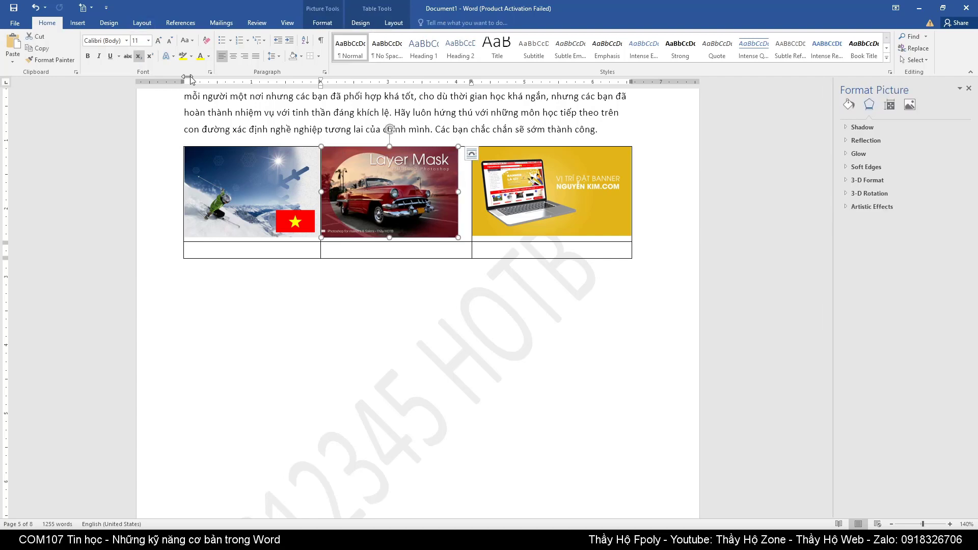
{"action": "left_click", "coordinate": [236, 58]}
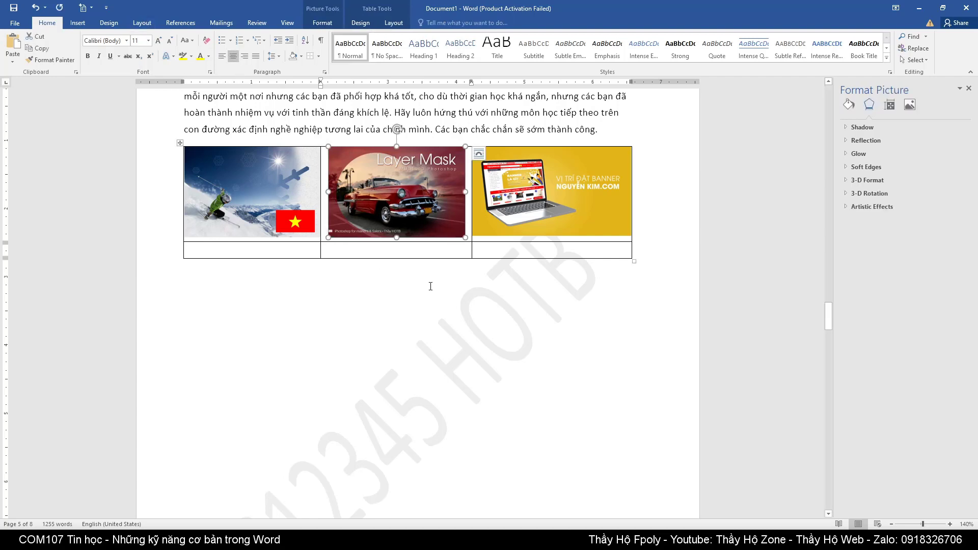
{"action": "left_click", "coordinate": [460, 290]}
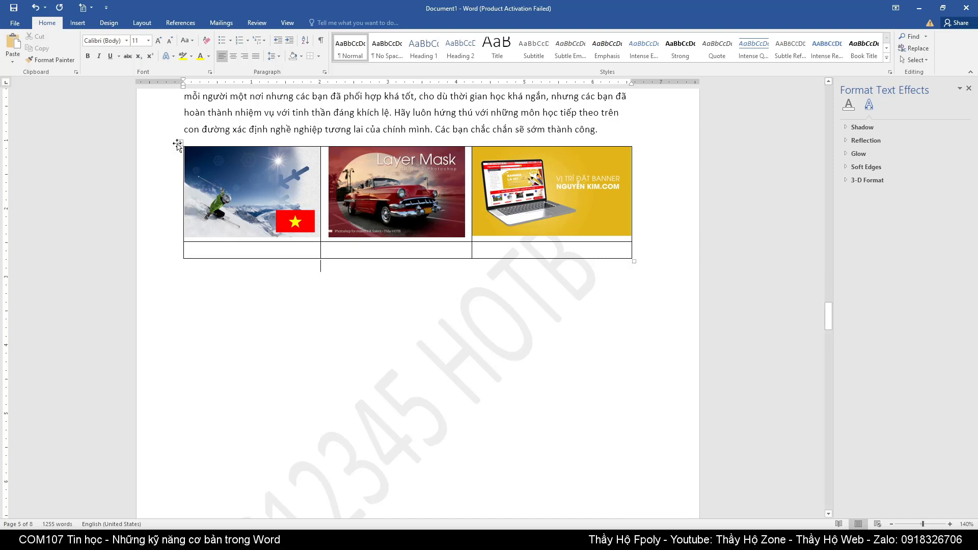
- Select the picture table and apply No Border from the Borders dropdown
{"action": "left_click", "coordinate": [179, 141]}
{"action": "right_click", "coordinate": [180, 141]}
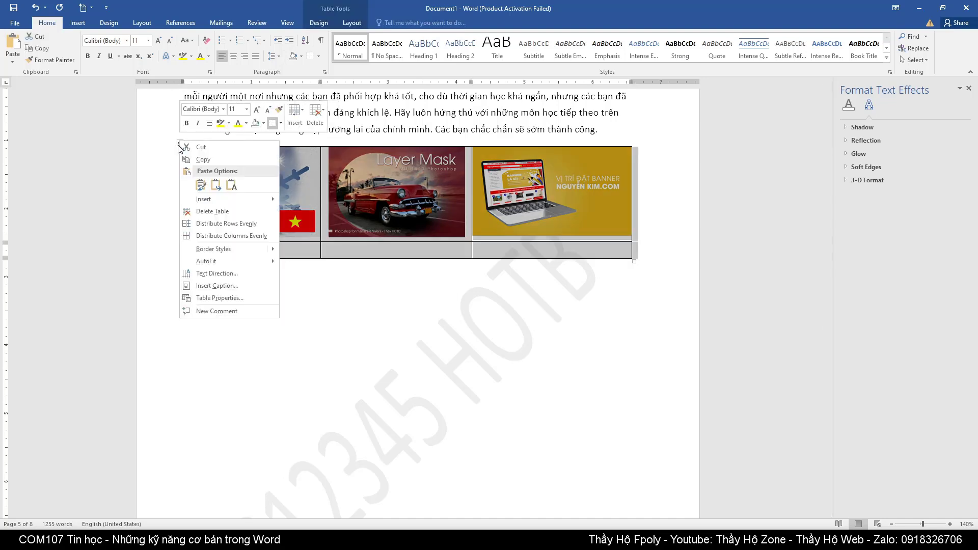
{"action": "key", "text": "Escape"}
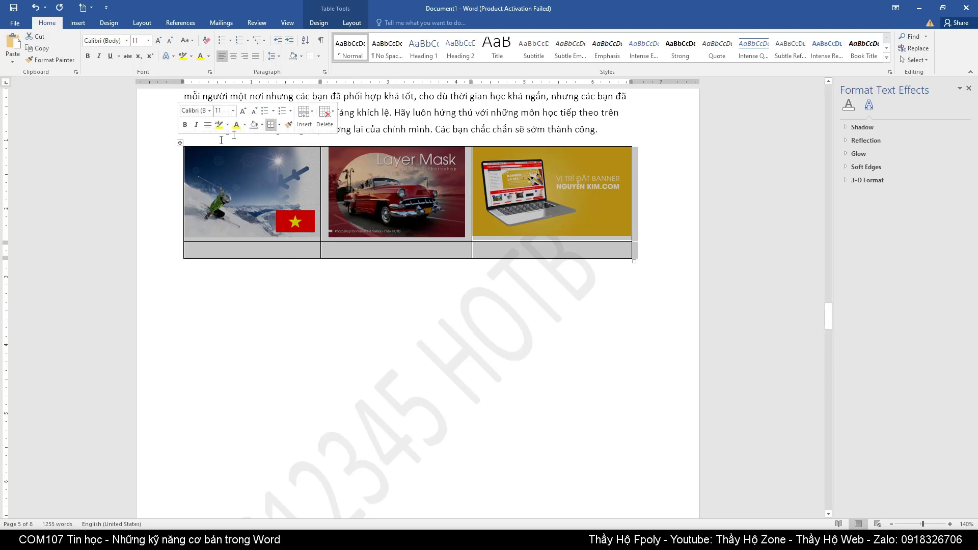
{"action": "left_click", "coordinate": [315, 57]}
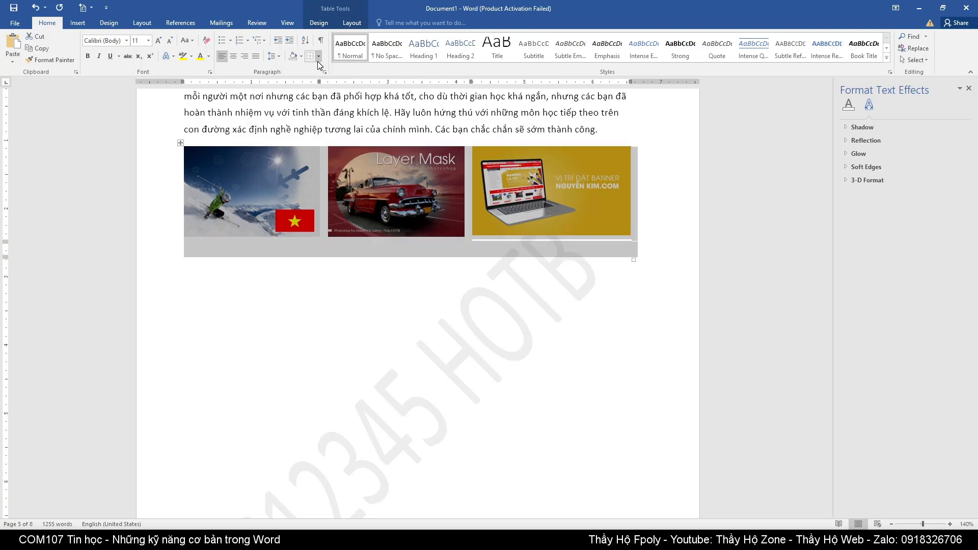
{"action": "left_click", "coordinate": [367, 279]}
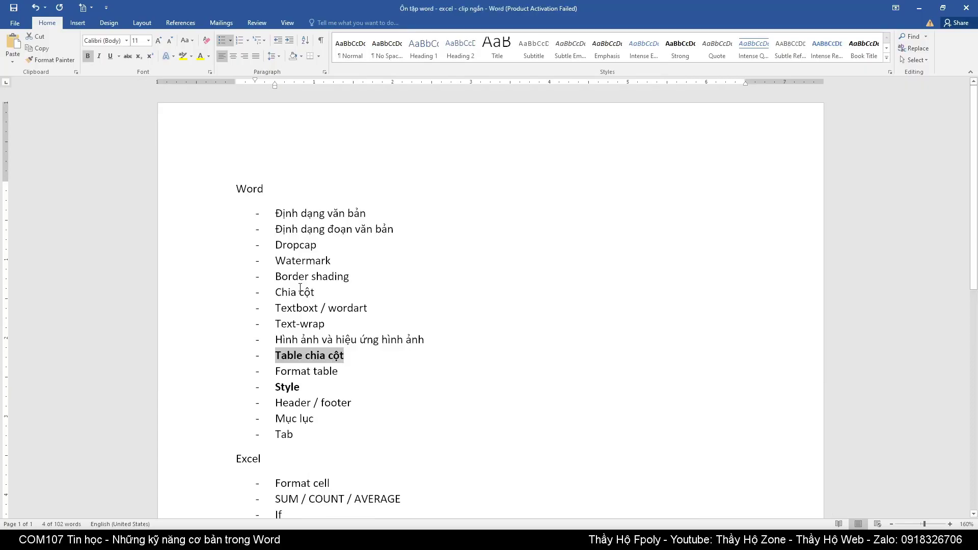
- Select the word 'Style' in the review outline's topic list
{"action": "double_click", "coordinate": [289, 389]}
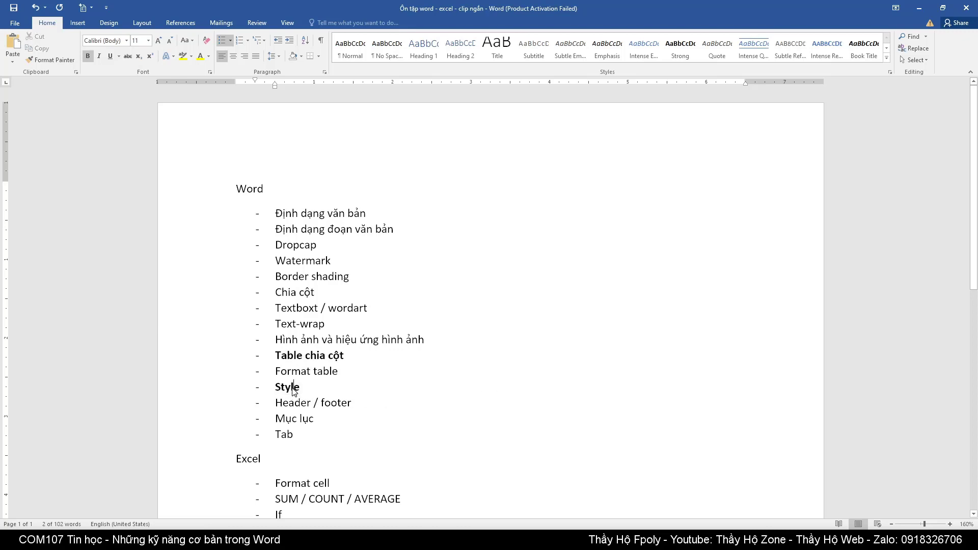
{"action": "key", "text": "Left"}
{"action": "key", "text": "shift+End"}
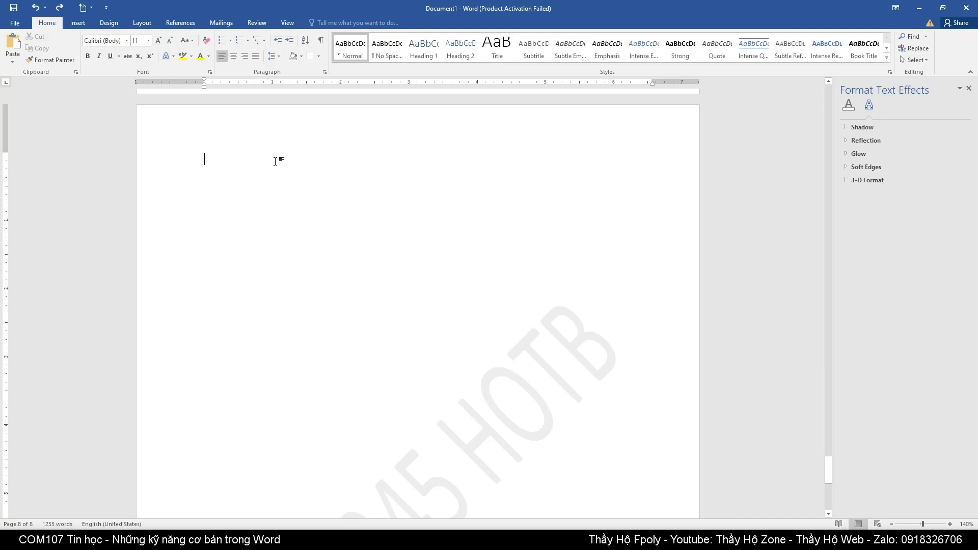
- Start a Roman-numeral list with the items Phần 1, Phần 2 and Phần 3
{"action": "type", "text": "l"}
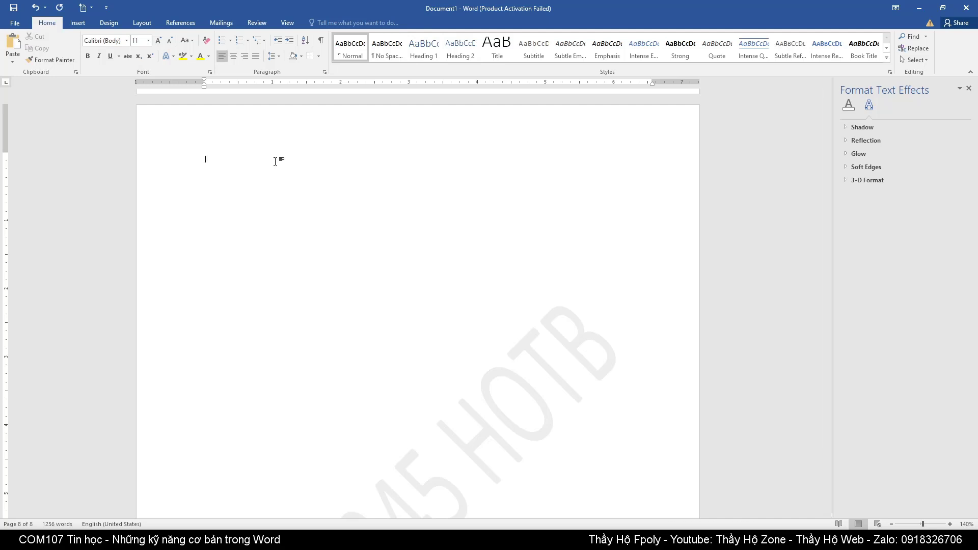
{"action": "type", "text": "."}
{"action": "key", "text": "Tab"}
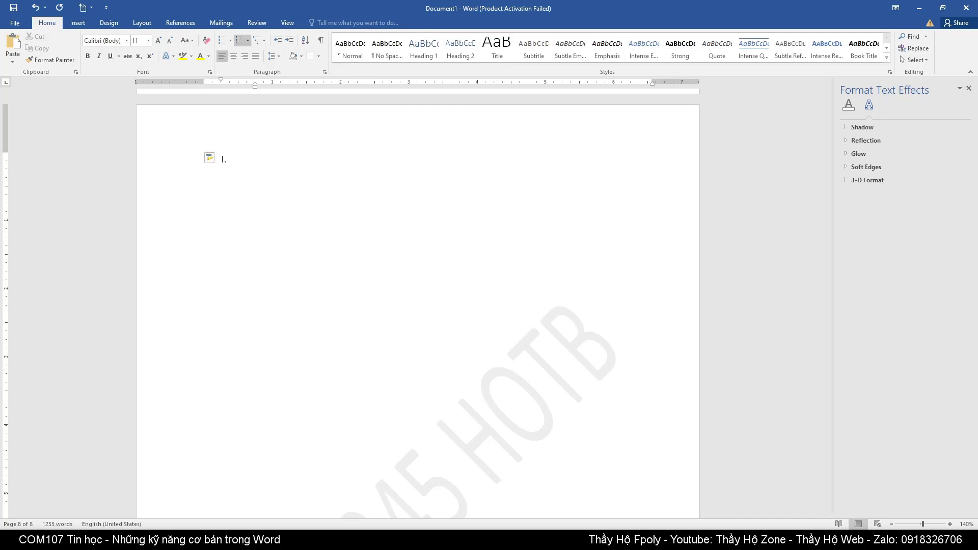
{"action": "type", "text": "Ph"}
{"action": "type", "text": "ần 1"}
{"action": "key", "text": "Return"}
{"action": "type", "text": "Phần 2"}
{"action": "key", "text": "Return"}
{"action": "type", "text": "Phần"}
{"action": "type", "text": " 3"}
- Add three lettered sub-items under Phần 1, starting with Phần 1.1
{"action": "left_click", "coordinate": [286, 160]}
{"action": "key", "text": "Return"}
{"action": "key", "text": "Tab"}
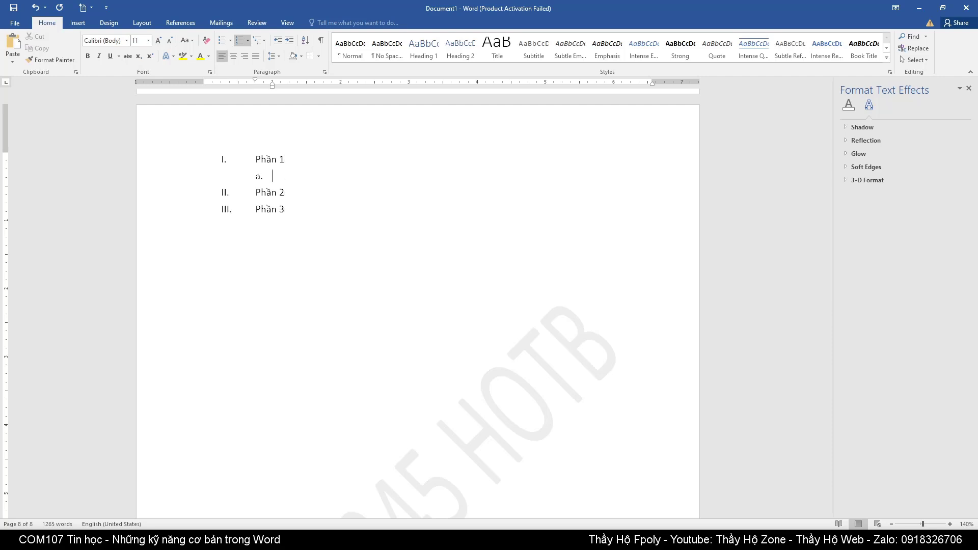
{"action": "type", "text": "Phần 1.1"}
{"action": "key", "text": "Return"}
{"action": "type", "text": "Phần 22"}
{"action": "type", "text": ".2"}
{"action": "key", "text": "Return"}
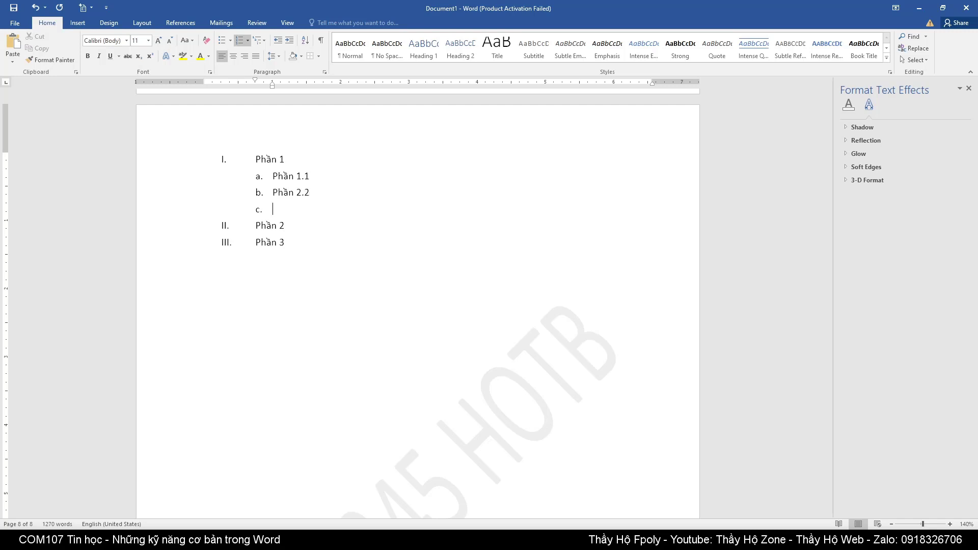
{"action": "type", "text": "Phần 3."}
{"action": "type", "text": "3"}
- Correct the mistyped sub-item numbers so they read Phần 1.2 and Phần 1.3
{"action": "key", "text": "Delete"}
{"action": "type", "text": "1"}
{"action": "key", "text": "Down"}
{"action": "key", "text": "BackSpace"}
{"action": "type", "text": "1"}
{"action": "key", "text": "End"}
- Insert blank un-numbered lines after Phần 1.1, 1.2, 1.3 and Phần 2
{"action": "key", "text": "Up"}
{"action": "key", "text": "Up"}
{"action": "key", "text": "Return"}
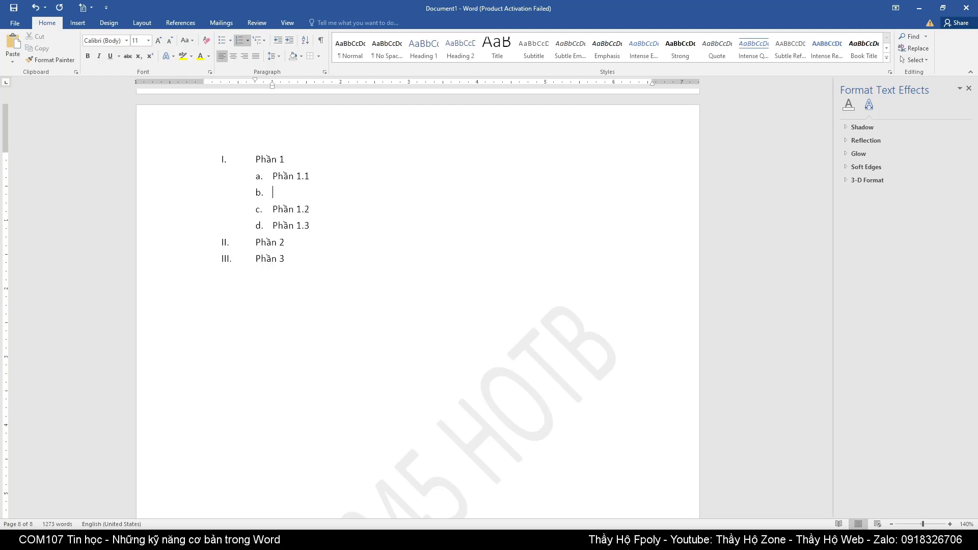
{"action": "key", "text": "Return"}
{"action": "key", "text": "Down"}
{"action": "key", "text": "End"}
{"action": "key", "text": "Return"}
{"action": "key", "text": "Return"}
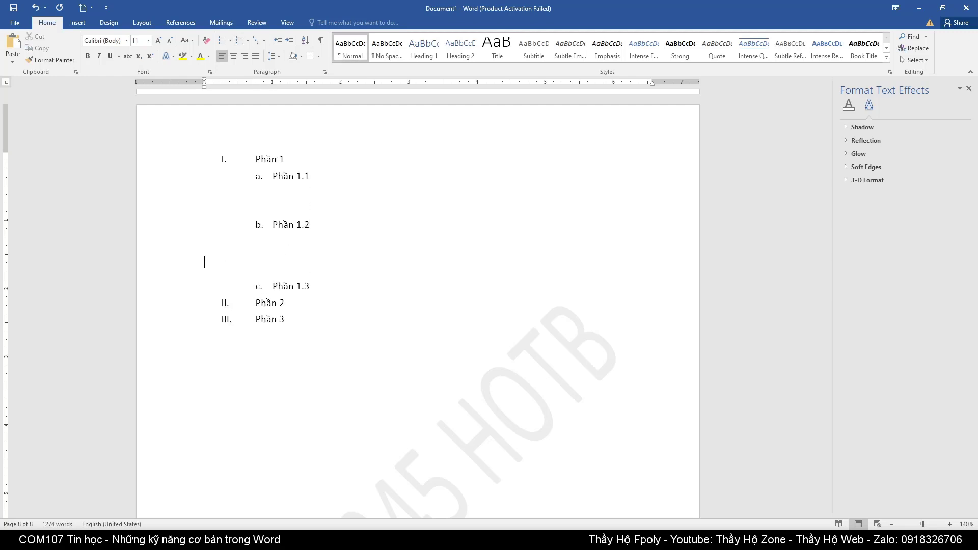
{"action": "key", "text": "Down"}
{"action": "key", "text": "Return"}
{"action": "key", "text": "Return"}
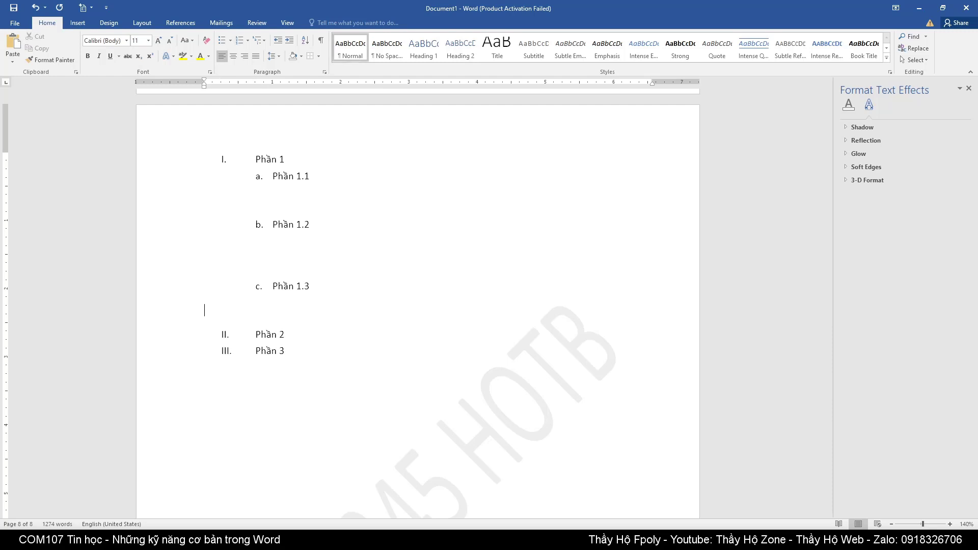
{"action": "left_click", "coordinate": [256, 334]}
{"action": "key", "text": "Return"}
{"action": "key", "text": "Return"}
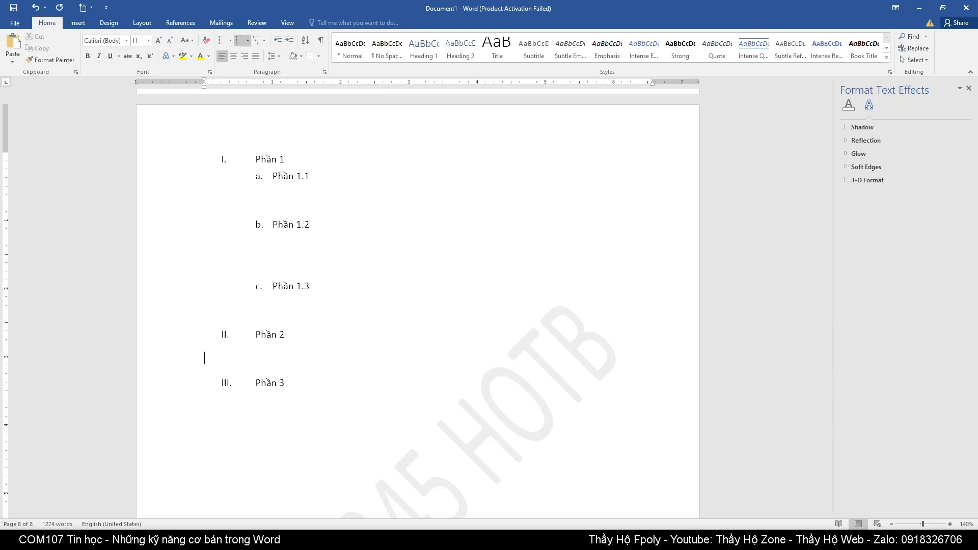
{"action": "key", "text": "Return"}
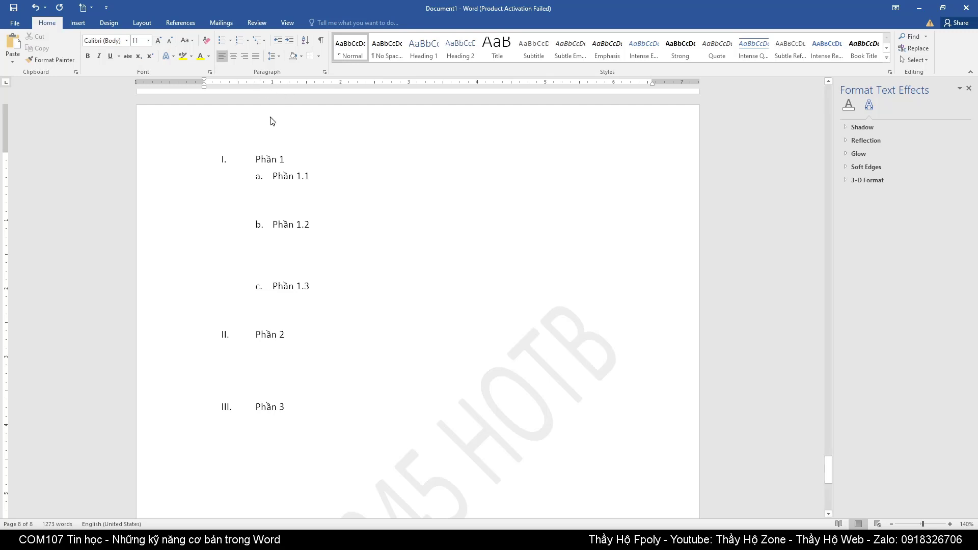
{"action": "double_click", "coordinate": [267, 159]}
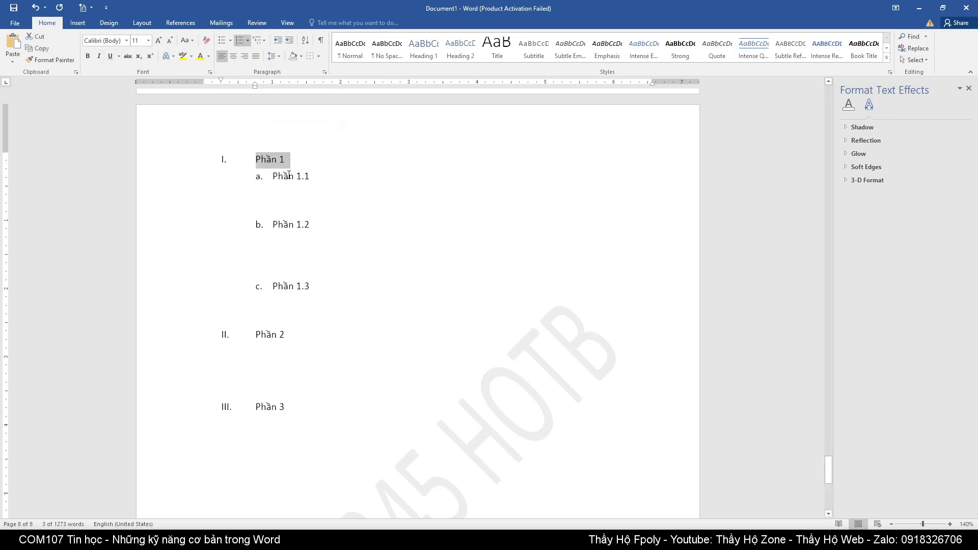
{"action": "double_click", "coordinate": [284, 181]}
{"action": "double_click", "coordinate": [266, 159]}
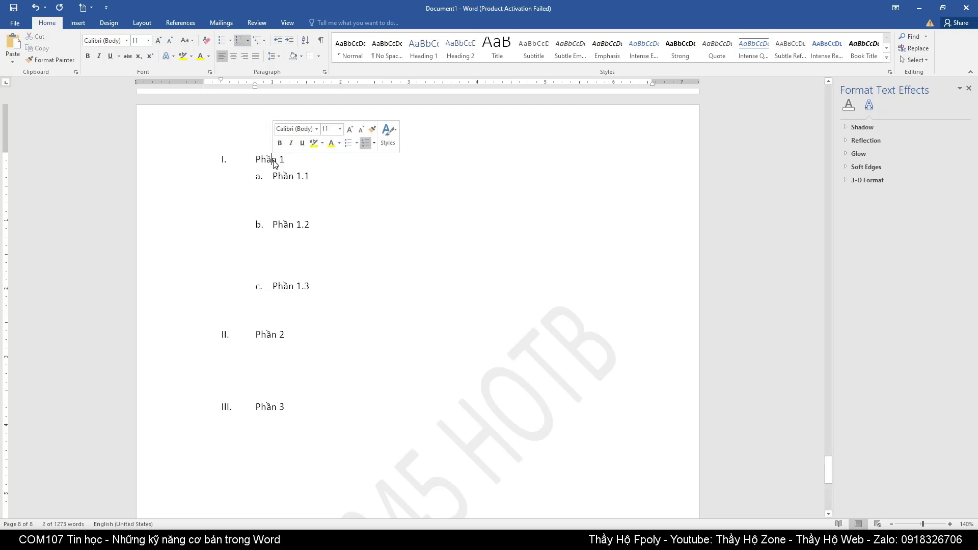
{"action": "double_click", "coordinate": [270, 334]}
{"action": "double_click", "coordinate": [268, 408]}
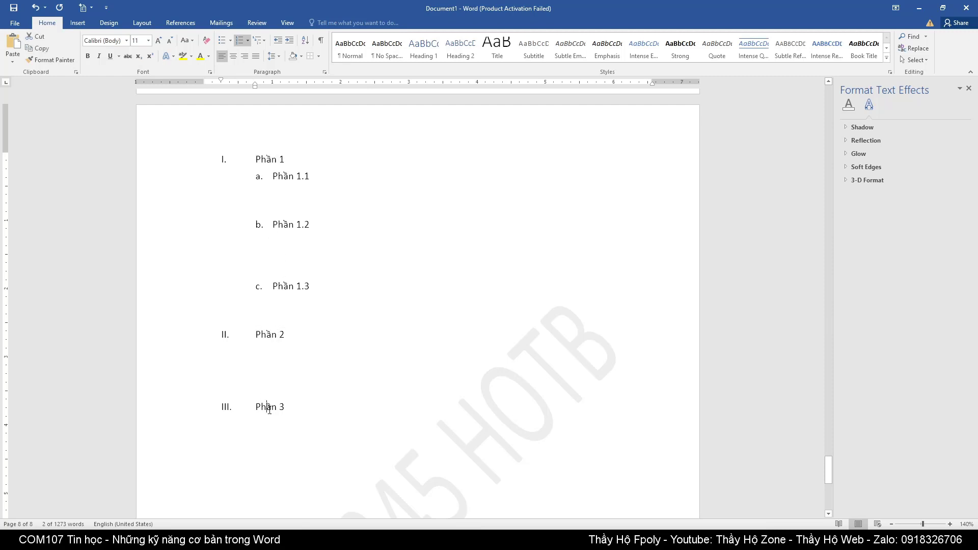
{"action": "left_click", "coordinate": [297, 175]}
{"action": "double_click", "coordinate": [281, 225]}
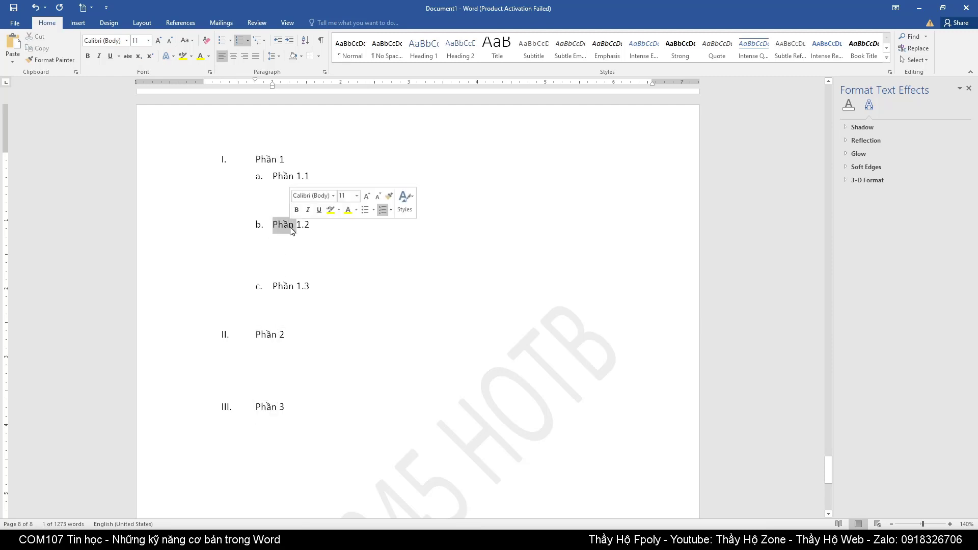
{"action": "left_click", "coordinate": [290, 287]}
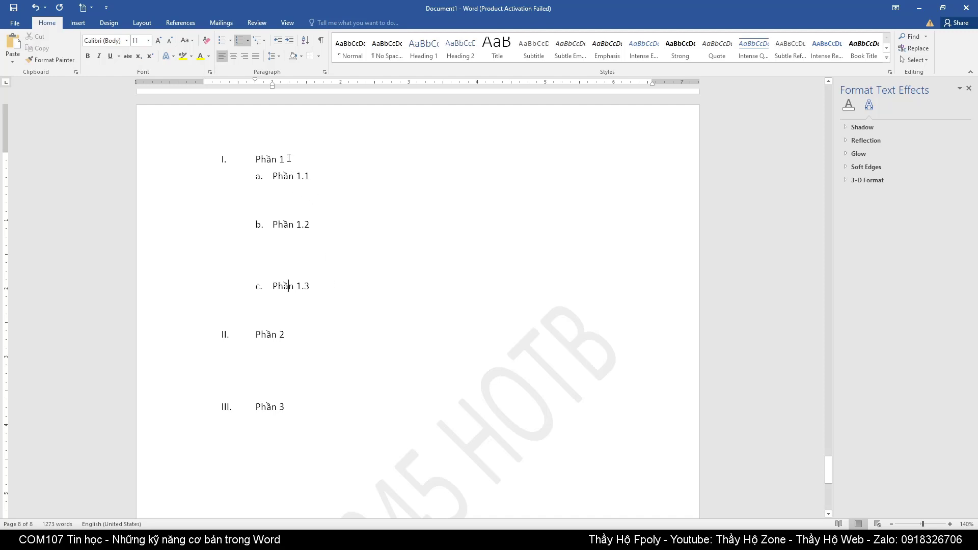
{"action": "left_click_drag", "start_coordinate": [284, 159], "coordinate": [256, 159]}
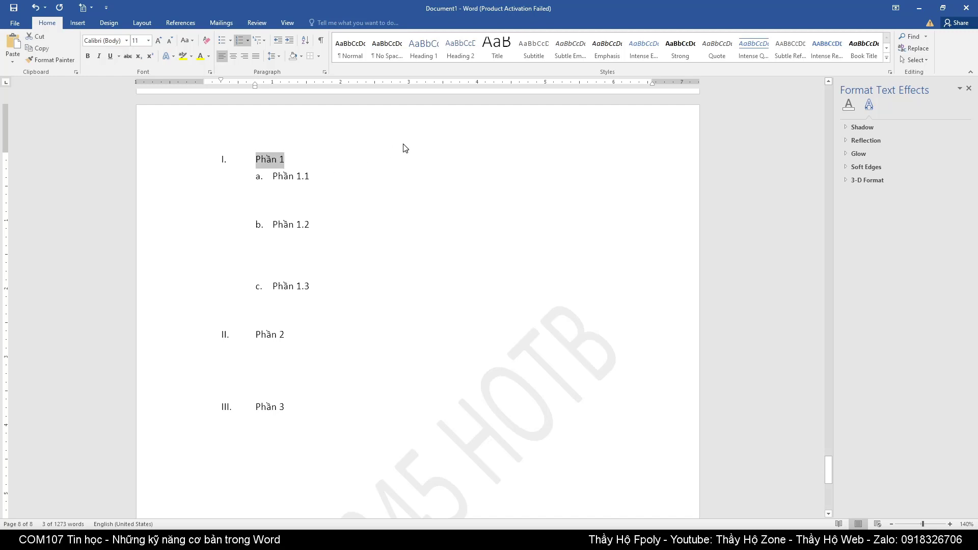
{"action": "left_click", "coordinate": [418, 59]}
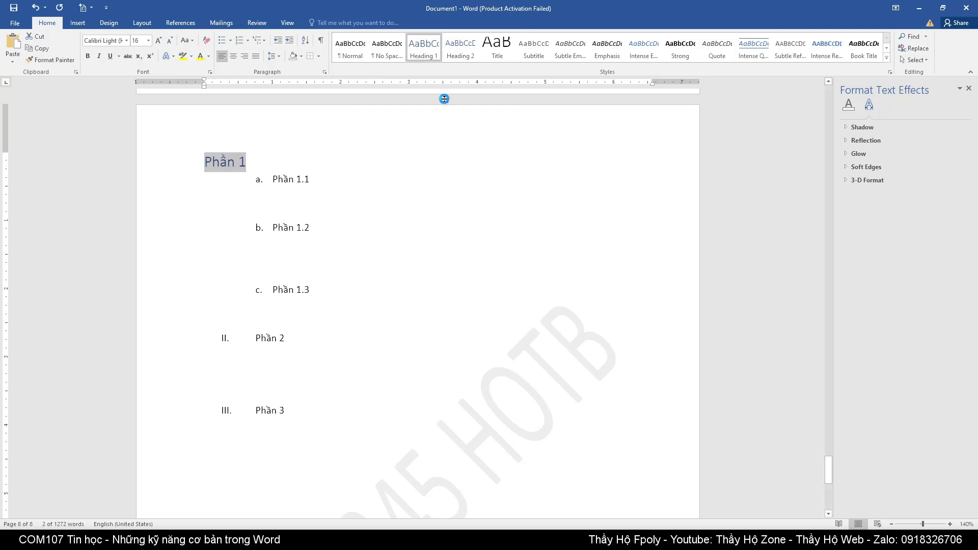
{"action": "key", "text": "ctrl+z"}
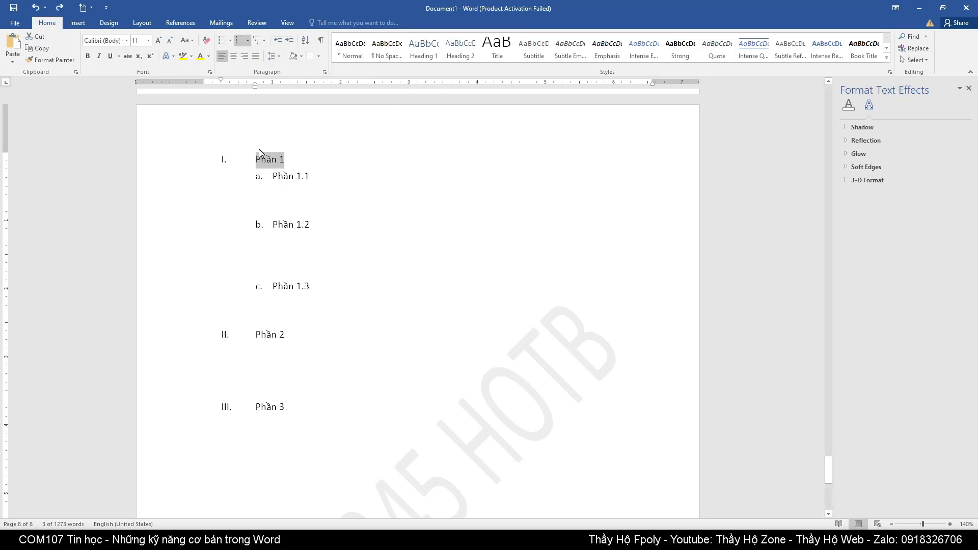
- Create style 01Tieudechinh from Phần 1 with UTM Bebas, 18 pt, blue text
{"action": "left_click", "coordinate": [888, 58]}
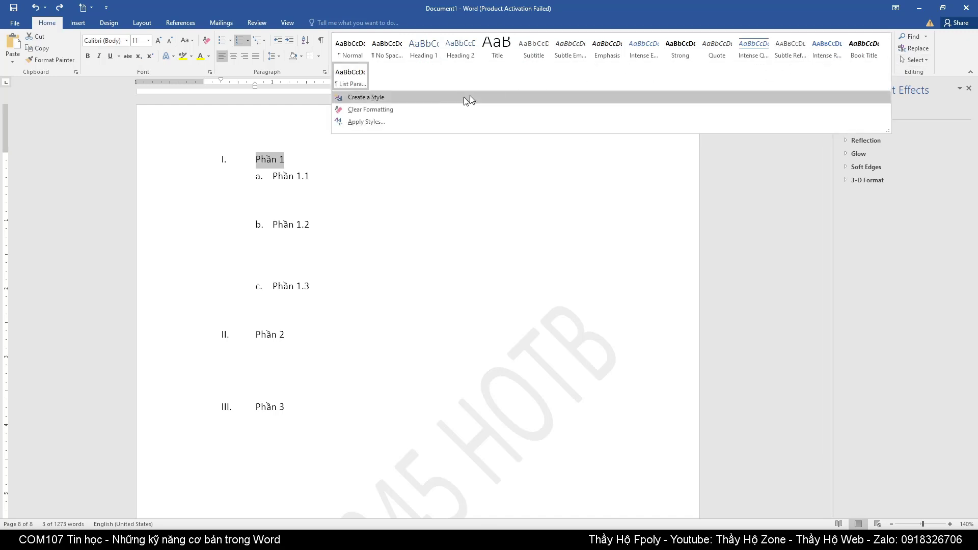
{"action": "left_click", "coordinate": [377, 97]}
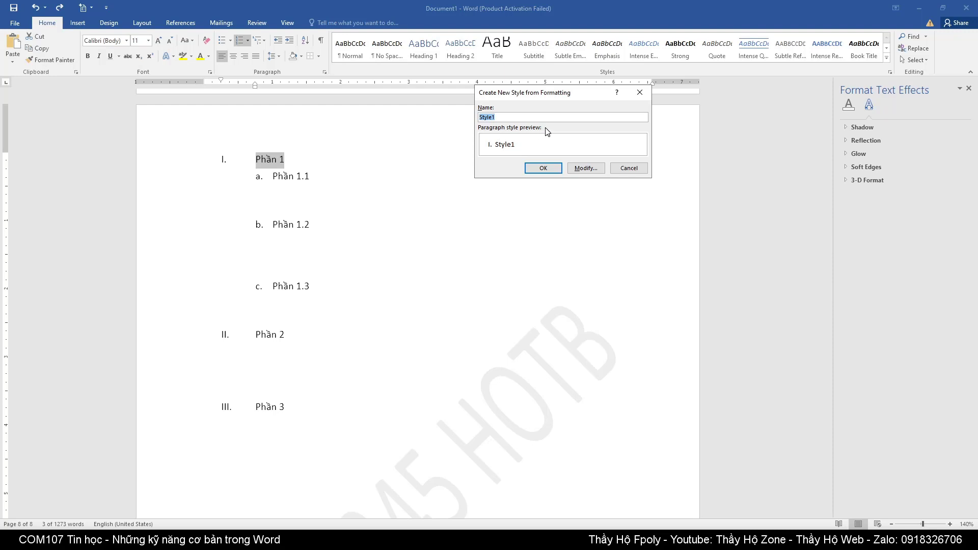
{"action": "type", "text": "Ti"}
{"action": "type", "text": "ci"}
{"action": "type", "text": "01"}
{"action": "left_click", "coordinate": [599, 171]}
{"action": "mouse_move", "coordinate": [568, 96]}
{"action": "left_mouse_down"}
{"action": "mouse_move", "coordinate": [532, 100]}
{"action": "mouse_move", "coordinate": [480, 75]}
{"action": "left_mouse_up"}
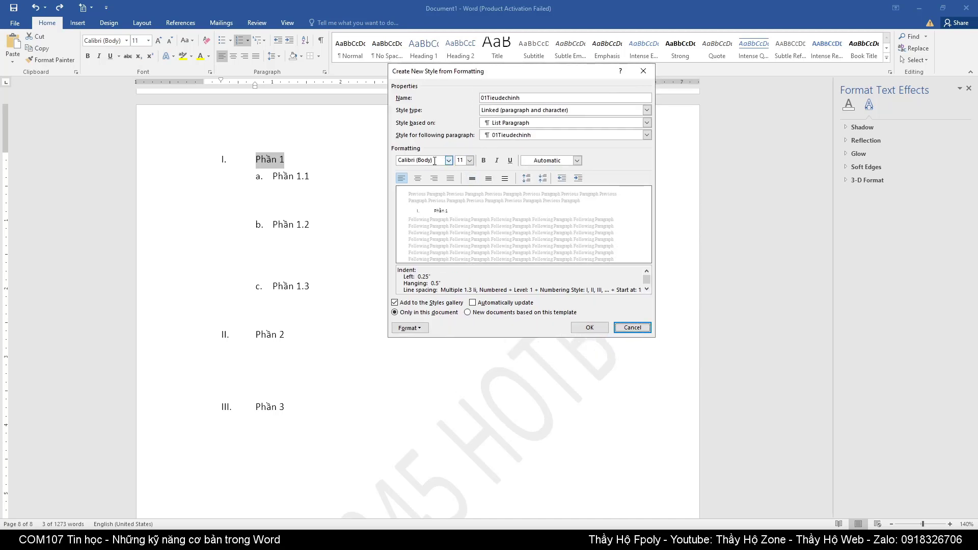
{"action": "left_click", "coordinate": [449, 160]}
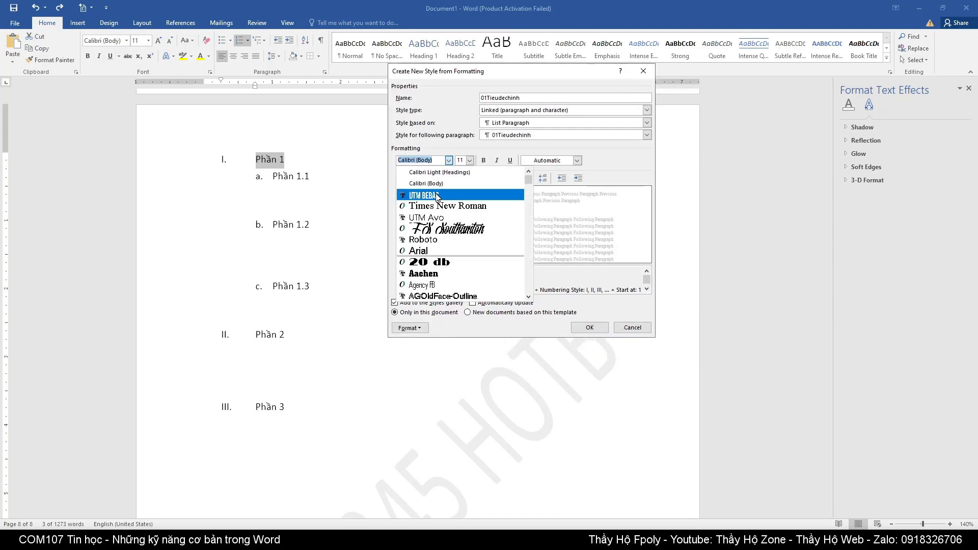
{"action": "left_click", "coordinate": [437, 196]}
{"action": "left_click", "coordinate": [469, 160]}
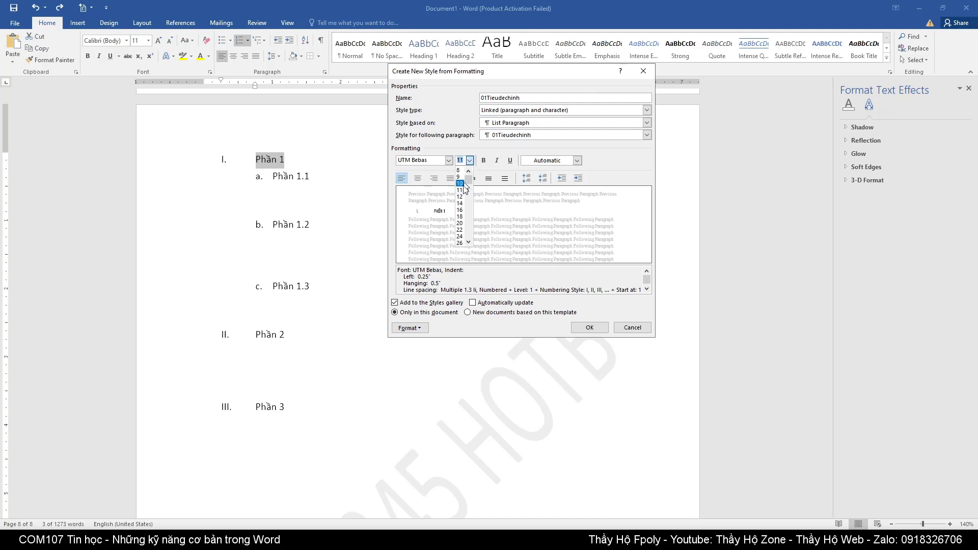
{"action": "left_click", "coordinate": [460, 216]}
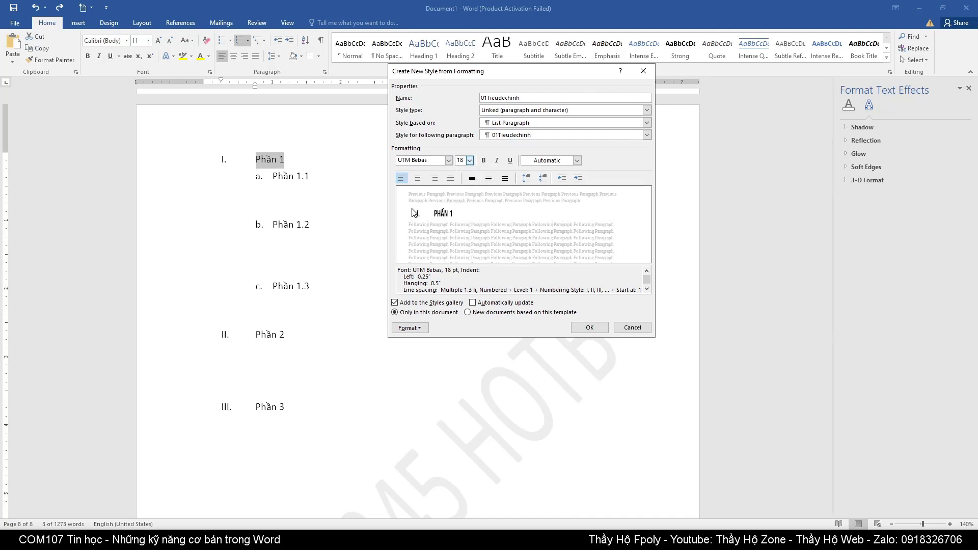
{"action": "left_click", "coordinate": [552, 161]}
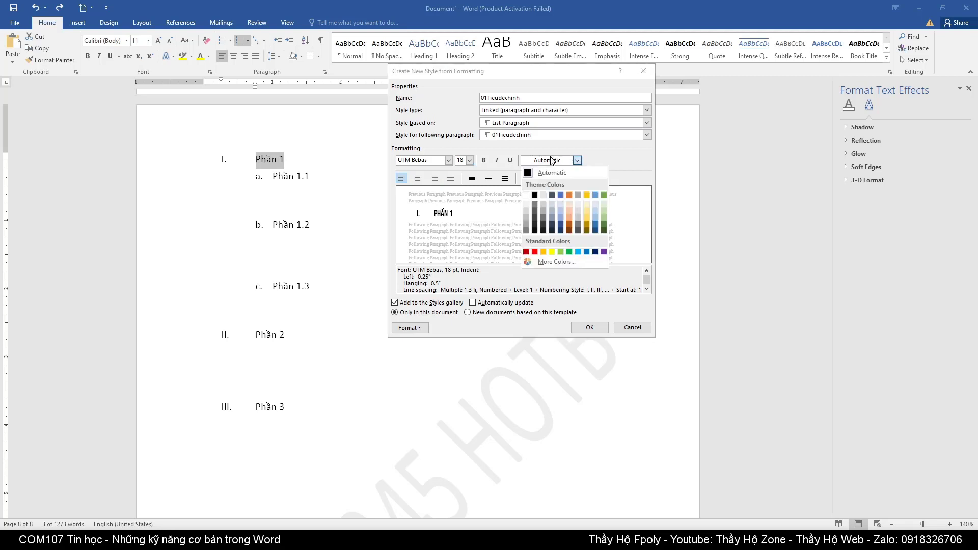
{"action": "left_click", "coordinate": [560, 195]}
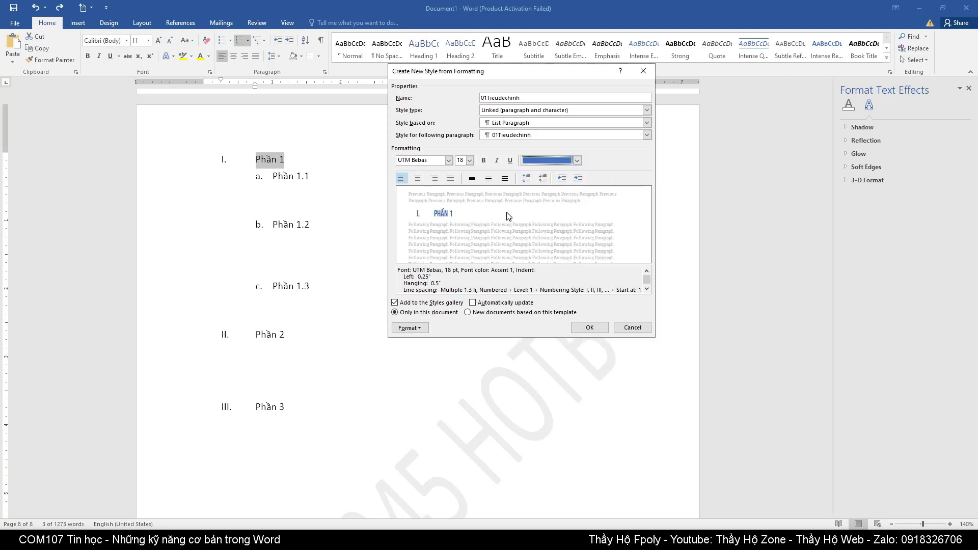
{"action": "left_click", "coordinate": [589, 328]}
{"action": "left_click", "coordinate": [434, 313]}
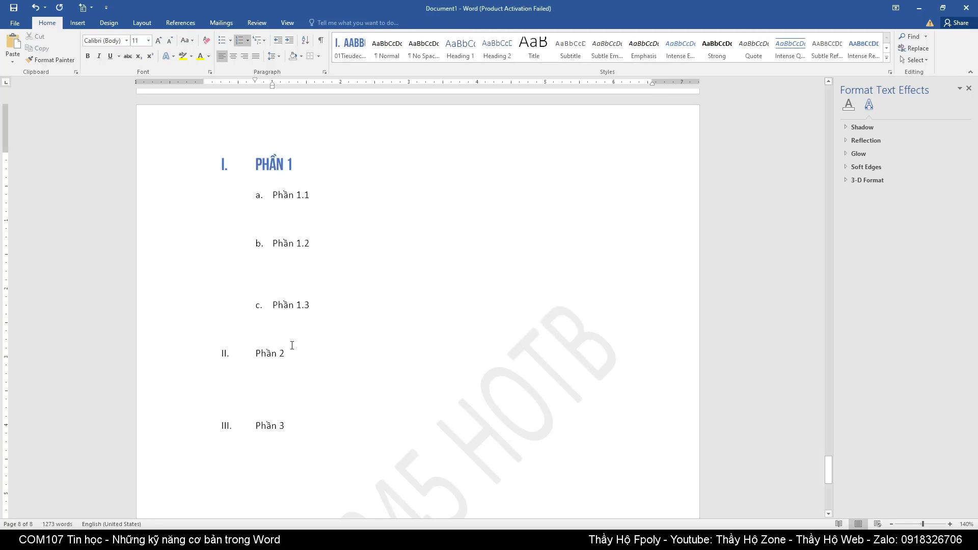
- Apply the 01Tieudechinh style to the Phần 2 and Phần 3 headings, then select Phần 1.1
{"action": "triple_click", "coordinate": [264, 353]}
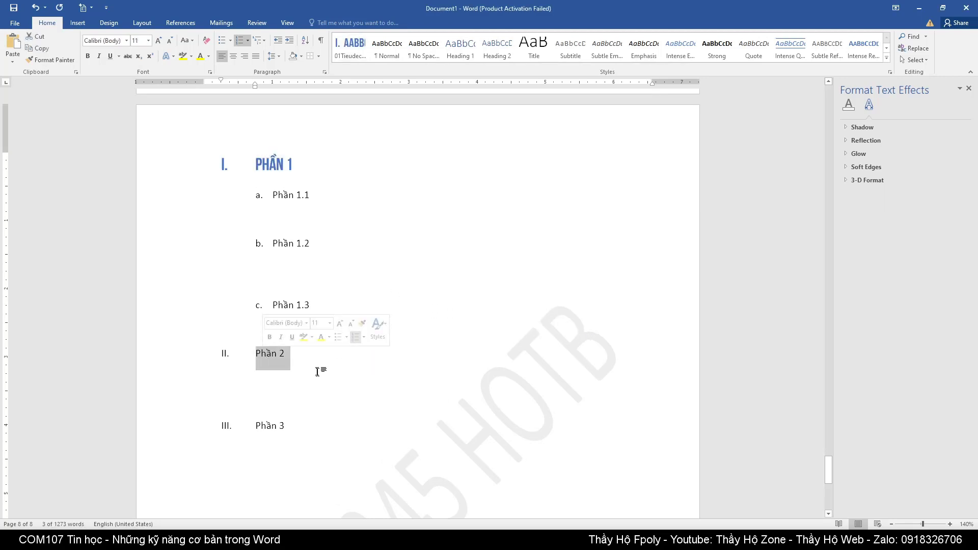
{"action": "left_click", "coordinate": [279, 362]}
{"action": "triple_click", "coordinate": [270, 355]}
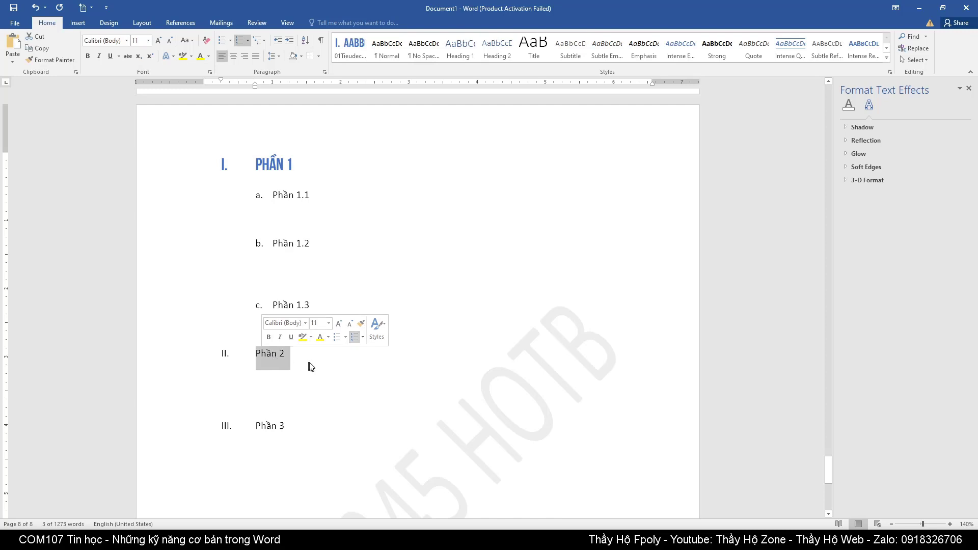
{"action": "left_click", "coordinate": [350, 48]}
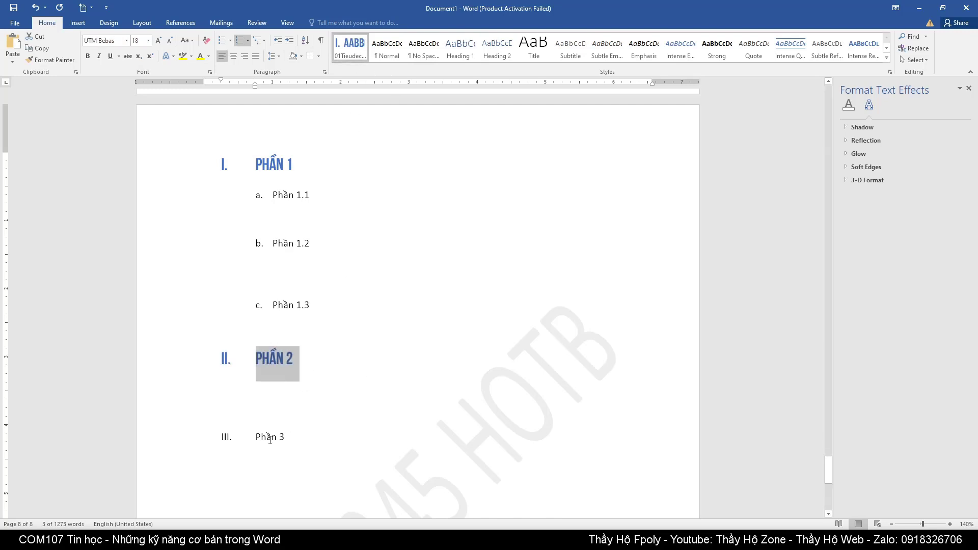
{"action": "triple_click", "coordinate": [269, 439]}
{"action": "left_click", "coordinate": [357, 54]}
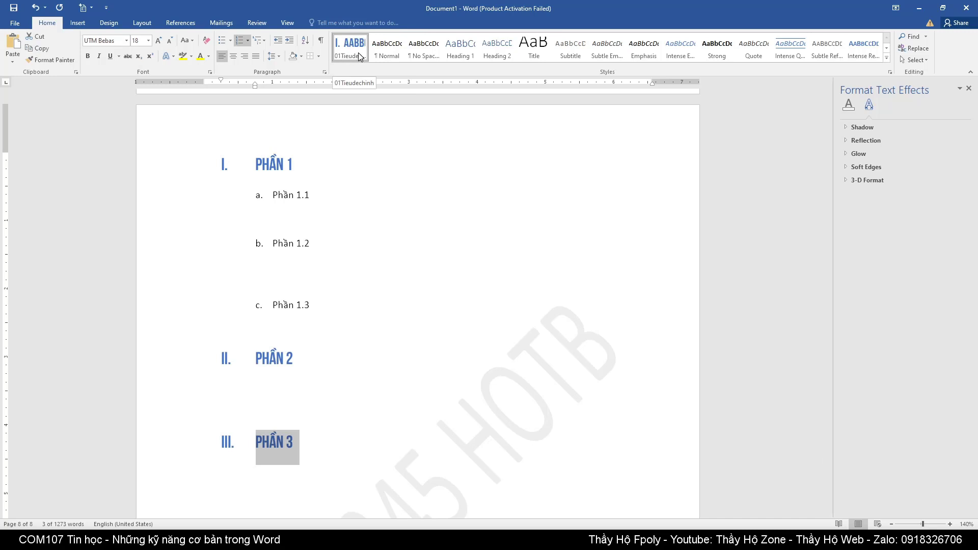
{"action": "left_click", "coordinate": [356, 219]}
{"action": "triple_click", "coordinate": [278, 197]}
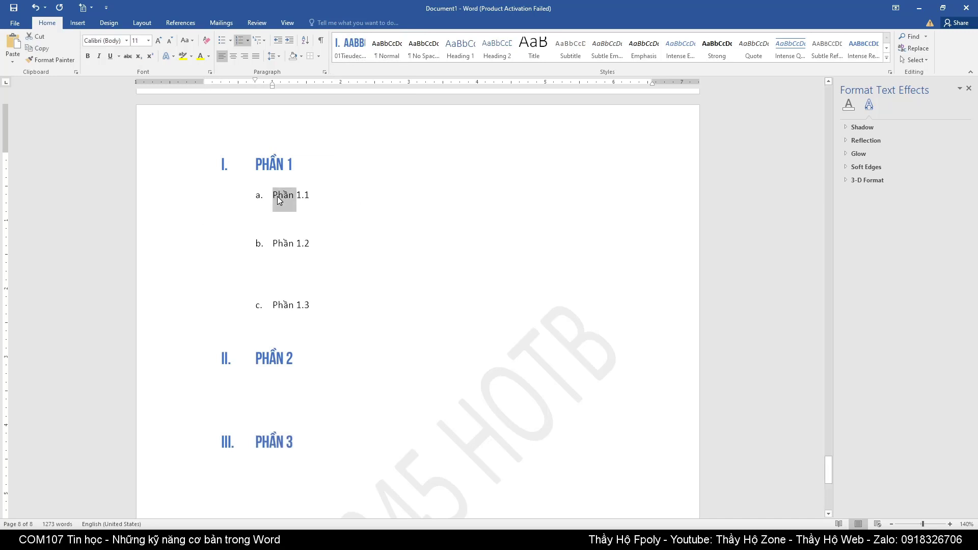
- Create a new style named 02tieuphu from the selected Phần 1.1 line
{"action": "left_click", "coordinate": [887, 59]}
{"action": "left_click", "coordinate": [417, 98]}
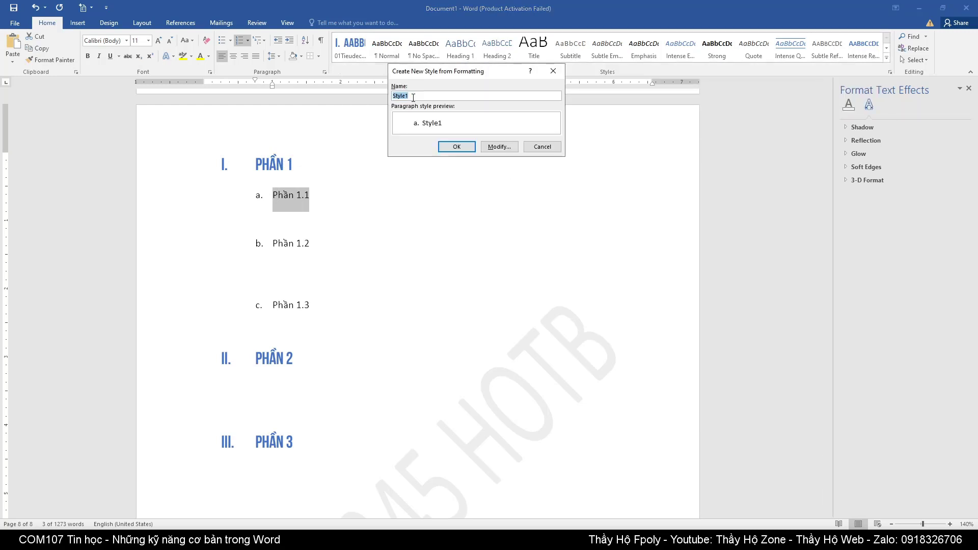
{"action": "type", "text": "t"}
{"action": "type", "text": "ieup"}
{"action": "type", "text": "02"}
{"action": "left_click", "coordinate": [499, 147]}
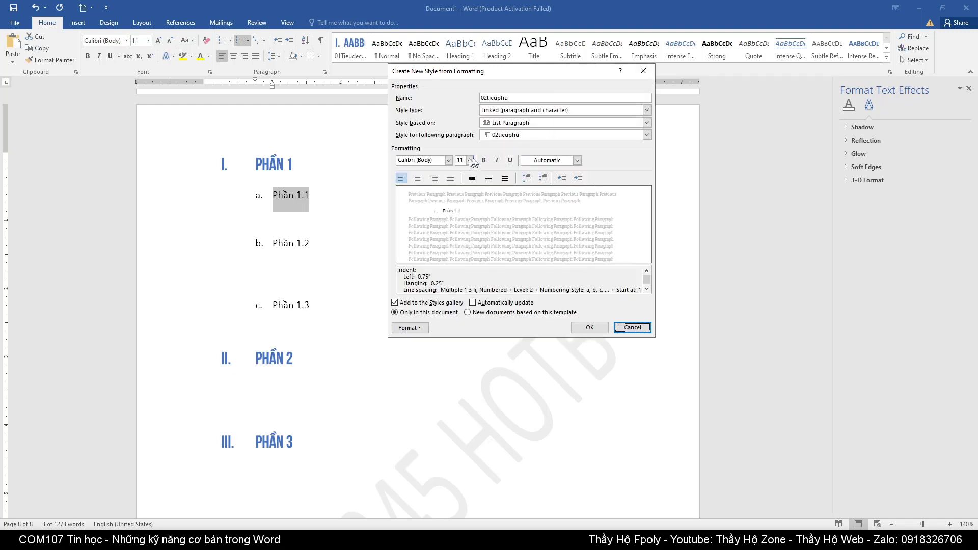
- Set 02tieuphu to UTM Avo 12 pt, bold, italic, dark red and apply it
{"action": "left_click", "coordinate": [449, 160]}
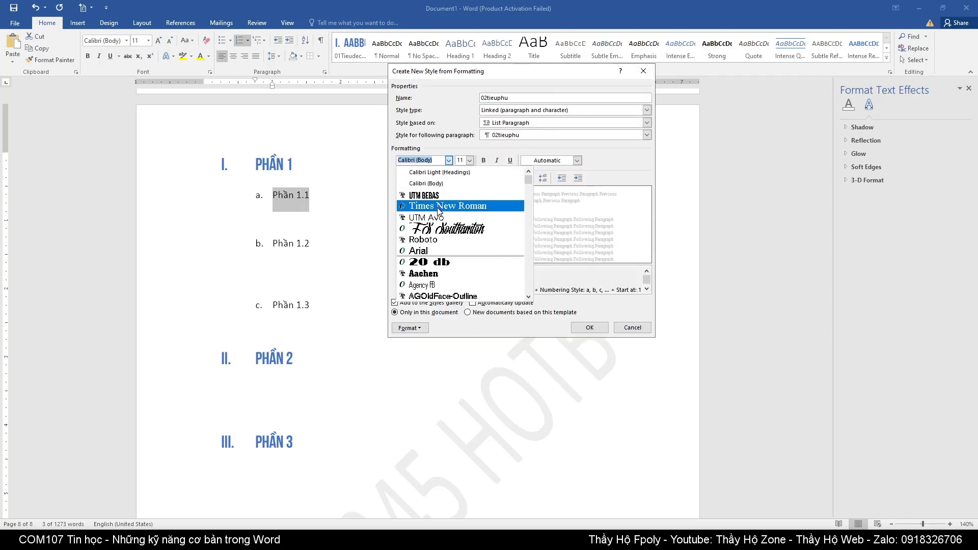
{"action": "left_click", "coordinate": [434, 218]}
{"action": "left_click", "coordinate": [469, 161]}
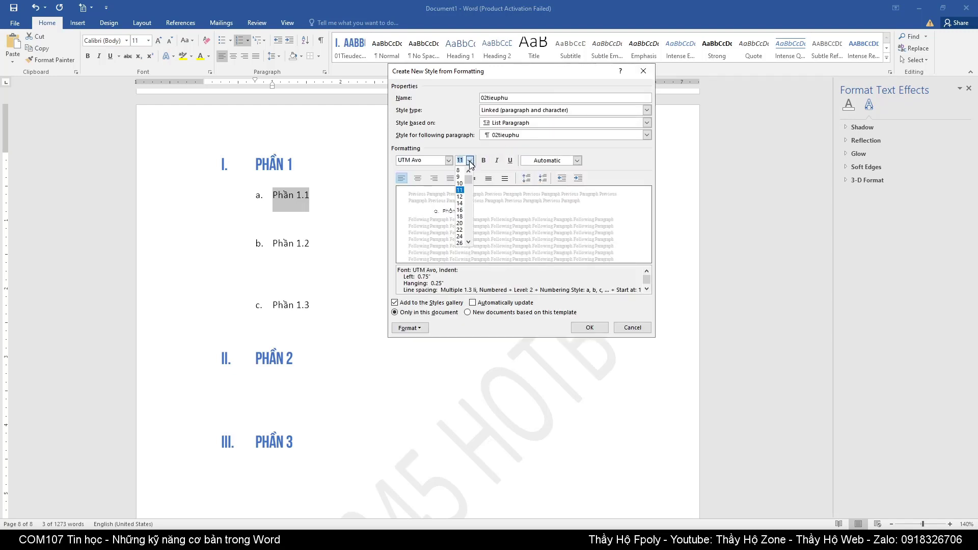
{"action": "left_click", "coordinate": [459, 197]}
{"action": "left_click", "coordinate": [483, 160]}
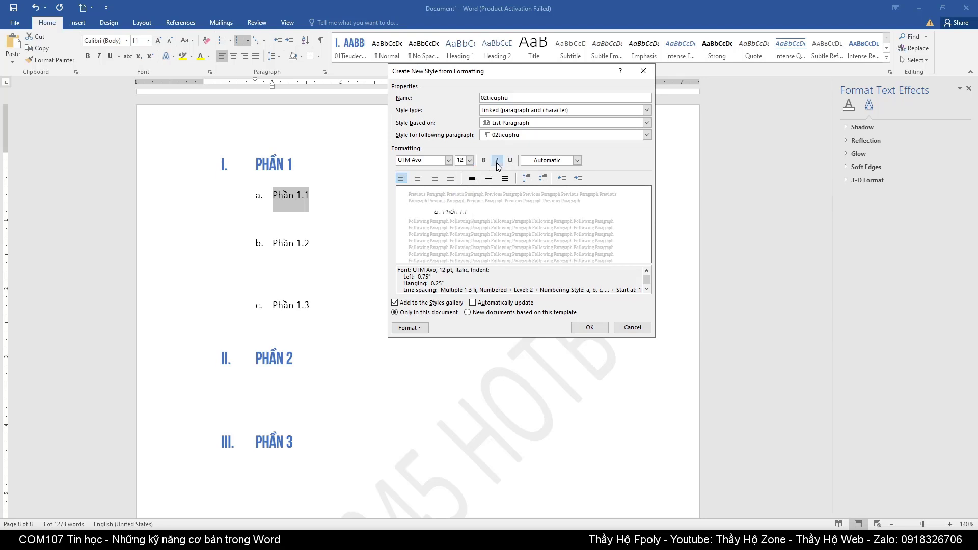
{"action": "left_click", "coordinate": [497, 161]}
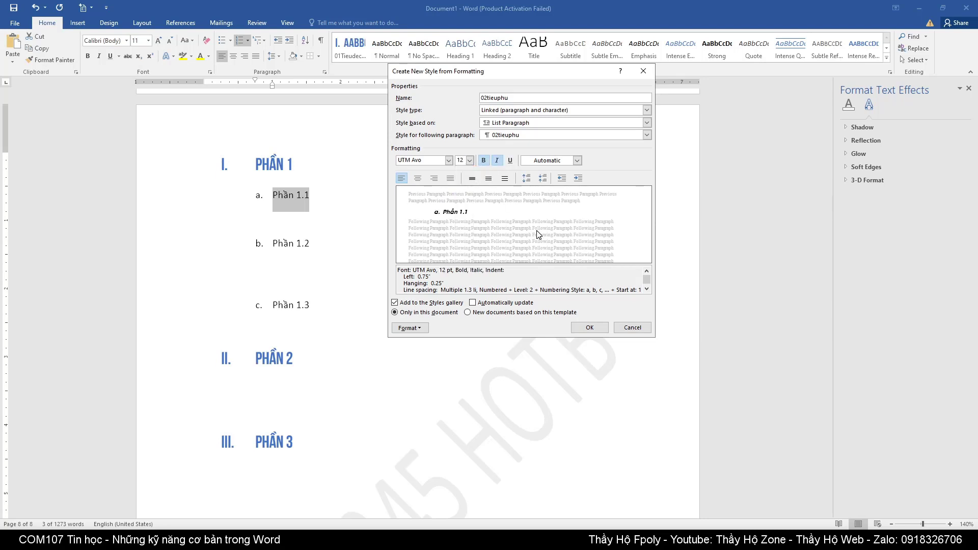
{"action": "left_click", "coordinate": [554, 161]}
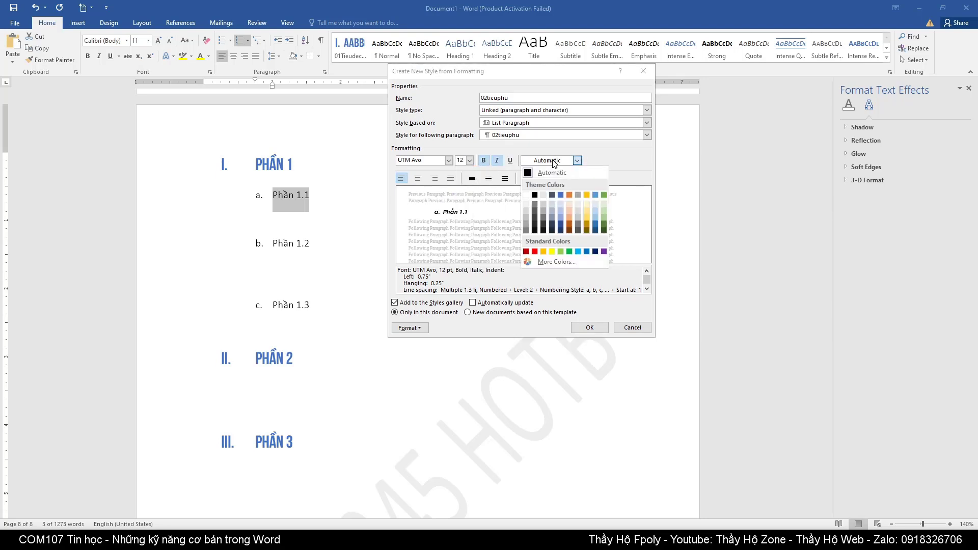
{"action": "left_click", "coordinate": [526, 252]}
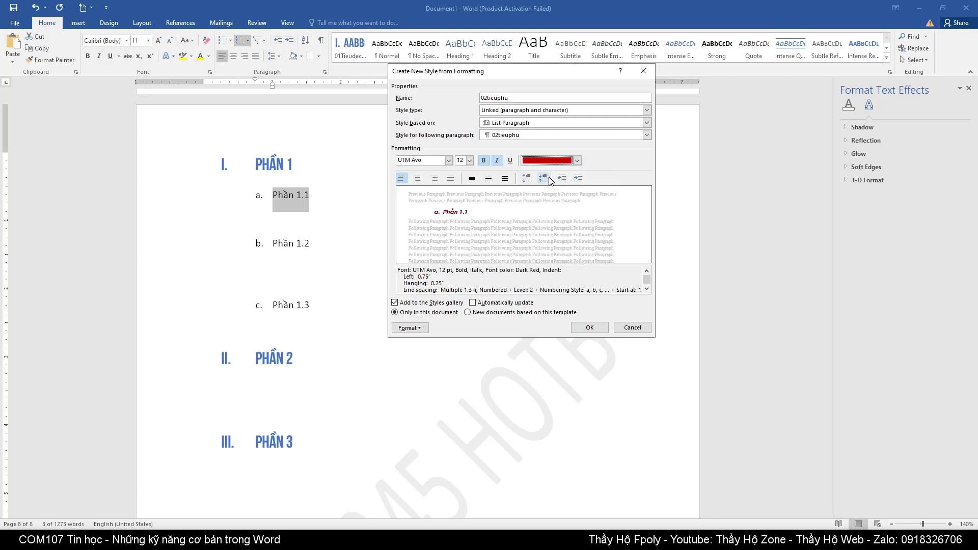
{"action": "left_click", "coordinate": [596, 328]}
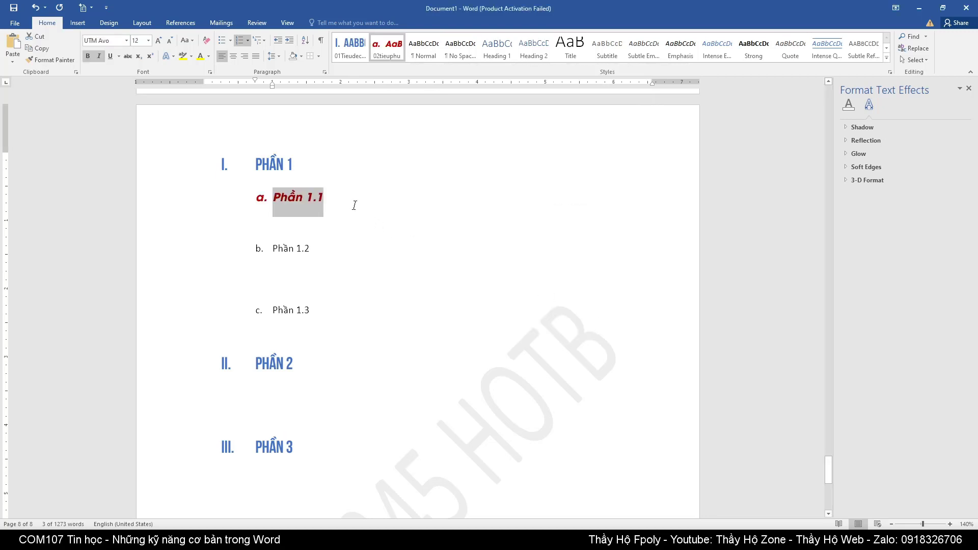
{"action": "left_click", "coordinate": [355, 205]}
{"action": "triple_click", "coordinate": [284, 197]}
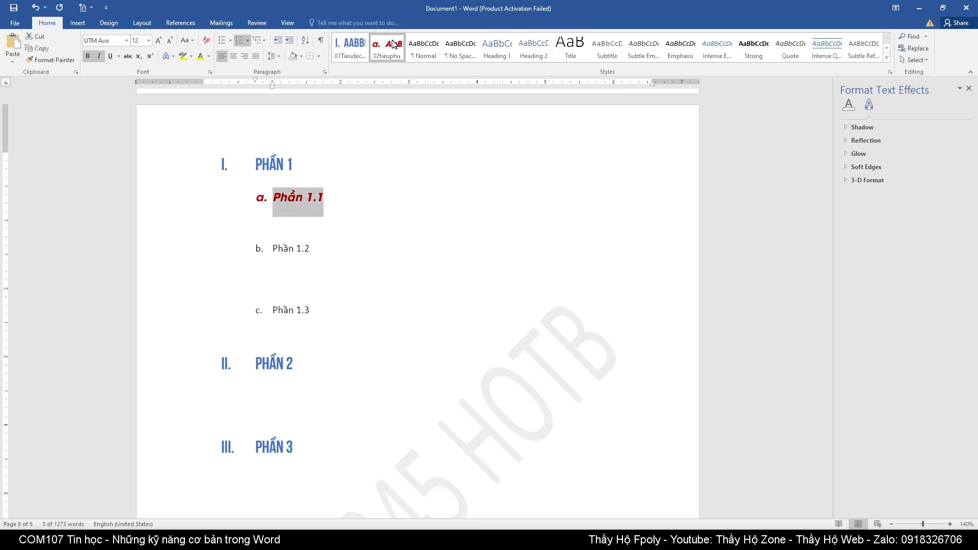
- Modify the 02tieuphu style to remove bold and italic
{"action": "right_click", "coordinate": [384, 54]}
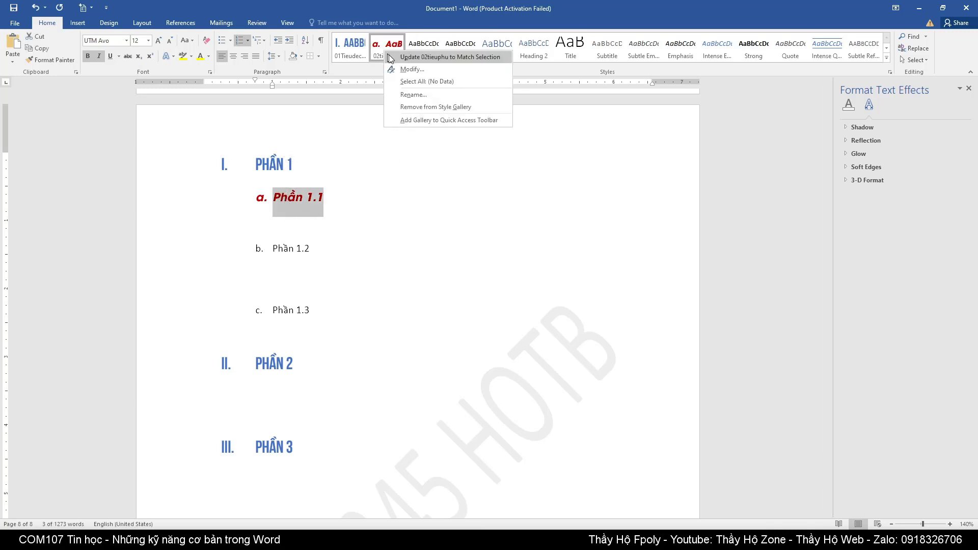
{"action": "left_click", "coordinate": [412, 69]}
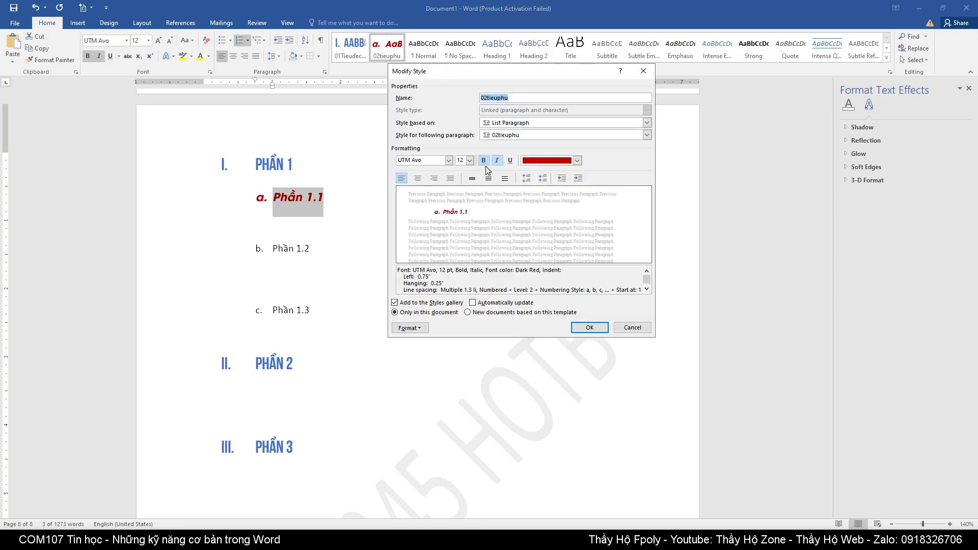
{"action": "left_click", "coordinate": [484, 160]}
{"action": "left_click", "coordinate": [497, 160]}
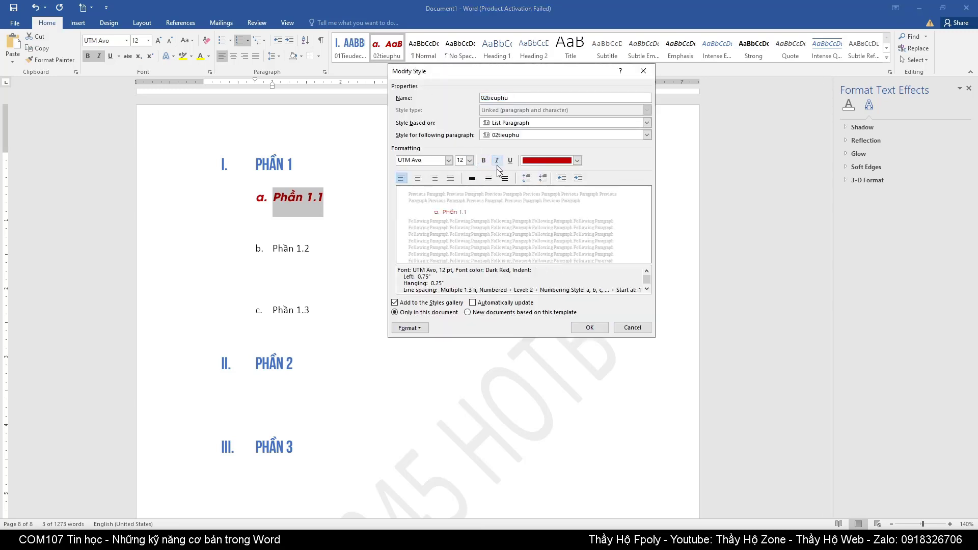
{"action": "left_click", "coordinate": [590, 327]}
{"action": "left_click", "coordinate": [325, 220]}
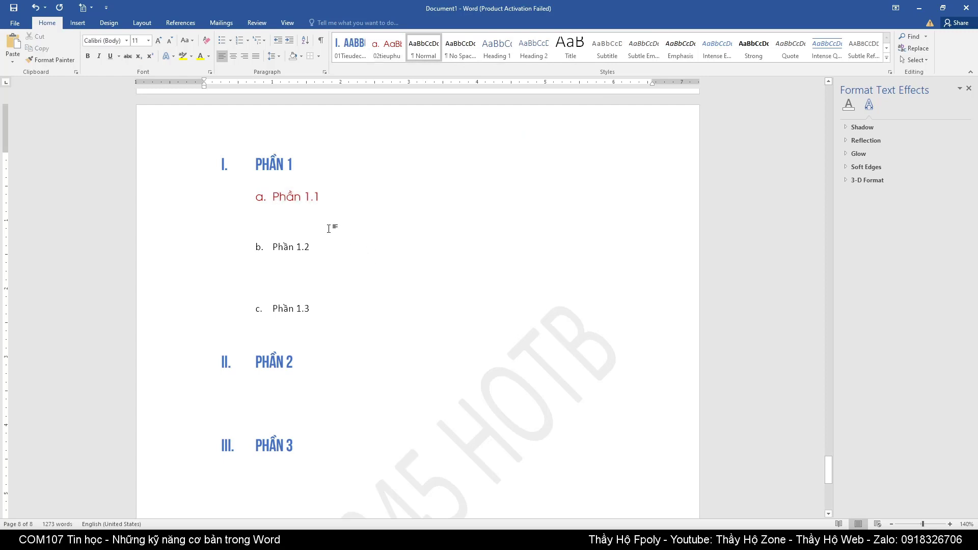
- Apply the 02tieuphu style to the Phần 1.2 and Phần 1.3 sub-items
{"action": "double_click", "coordinate": [284, 248]}
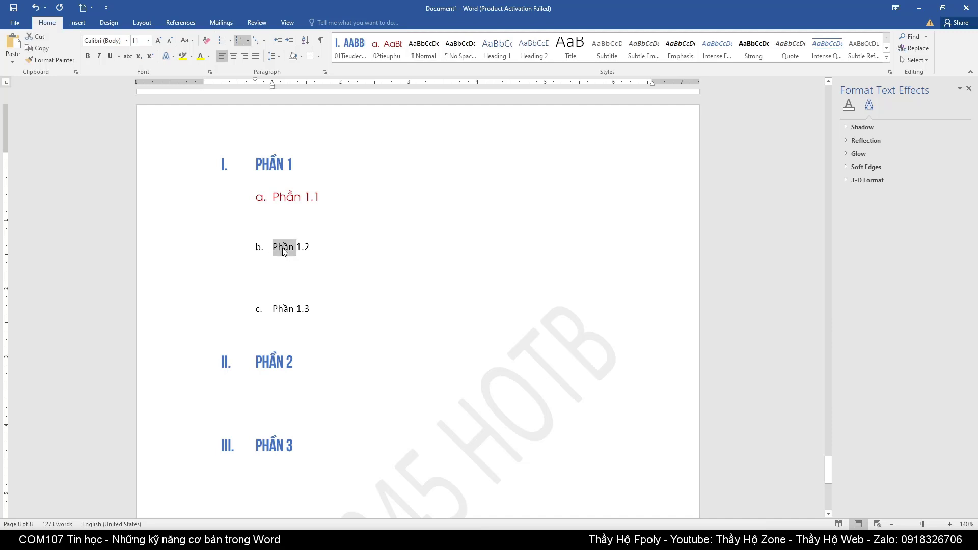
{"action": "key", "text": "shift+End"}
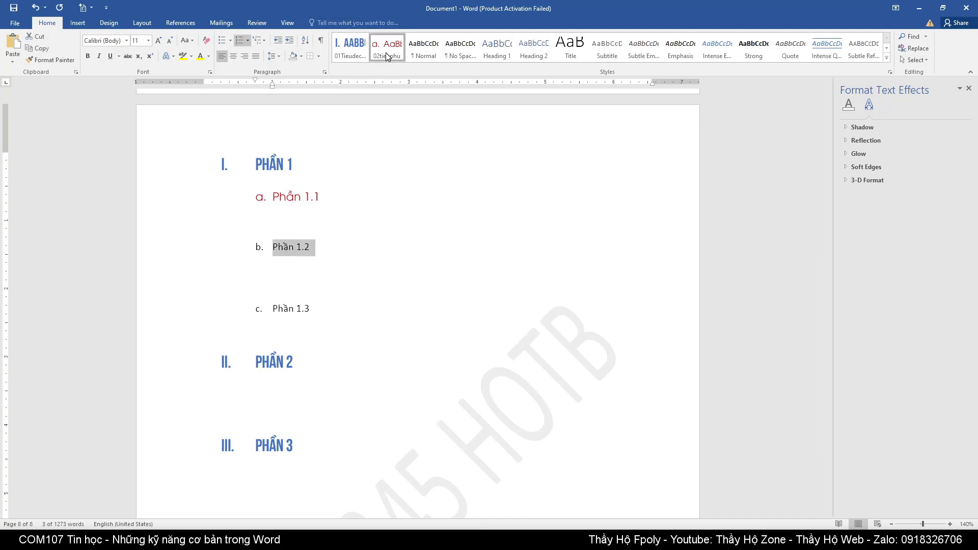
{"action": "left_click", "coordinate": [386, 46]}
{"action": "triple_click", "coordinate": [286, 319]}
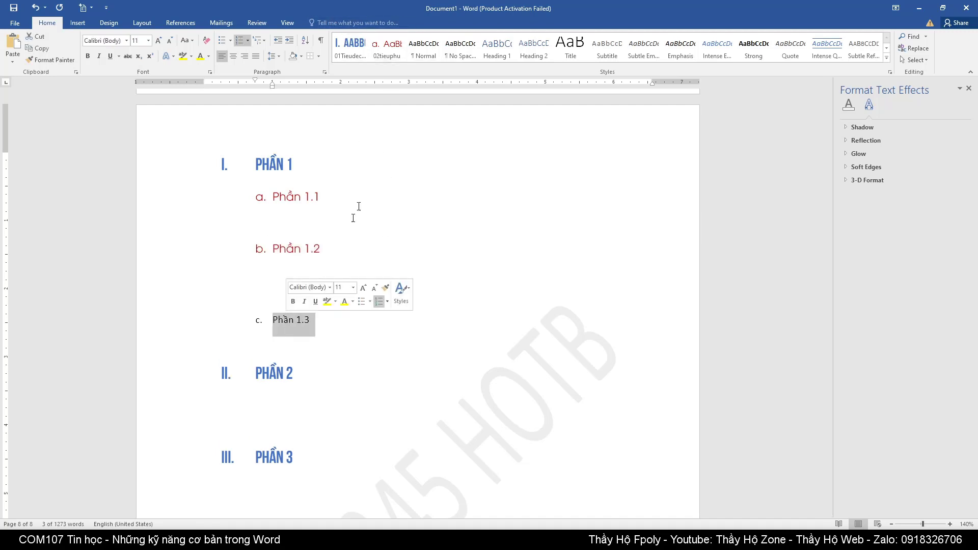
{"action": "left_click", "coordinate": [387, 46]}
{"action": "mouse_move", "coordinate": [461, 278]}
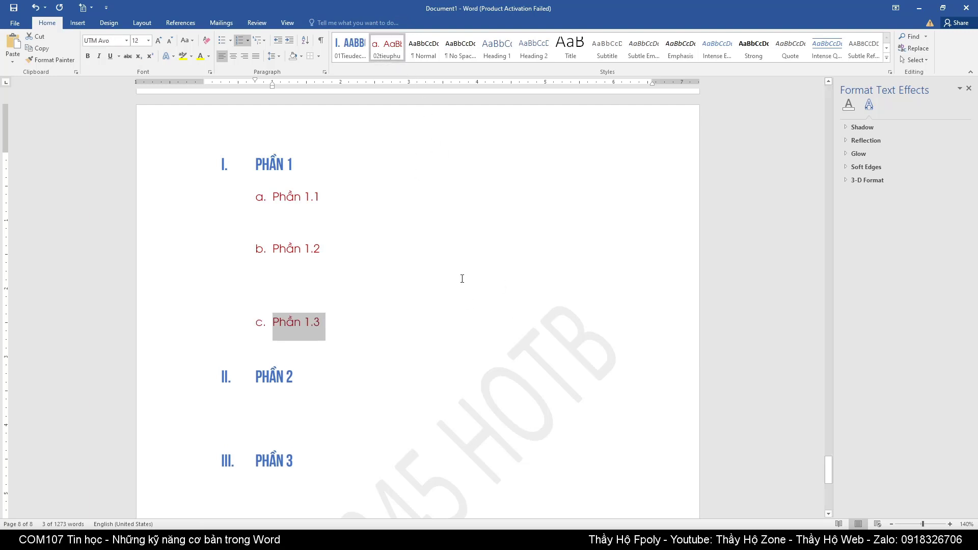
{"action": "left_click", "coordinate": [463, 281]}
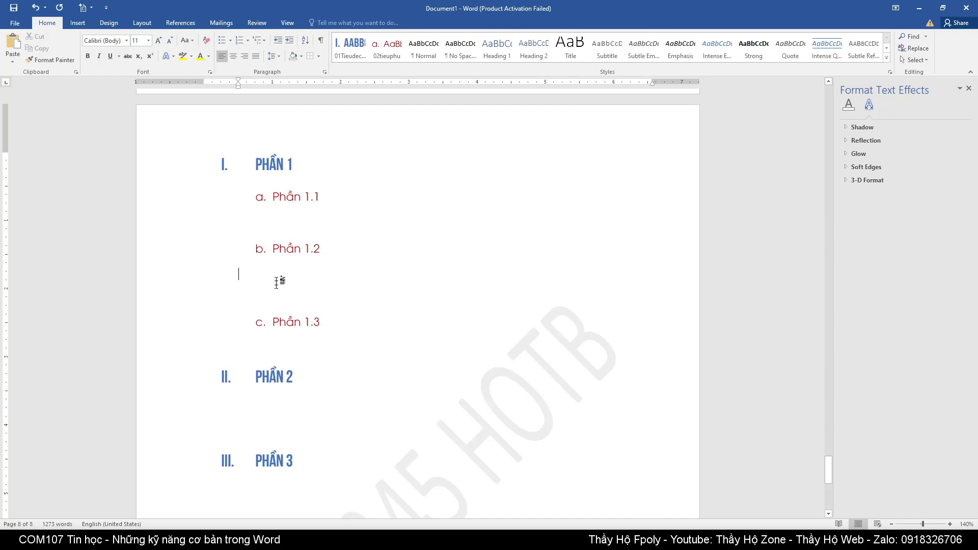
- Change the 02tieuphu style's font colour to black
{"action": "right_click", "coordinate": [387, 48]}
{"action": "left_click", "coordinate": [415, 68]}
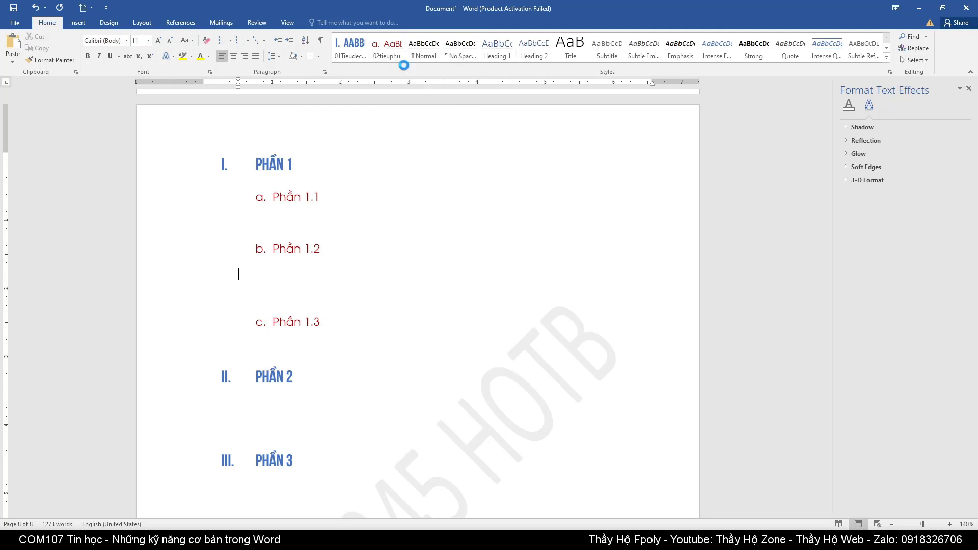
{"action": "left_click", "coordinate": [577, 161]}
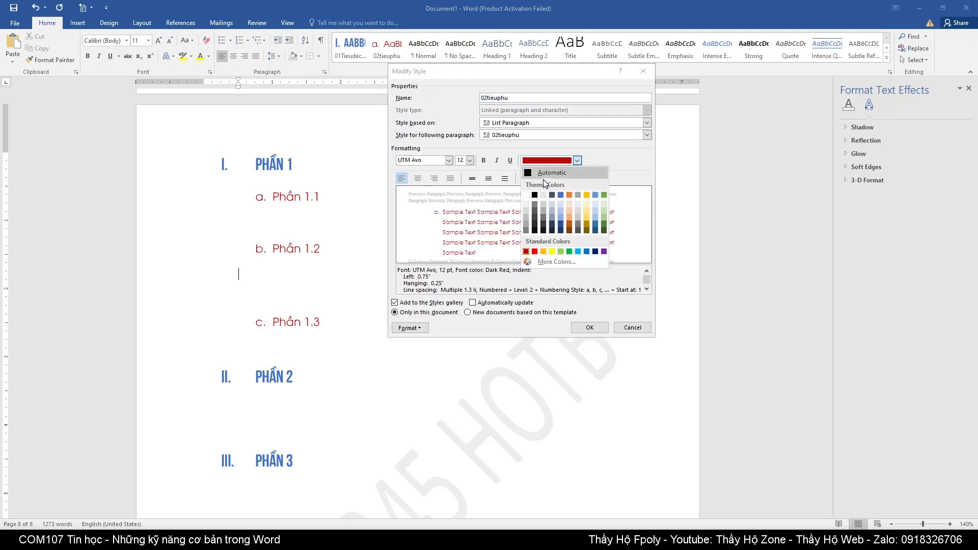
{"action": "left_click", "coordinate": [536, 198]}
{"action": "left_click", "coordinate": [577, 160]}
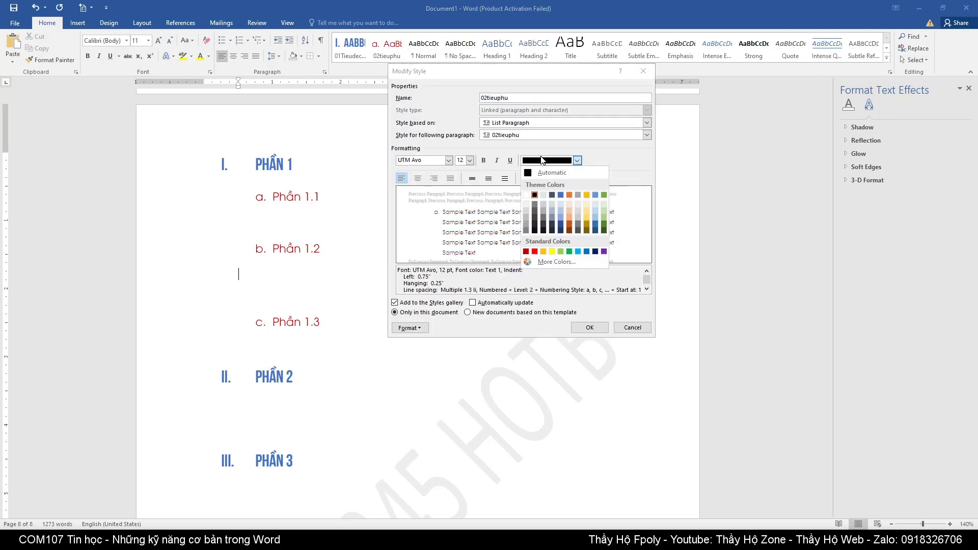
{"action": "left_click", "coordinate": [535, 211]}
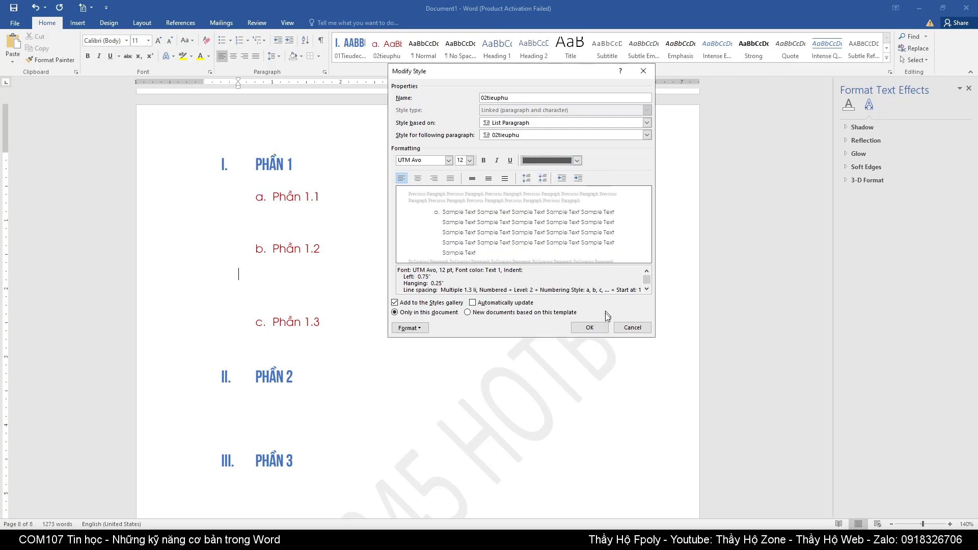
{"action": "left_click", "coordinate": [577, 160]}
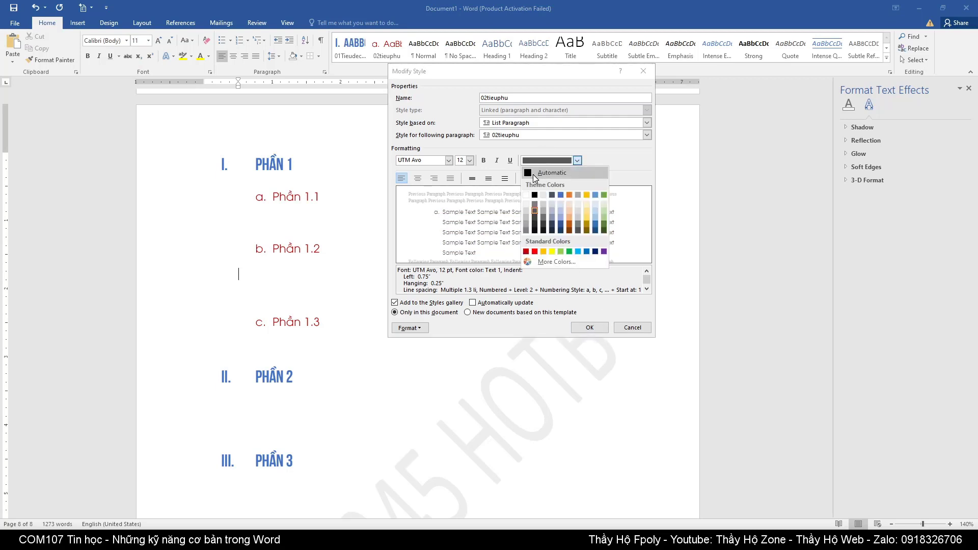
{"action": "left_click", "coordinate": [539, 197]}
{"action": "left_click", "coordinate": [590, 327]}
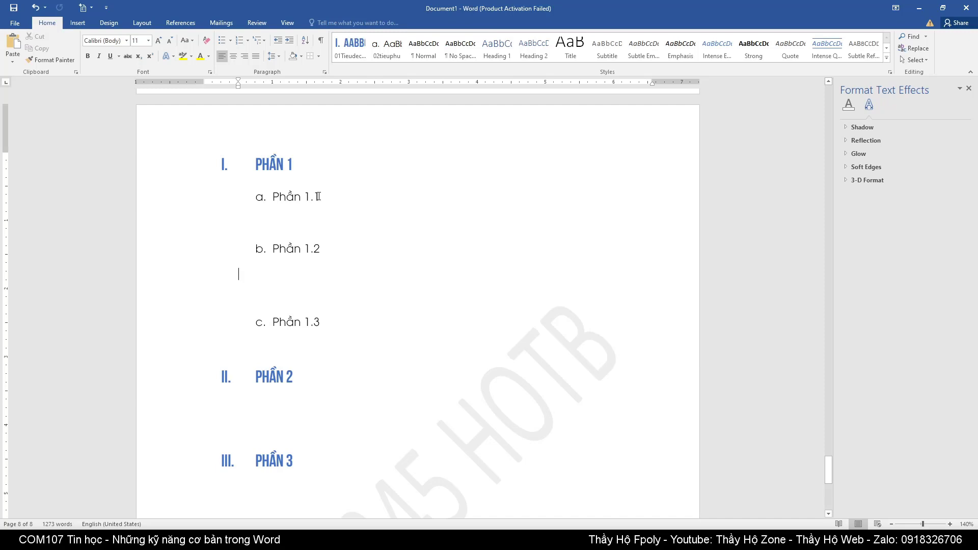
- Add underline to the 02tieuphu style so sub-items 1.1–1.3 become underlined
{"action": "right_click", "coordinate": [393, 45]}
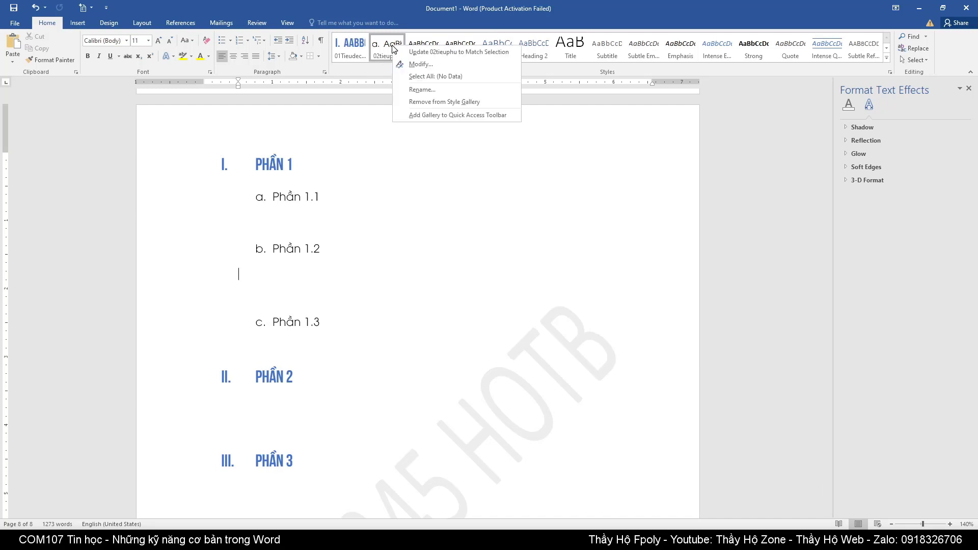
{"action": "left_click", "coordinate": [414, 65]}
{"action": "left_click", "coordinate": [509, 161]}
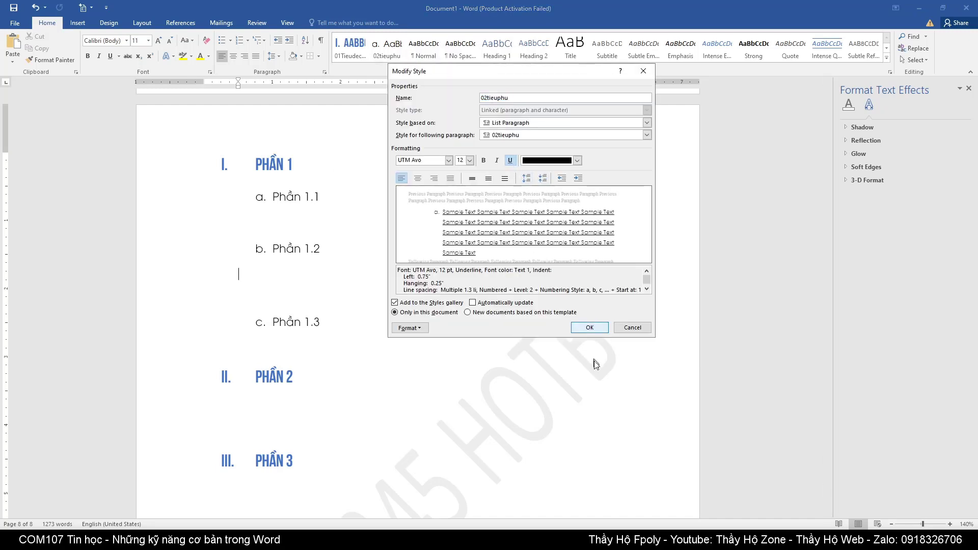
{"action": "left_click", "coordinate": [586, 327]}
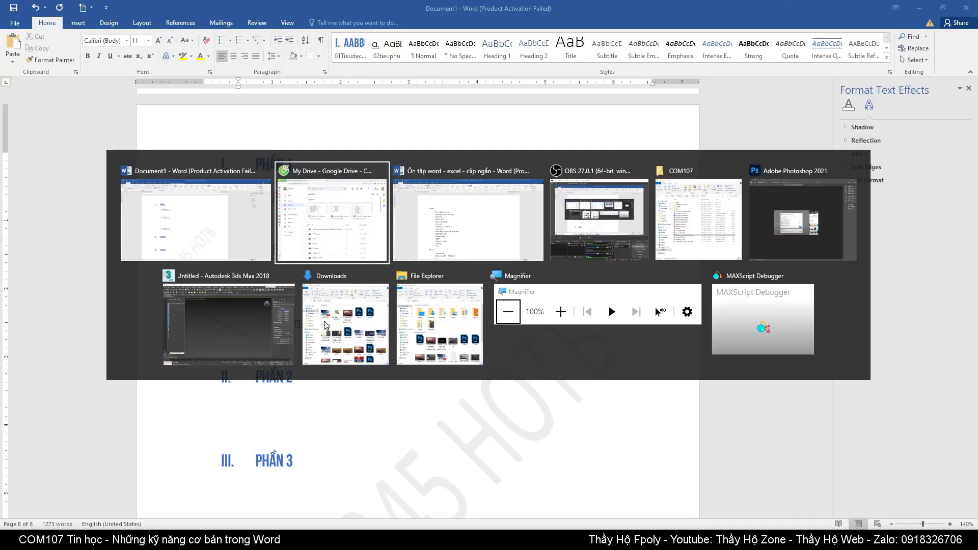
- Check the Header / footer item in the review outline, then return to the report's page 2
{"action": "key", "text": "alt+Tab"}
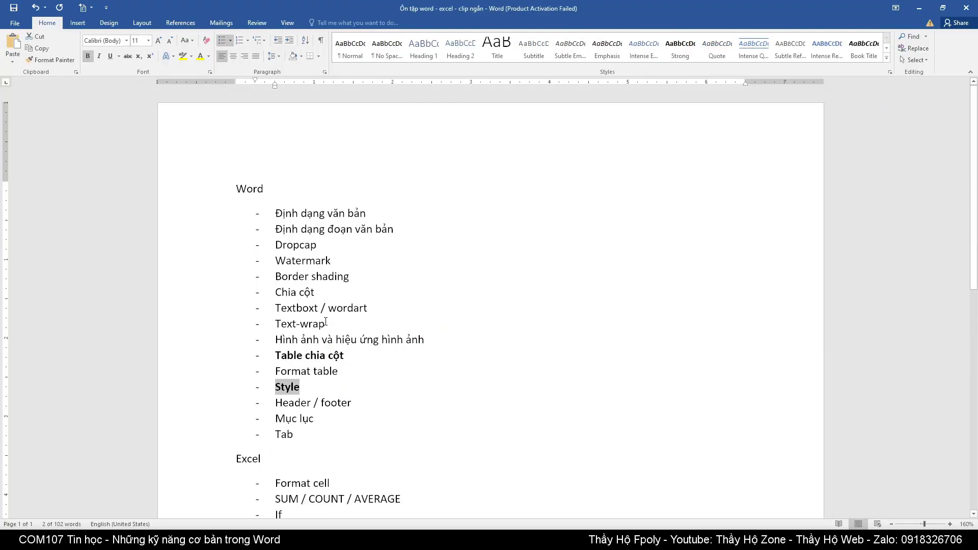
{"action": "double_click", "coordinate": [331, 326]}
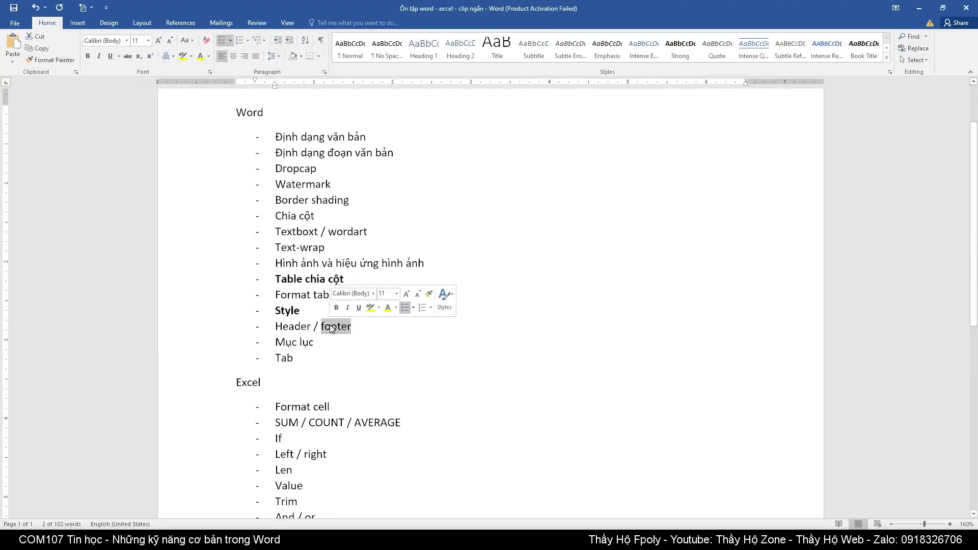
{"action": "key", "text": "alt+Tab"}
{"action": "scroll", "coordinate": [459, 337], "scroll_direction": "up", "scroll_amount": 3}
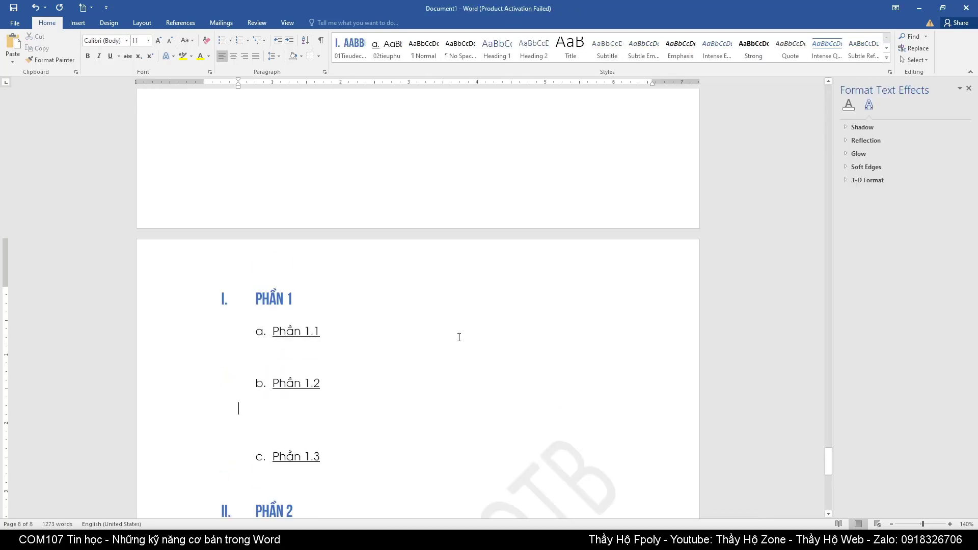
{"action": "scroll", "coordinate": [459, 337], "scroll_direction": "up", "scroll_amount": 3}
{"action": "scroll", "coordinate": [459, 337], "scroll_direction": "up", "scroll_amount": 3}
{"action": "scroll", "coordinate": [458, 336], "scroll_direction": "up", "scroll_amount": 3}
{"action": "scroll", "coordinate": [458, 335], "scroll_direction": "up", "scroll_amount": 5}
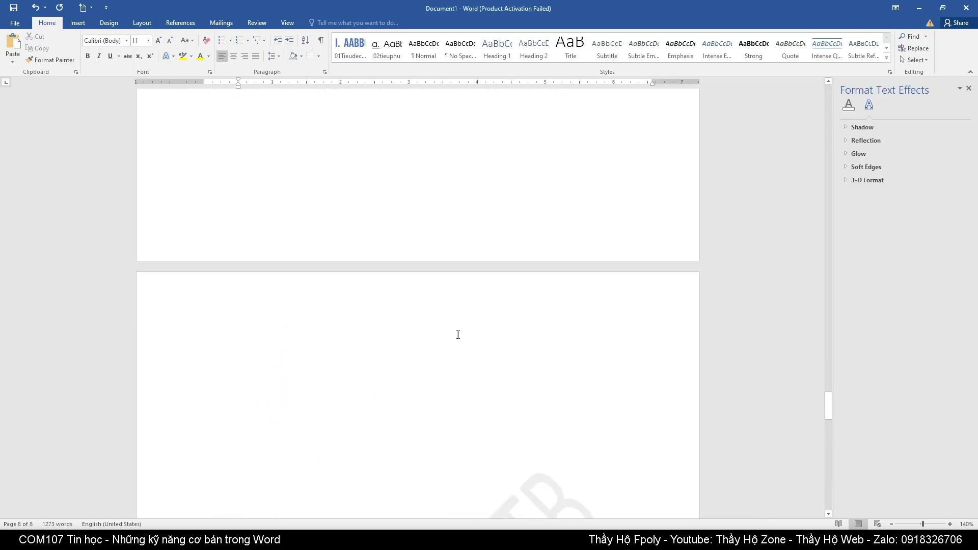
{"action": "scroll", "coordinate": [458, 336], "scroll_direction": "up", "scroll_amount": 5}
{"action": "scroll", "coordinate": [457, 335], "scroll_direction": "up", "scroll_amount": 5}
{"action": "scroll", "coordinate": [456, 333], "scroll_direction": "up", "scroll_amount": 5}
{"action": "scroll", "coordinate": [456, 334], "scroll_direction": "up", "scroll_amount": 5}
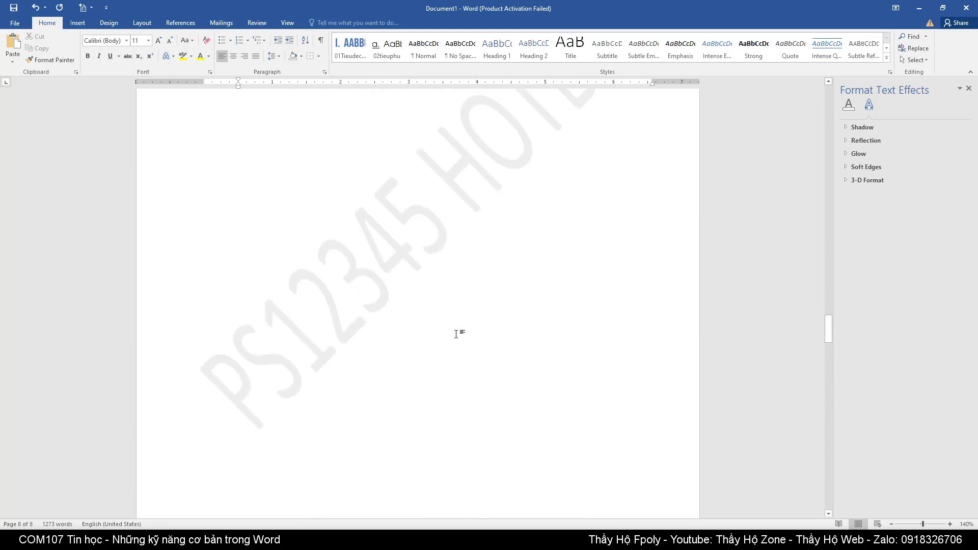
{"action": "scroll", "coordinate": [456, 332], "scroll_direction": "up", "scroll_amount": 5}
{"action": "scroll", "coordinate": [455, 331], "scroll_direction": "up", "scroll_amount": 5}
{"action": "scroll", "coordinate": [456, 330], "scroll_direction": "up", "scroll_amount": 5}
{"action": "scroll", "coordinate": [455, 331], "scroll_direction": "up", "scroll_amount": 5}
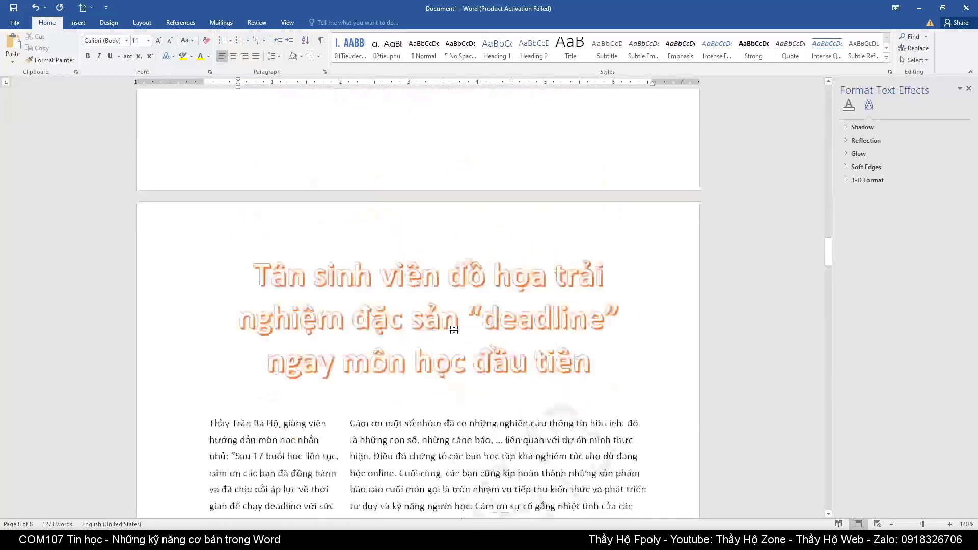
{"action": "scroll", "coordinate": [455, 330], "scroll_direction": "up", "scroll_amount": 5}
{"action": "scroll", "coordinate": [455, 329], "scroll_direction": "up", "scroll_amount": 5}
{"action": "scroll", "coordinate": [454, 329], "scroll_direction": "up", "scroll_amount": 5}
{"action": "scroll", "coordinate": [453, 329], "scroll_direction": "up", "scroll_amount": 5}
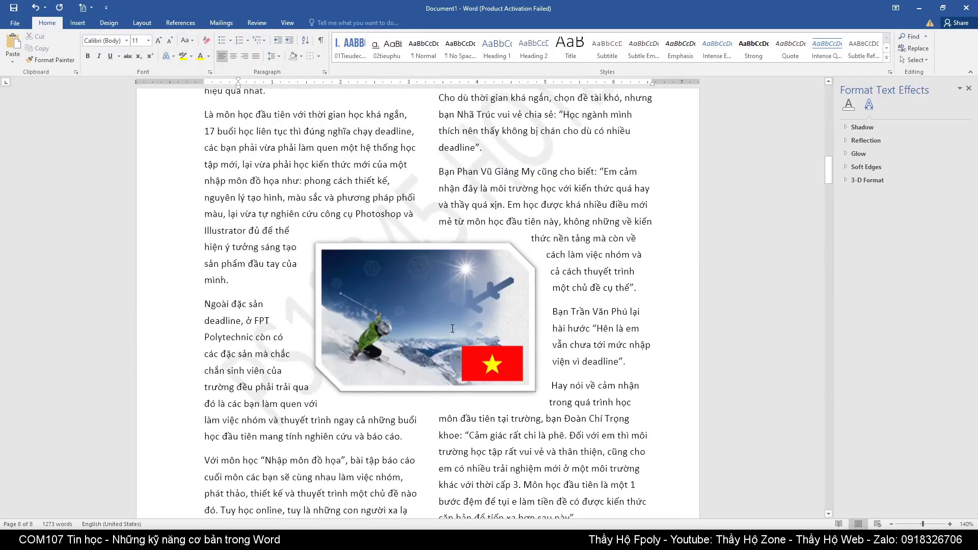
{"action": "scroll", "coordinate": [453, 330], "scroll_direction": "up", "scroll_amount": 5}
{"action": "scroll", "coordinate": [452, 330], "scroll_direction": "up", "scroll_amount": 5}
{"action": "scroll", "coordinate": [452, 331], "scroll_direction": "up", "scroll_amount": 5}
{"action": "scroll", "coordinate": [446, 338], "scroll_direction": "down", "scroll_amount": 3}
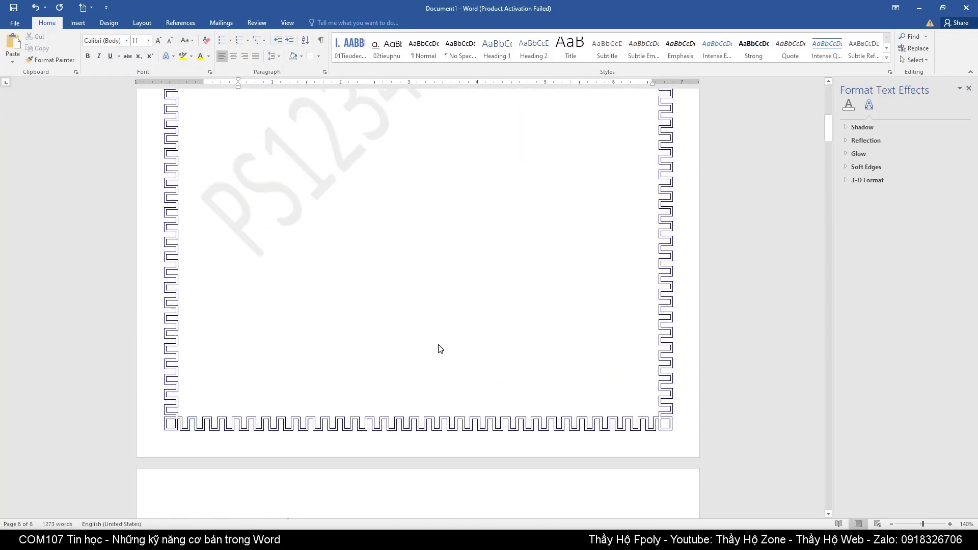
{"action": "scroll", "coordinate": [440, 347], "scroll_direction": "down", "scroll_amount": 5}
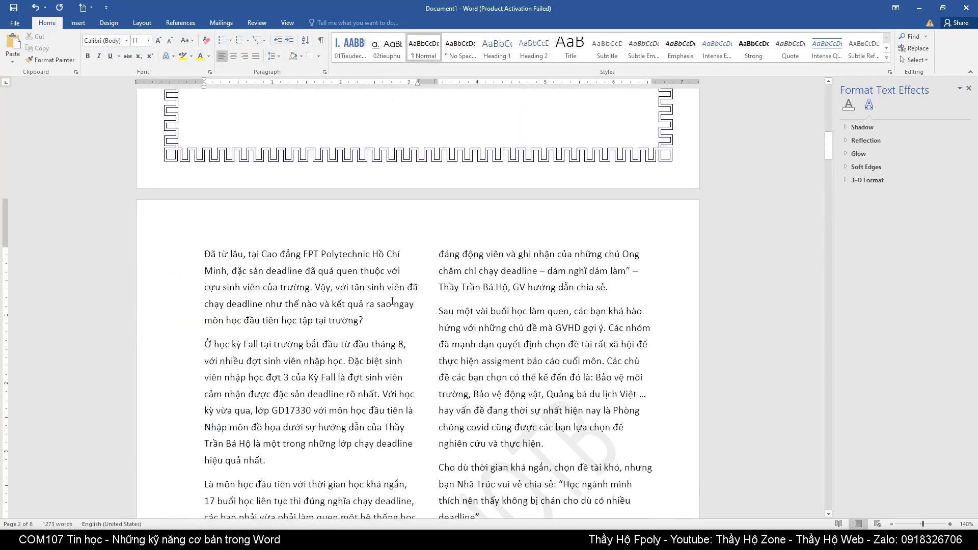
- Insert the built-in Blank header with its [Type here] placeholder from the Insert tab
{"action": "left_click", "coordinate": [77, 23]}
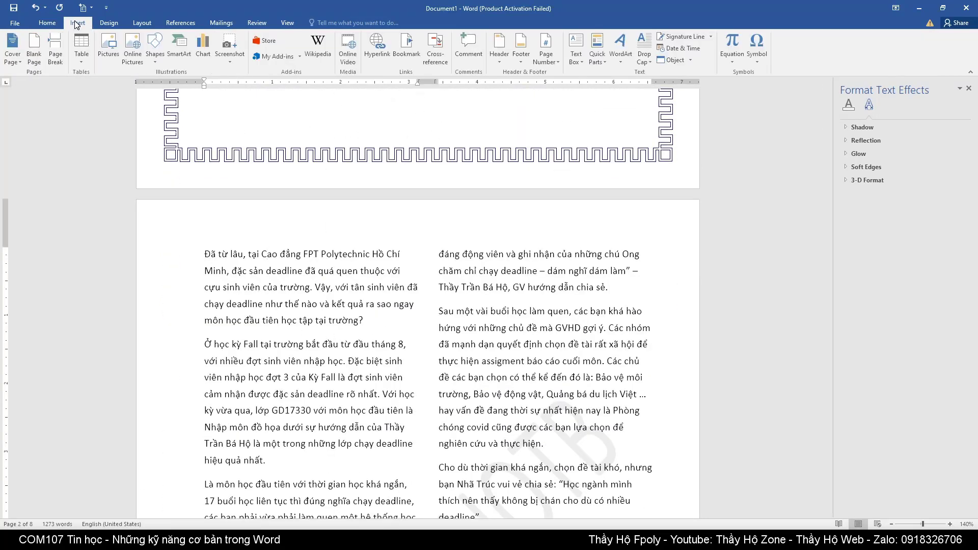
{"action": "left_click", "coordinate": [501, 56]}
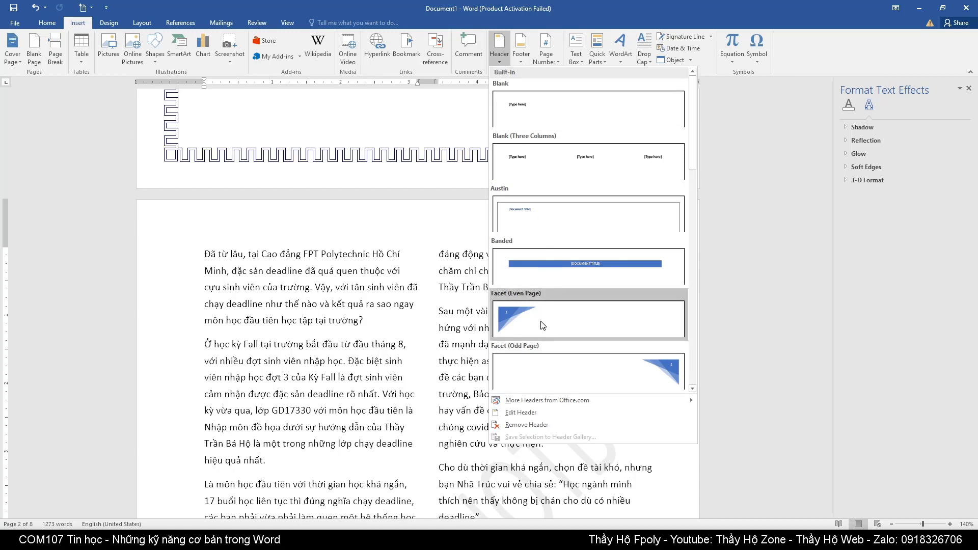
{"action": "left_click", "coordinate": [562, 111]}
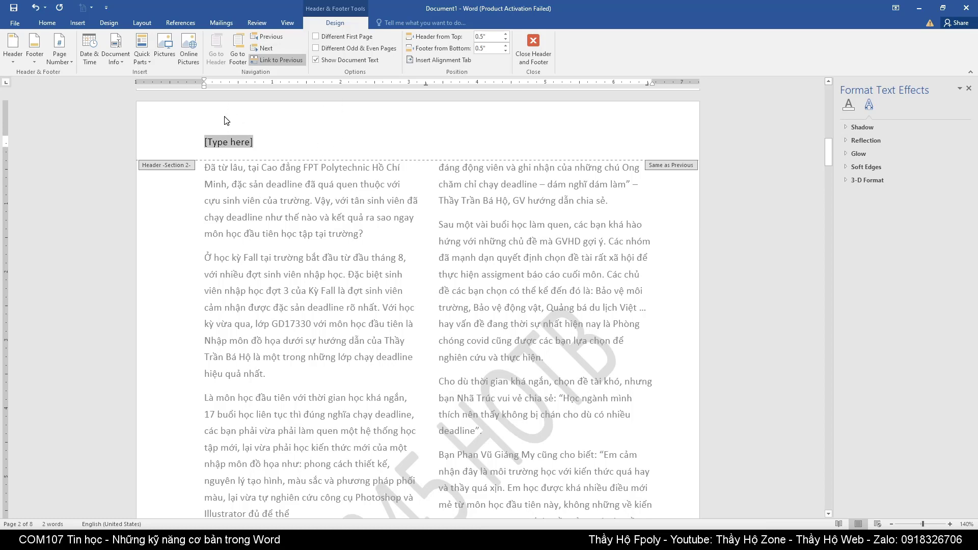
- Make the header read 'Assigment word COM107' on the left and 'GVHD:' plus the instructor's name on the right
{"action": "key", "text": "Delete"}
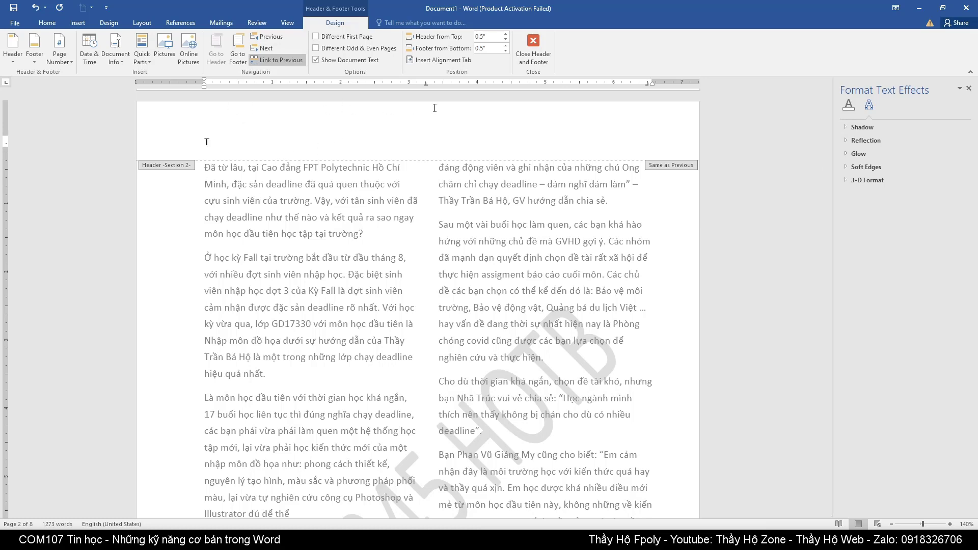
{"action": "type", "text": "Assig"}
{"action": "type", "text": "ment word "}
{"action": "type", "text": "COM"}
{"action": "type", "text": "107"}
{"action": "key", "text": "Return"}
{"action": "key", "text": "Tab"}
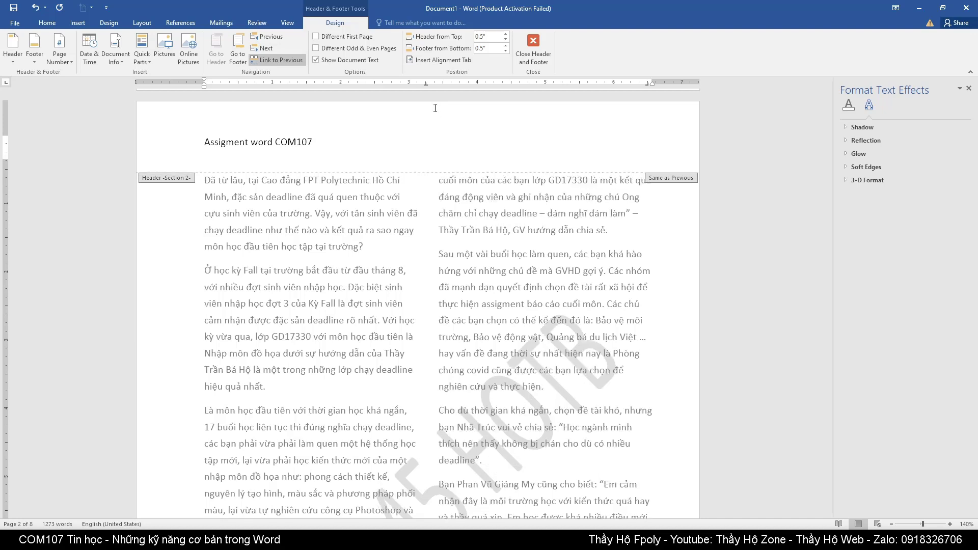
{"action": "key", "text": "ctrl+z"}
{"action": "key", "text": "Tab"}
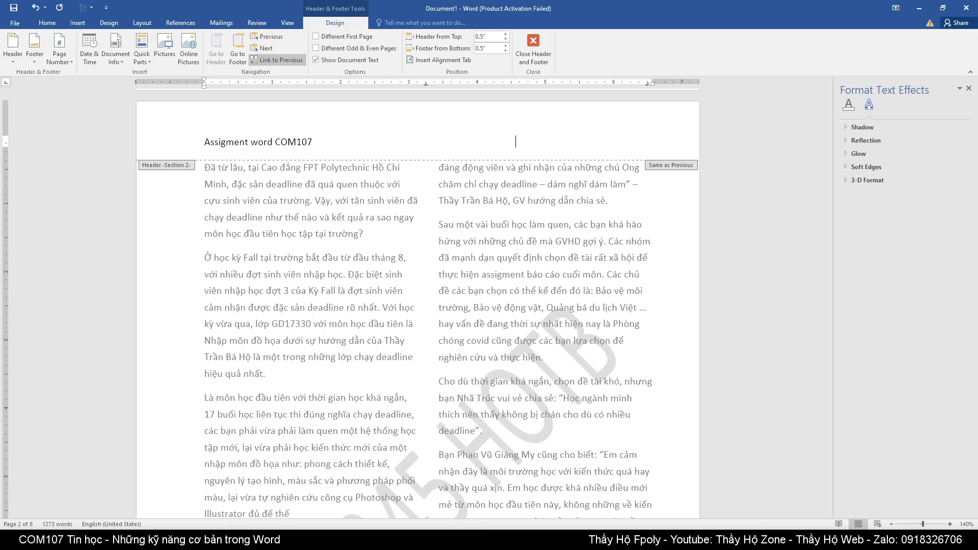
{"action": "type", "text": "G"}
{"action": "type", "text": "VHD"}
{"action": "type", "text": ": Trần B"}
{"action": "type", "text": "á Hộ"}
{"action": "left_click", "coordinate": [455, 142]}
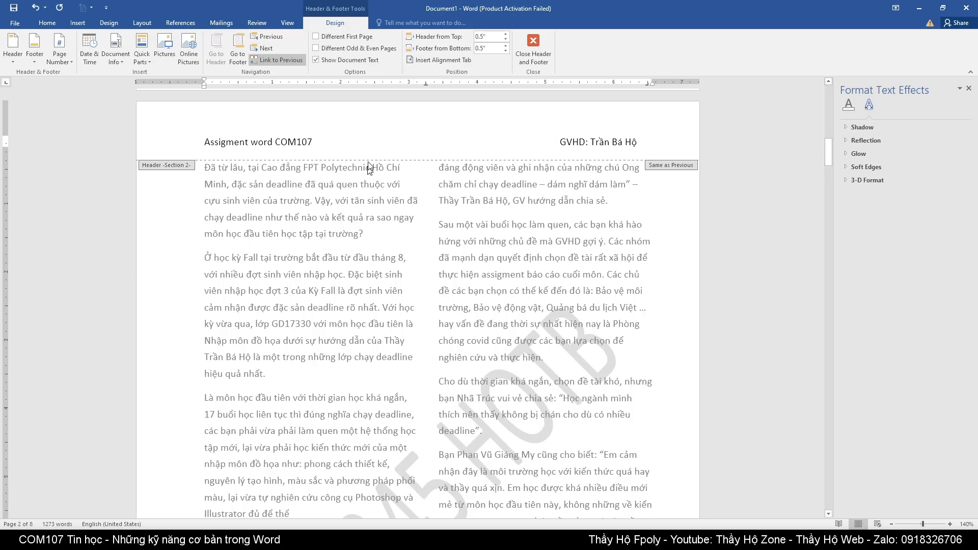
- Begin the page 2 footer with 'SVTH:' followed by the student's name
{"action": "scroll", "coordinate": [412, 255], "scroll_direction": "down", "scroll_amount": 4}
{"action": "scroll", "coordinate": [427, 285], "scroll_direction": "down", "scroll_amount": 5}
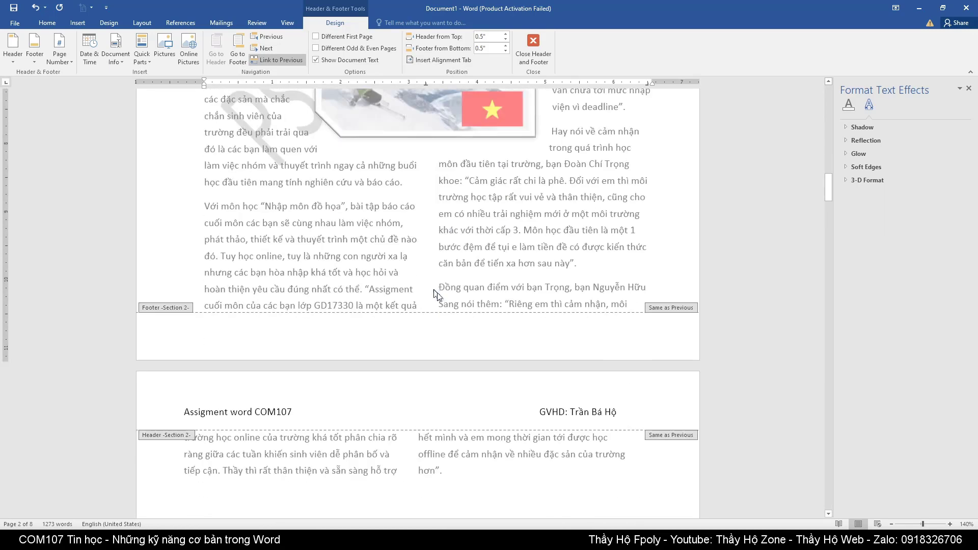
{"action": "left_click", "coordinate": [456, 334]}
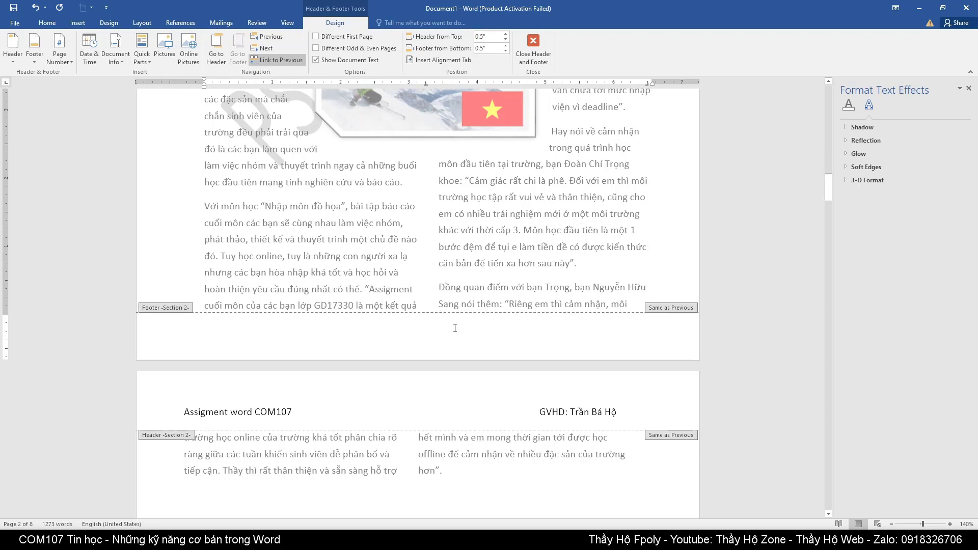
{"action": "type", "text": "SVT"}
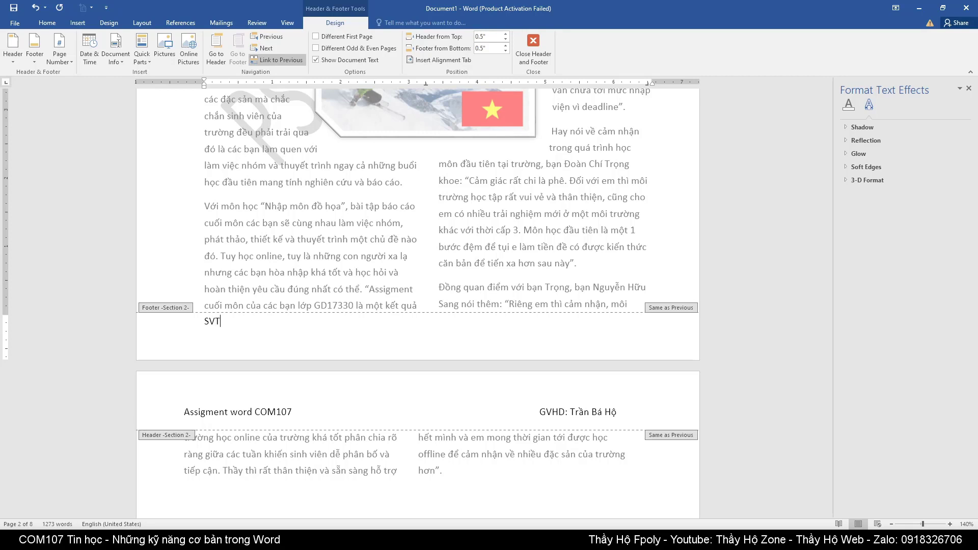
{"action": "type", "text": "H: N"}
{"action": "type", "text": "uy"}
- Correct the student's name after 'SVTH:' and add the label 'Trang:' on the right
{"action": "key", "text": "BackSpace"}
{"action": "key", "text": "BackSpace"}
{"action": "key", "text": "BackSpace"}
{"action": "type", "text": "Nguyên"}
{"action": "type", "text": " văn A            "}
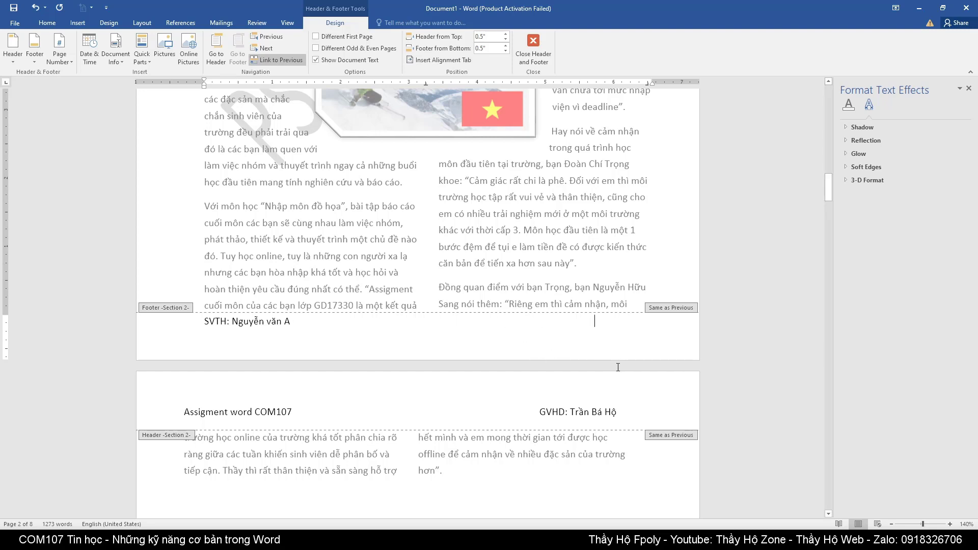
{"action": "type", "text": "        Trang"}
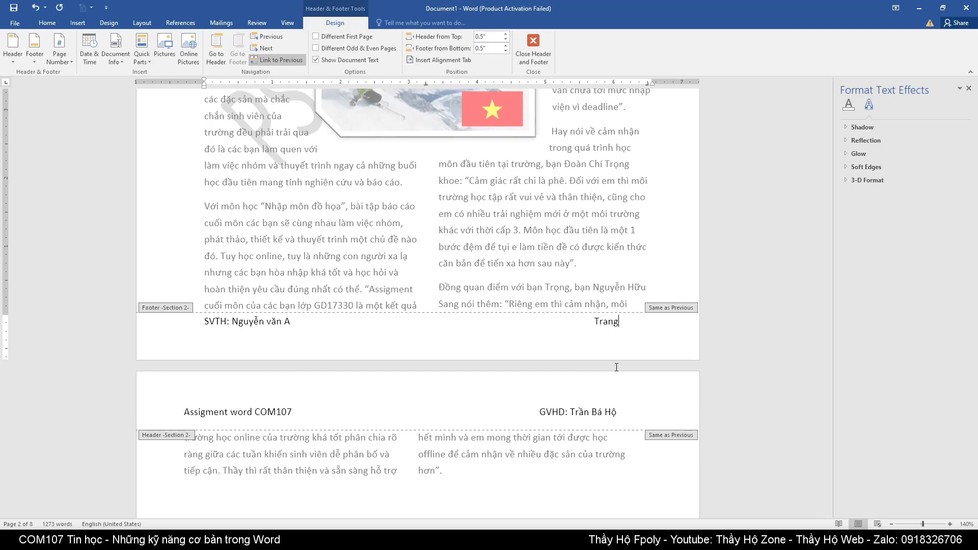
{"action": "type", "text": ":"}
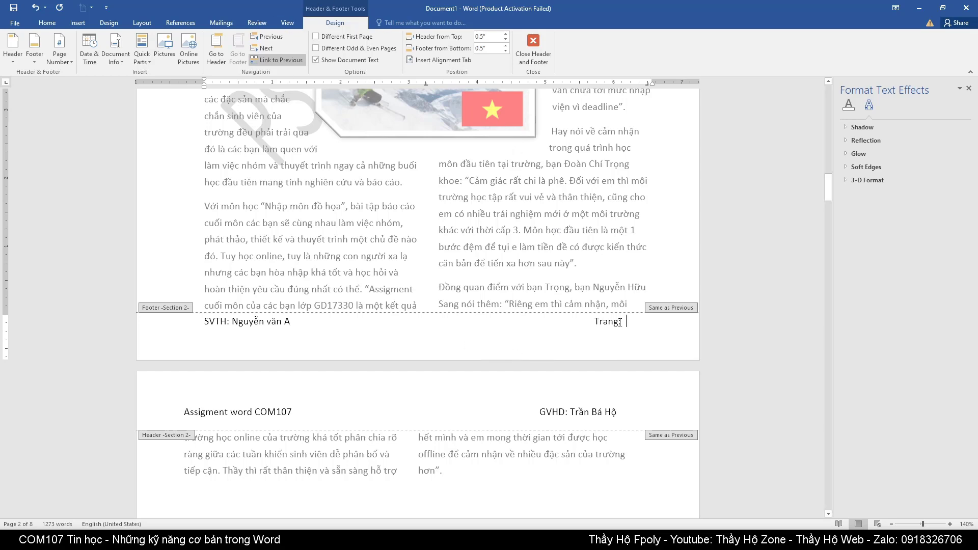
- Insert a plain automatic page number after 'Trang:' in the footer so it reads 'Trang: 2'
{"action": "left_click", "coordinate": [78, 23]}
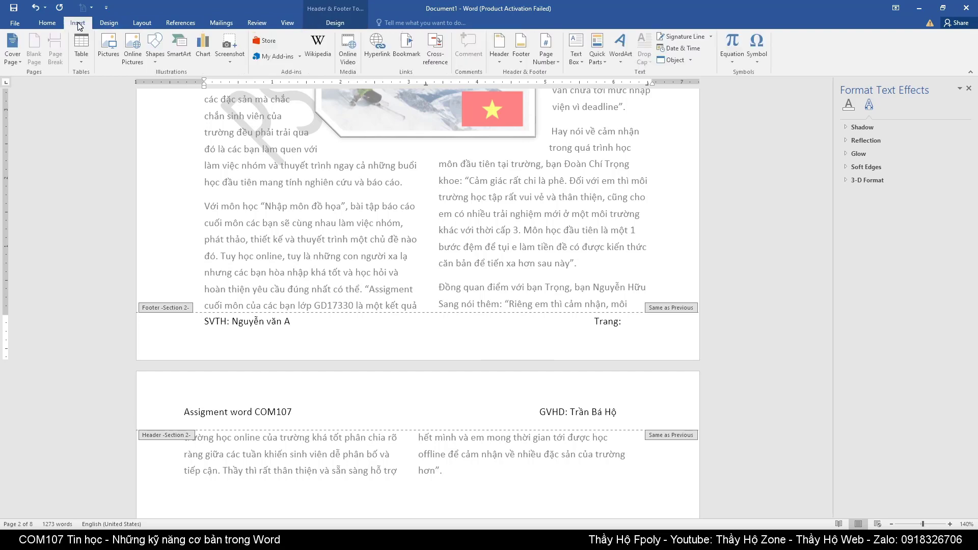
{"action": "left_click", "coordinate": [552, 60]}
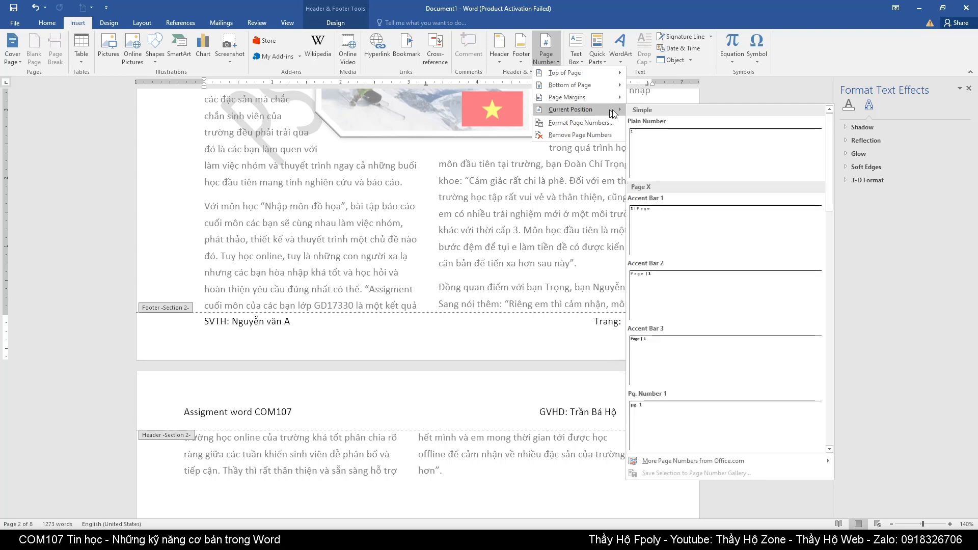
{"action": "mouse_move", "coordinate": [572, 109]}
{"action": "left_click", "coordinate": [676, 145]}
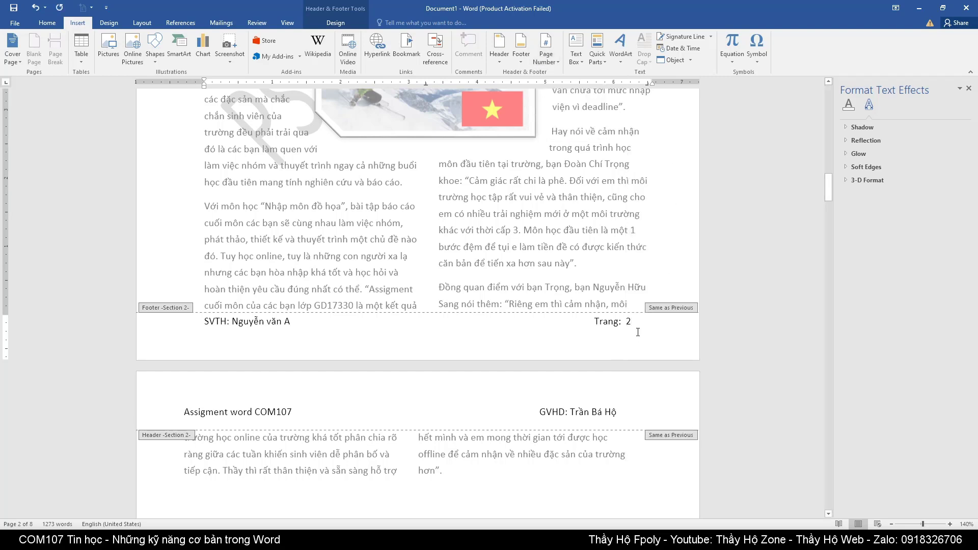
{"action": "left_click", "coordinate": [205, 321]}
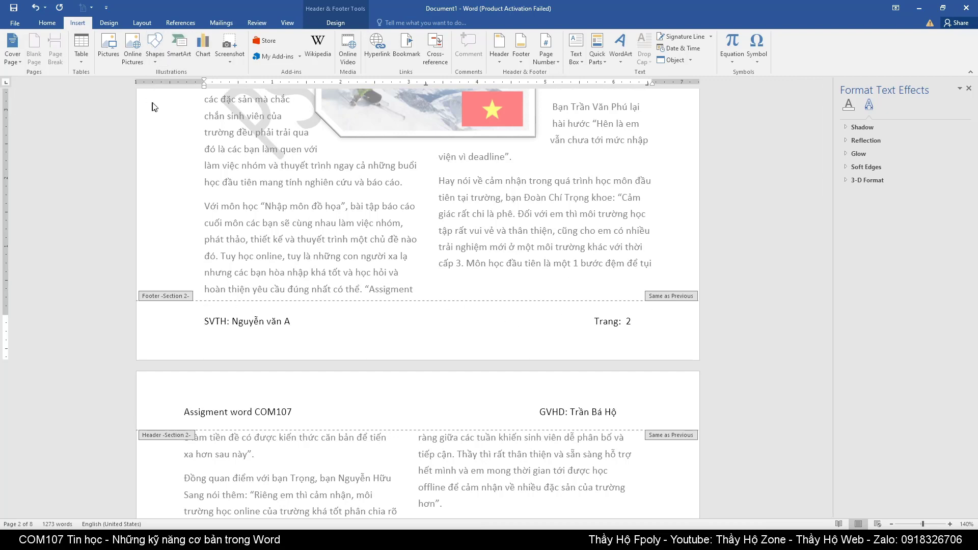
- Draw a straight divider line above the footer text and align it with the page margins
{"action": "left_click", "coordinate": [159, 54]}
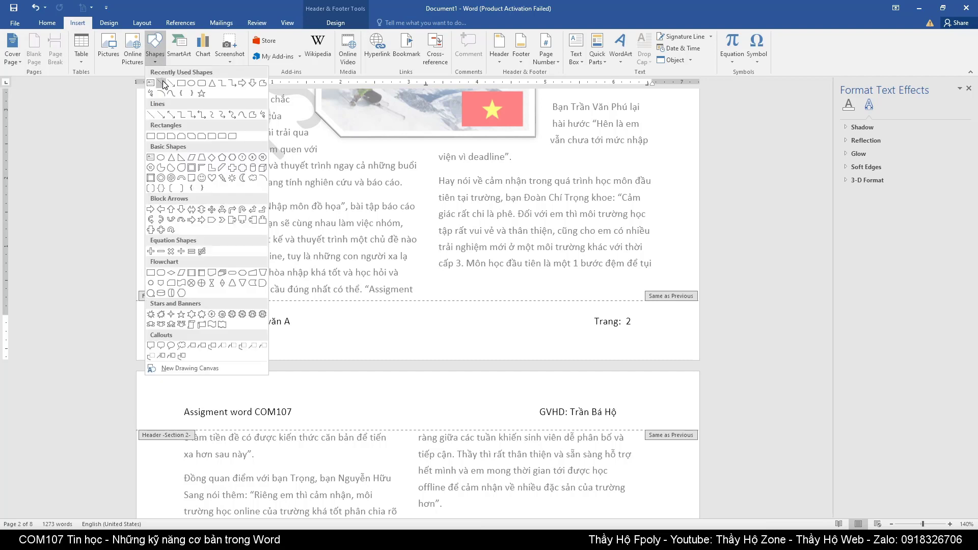
{"action": "left_click", "coordinate": [161, 83]}
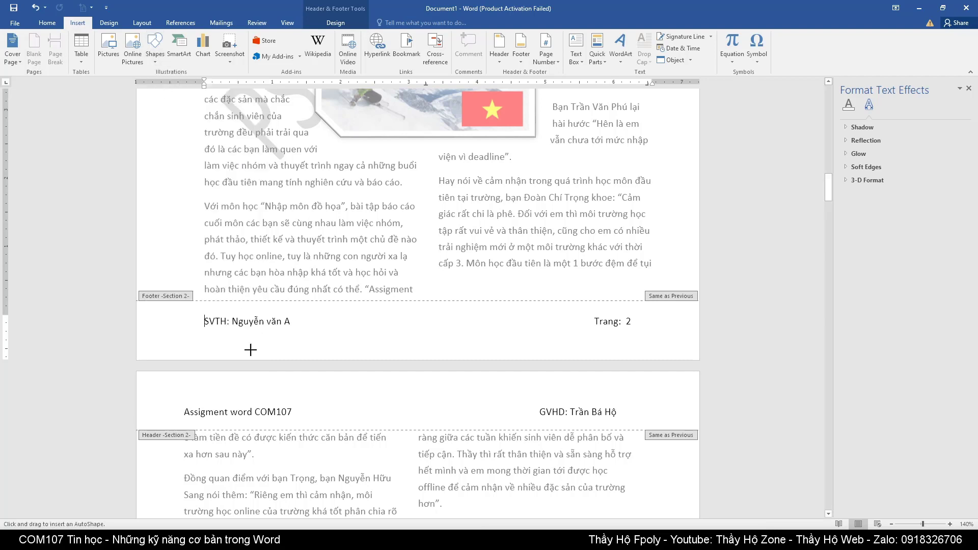
{"action": "left_click_drag", "start_coordinate": [203, 309], "coordinate": [625, 310]}
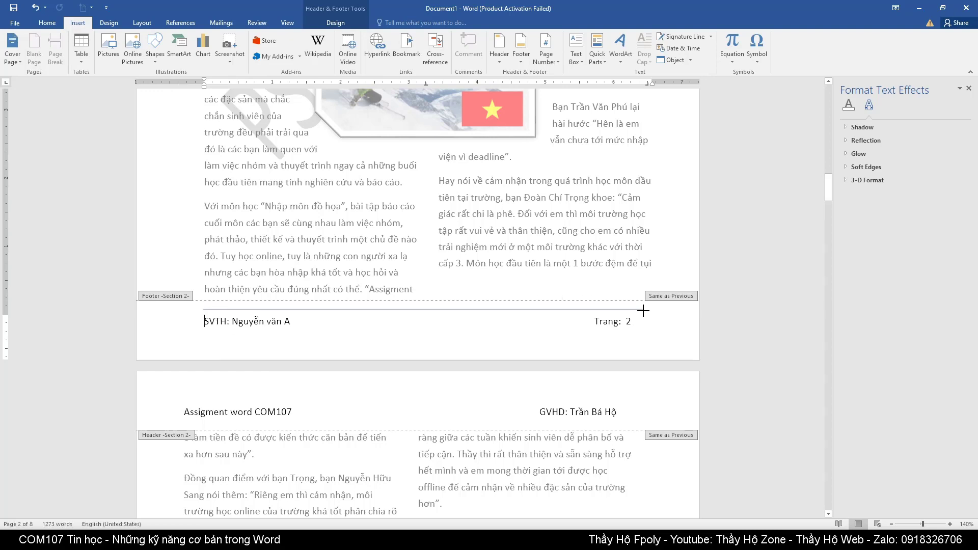
{"action": "left_click_drag", "start_coordinate": [625, 309], "coordinate": [646, 310]}
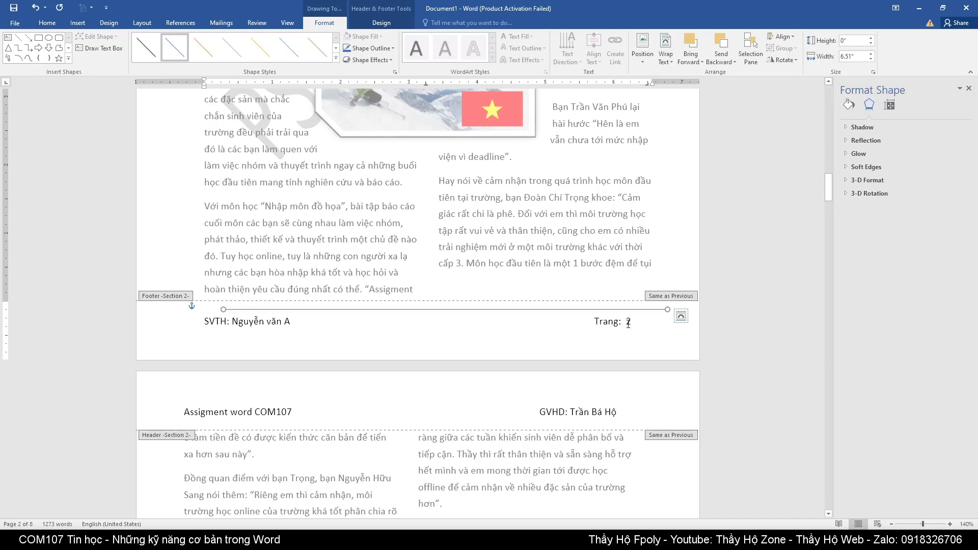
{"action": "mouse_move", "coordinate": [576, 309]}
{"action": "left_mouse_down"}
{"action": "mouse_move", "coordinate": [593, 309]}
{"action": "mouse_move", "coordinate": [554, 312]}
{"action": "left_mouse_up"}
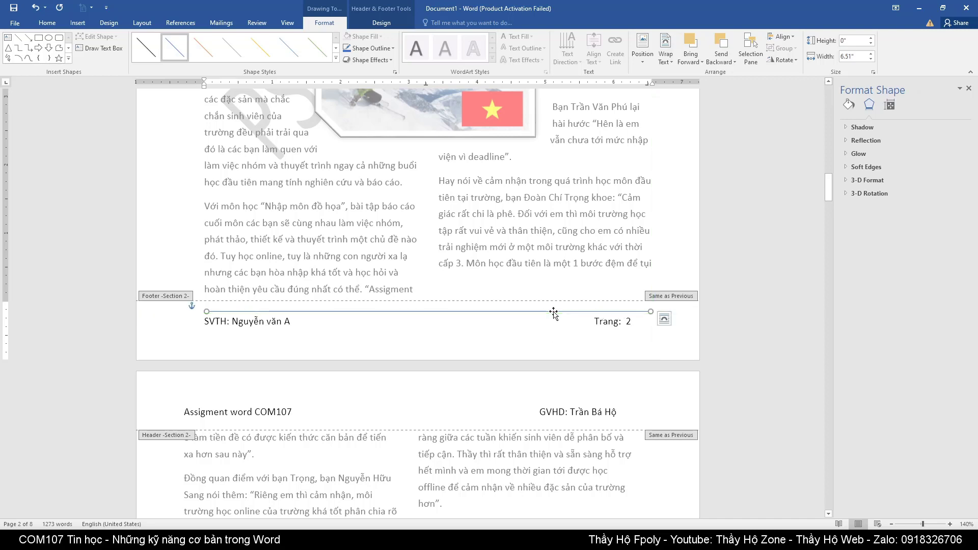
{"action": "left_click_drag", "start_coordinate": [554, 311], "coordinate": [531, 304]}
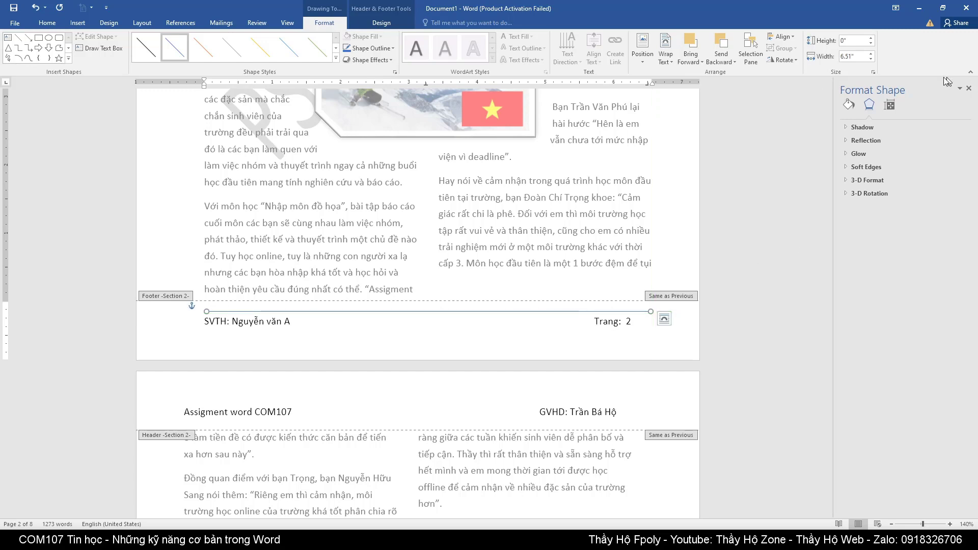
- Change the footer divider line's colour from blue to gray
{"action": "left_click", "coordinate": [848, 107]}
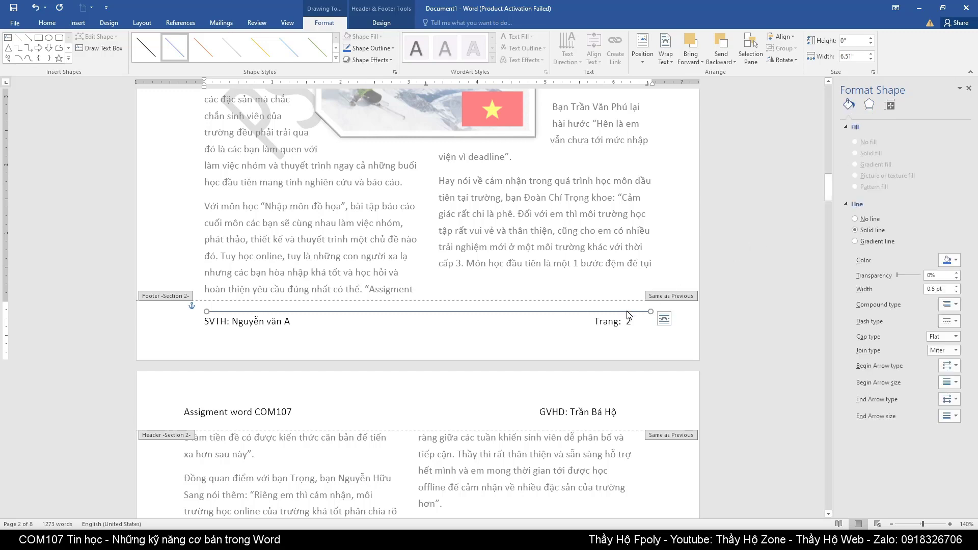
{"action": "left_click", "coordinate": [956, 260]}
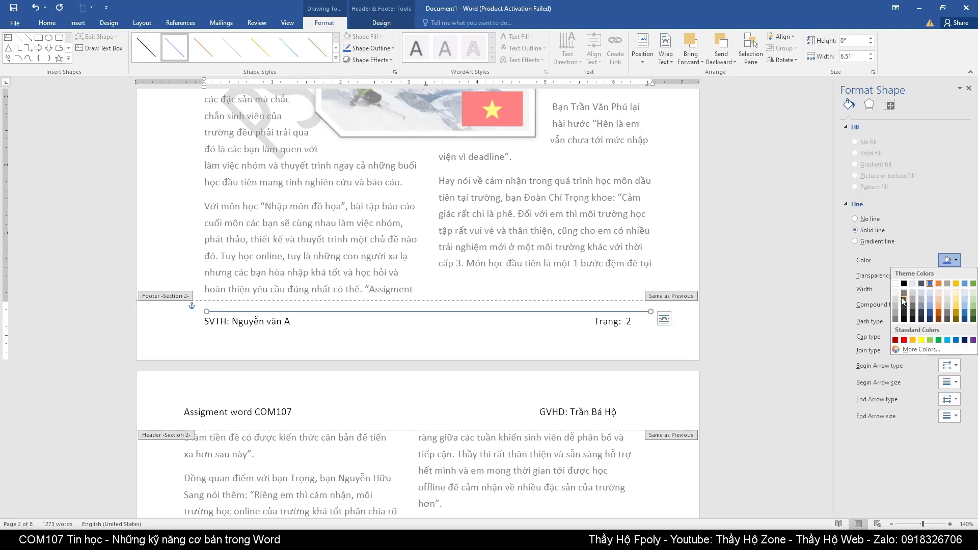
{"action": "left_click", "coordinate": [904, 298]}
{"action": "left_click", "coordinate": [634, 322]}
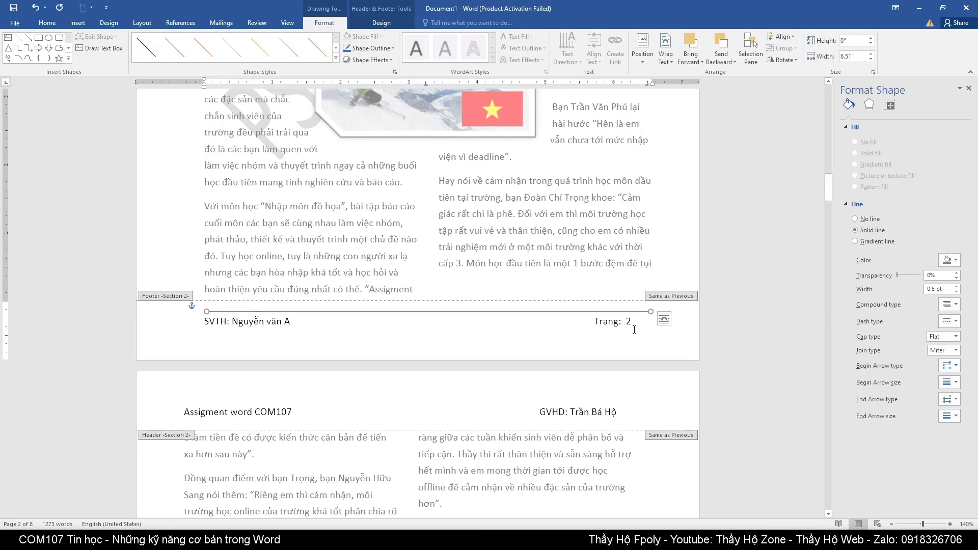
- Shift the header divider line left to align with the header text, then exit header and footer editing
{"action": "scroll", "coordinate": [443, 213], "scroll_direction": "up", "scroll_amount": 3}
{"action": "scroll", "coordinate": [442, 212], "scroll_direction": "up", "scroll_amount": 3}
{"action": "scroll", "coordinate": [444, 217], "scroll_direction": "up", "scroll_amount": 2}
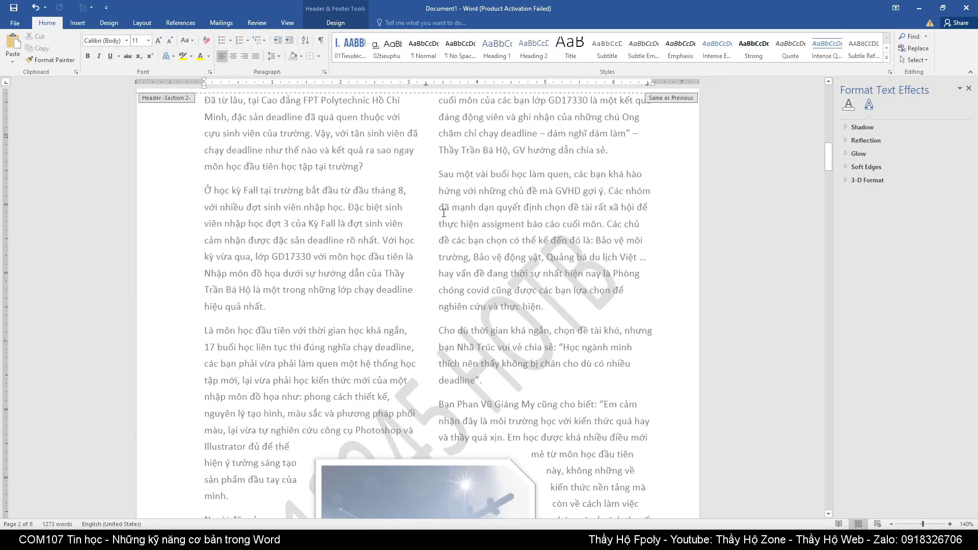
{"action": "scroll", "coordinate": [356, 178], "scroll_direction": "up", "scroll_amount": 5}
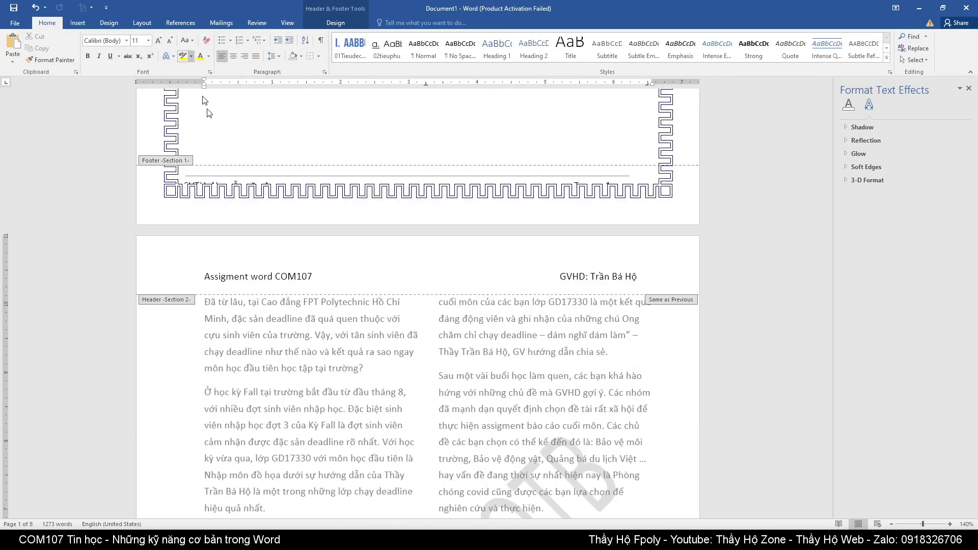
{"action": "scroll", "coordinate": [360, 414], "scroll_direction": "down", "scroll_amount": 3}
{"action": "scroll", "coordinate": [360, 414], "scroll_direction": "down", "scroll_amount": 4}
{"action": "scroll", "coordinate": [364, 414], "scroll_direction": "down", "scroll_amount": 5}
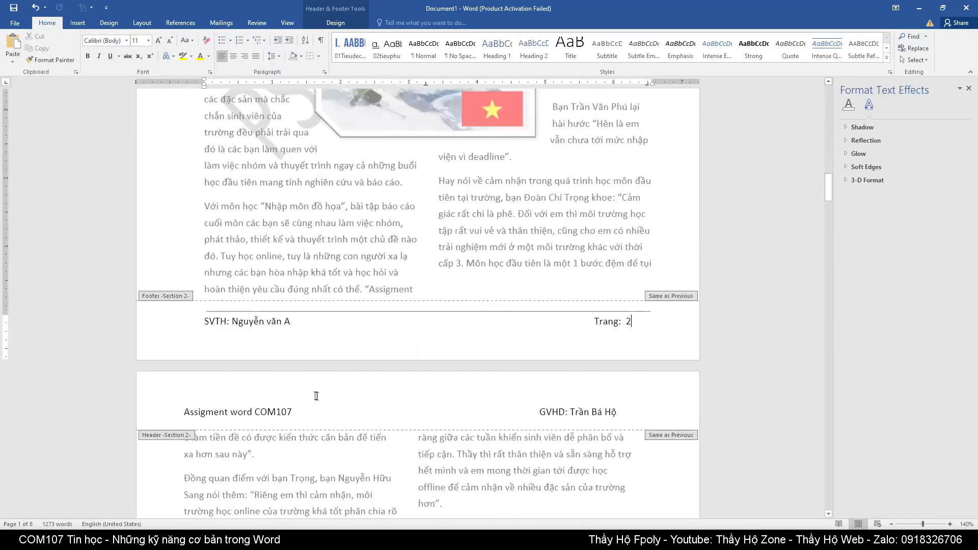
{"action": "left_click", "coordinate": [254, 312]}
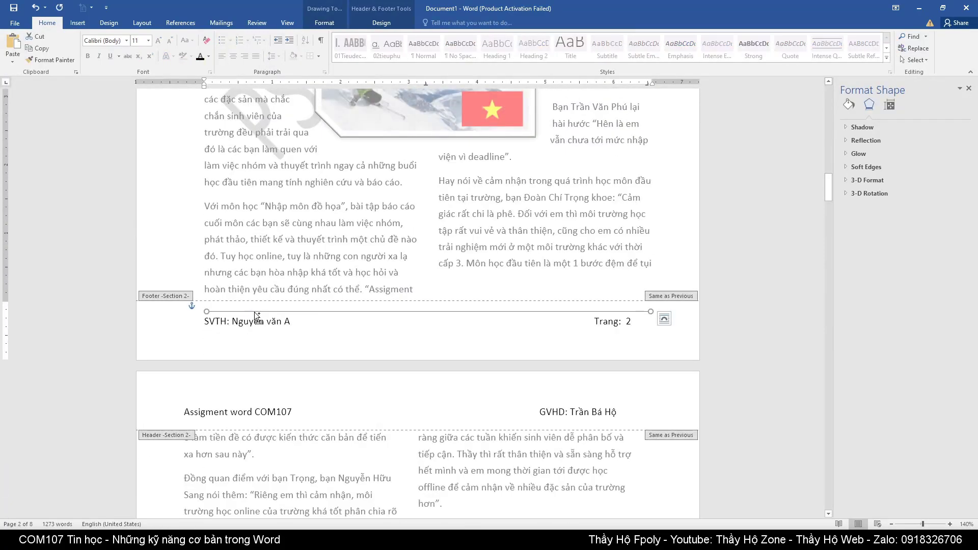
{"action": "scroll", "coordinate": [306, 335], "scroll_direction": "up", "scroll_amount": 3}
{"action": "scroll", "coordinate": [305, 335], "scroll_direction": "up", "scroll_amount": 8}
{"action": "scroll", "coordinate": [304, 328], "scroll_direction": "up", "scroll_amount": 2}
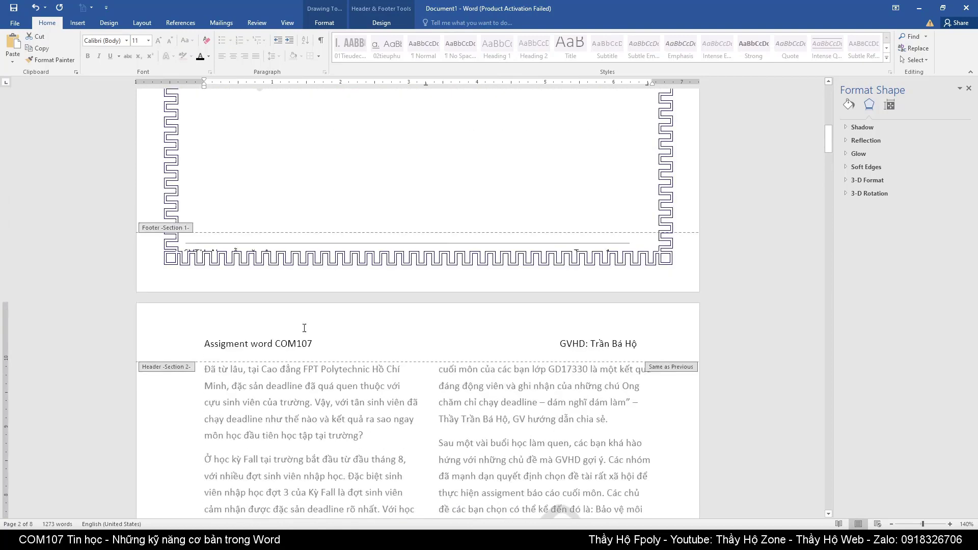
{"action": "left_click", "coordinate": [278, 351]}
{"action": "left_click_drag", "start_coordinate": [288, 351], "coordinate": [258, 357]}
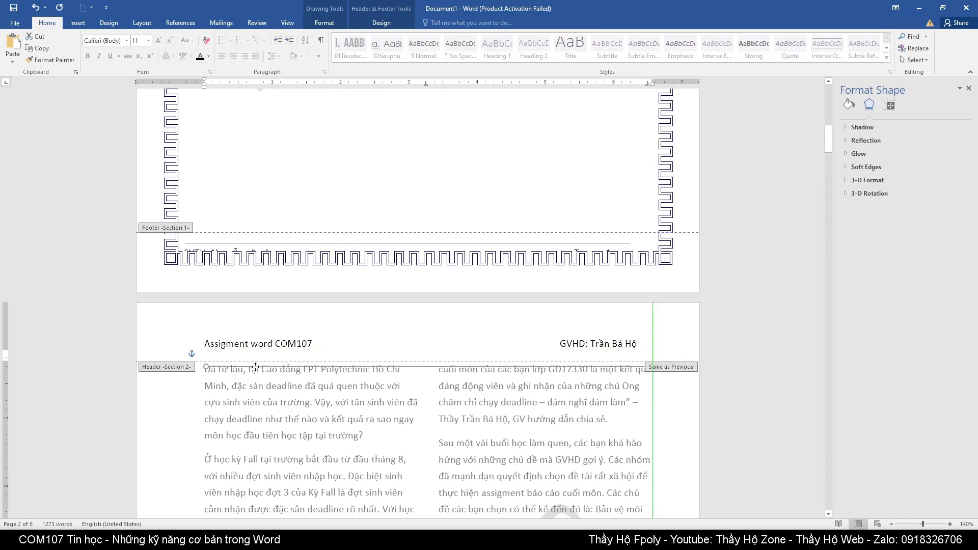
{"action": "scroll", "coordinate": [607, 119], "scroll_direction": "down", "scroll_amount": 5}
{"action": "left_click_drag", "start_coordinate": [607, 119], "coordinate": [606, 119]}
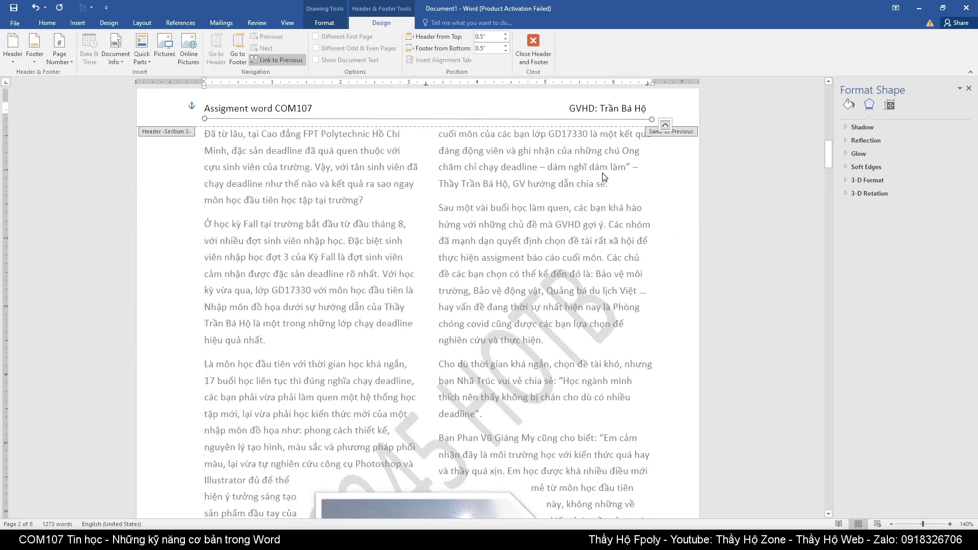
{"action": "double_click", "coordinate": [686, 201]}
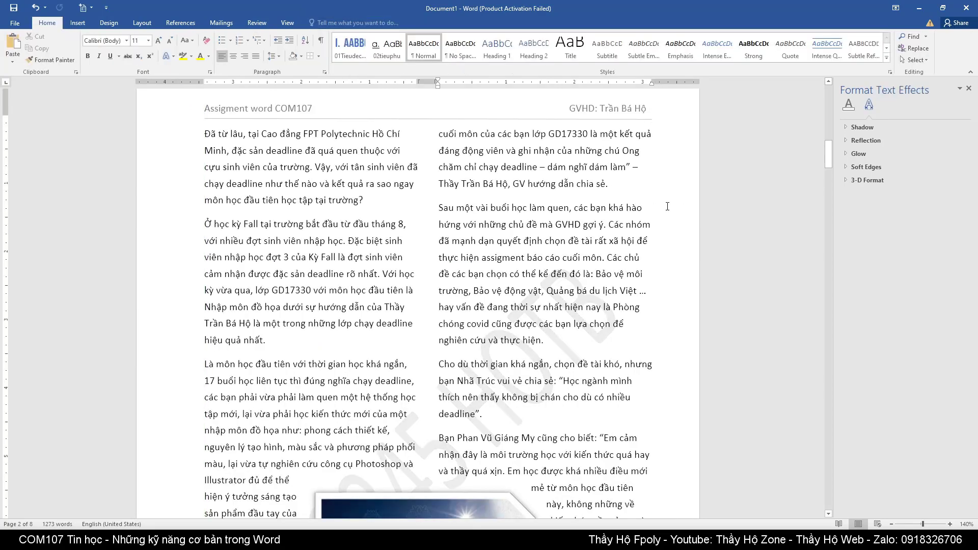
- Scroll through pages 2–4 to check the headers and footers, then return to the cover page
{"action": "scroll", "coordinate": [608, 230], "scroll_direction": "down", "scroll_amount": 1}
{"action": "scroll", "coordinate": [608, 230], "scroll_direction": "down", "scroll_amount": 7}
{"action": "scroll", "coordinate": [606, 232], "scroll_direction": "down", "scroll_amount": 6}
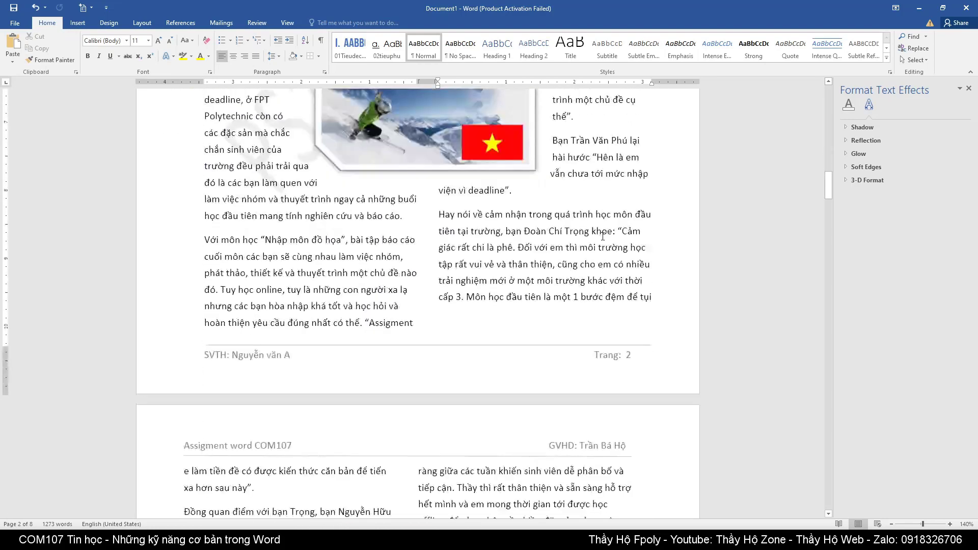
{"action": "scroll", "coordinate": [603, 237], "scroll_direction": "down", "scroll_amount": 3}
{"action": "scroll", "coordinate": [603, 236], "scroll_direction": "down", "scroll_amount": 1}
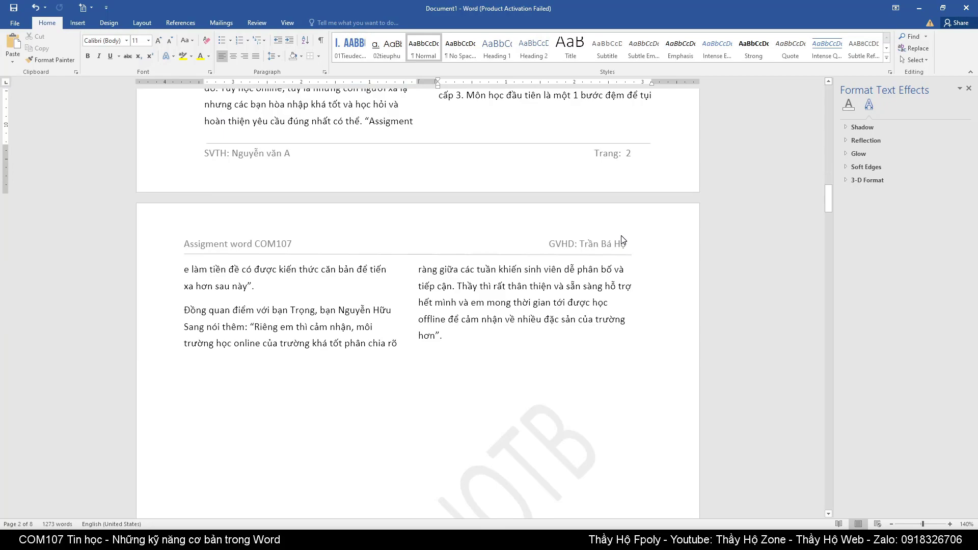
{"action": "scroll", "coordinate": [623, 240], "scroll_direction": "down", "scroll_amount": 4}
{"action": "scroll", "coordinate": [612, 239], "scroll_direction": "down", "scroll_amount": 6}
{"action": "scroll", "coordinate": [607, 239], "scroll_direction": "down", "scroll_amount": 6}
{"action": "scroll", "coordinate": [604, 238], "scroll_direction": "down", "scroll_amount": 3}
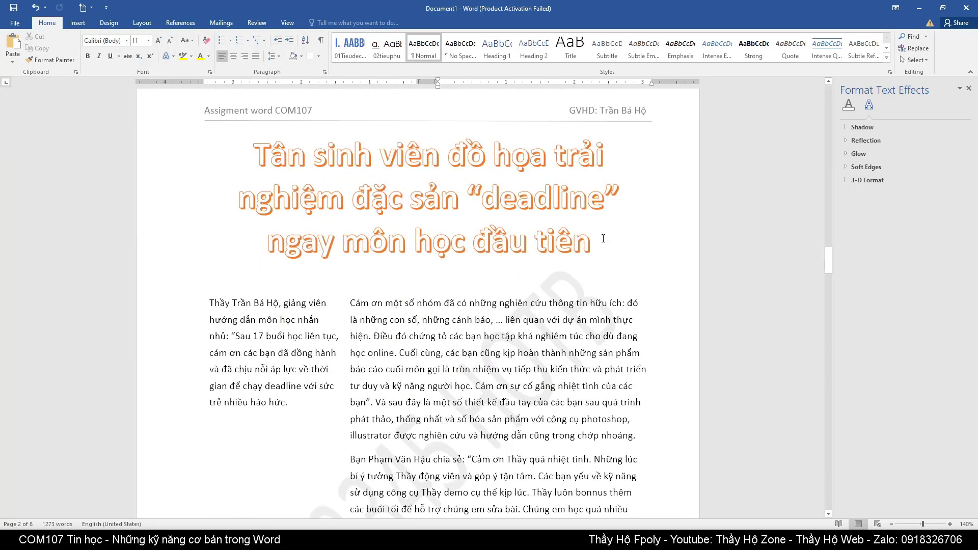
{"action": "scroll", "coordinate": [603, 238], "scroll_direction": "down", "scroll_amount": 8}
{"action": "scroll", "coordinate": [603, 239], "scroll_direction": "down", "scroll_amount": 6}
{"action": "scroll", "coordinate": [603, 238], "scroll_direction": "up", "scroll_amount": 10}
{"action": "scroll", "coordinate": [828, 221], "scroll_direction": "up", "scroll_amount": 5}
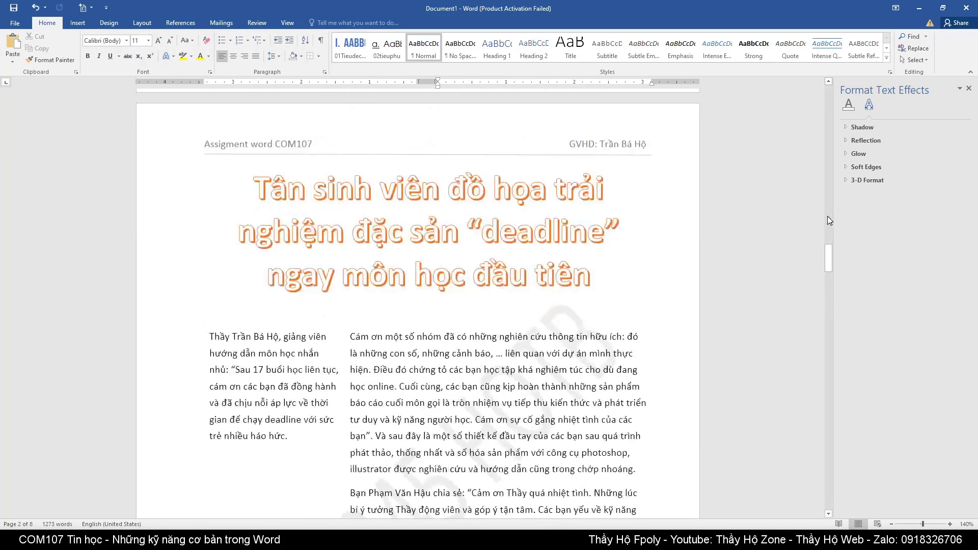
{"action": "mouse_move", "coordinate": [830, 256]}
{"action": "left_mouse_down"}
{"action": "mouse_move", "coordinate": [816, 108]}
{"action": "mouse_move", "coordinate": [818, 131]}
{"action": "left_mouse_up"}
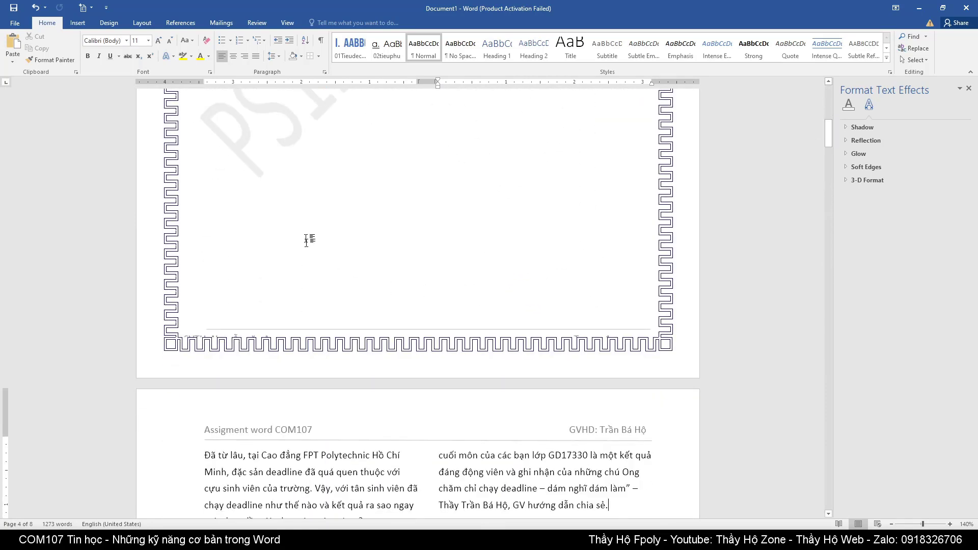
{"action": "scroll", "coordinate": [424, 217], "scroll_direction": "down", "scroll_amount": 2}
{"action": "scroll", "coordinate": [423, 216], "scroll_direction": "up", "scroll_amount": 9}
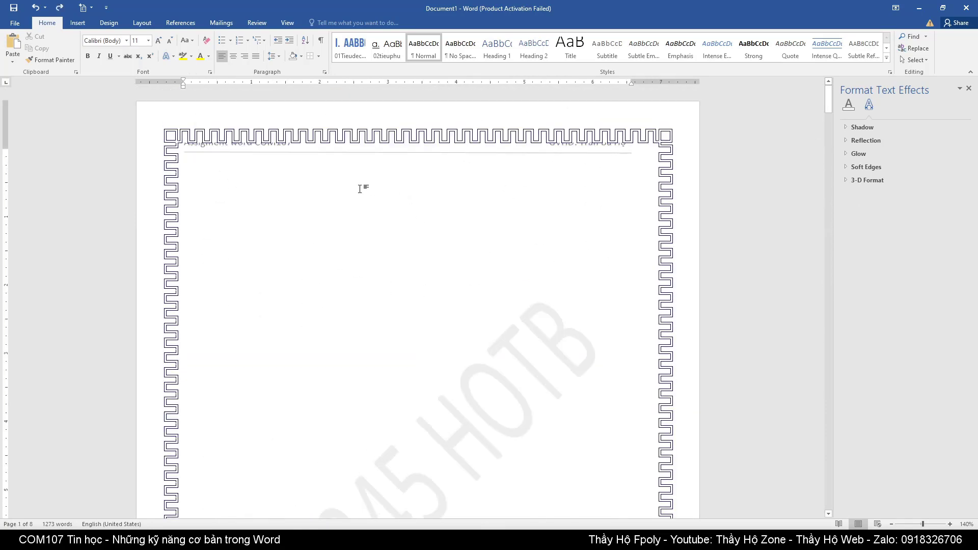
- Enable Different First Page so the cover page shows no header or footer, then exit header editing
{"action": "double_click", "coordinate": [345, 149]}
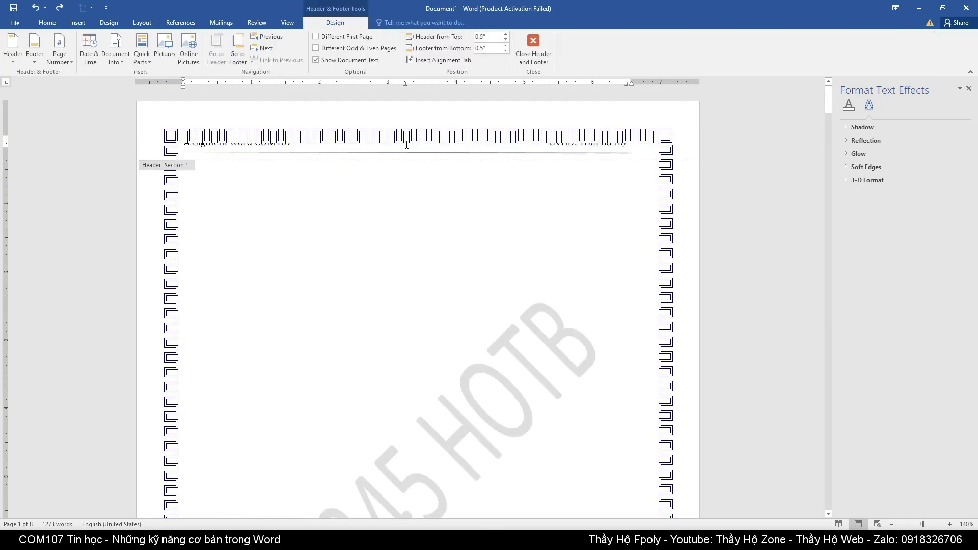
{"action": "left_click", "coordinate": [350, 39]}
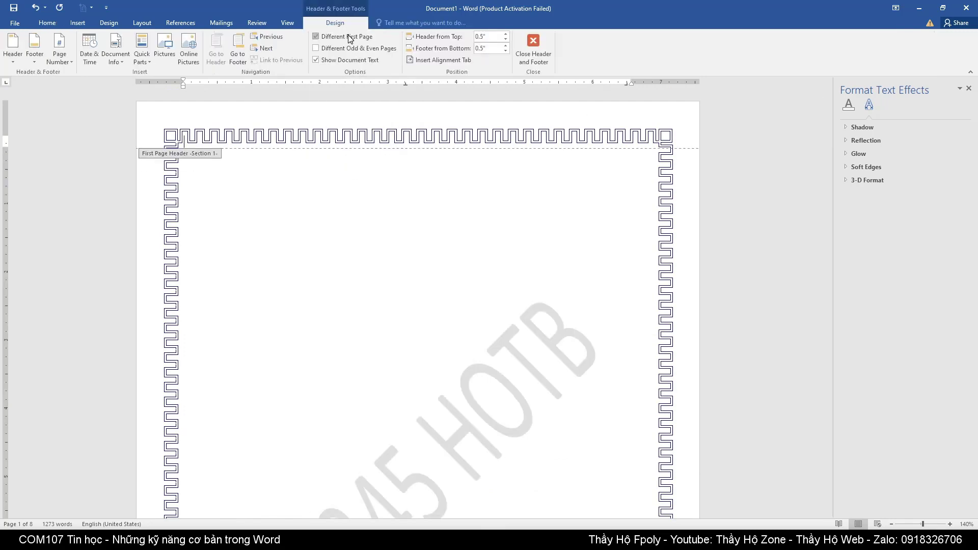
{"action": "double_click", "coordinate": [379, 242]}
{"action": "scroll", "coordinate": [387, 246], "scroll_direction": "down", "scroll_amount": 8}
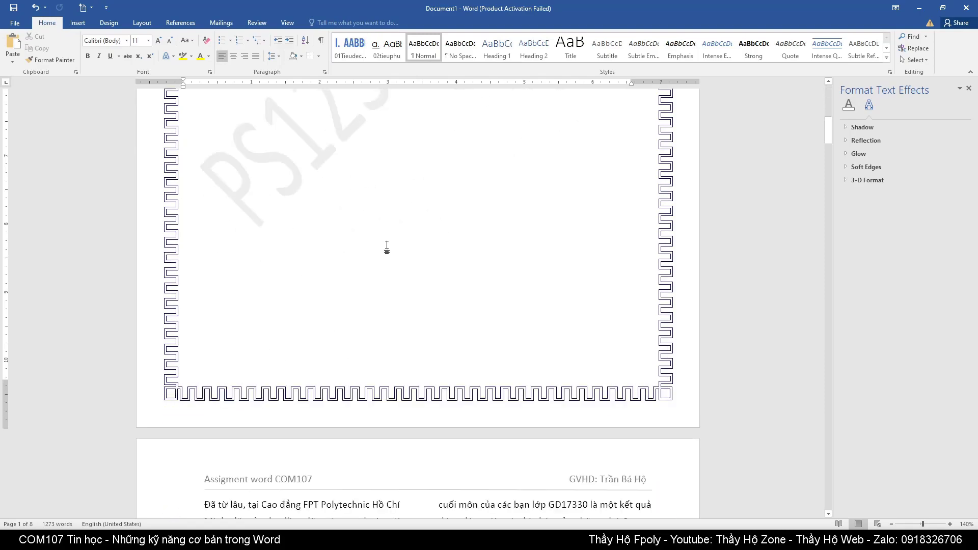
{"action": "scroll", "coordinate": [387, 246], "scroll_direction": "down", "scroll_amount": 5}
{"action": "scroll", "coordinate": [390, 244], "scroll_direction": "down", "scroll_amount": 5}
{"action": "scroll", "coordinate": [392, 242], "scroll_direction": "down", "scroll_amount": 8}
{"action": "scroll", "coordinate": [396, 238], "scroll_direction": "down", "scroll_amount": 5}
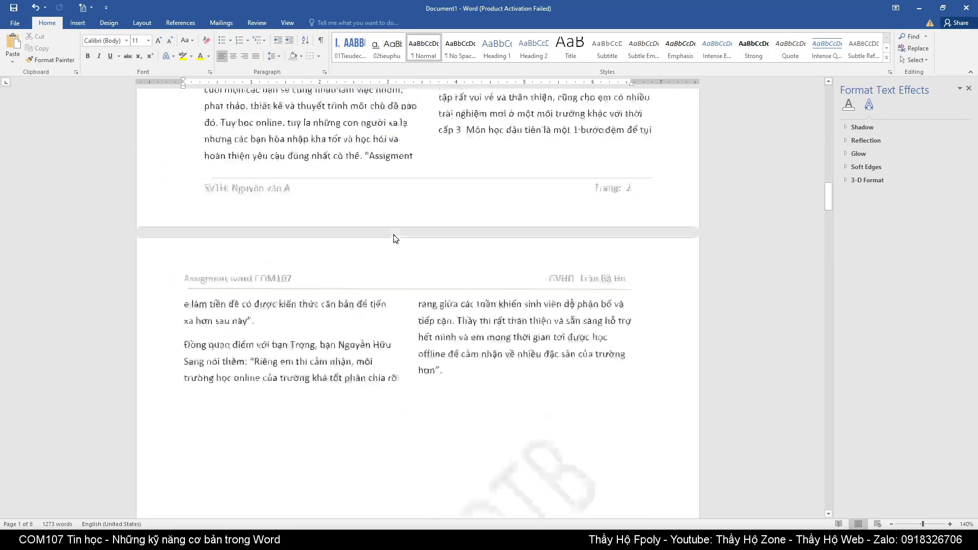
{"action": "scroll", "coordinate": [396, 239], "scroll_direction": "down", "scroll_amount": 5}
{"action": "scroll", "coordinate": [397, 230], "scroll_direction": "down", "scroll_amount": 5}
{"action": "scroll", "coordinate": [397, 229], "scroll_direction": "down", "scroll_amount": 3}
{"action": "scroll", "coordinate": [400, 230], "scroll_direction": "down", "scroll_amount": 5}
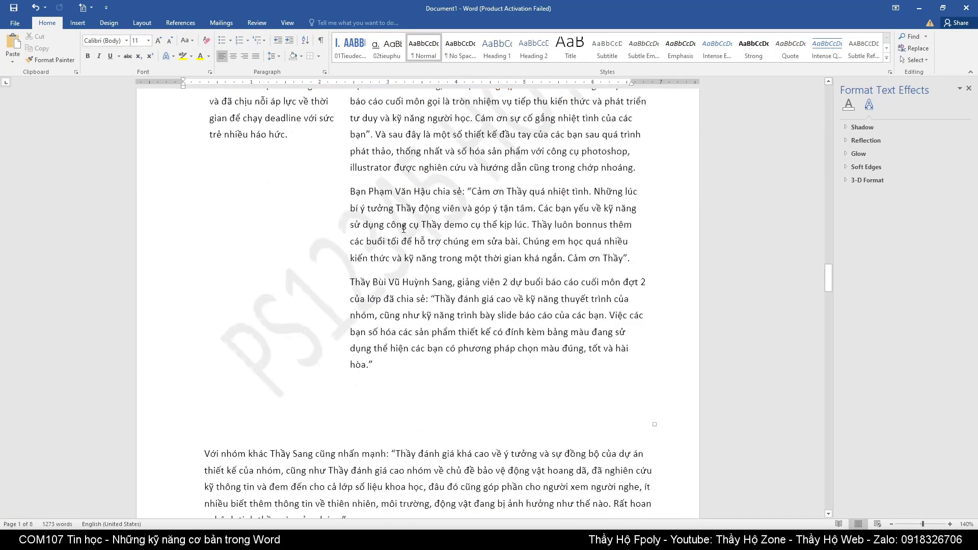
{"action": "scroll", "coordinate": [403, 227], "scroll_direction": "down", "scroll_amount": 5}
{"action": "scroll", "coordinate": [402, 226], "scroll_direction": "down", "scroll_amount": 5}
{"action": "scroll", "coordinate": [406, 227], "scroll_direction": "down", "scroll_amount": 5}
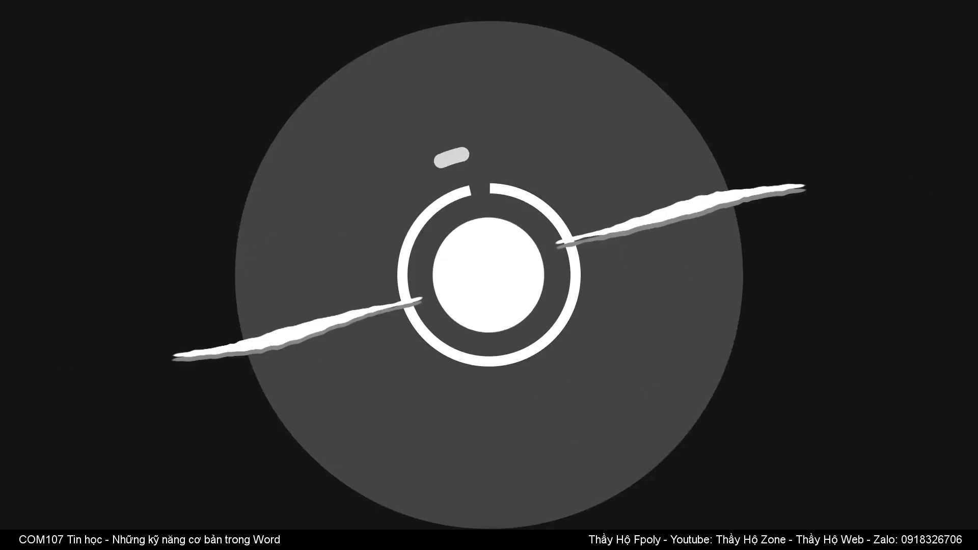
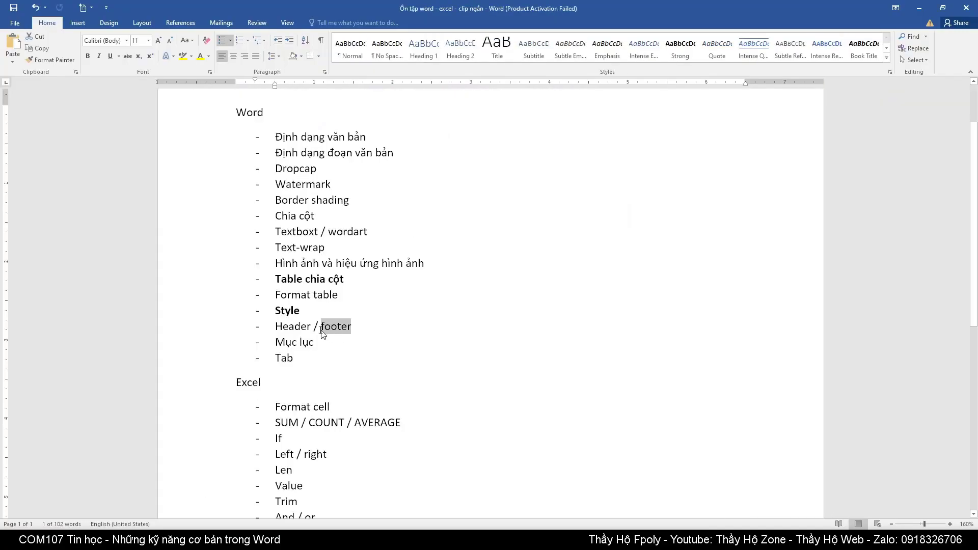
- Select 'Mục' in the review-topic notes, then switch over to the Document1 assignment window
{"action": "double_click", "coordinate": [288, 342]}
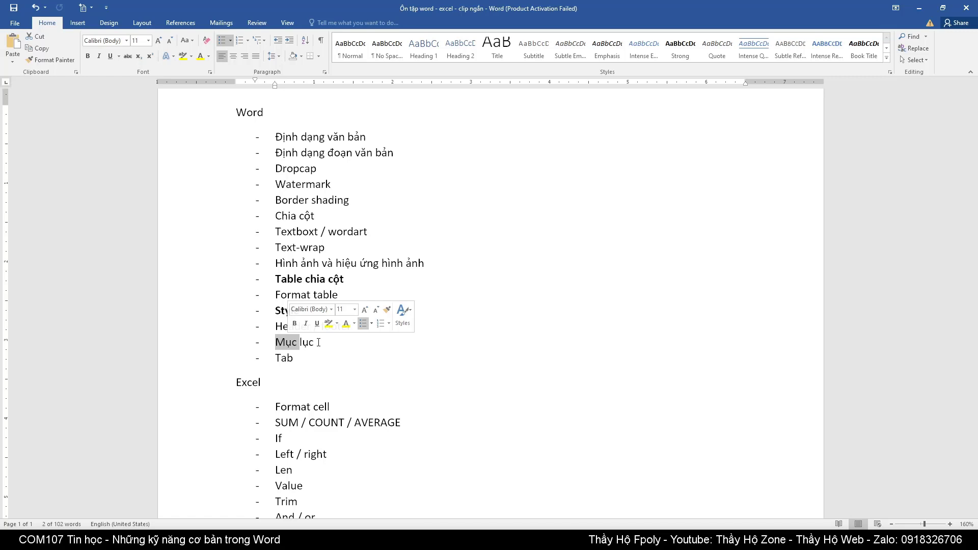
{"action": "key", "text": "alt+Tab"}
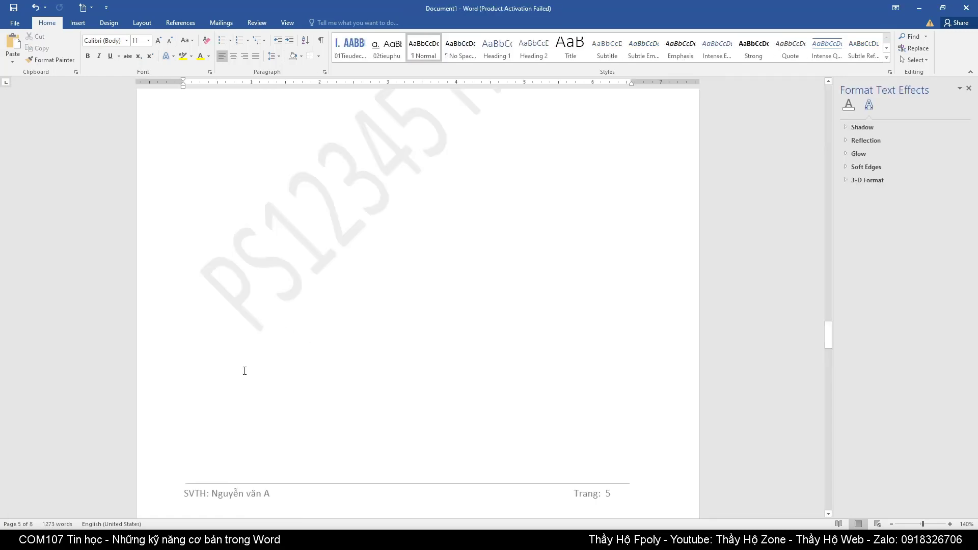
- Insert a page break before the article's opening 'Đã' paragraph, leaving a blank page 2
{"action": "scroll", "coordinate": [245, 370], "scroll_direction": "up", "scroll_amount": 5}
{"action": "left_click_drag", "start_coordinate": [826, 317], "coordinate": [805, 170]}
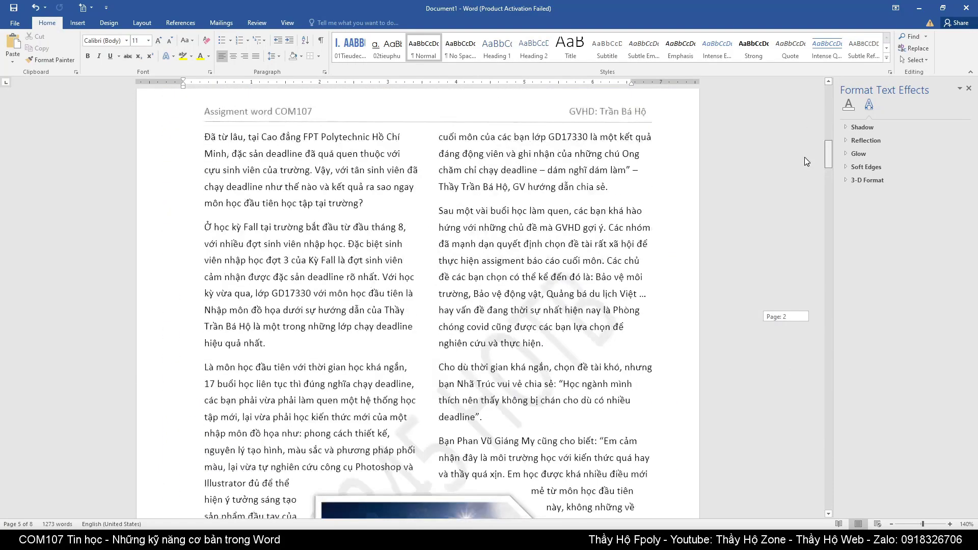
{"action": "left_click_drag", "start_coordinate": [807, 174], "coordinate": [805, 157]}
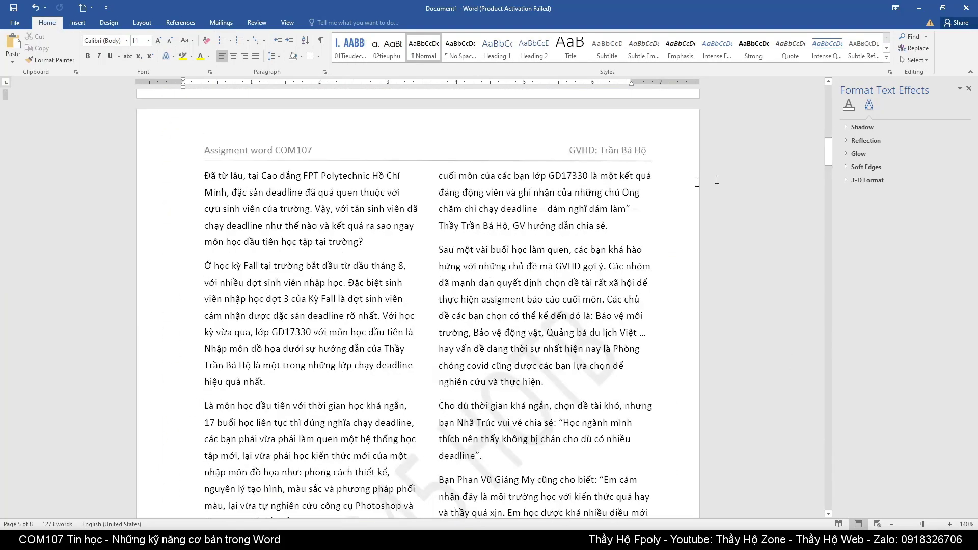
{"action": "left_click", "coordinate": [204, 175]}
{"action": "left_click", "coordinate": [78, 23]}
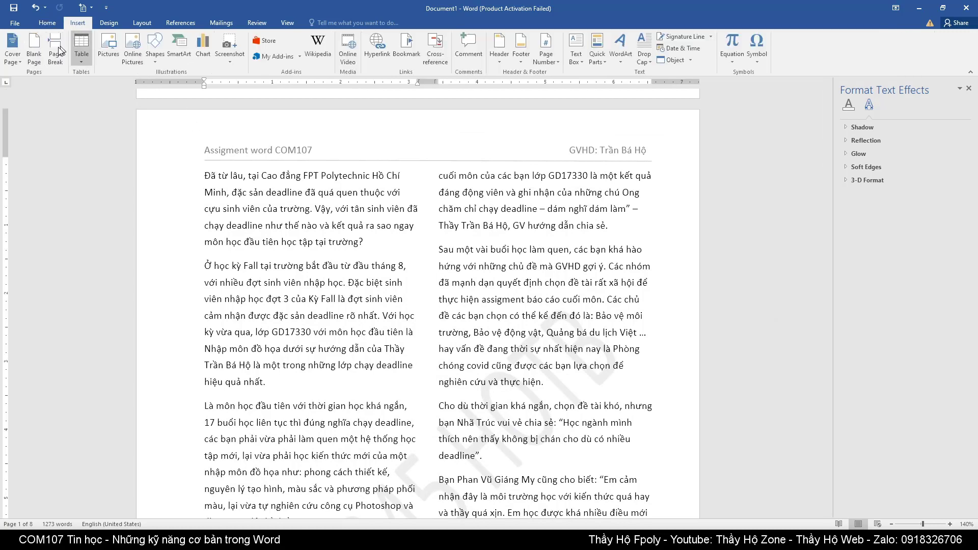
{"action": "left_click", "coordinate": [55, 45]}
{"action": "scroll", "coordinate": [372, 235], "scroll_direction": "up", "scroll_amount": 3}
{"action": "scroll", "coordinate": [372, 236], "scroll_direction": "up", "scroll_amount": 3}
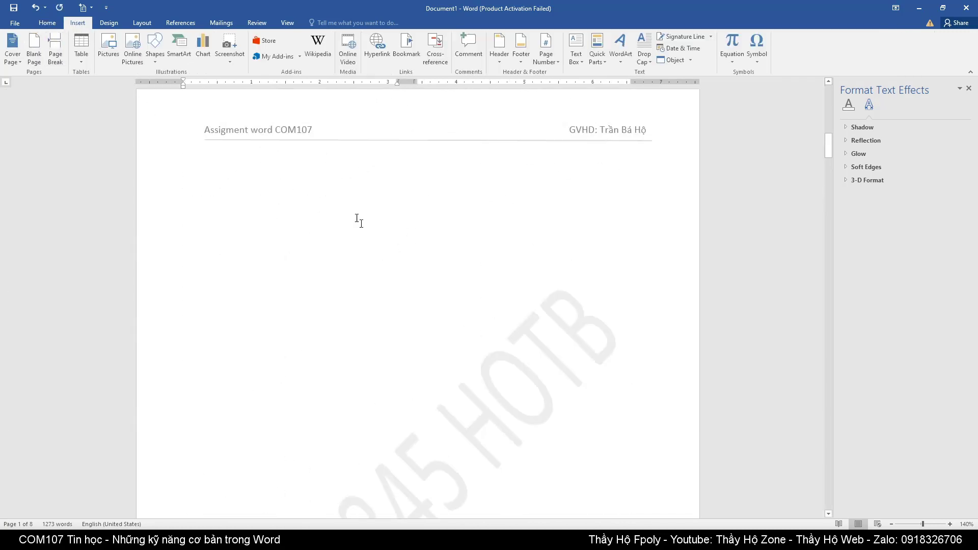
{"action": "scroll", "coordinate": [361, 218], "scroll_direction": "up", "scroll_amount": 2}
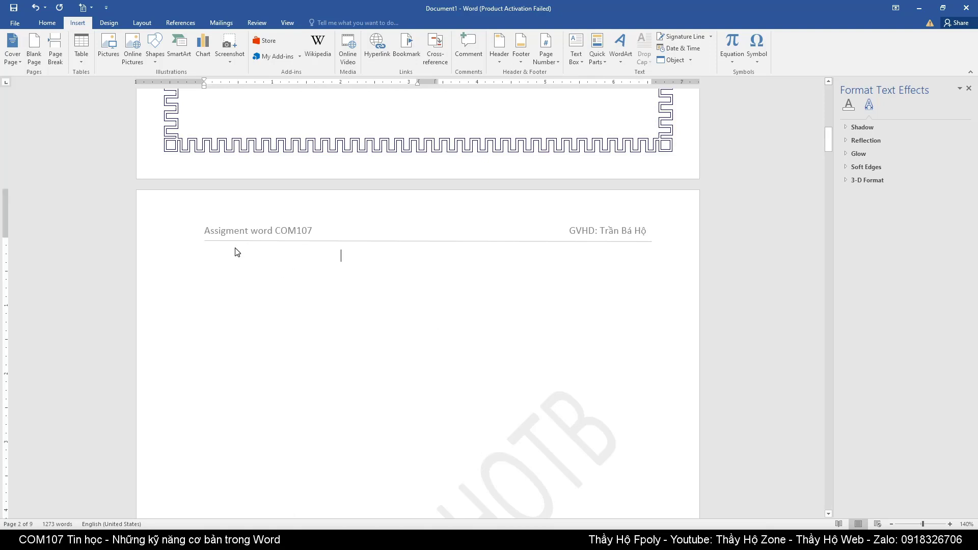
{"action": "key", "text": "Return"}
{"action": "key", "text": "Return"}
- Check the shifted layout by placing the cursor on page 3's first line and page 5's table cell
{"action": "scroll", "coordinate": [344, 247], "scroll_direction": "down", "scroll_amount": 3}
{"action": "scroll", "coordinate": [326, 217], "scroll_direction": "down", "scroll_amount": 3}
{"action": "scroll", "coordinate": [323, 211], "scroll_direction": "down", "scroll_amount": 3}
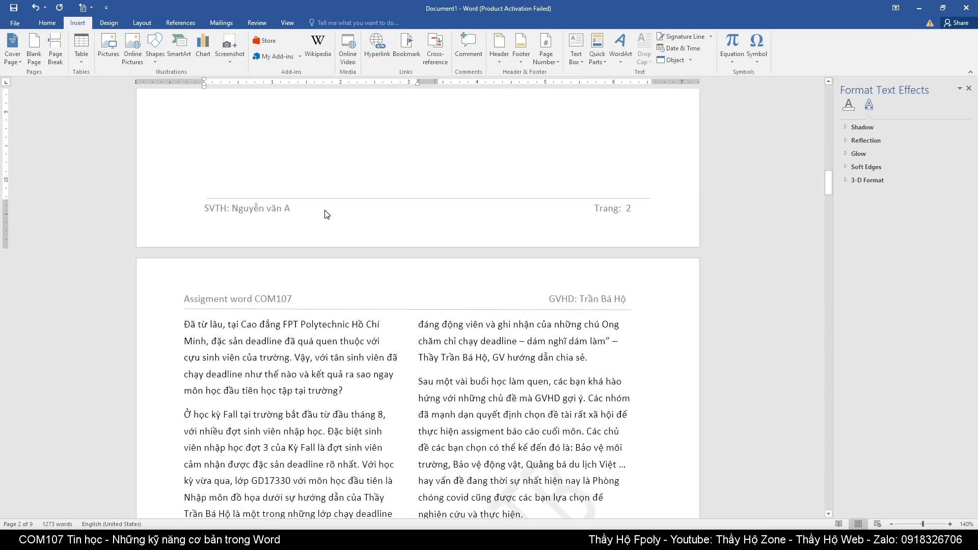
{"action": "scroll", "coordinate": [323, 214], "scroll_direction": "down", "scroll_amount": 2}
{"action": "left_click", "coordinate": [201, 123]}
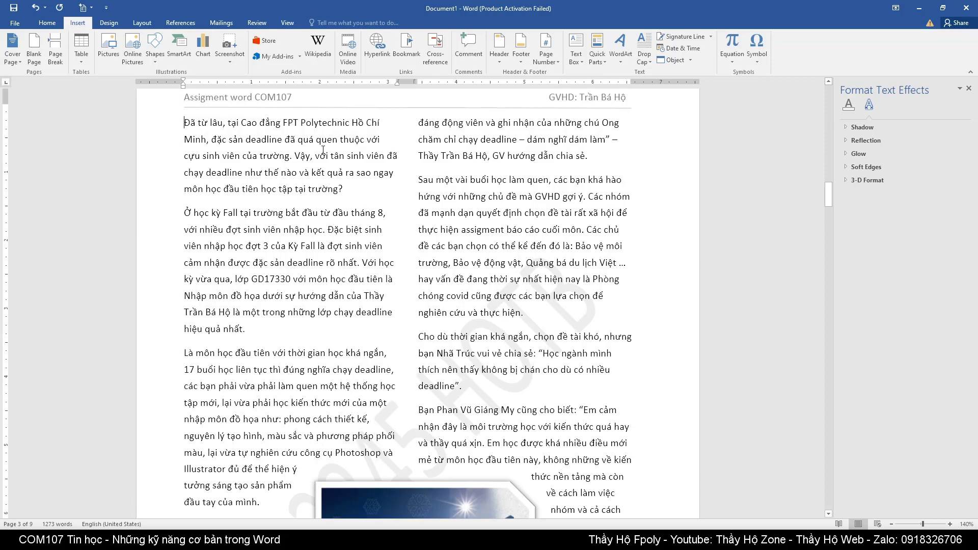
{"action": "scroll", "coordinate": [323, 149], "scroll_direction": "down", "scroll_amount": 2}
{"action": "scroll", "coordinate": [305, 229], "scroll_direction": "down", "scroll_amount": 8}
{"action": "scroll", "coordinate": [284, 315], "scroll_direction": "down", "scroll_amount": 3}
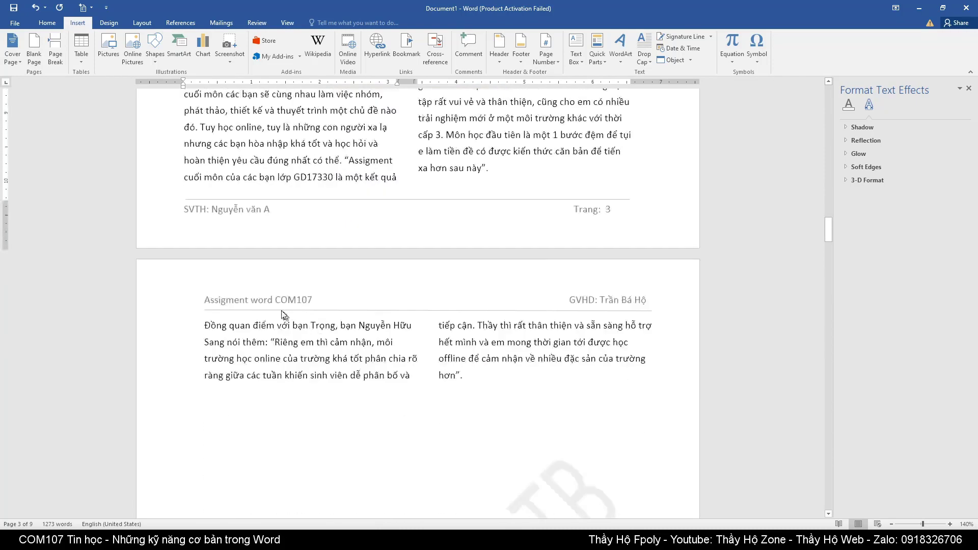
{"action": "scroll", "coordinate": [321, 372], "scroll_direction": "down", "scroll_amount": 3}
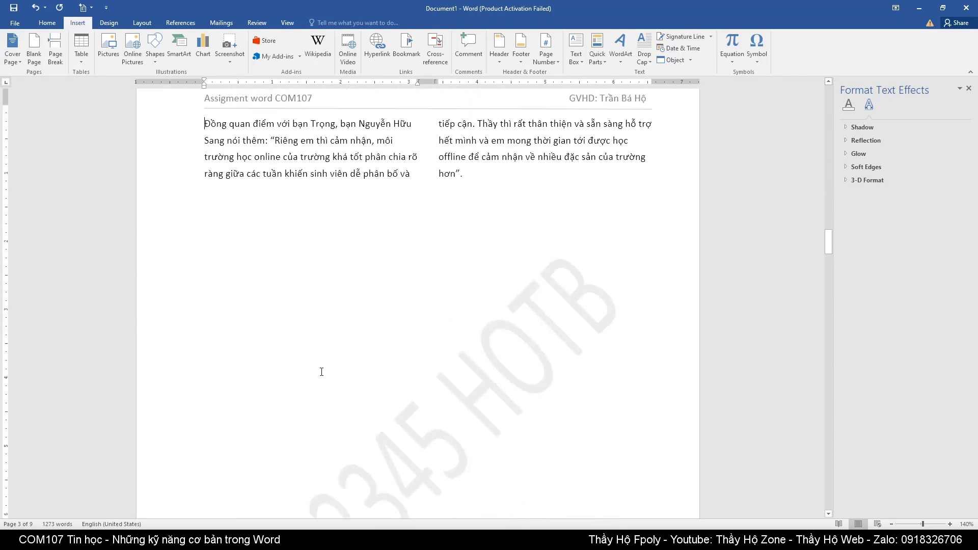
{"action": "scroll", "coordinate": [321, 376], "scroll_direction": "down", "scroll_amount": 5}
{"action": "scroll", "coordinate": [281, 364], "scroll_direction": "down", "scroll_amount": 5}
{"action": "scroll", "coordinate": [282, 365], "scroll_direction": "down", "scroll_amount": 3}
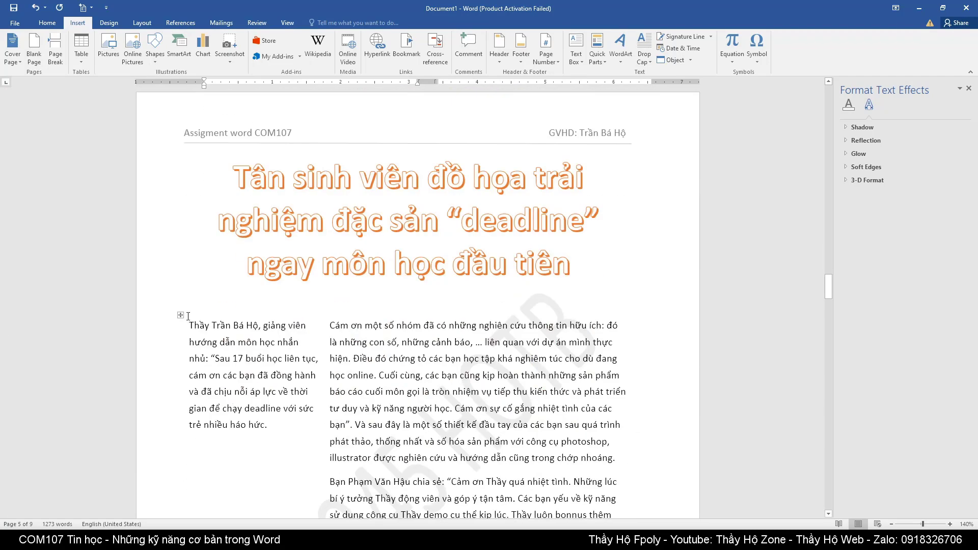
{"action": "left_click", "coordinate": [234, 335]}
{"action": "scroll", "coordinate": [470, 381], "scroll_direction": "up", "scroll_amount": 1}
{"action": "scroll", "coordinate": [469, 381], "scroll_direction": "up", "scroll_amount": 5}
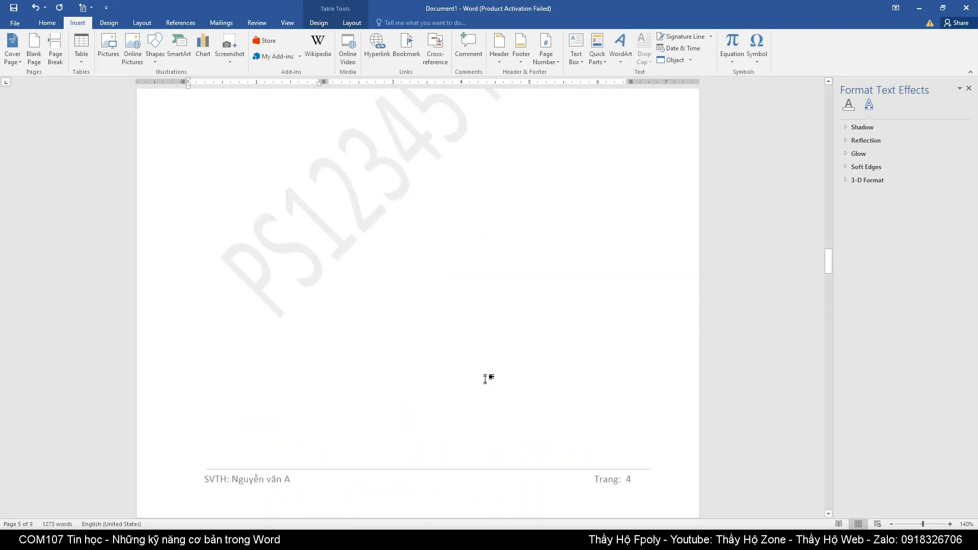
{"action": "scroll", "coordinate": [490, 376], "scroll_direction": "down", "scroll_amount": 6}
{"action": "left_click", "coordinate": [487, 150]}
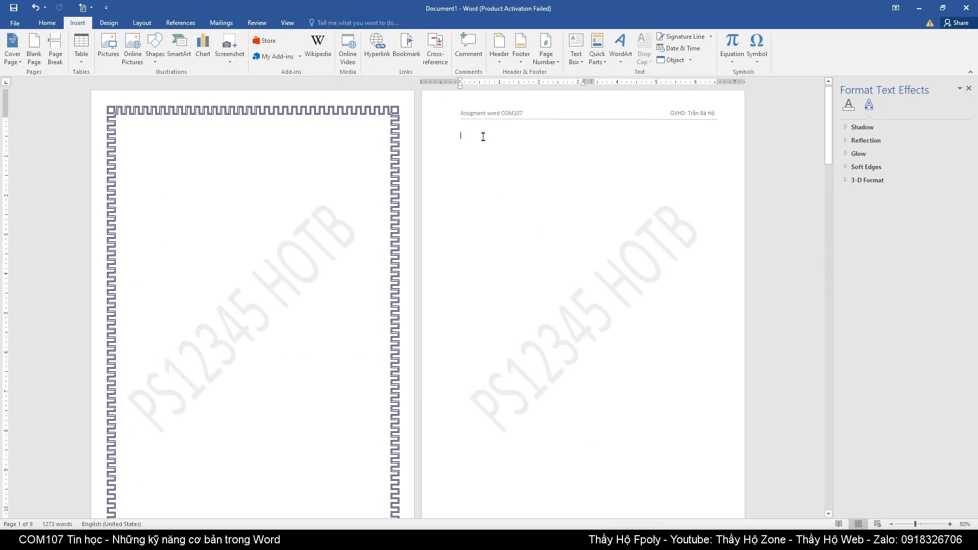
{"action": "scroll", "coordinate": [448, 408], "scroll_direction": "down", "scroll_amount": 4}
{"action": "scroll", "coordinate": [441, 422], "scroll_direction": "down", "scroll_amount": 2}
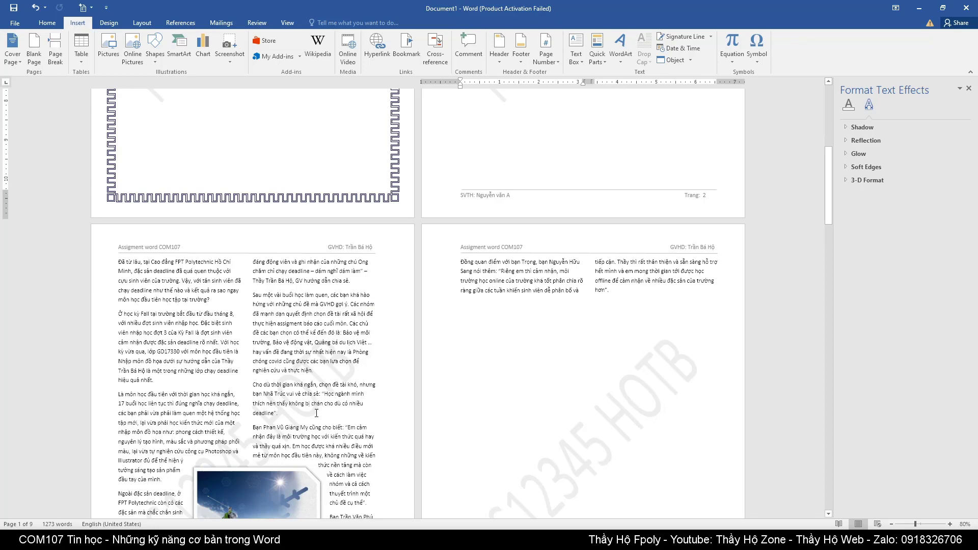
{"action": "scroll", "coordinate": [322, 406], "scroll_direction": "down", "scroll_amount": 1}
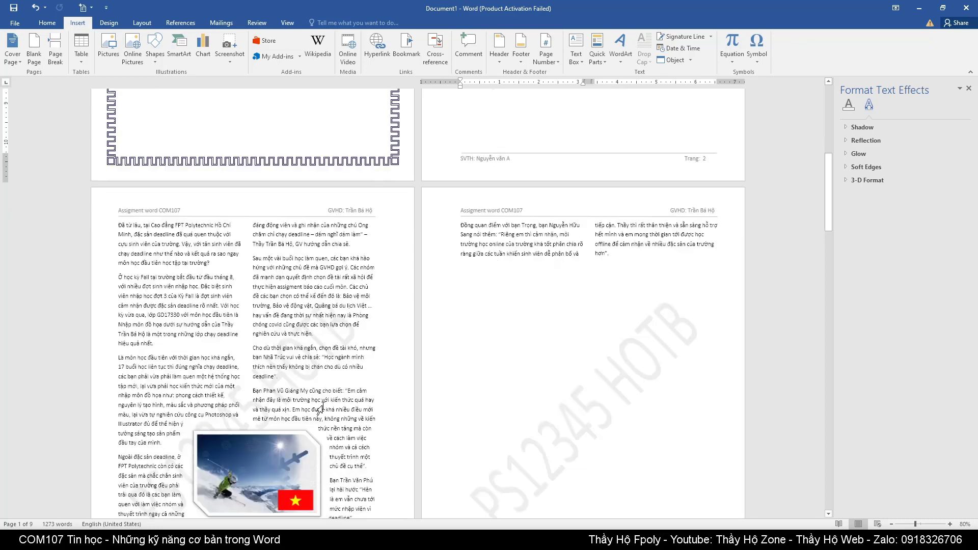
{"action": "scroll", "coordinate": [324, 403], "scroll_direction": "down", "scroll_amount": 2}
{"action": "scroll", "coordinate": [276, 215], "scroll_direction": "up", "scroll_amount": 1}
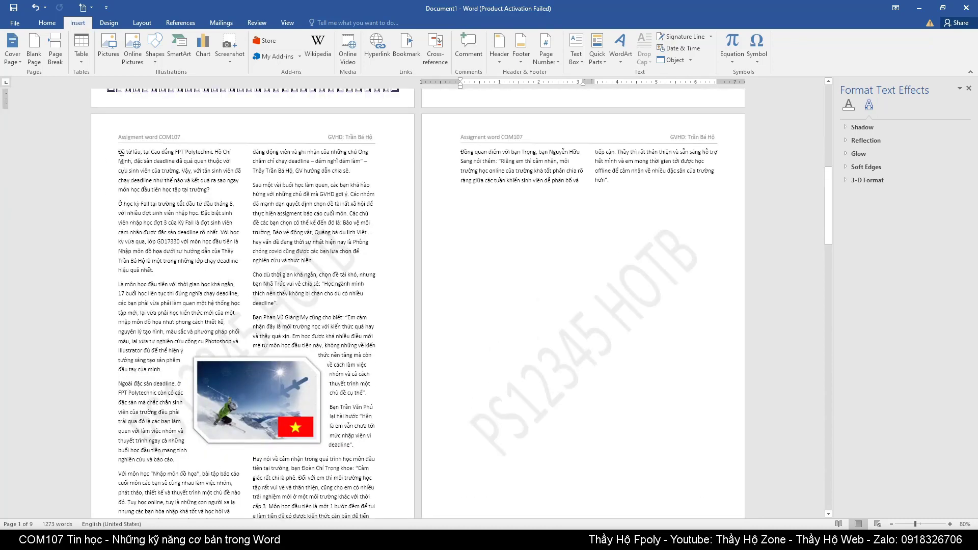
{"action": "left_click", "coordinate": [120, 152]}
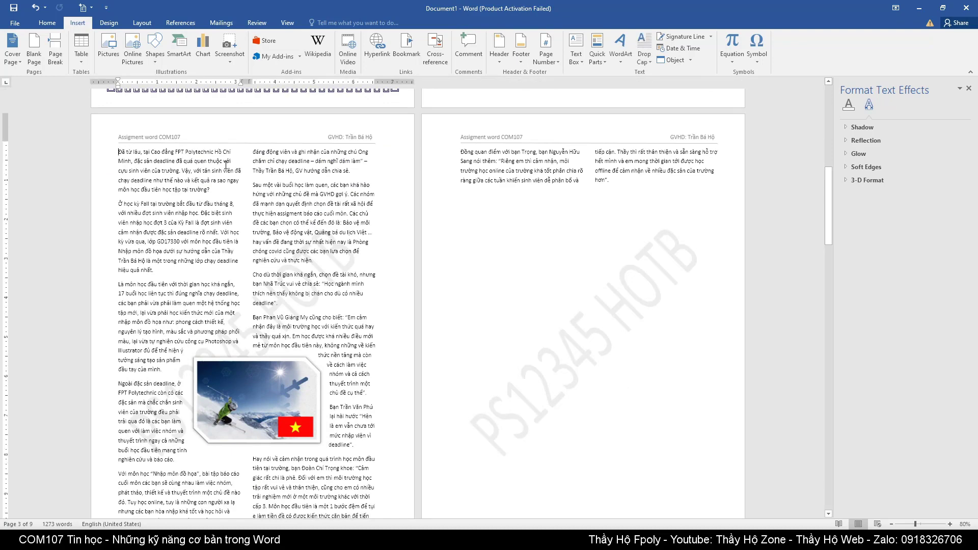
{"action": "scroll", "coordinate": [225, 164], "scroll_direction": "down", "scroll_amount": 2}
{"action": "scroll", "coordinate": [227, 191], "scroll_direction": "down", "scroll_amount": 1}
{"action": "scroll", "coordinate": [214, 255], "scroll_direction": "down", "scroll_amount": 1}
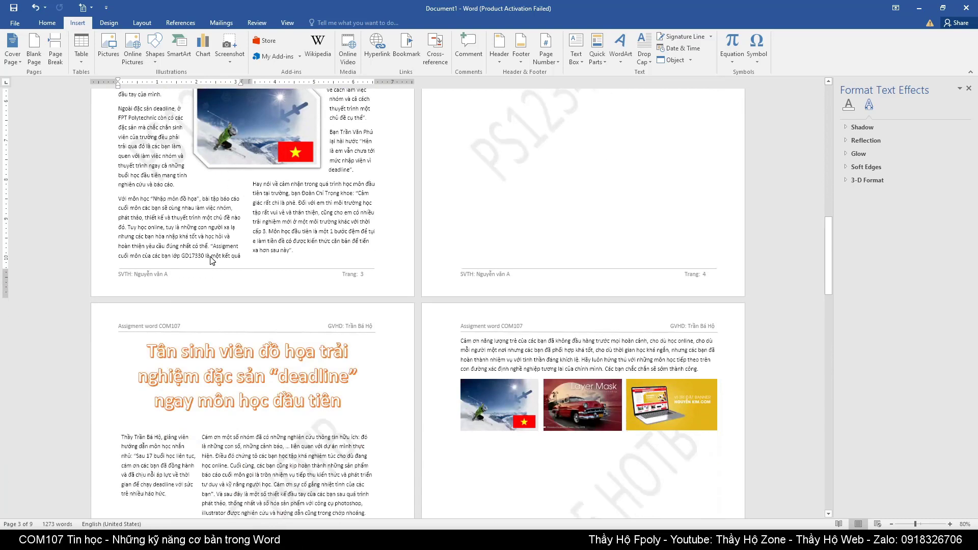
{"action": "scroll", "coordinate": [193, 307], "scroll_direction": "down", "scroll_amount": 1}
{"action": "left_click", "coordinate": [193, 307]}
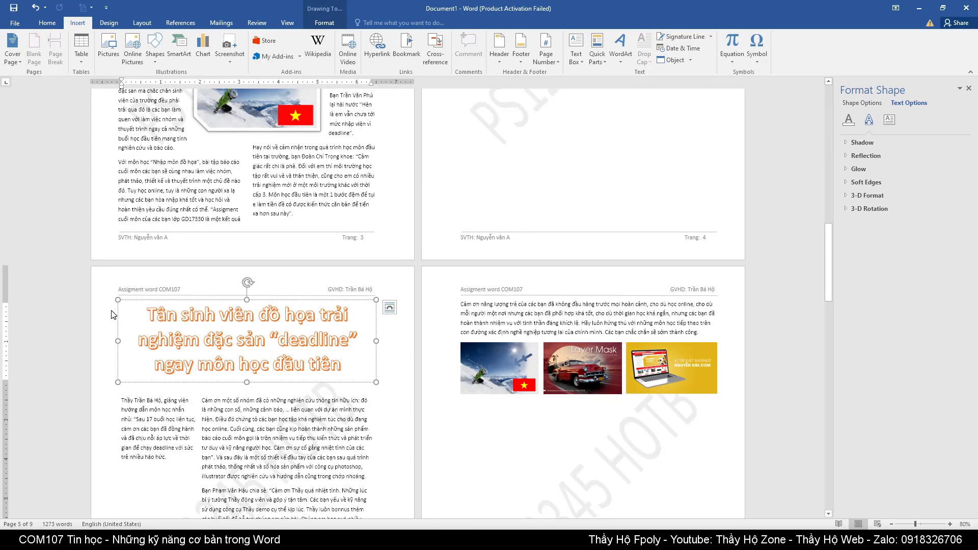
- Type a 'Tân sinh viên' line under the page-5 WordArt title and select it
{"action": "left_click", "coordinate": [147, 390]}
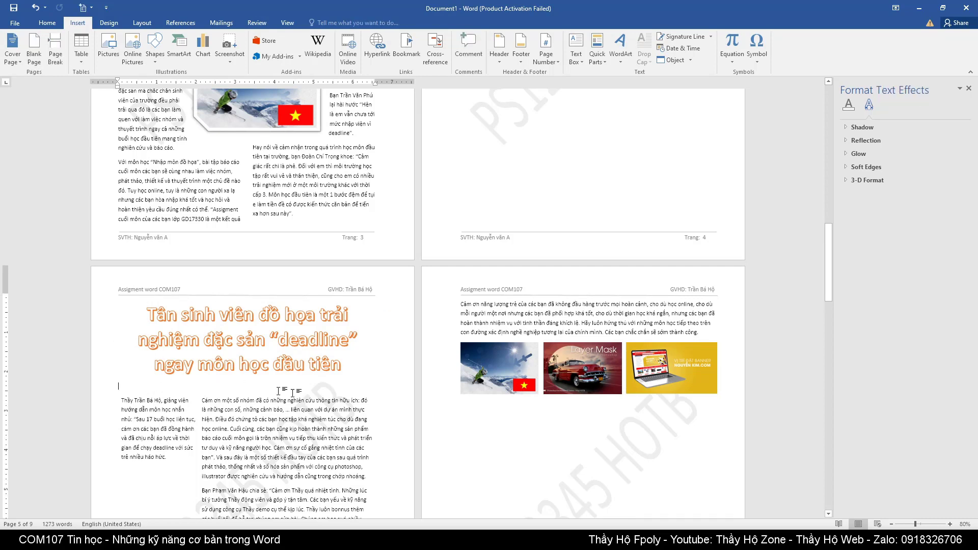
{"action": "type", "text": "Ta"}
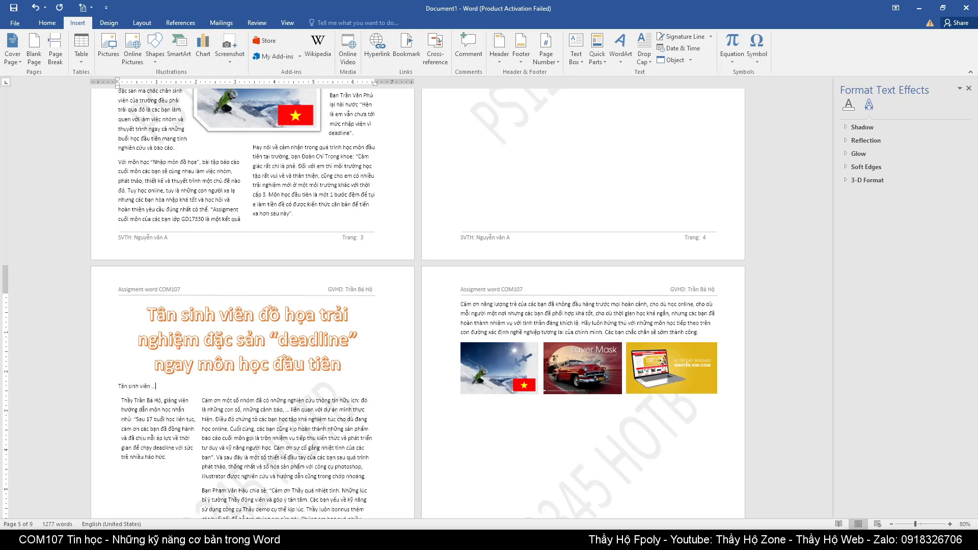
{"action": "key", "text": "shift+Home"}
{"action": "key", "text": "Left"}
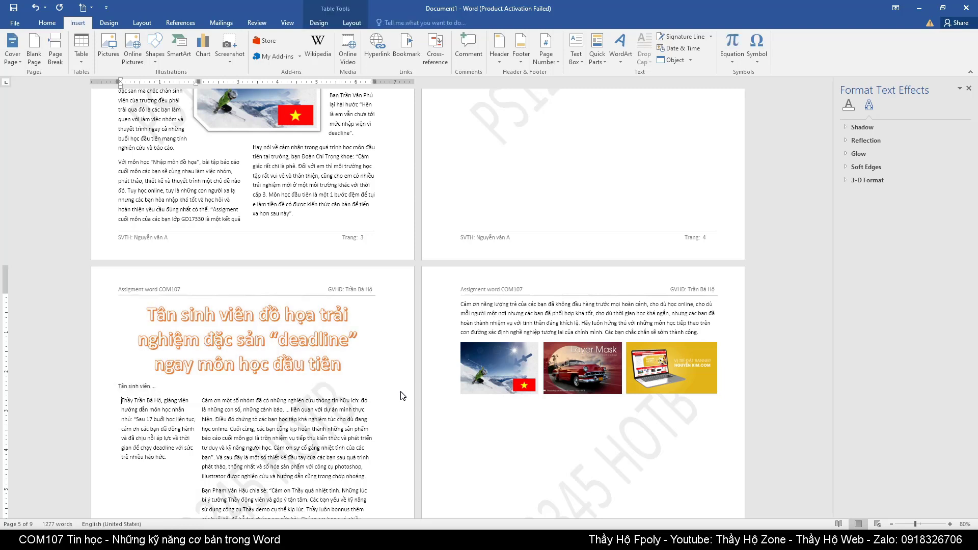
{"action": "key", "text": "shift+End"}
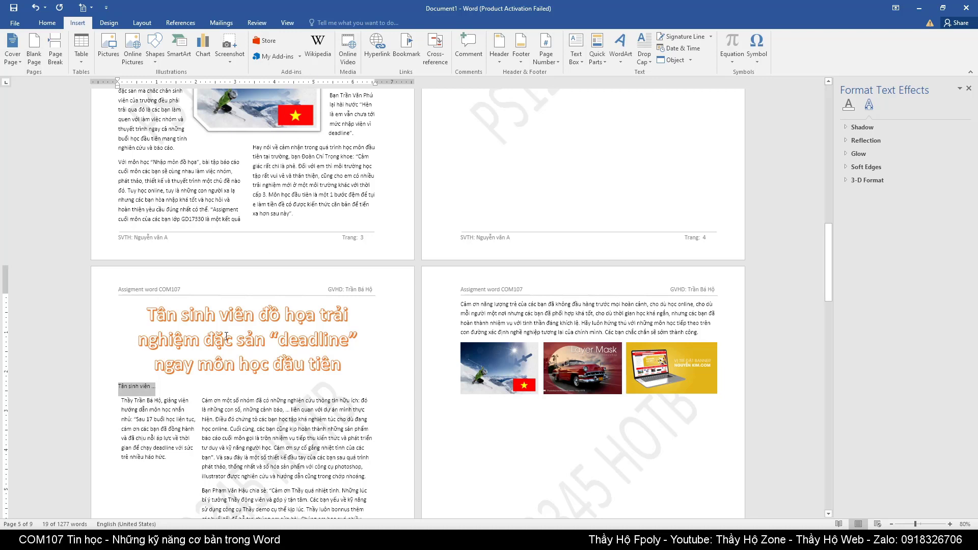
- Make the new 'Tân sinh viên' line's font colour White so it disappears
{"action": "left_click", "coordinate": [47, 23]}
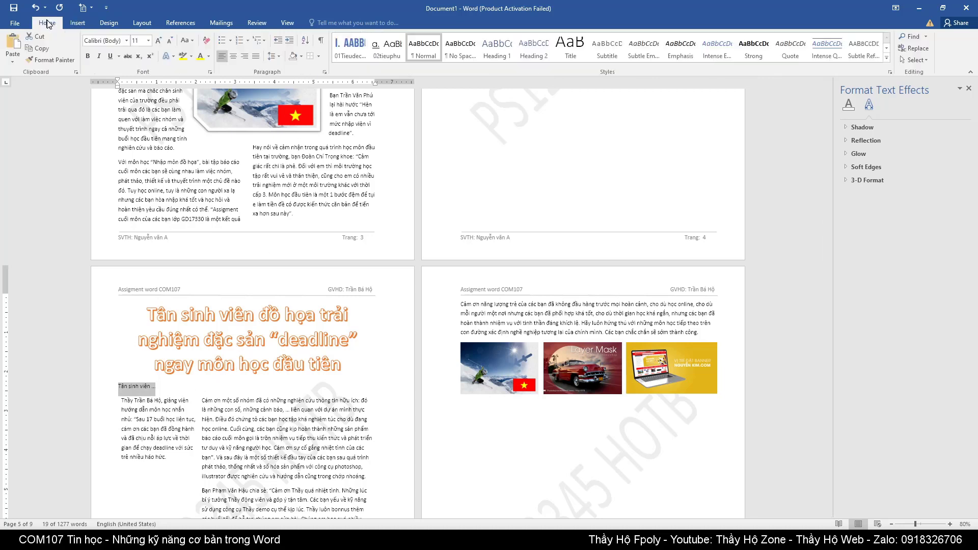
{"action": "left_click", "coordinate": [210, 55]}
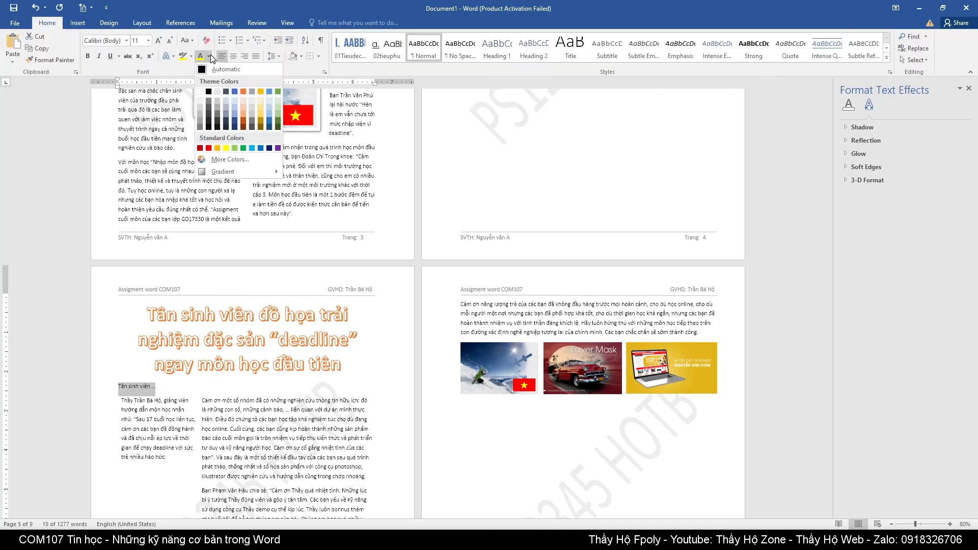
{"action": "left_click", "coordinate": [199, 91]}
{"action": "left_click", "coordinate": [194, 429]}
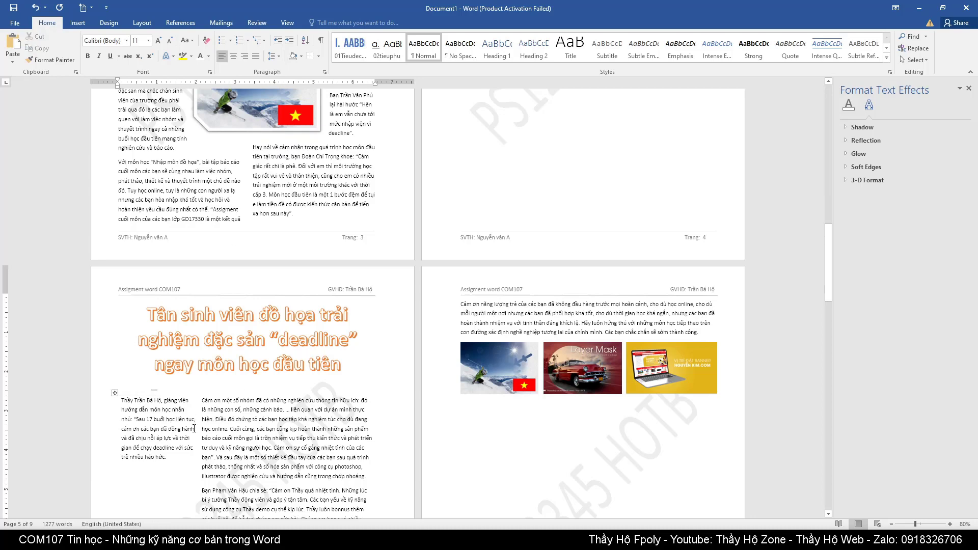
{"action": "left_click", "coordinate": [132, 382]}
{"action": "left_click", "coordinate": [181, 22]}
{"action": "left_click", "coordinate": [57, 36]}
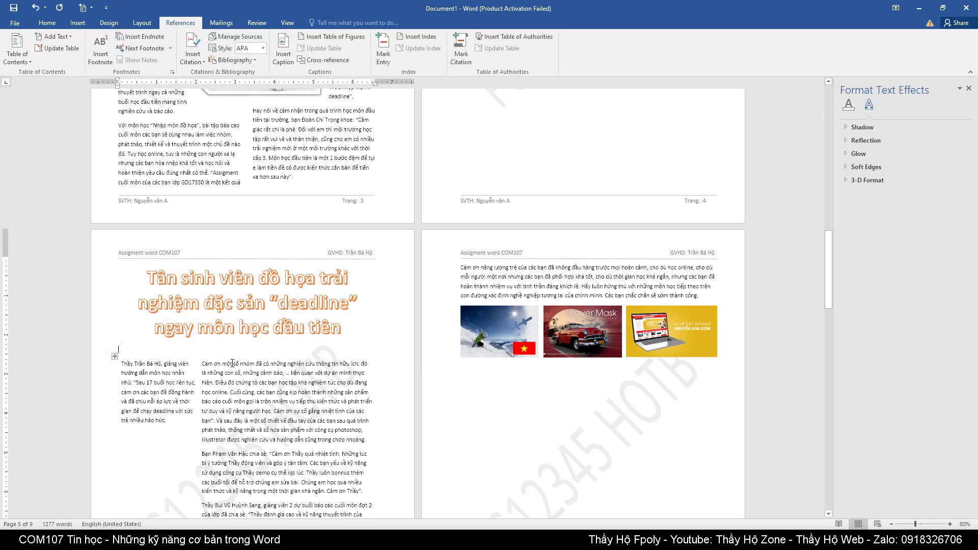
- Mark the hidden 'Tân sinh viên' line on page 5 as a Level 1 contents entry
{"action": "key", "text": "shift+Up"}
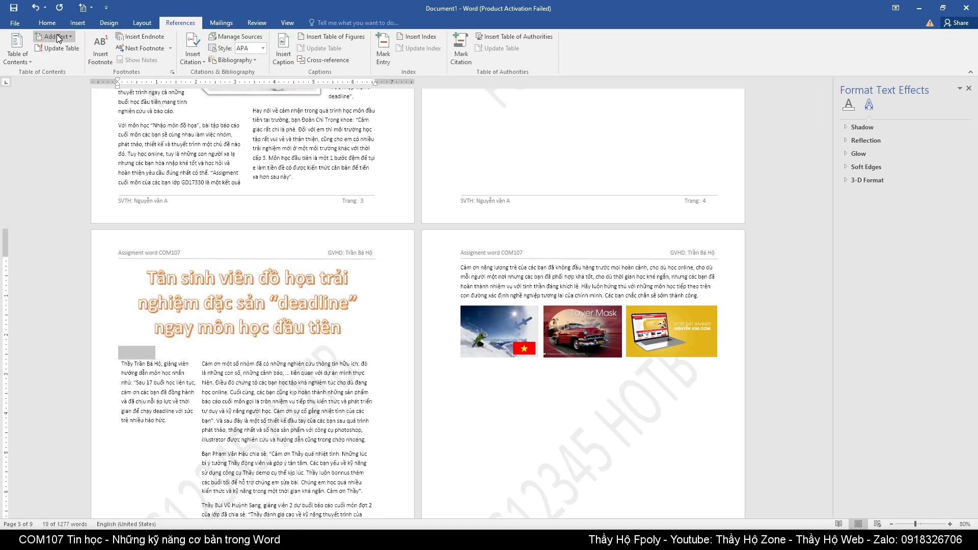
{"action": "left_click", "coordinate": [56, 36]}
{"action": "left_click", "coordinate": [60, 62]}
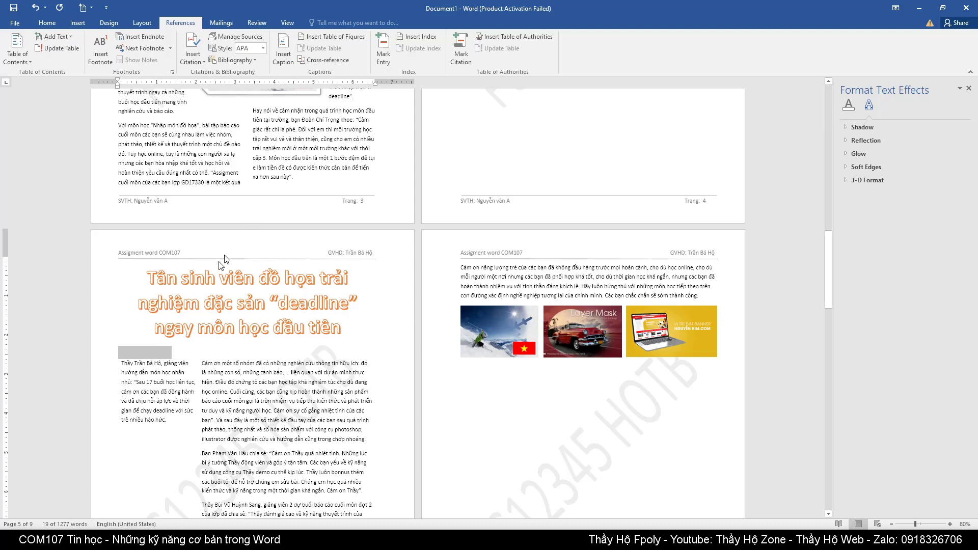
{"action": "scroll", "coordinate": [219, 179], "scroll_direction": "up", "scroll_amount": 1}
{"action": "scroll", "coordinate": [219, 179], "scroll_direction": "up", "scroll_amount": 4}
{"action": "scroll", "coordinate": [219, 180], "scroll_direction": "up", "scroll_amount": 3}
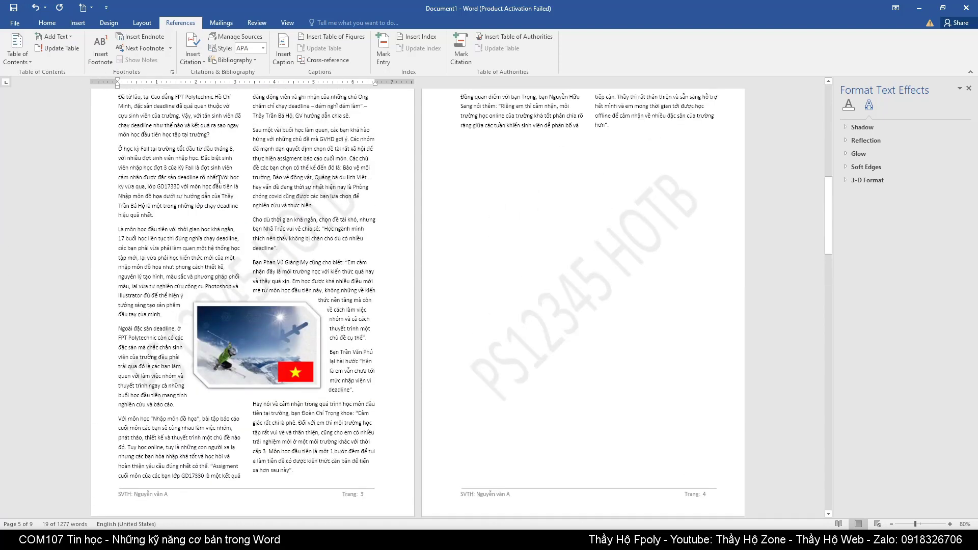
{"action": "scroll", "coordinate": [219, 179], "scroll_direction": "up", "scroll_amount": 3}
- Add a 'Đã từ lâu' line atop page 3 and mark it as Level 1
{"action": "left_click", "coordinate": [119, 224]}
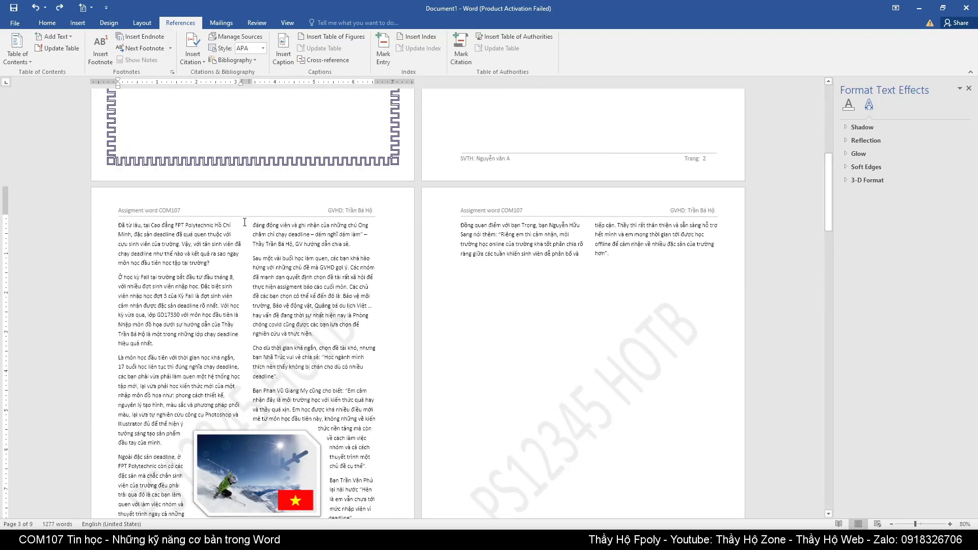
{"action": "key", "text": "Return"}
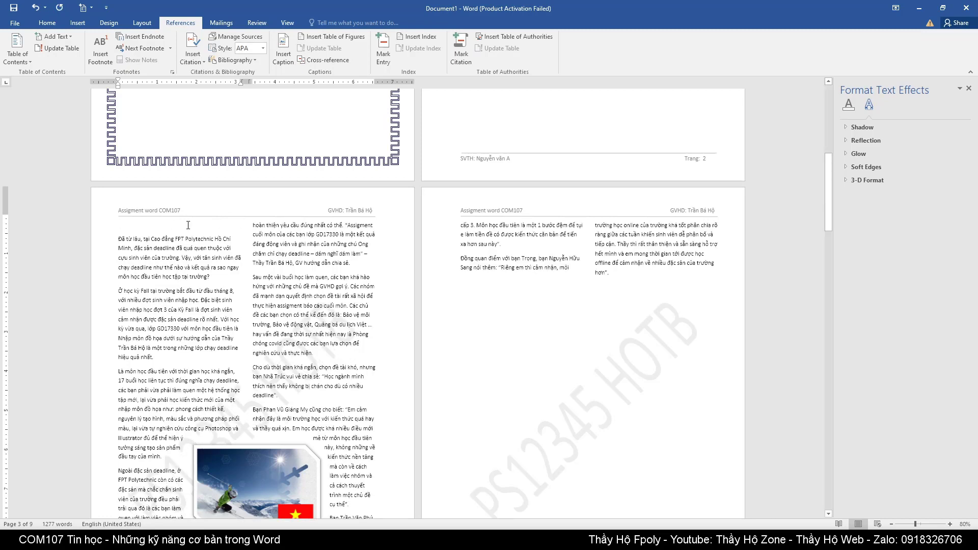
{"action": "type", "text": "Đã từ lâu"}
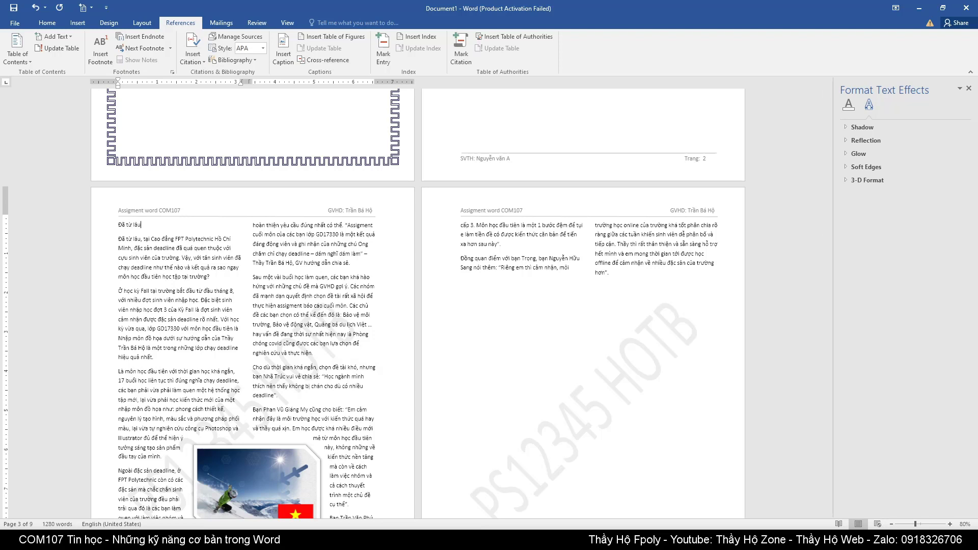
{"action": "key", "text": "shift+Home"}
{"action": "left_click", "coordinate": [55, 36]}
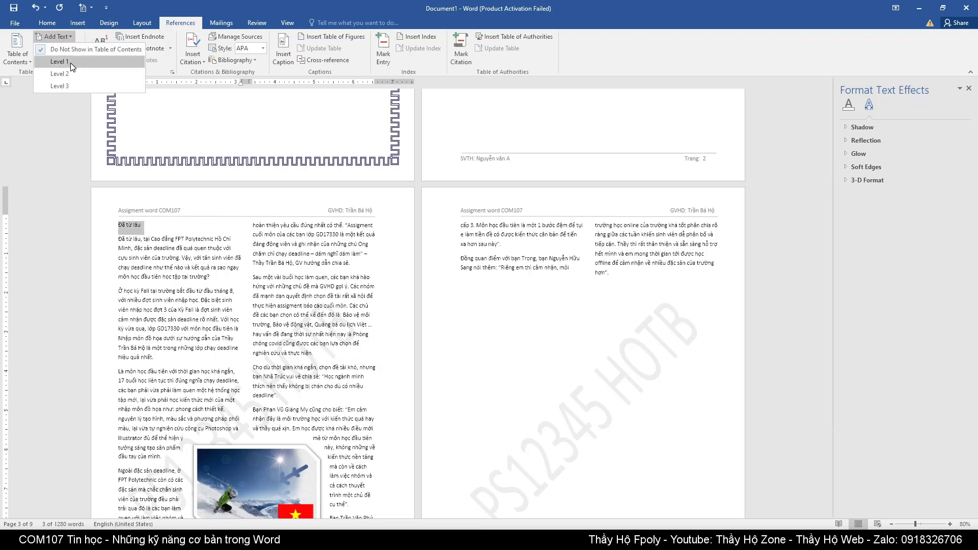
{"action": "left_click", "coordinate": [60, 61]}
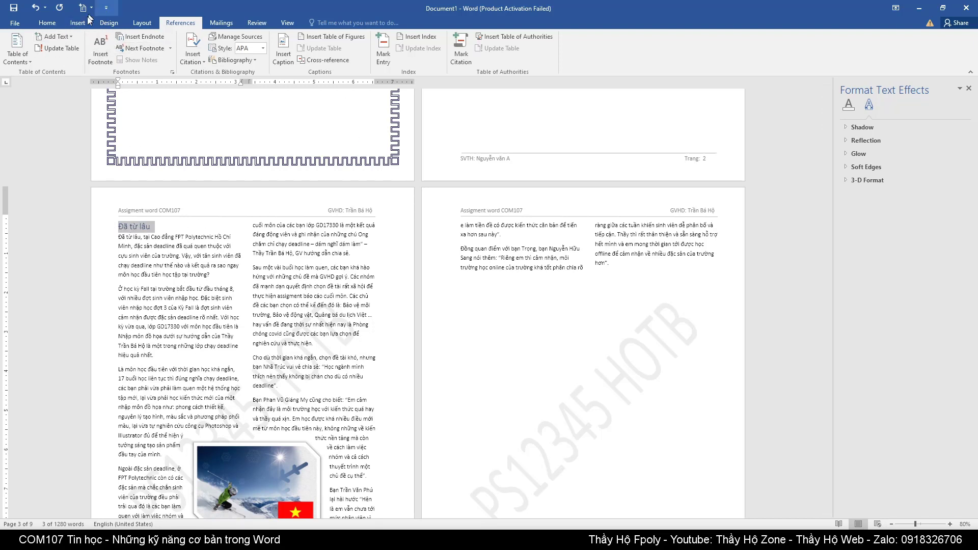
{"action": "left_click", "coordinate": [47, 23]}
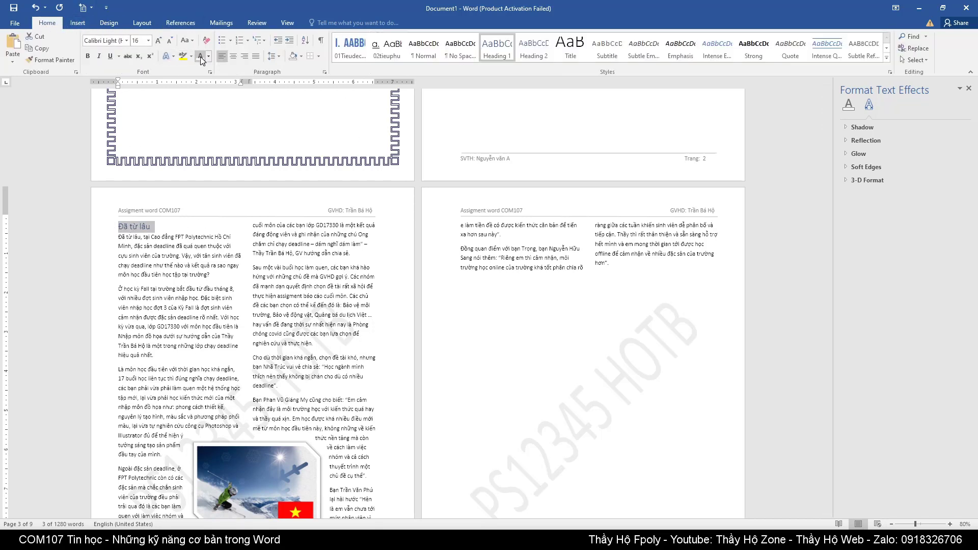
- Set the 'Đã từ lâu' heading to font size 8, then select the line to verify it
{"action": "left_click", "coordinate": [148, 40]}
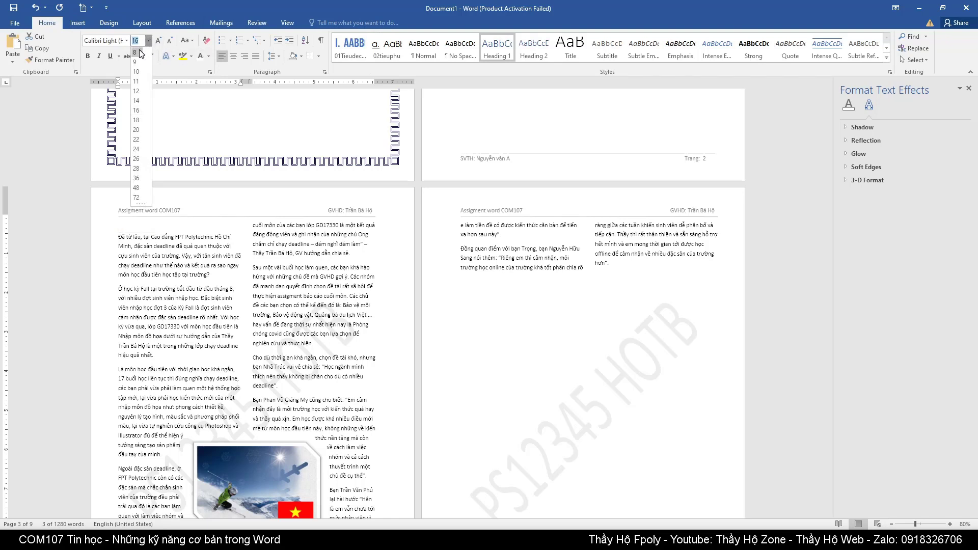
{"action": "left_click", "coordinate": [140, 53]}
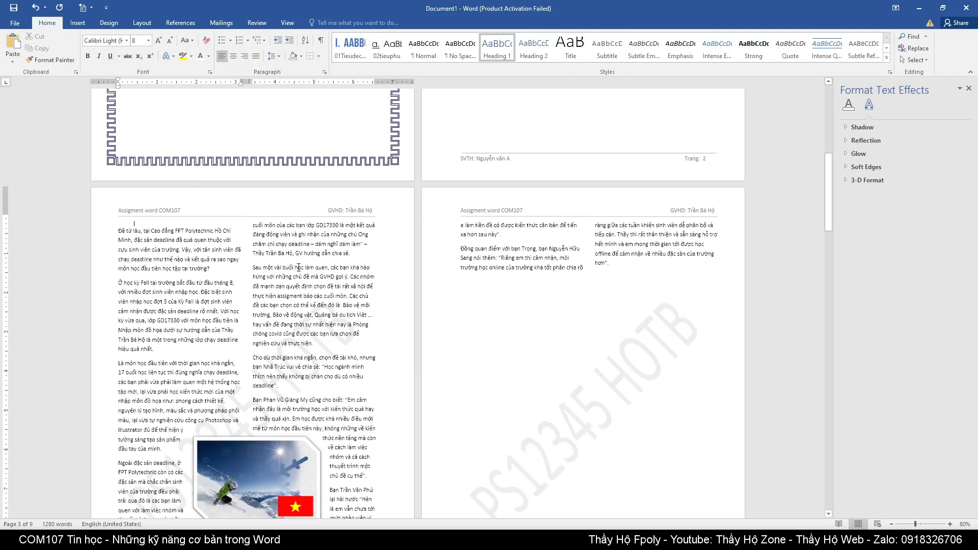
{"action": "triple_click", "coordinate": [127, 225]}
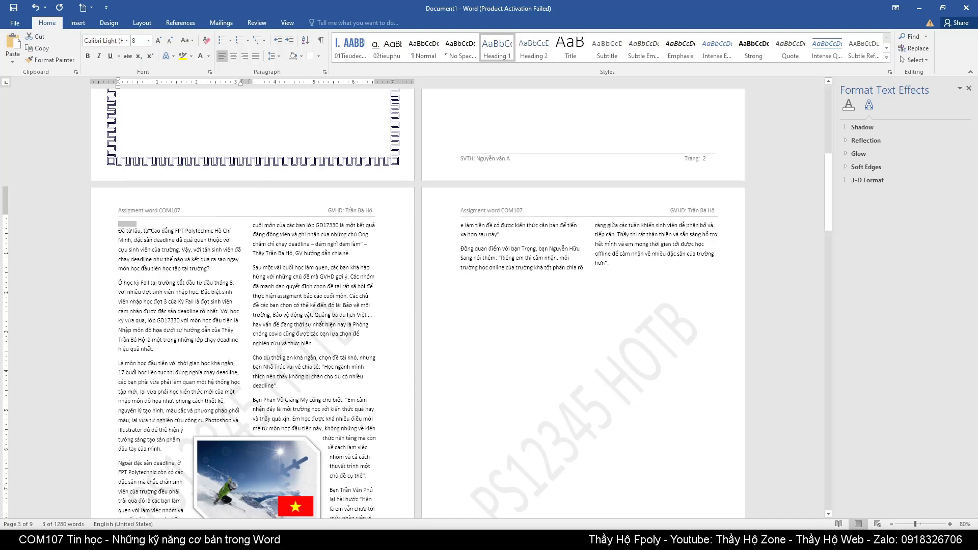
{"action": "left_click", "coordinate": [150, 304]}
{"action": "scroll", "coordinate": [151, 304], "scroll_direction": "down", "scroll_amount": 4}
{"action": "scroll", "coordinate": [152, 300], "scroll_direction": "down", "scroll_amount": 5}
- Click the page-5 WordArt title and the line beneath it to check the hidden heading
{"action": "scroll", "coordinate": [153, 301], "scroll_direction": "down", "scroll_amount": 3}
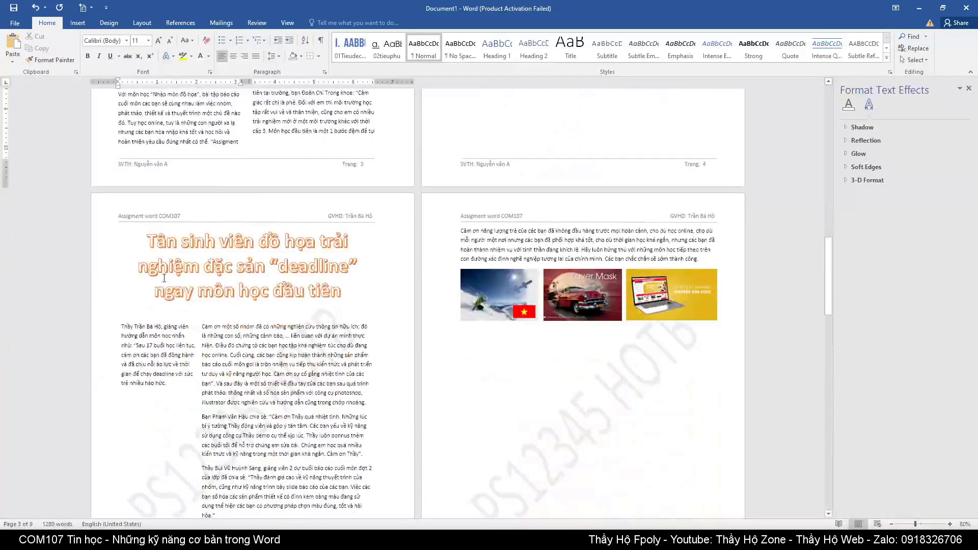
{"action": "left_click", "coordinate": [216, 267]}
{"action": "left_click", "coordinate": [142, 321]}
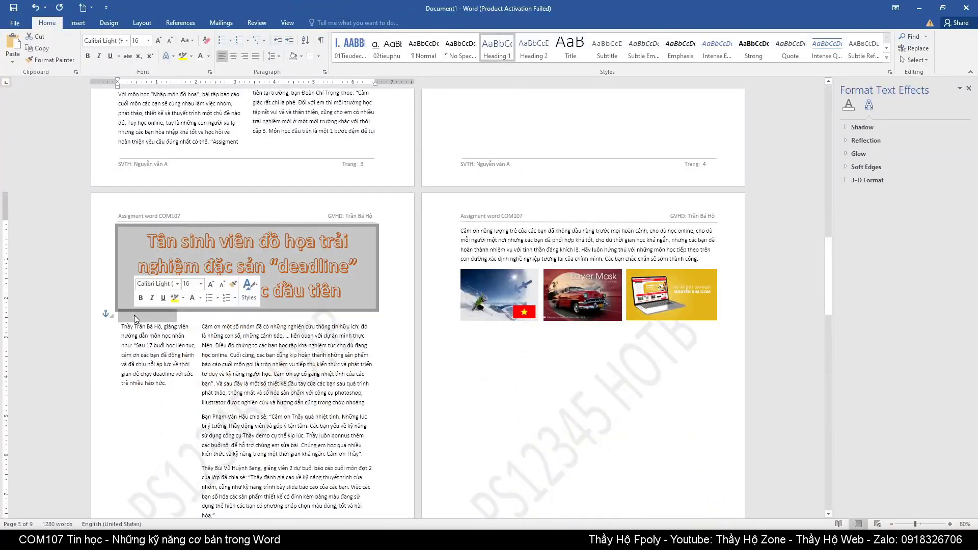
{"action": "left_click", "coordinate": [130, 316]}
{"action": "double_click", "coordinate": [130, 315]}
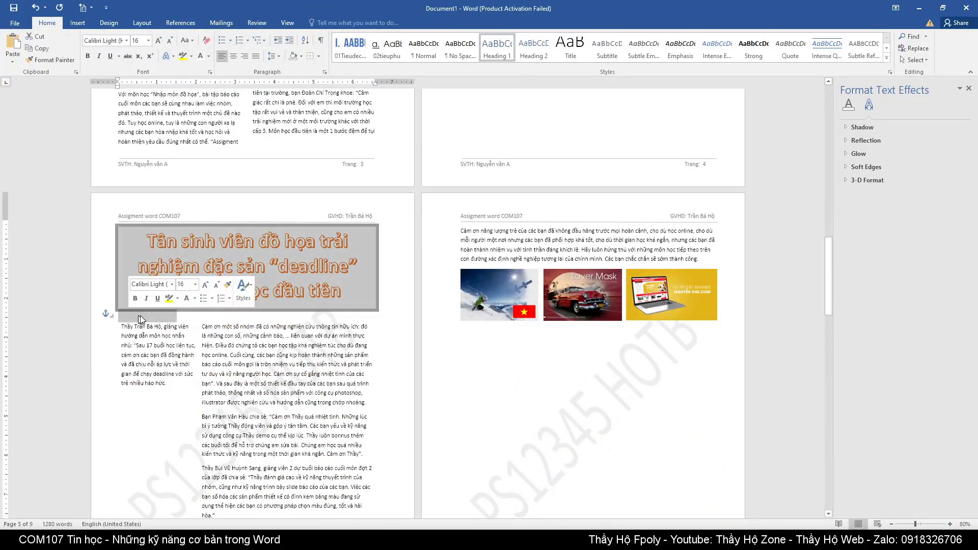
{"action": "left_click", "coordinate": [130, 316]}
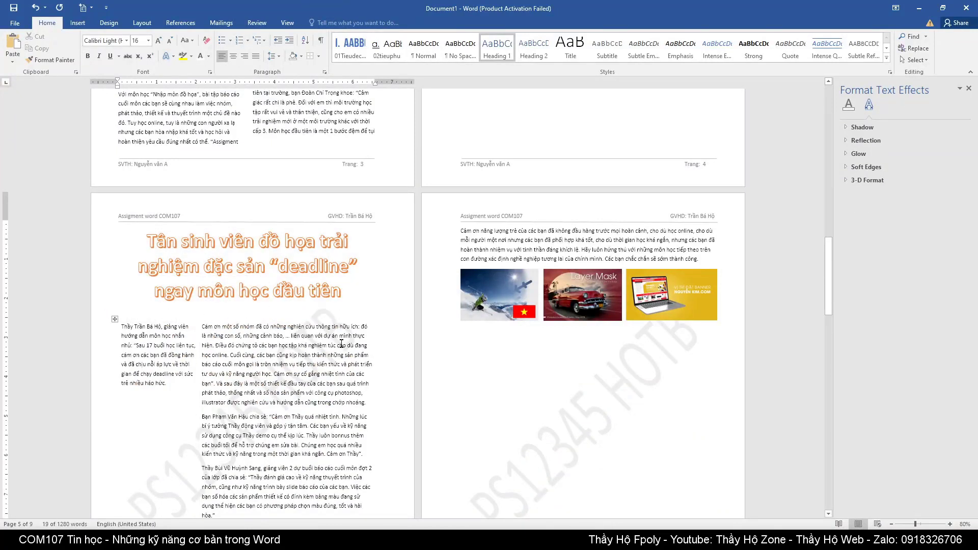
- Place the insertion point on blank page 2 with the References tools showing
{"action": "scroll", "coordinate": [327, 277], "scroll_direction": "up", "scroll_amount": 5}
{"action": "scroll", "coordinate": [326, 277], "scroll_direction": "up", "scroll_amount": 5}
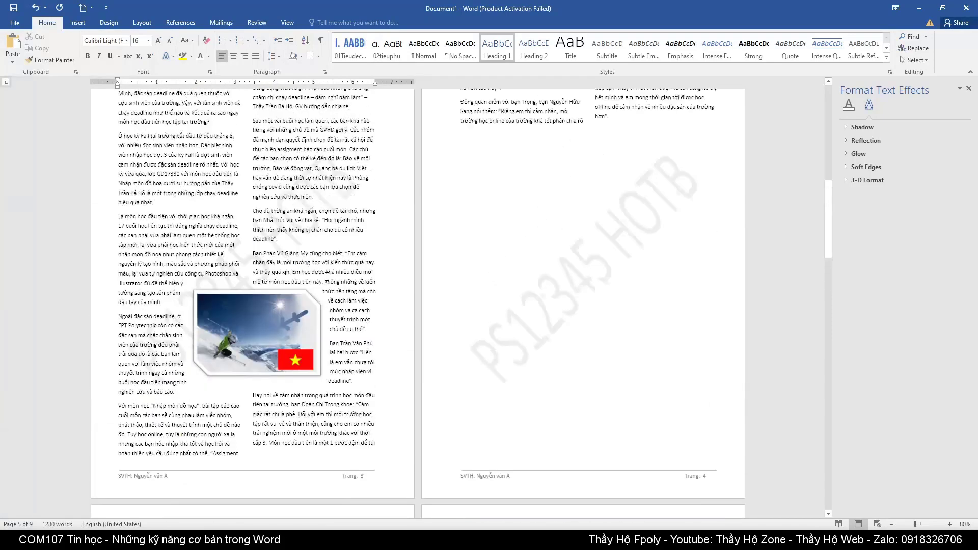
{"action": "scroll", "coordinate": [327, 277], "scroll_direction": "up", "scroll_amount": 5}
{"action": "scroll", "coordinate": [327, 277], "scroll_direction": "up", "scroll_amount": 5}
{"action": "scroll", "coordinate": [326, 277], "scroll_direction": "up", "scroll_amount": 3}
{"action": "scroll", "coordinate": [331, 275], "scroll_direction": "up", "scroll_amount": 2}
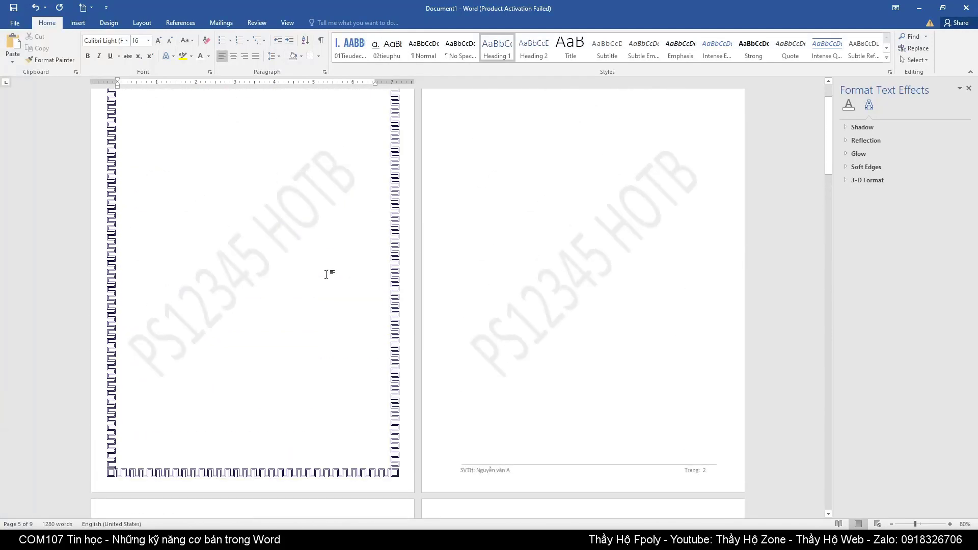
{"action": "scroll", "coordinate": [337, 274], "scroll_direction": "up", "scroll_amount": 3}
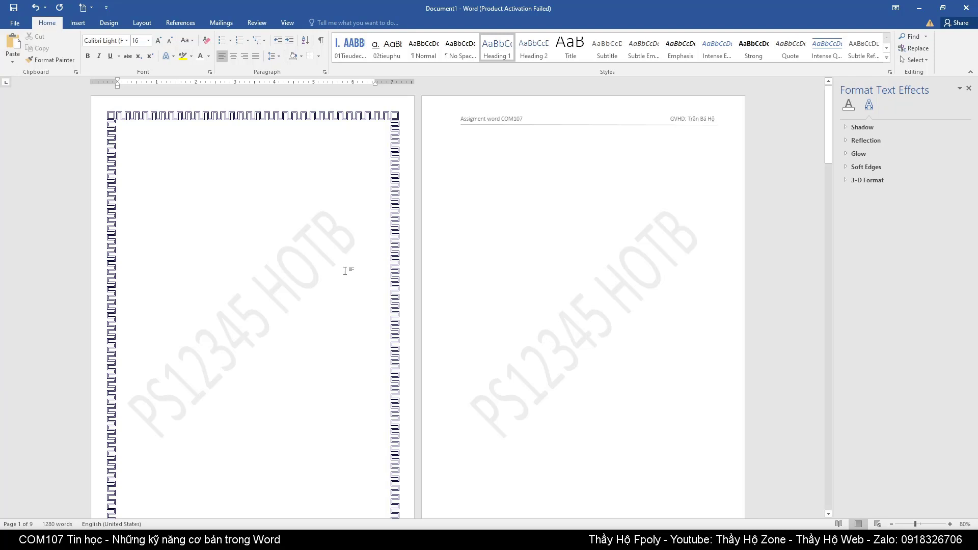
{"action": "left_click", "coordinate": [541, 146]}
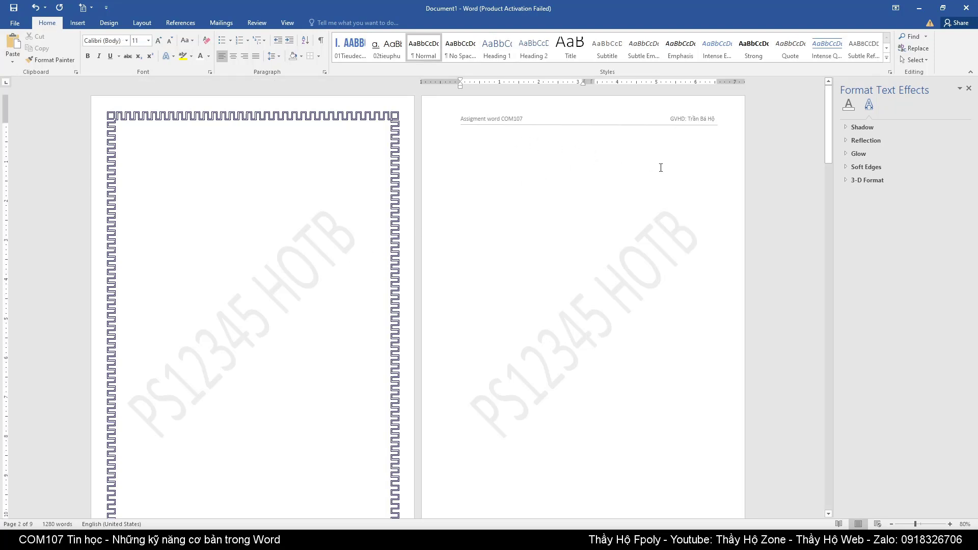
{"action": "left_click", "coordinate": [180, 24]}
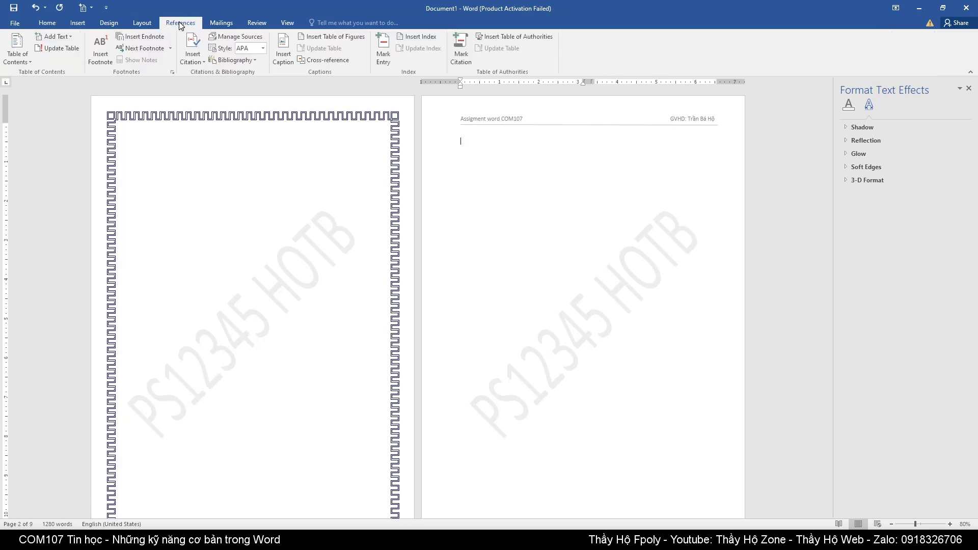
- Insert Automatic Table 1 on page 2 and rename its 'Contents' heading to 'Mục lục'
{"action": "left_click", "coordinate": [24, 64]}
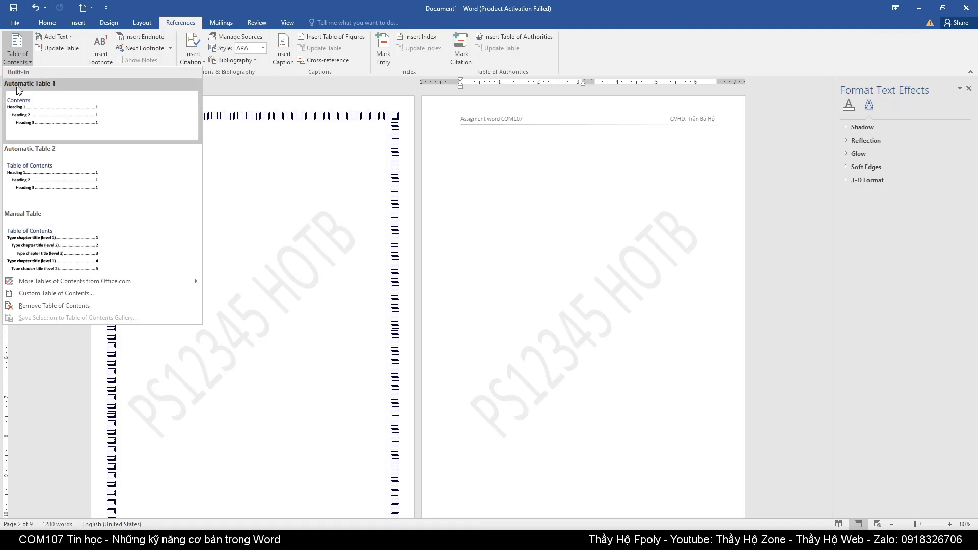
{"action": "left_click", "coordinate": [19, 105]}
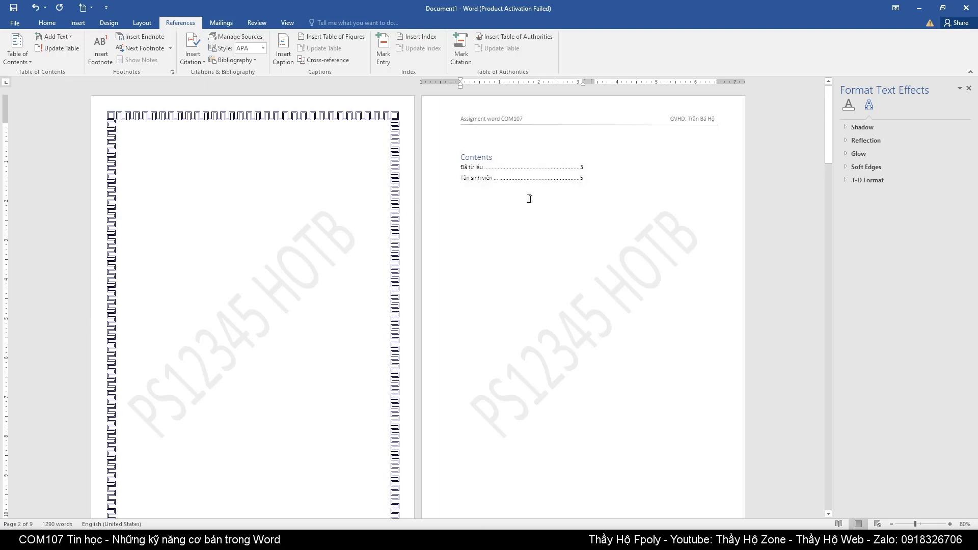
{"action": "double_click", "coordinate": [471, 157]}
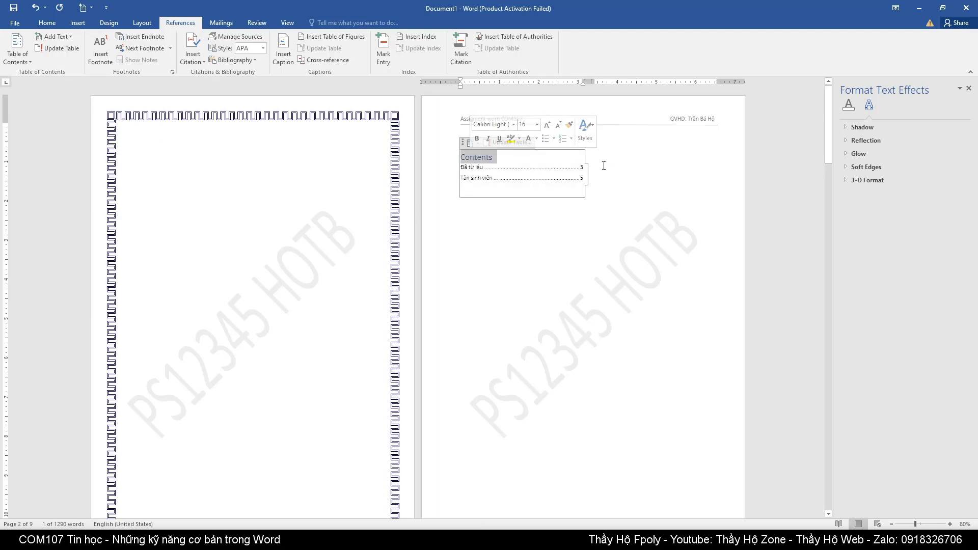
{"action": "type", "text": "Mụ"}
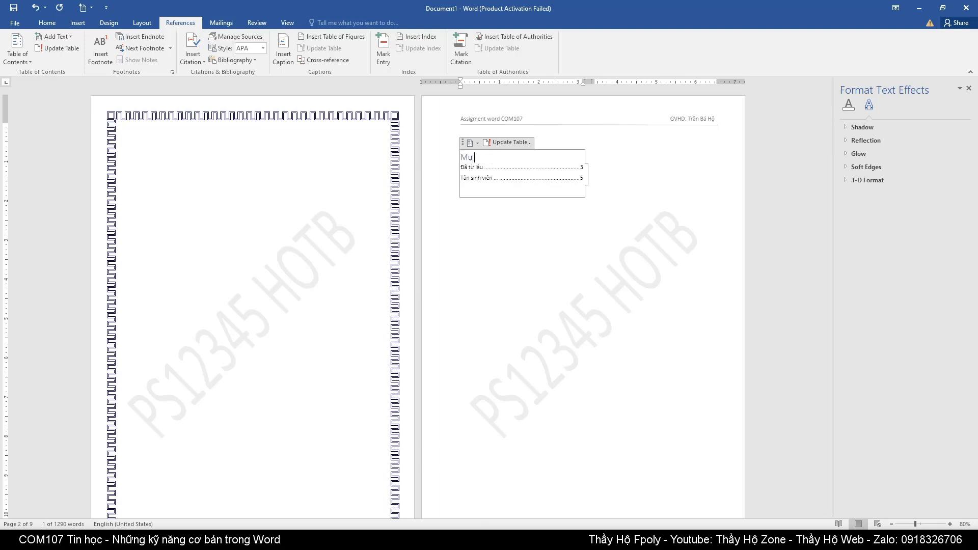
{"action": "type", "text": "c lục"}
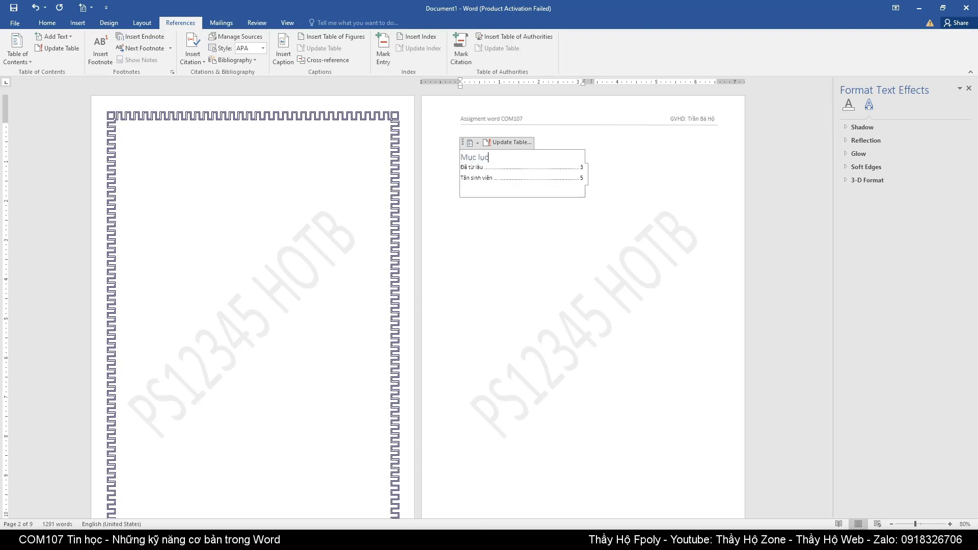
{"action": "left_click", "coordinate": [483, 167]}
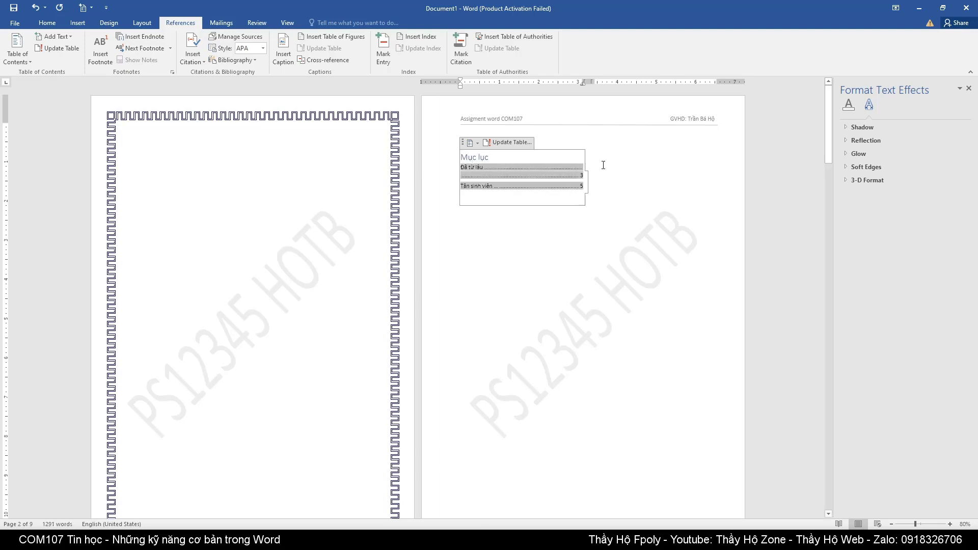
{"action": "key", "text": "ctrl+z"}
{"action": "left_click", "coordinate": [580, 154]}
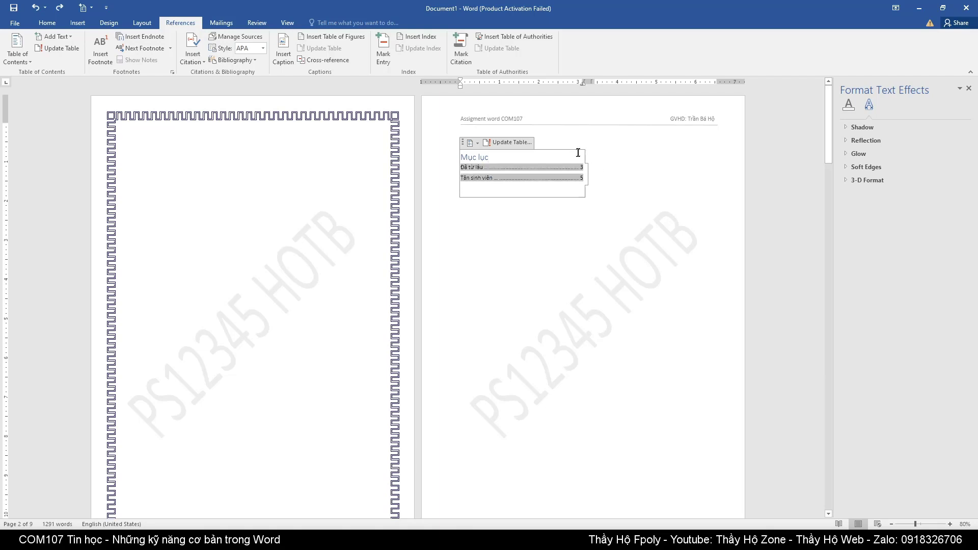
{"action": "key", "text": "Up"}
{"action": "left_click", "coordinate": [580, 167]}
{"action": "left_click", "coordinate": [583, 143]}
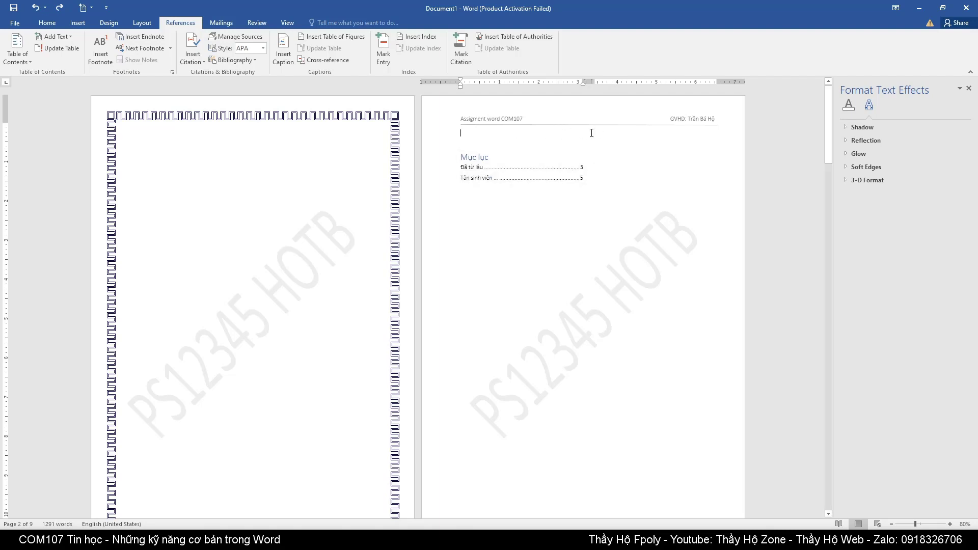
- Drag the contents' right tab stop to the right margin so dot leaders reach the page numbers
{"action": "left_click", "coordinate": [519, 326], "text": "shift"}
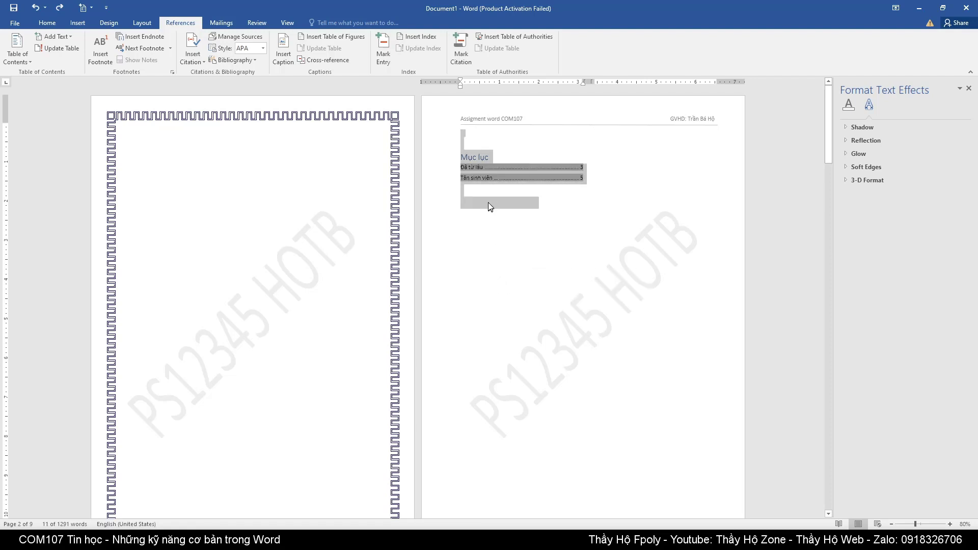
{"action": "scroll", "coordinate": [448, 312], "scroll_direction": "down", "scroll_amount": 5}
{"action": "scroll", "coordinate": [496, 307], "scroll_direction": "up", "scroll_amount": 3}
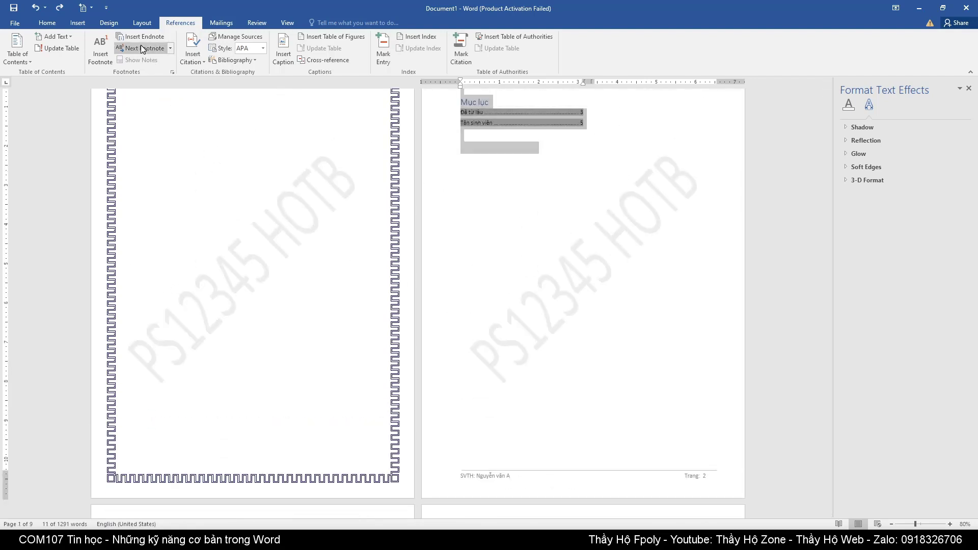
{"action": "left_click", "coordinate": [142, 23]}
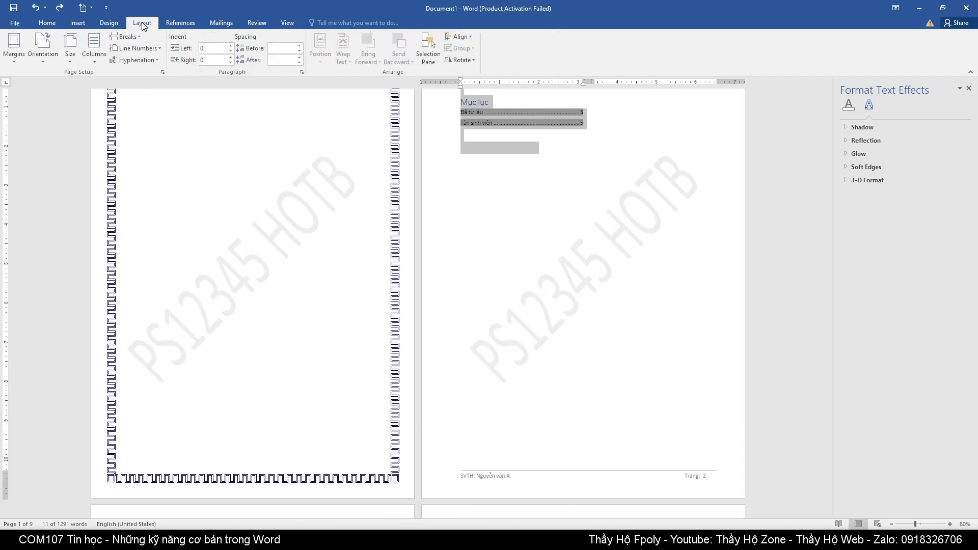
{"action": "left_click", "coordinate": [94, 51]}
{"action": "left_click", "coordinate": [103, 77]}
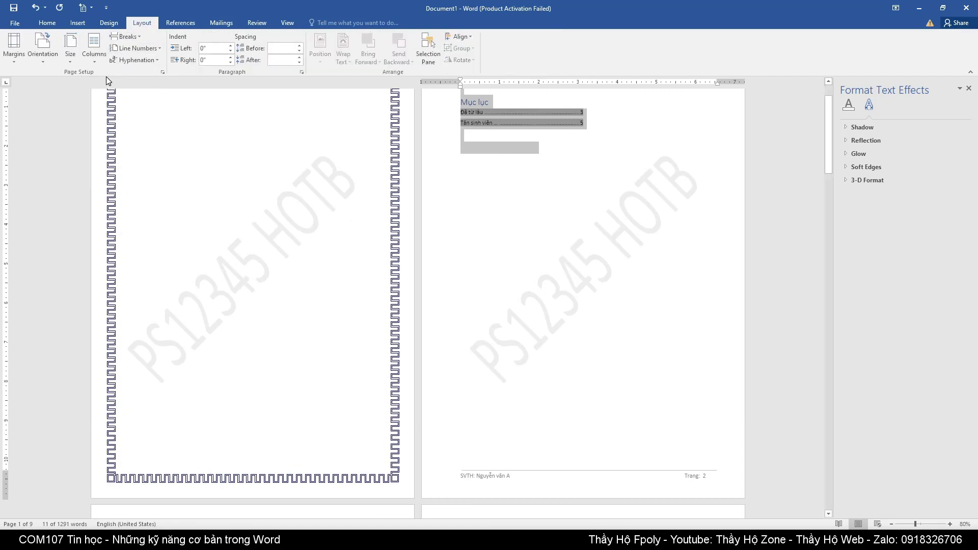
{"action": "left_click", "coordinate": [607, 124]}
{"action": "scroll", "coordinate": [589, 92], "scroll_direction": "up", "scroll_amount": 2}
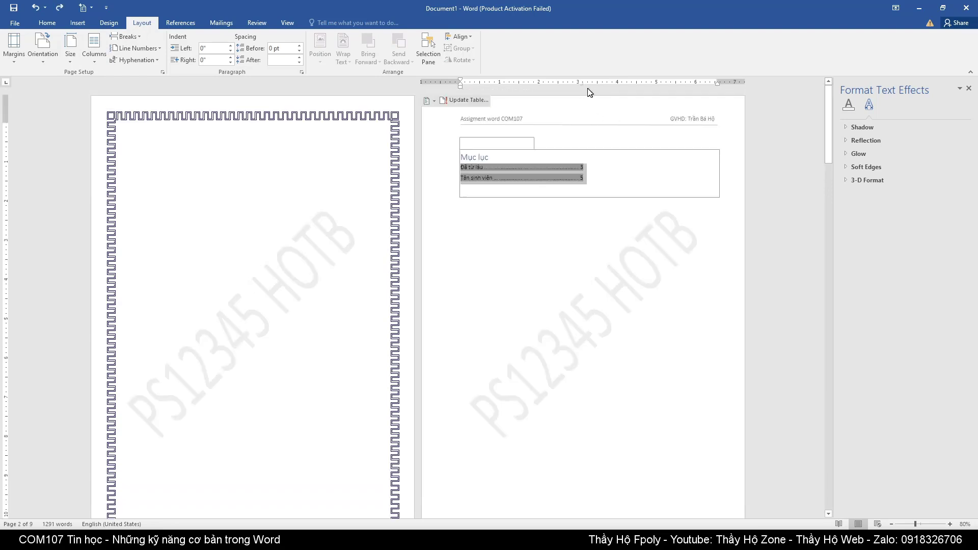
{"action": "left_click_drag", "start_coordinate": [587, 84], "coordinate": [713, 88]}
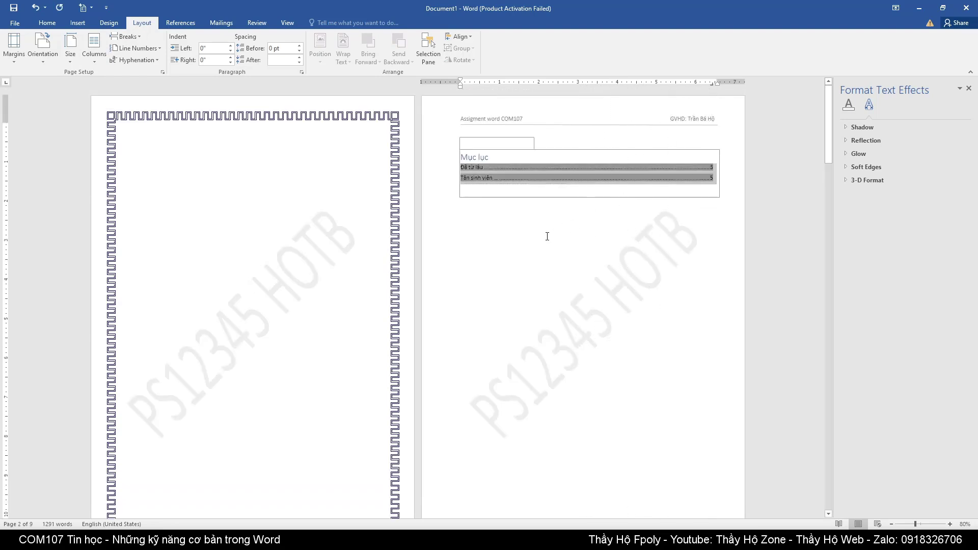
{"action": "left_click", "coordinate": [547, 236]}
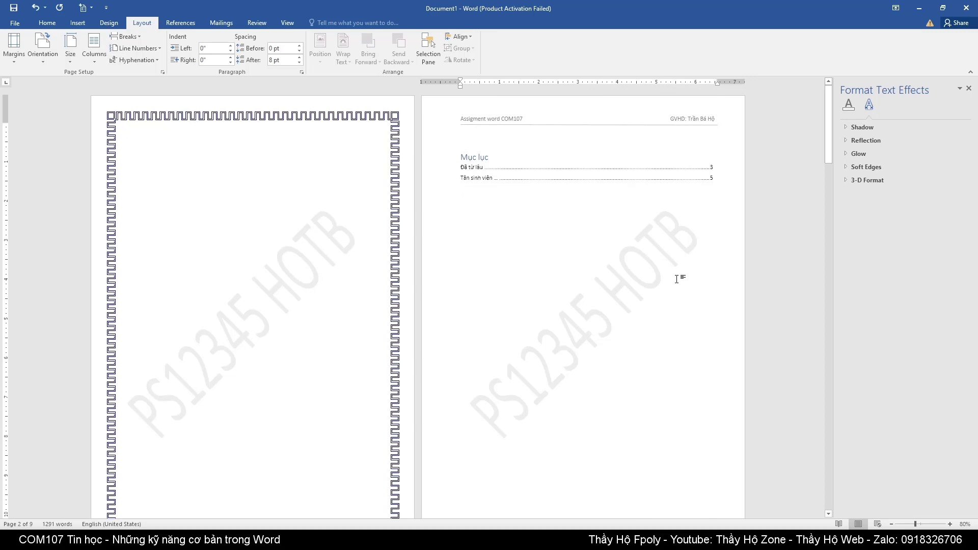
{"action": "scroll", "coordinate": [512, 301], "scroll_direction": "down", "scroll_amount": 2}
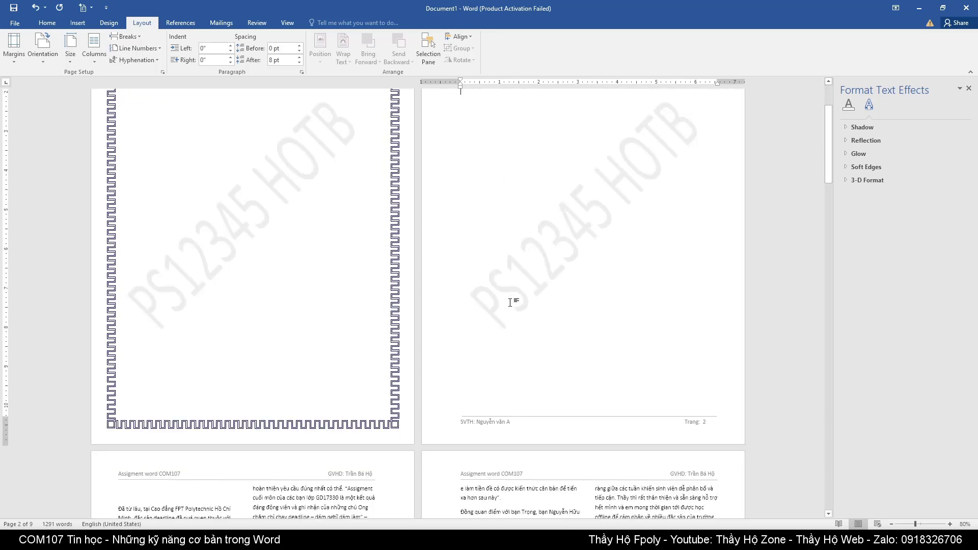
{"action": "scroll", "coordinate": [512, 300], "scroll_direction": "down", "scroll_amount": 2}
{"action": "scroll", "coordinate": [511, 302], "scroll_direction": "down", "scroll_amount": 2}
{"action": "scroll", "coordinate": [511, 301], "scroll_direction": "down", "scroll_amount": 3}
{"action": "scroll", "coordinate": [514, 305], "scroll_direction": "down", "scroll_amount": 4}
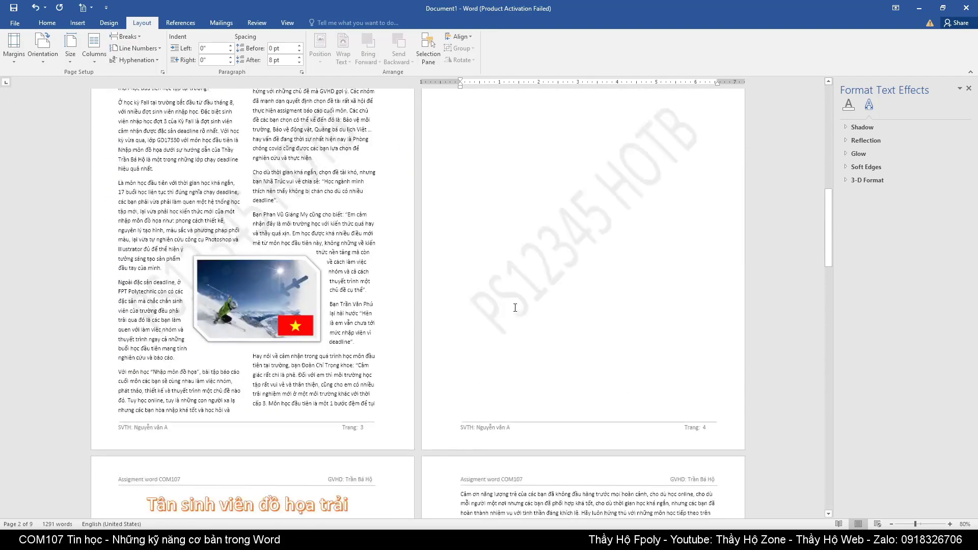
{"action": "scroll", "coordinate": [514, 306], "scroll_direction": "down", "scroll_amount": 2}
{"action": "scroll", "coordinate": [515, 307], "scroll_direction": "down", "scroll_amount": 3}
{"action": "scroll", "coordinate": [516, 309], "scroll_direction": "down", "scroll_amount": 5}
{"action": "scroll", "coordinate": [525, 313], "scroll_direction": "down", "scroll_amount": 4}
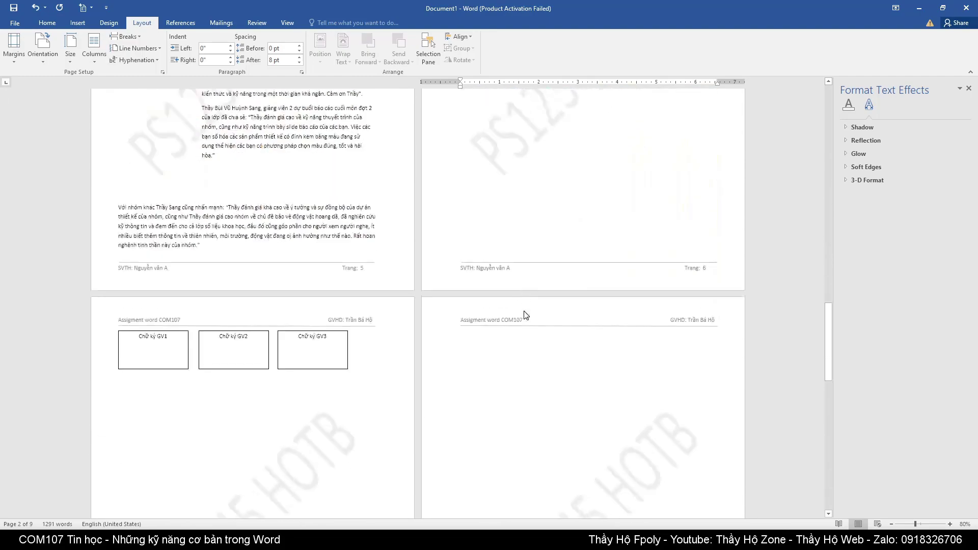
{"action": "scroll", "coordinate": [535, 312], "scroll_direction": "down", "scroll_amount": 5}
{"action": "scroll", "coordinate": [535, 312], "scroll_direction": "down", "scroll_amount": 2}
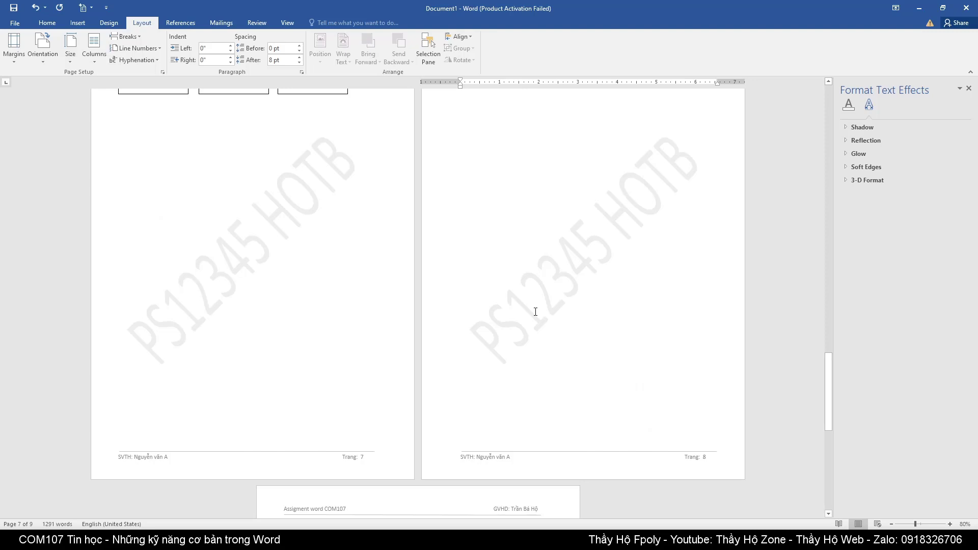
{"action": "scroll", "coordinate": [535, 311], "scroll_direction": "down", "scroll_amount": 1}
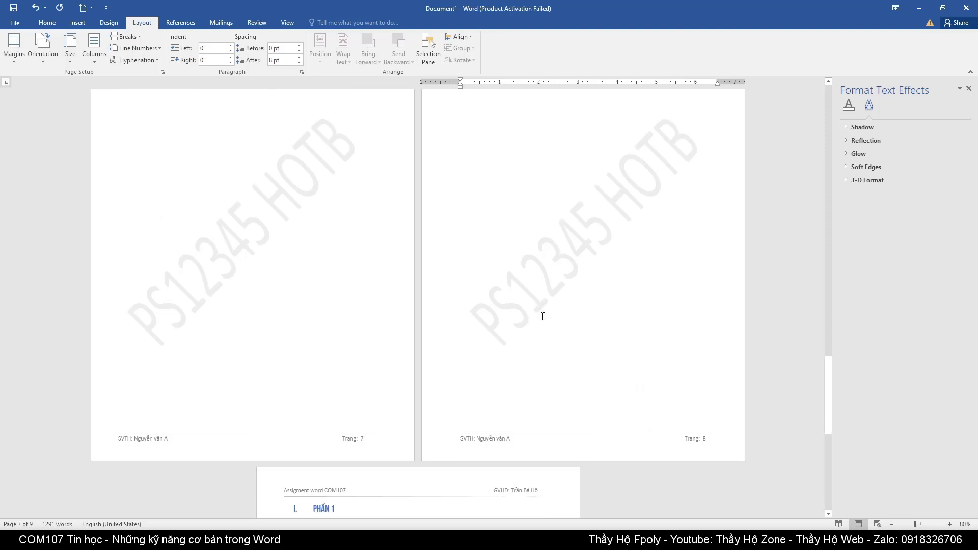
{"action": "left_click", "coordinate": [46, 23]}
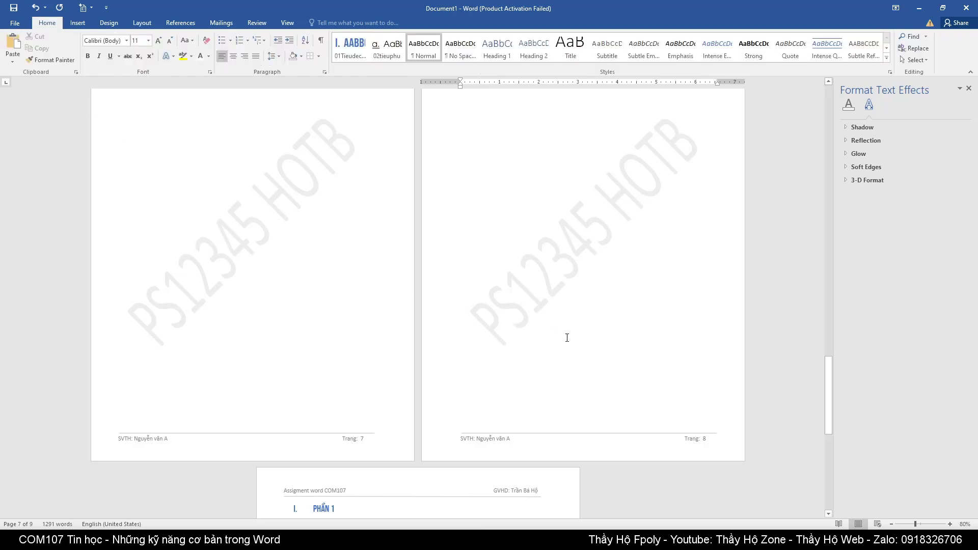
{"action": "scroll", "coordinate": [567, 338], "scroll_direction": "up", "scroll_amount": 3}
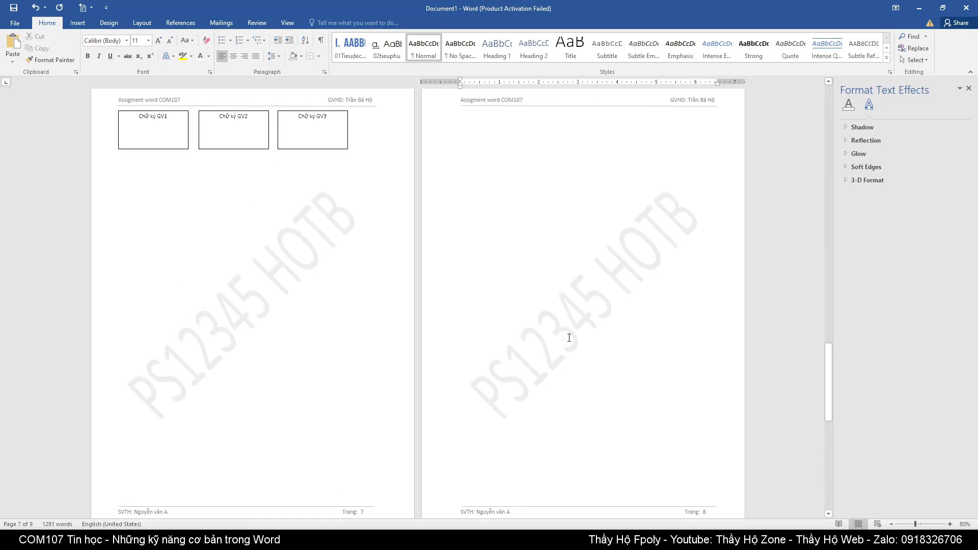
{"action": "scroll", "coordinate": [569, 338], "scroll_direction": "up", "scroll_amount": 3}
{"action": "scroll", "coordinate": [569, 338], "scroll_direction": "up", "scroll_amount": 4}
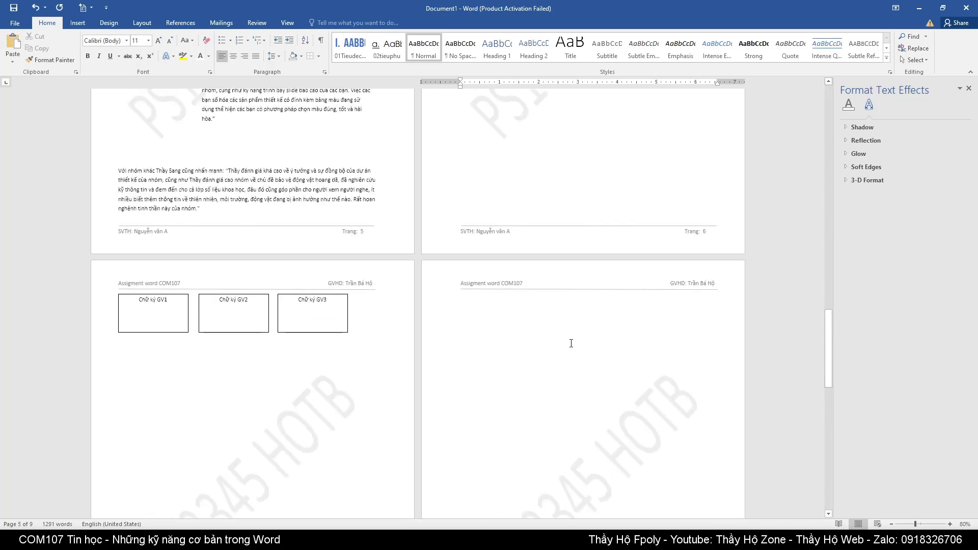
{"action": "scroll", "coordinate": [571, 343], "scroll_direction": "up", "scroll_amount": 4}
{"action": "scroll", "coordinate": [571, 343], "scroll_direction": "up", "scroll_amount": 7}
{"action": "scroll", "coordinate": [571, 343], "scroll_direction": "up", "scroll_amount": 3}
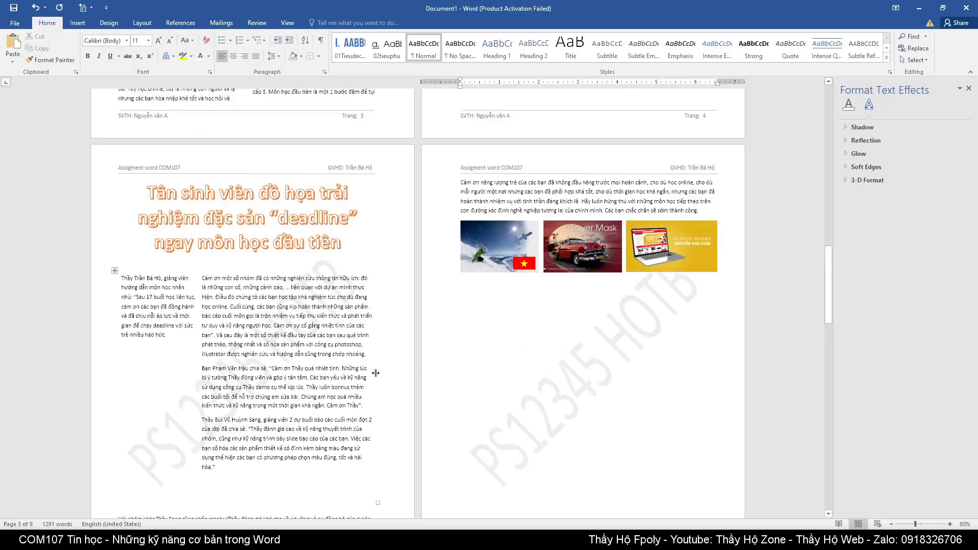